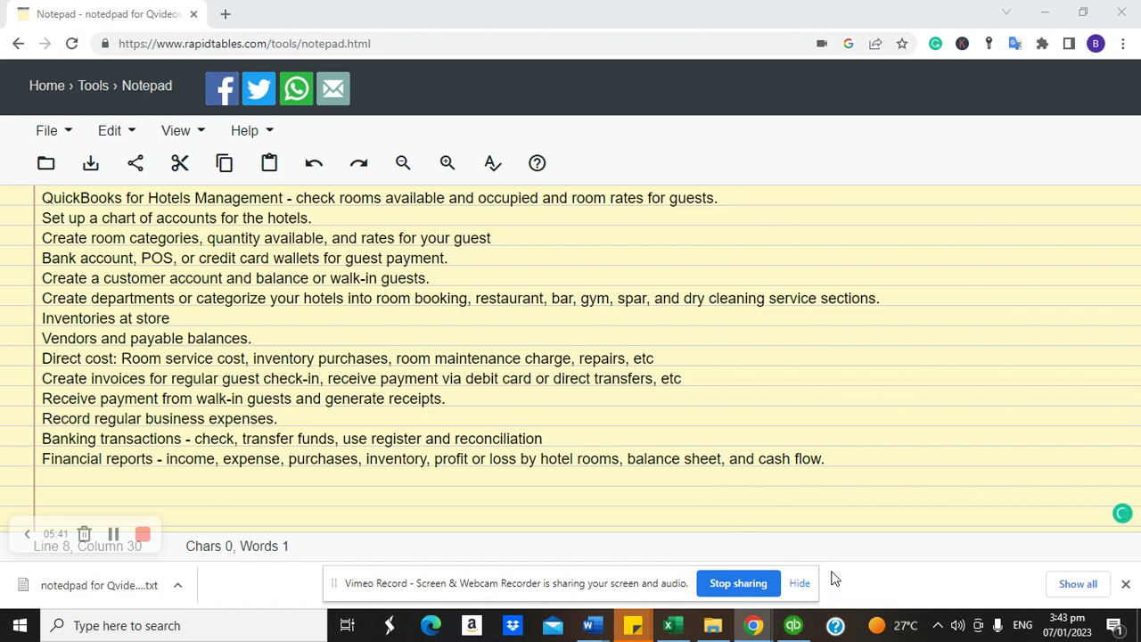
Step: Glance back at the hotel management notes, then return to the Bricks Hotel QuickBooks Home page
{"action": "left_click", "coordinate": [794, 625]}
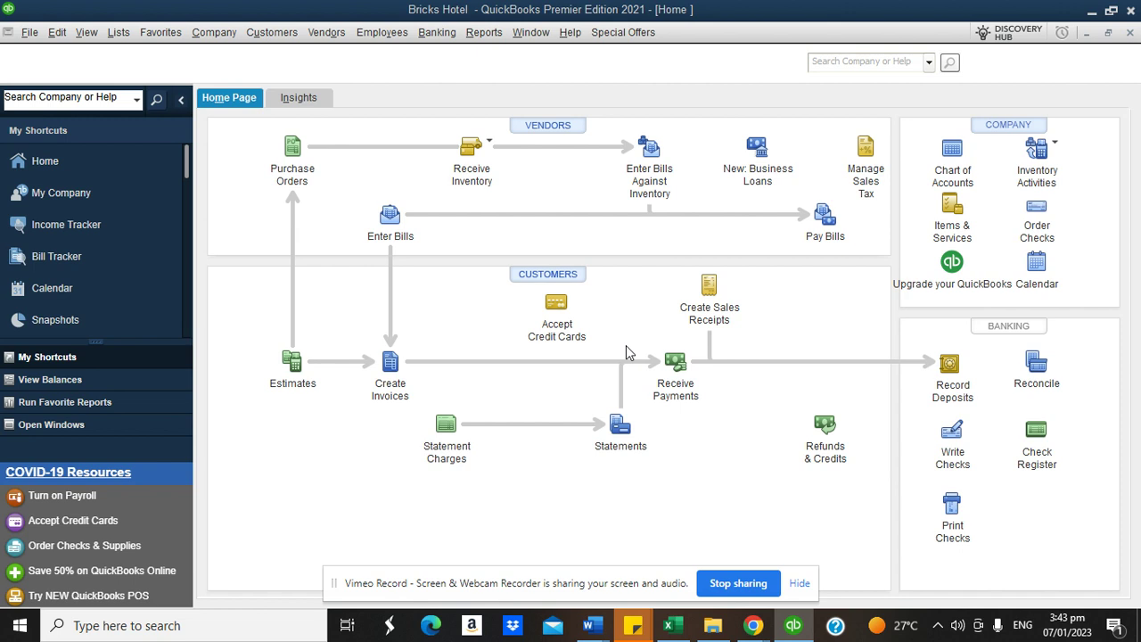
{"action": "mouse_move", "coordinate": [755, 628]}
{"action": "left_click", "coordinate": [724, 530]}
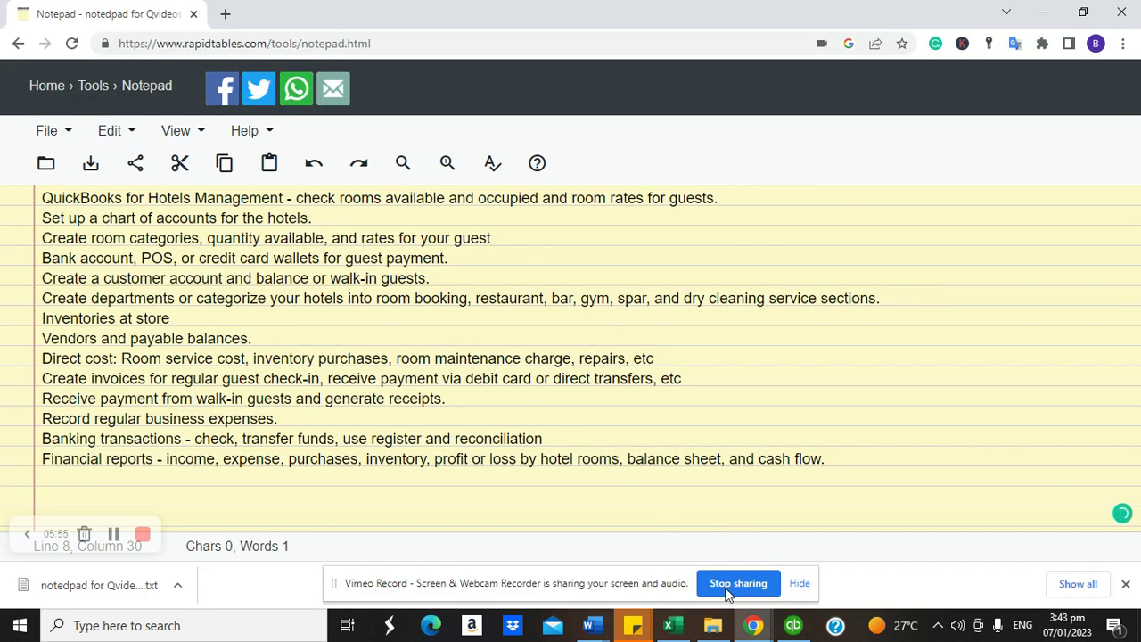
{"action": "left_click", "coordinate": [793, 625]}
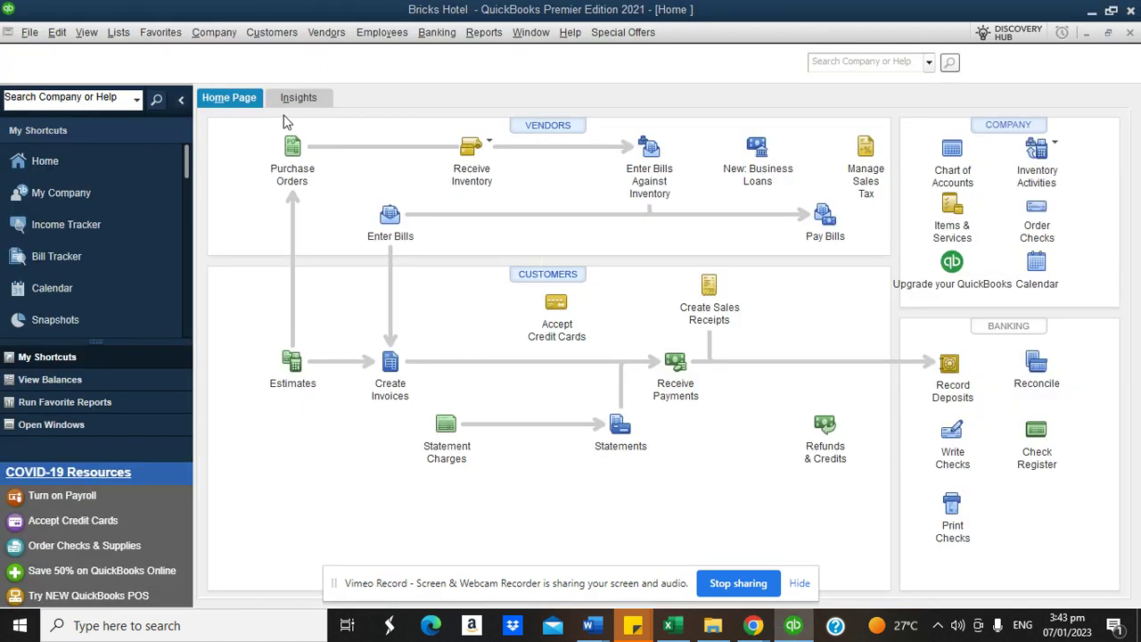
Step: Open the Chart of Accounts and review Food and Beverage, Gift Shop and Vending, and Lodging Sales
{"action": "left_click", "coordinate": [122, 38]}
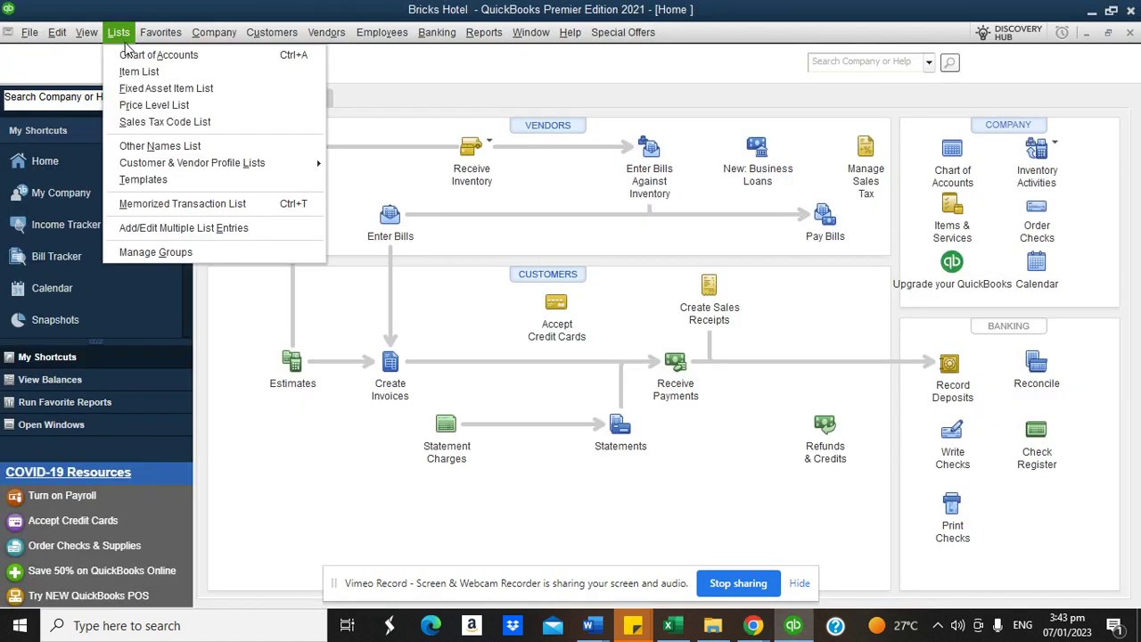
{"action": "left_click", "coordinate": [129, 54]}
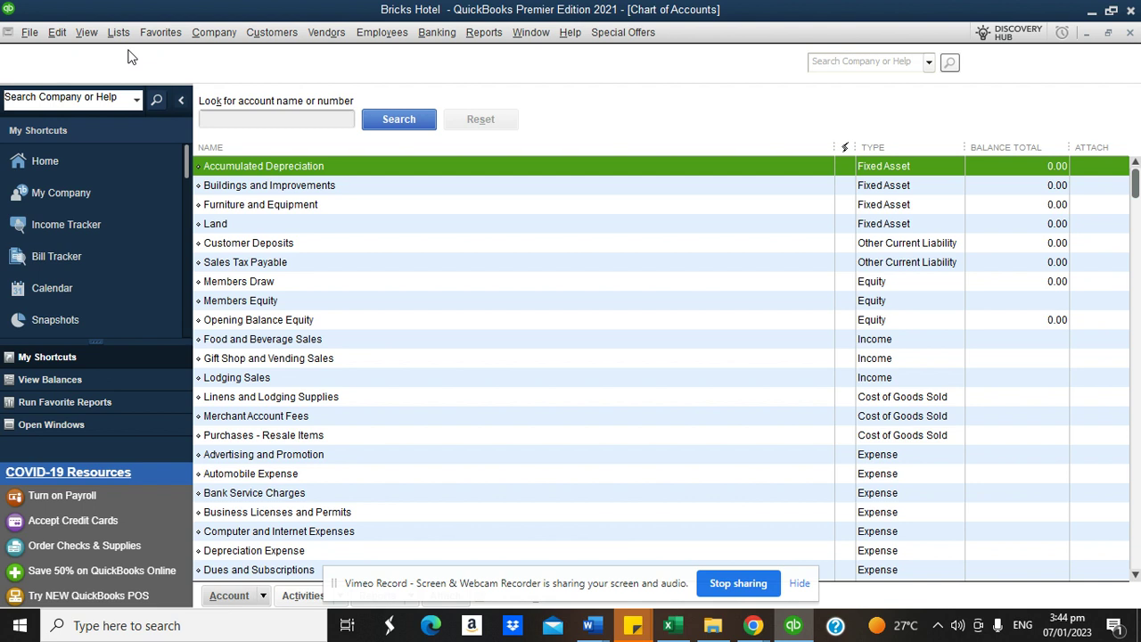
{"action": "left_click", "coordinate": [257, 346]}
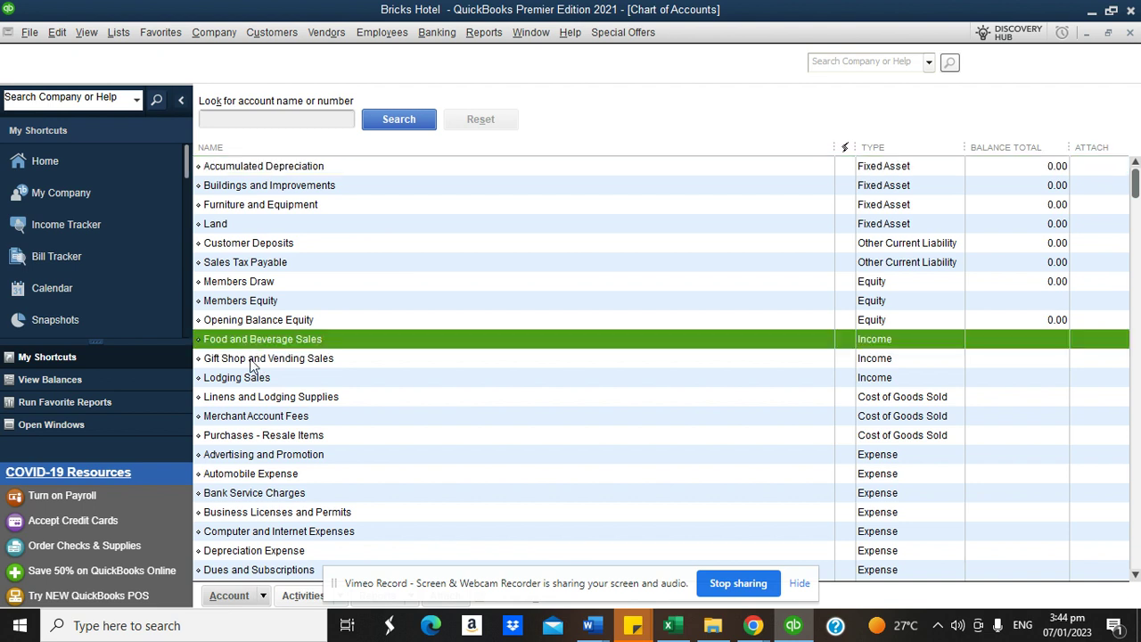
{"action": "left_click", "coordinate": [251, 360]}
{"action": "left_click", "coordinate": [243, 378]}
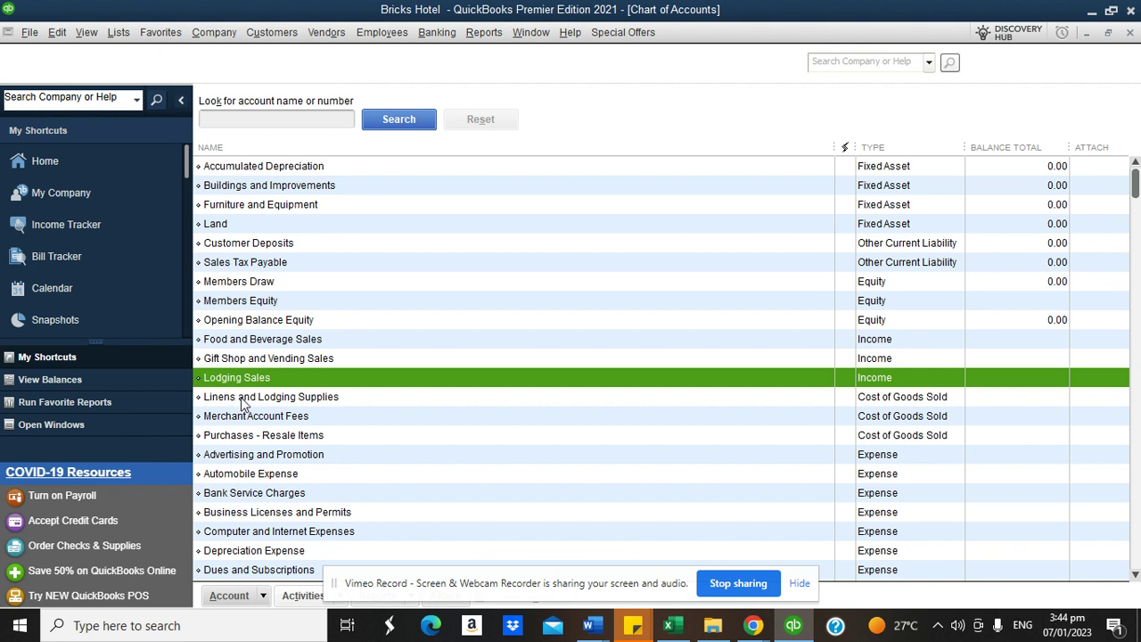
Step: Review Linens and Lodging Supplies, Merchant Account Fees, Purchases - Resale Items and Advertising and Promotion
{"action": "left_click", "coordinate": [243, 401]}
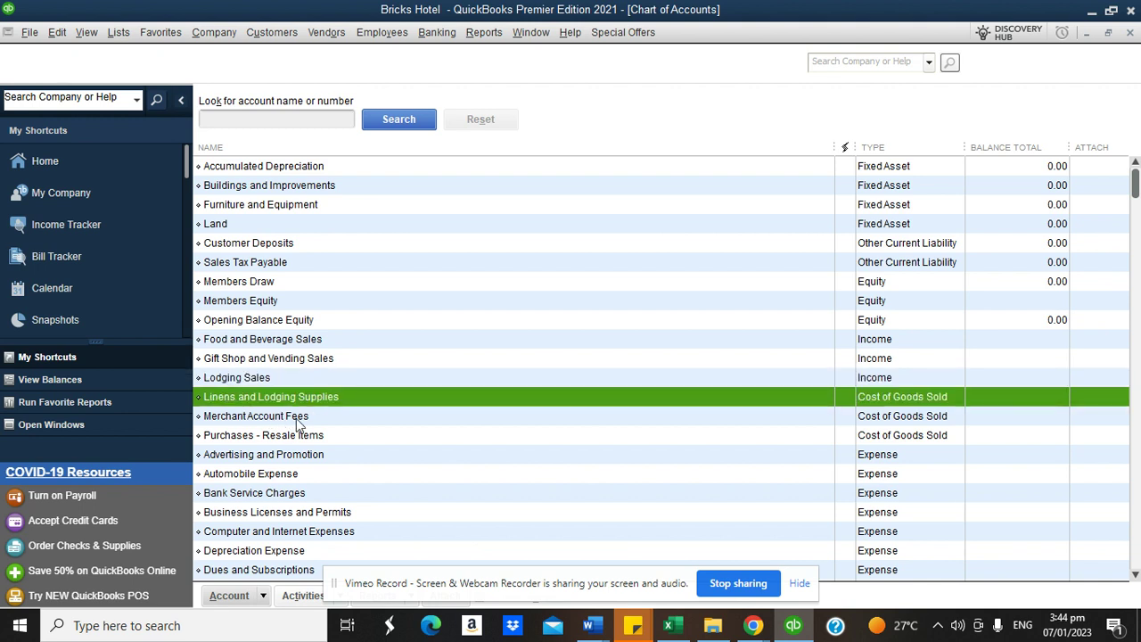
{"action": "left_click", "coordinate": [274, 421]}
{"action": "left_click", "coordinate": [254, 437]}
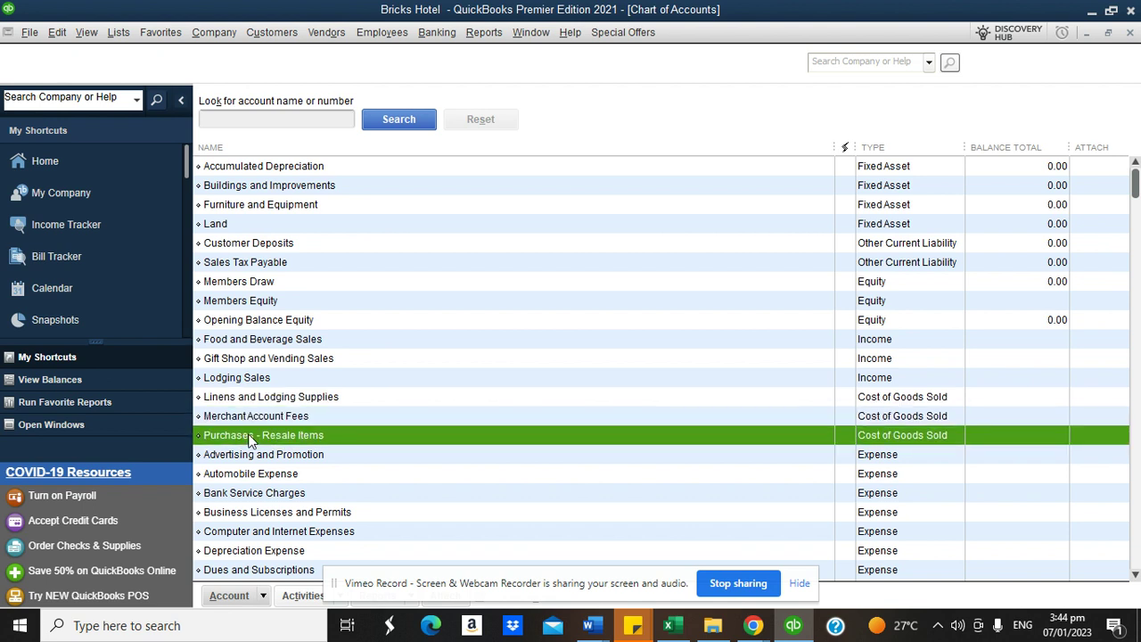
{"action": "left_click", "coordinate": [262, 461]}
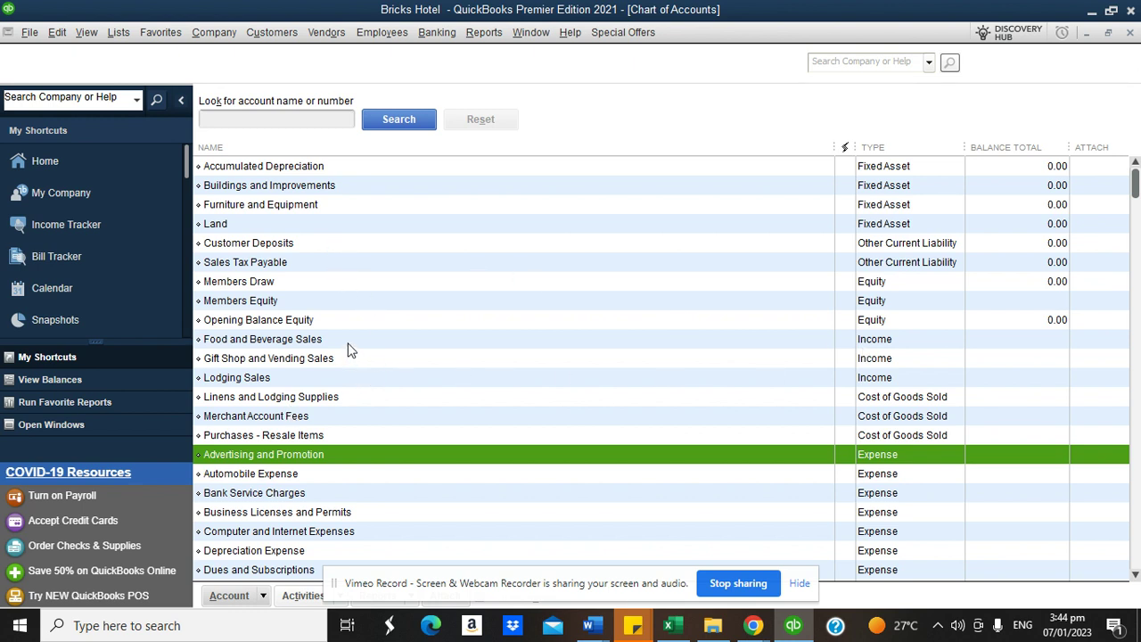
Step: Revisit the Food and Beverage, Gift Shop and Vending, and Lodging Sales income accounts
{"action": "left_click", "coordinate": [305, 337]}
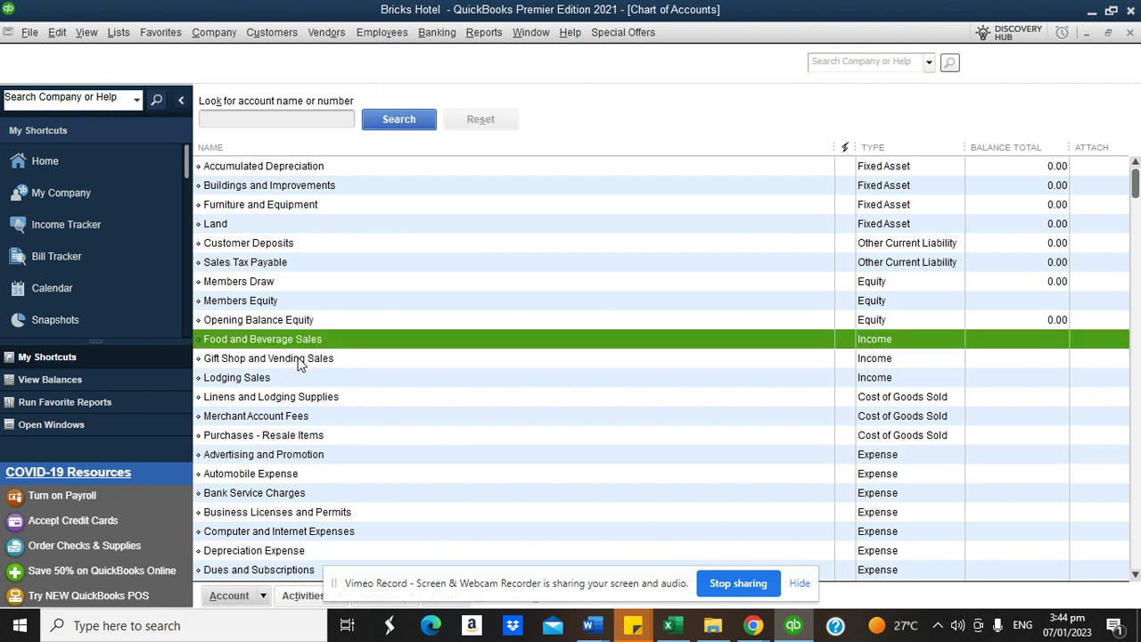
{"action": "left_click", "coordinate": [301, 362]}
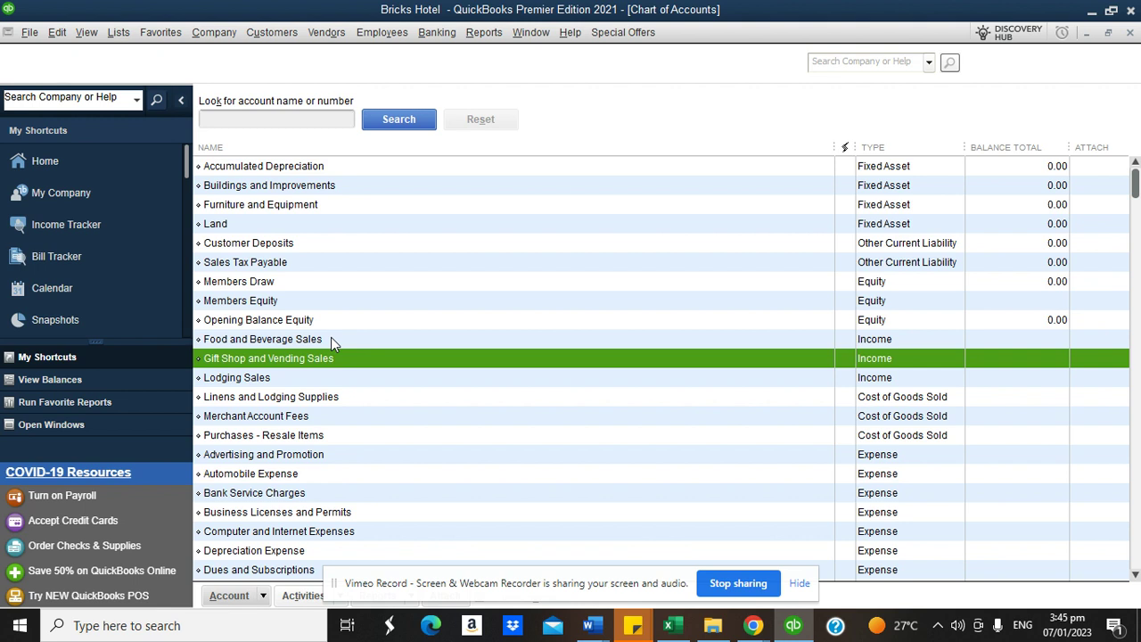
{"action": "left_click", "coordinate": [276, 381]}
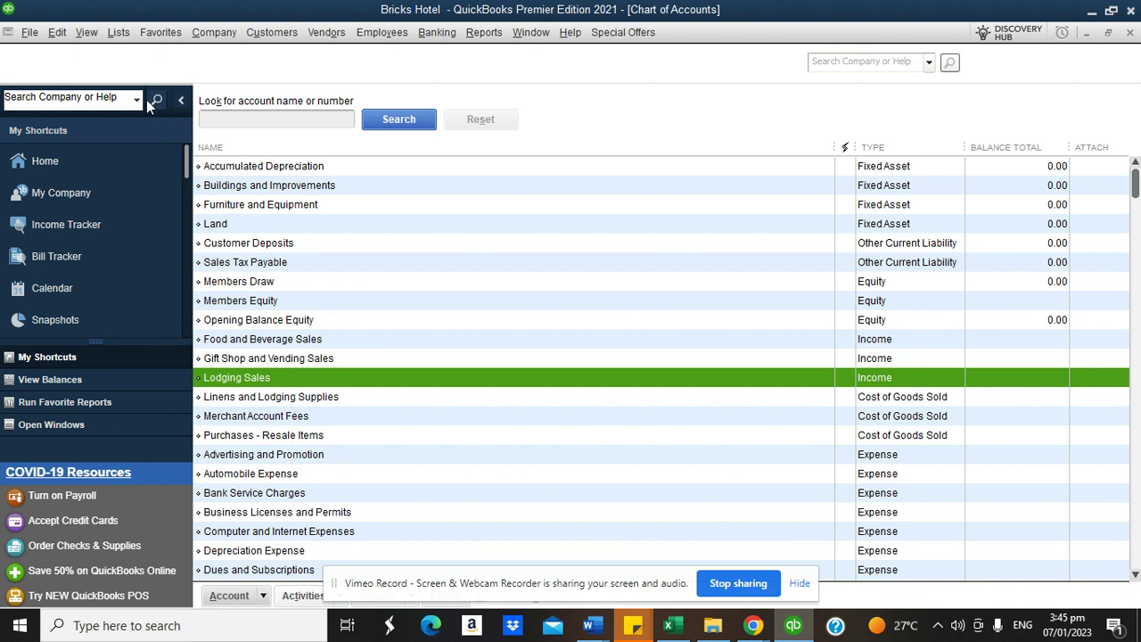
{"action": "left_click", "coordinate": [118, 40]}
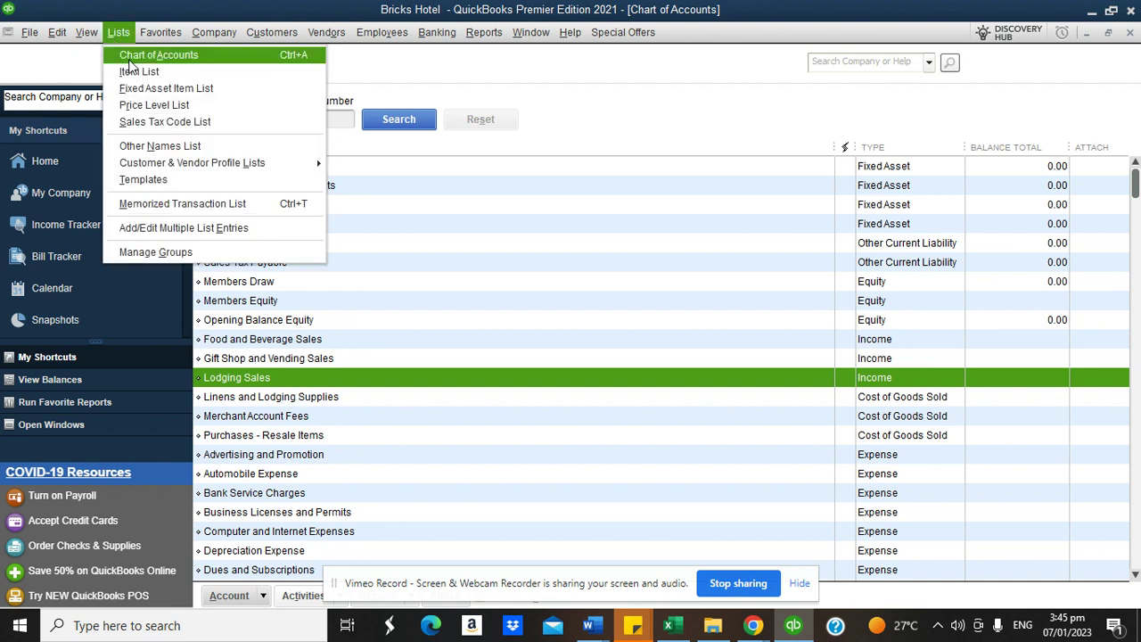
{"action": "mouse_move", "coordinate": [57, 32]}
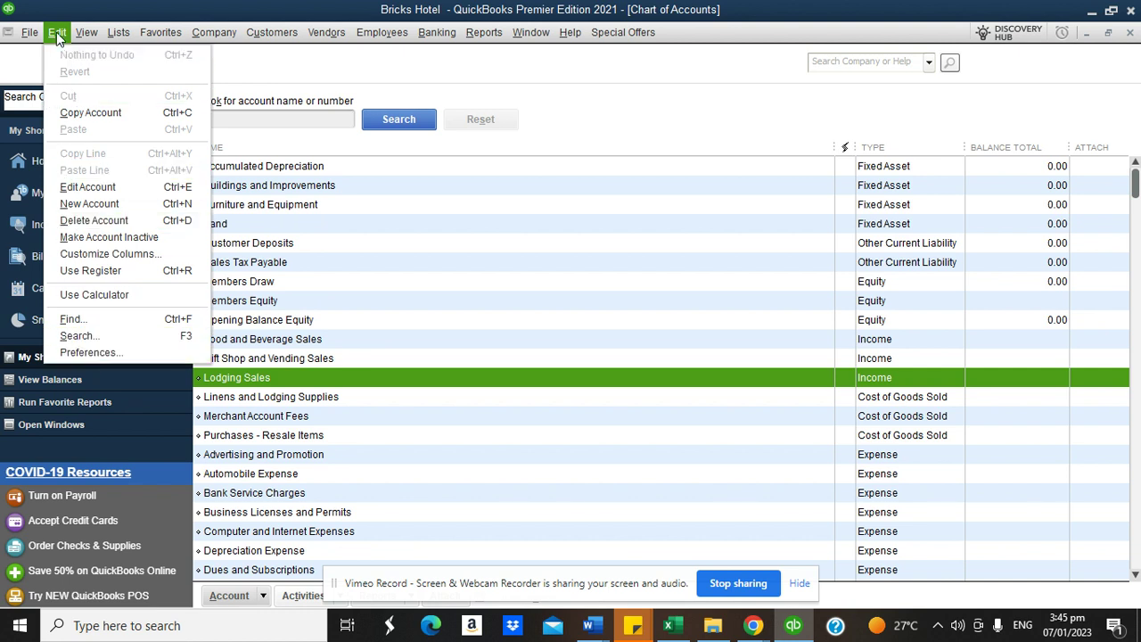
Step: Tick Use class tracking for transactions in Accounting company preferences and save
{"action": "left_click", "coordinate": [87, 353]}
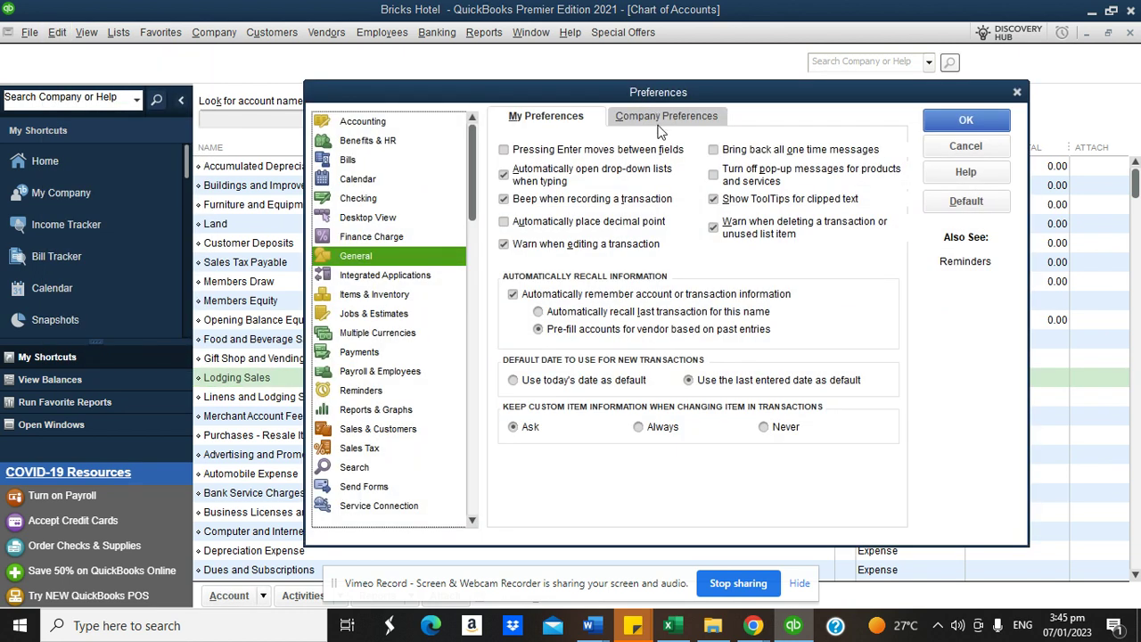
{"action": "left_click", "coordinate": [420, 124]}
{"action": "left_click", "coordinate": [621, 120]}
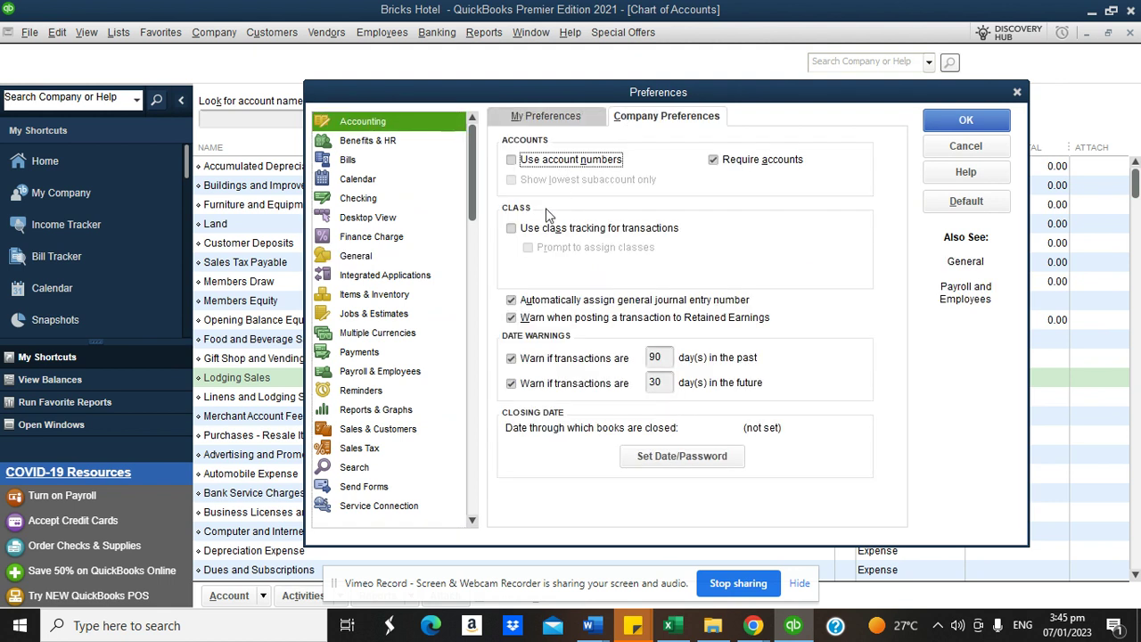
{"action": "left_click", "coordinate": [512, 228]}
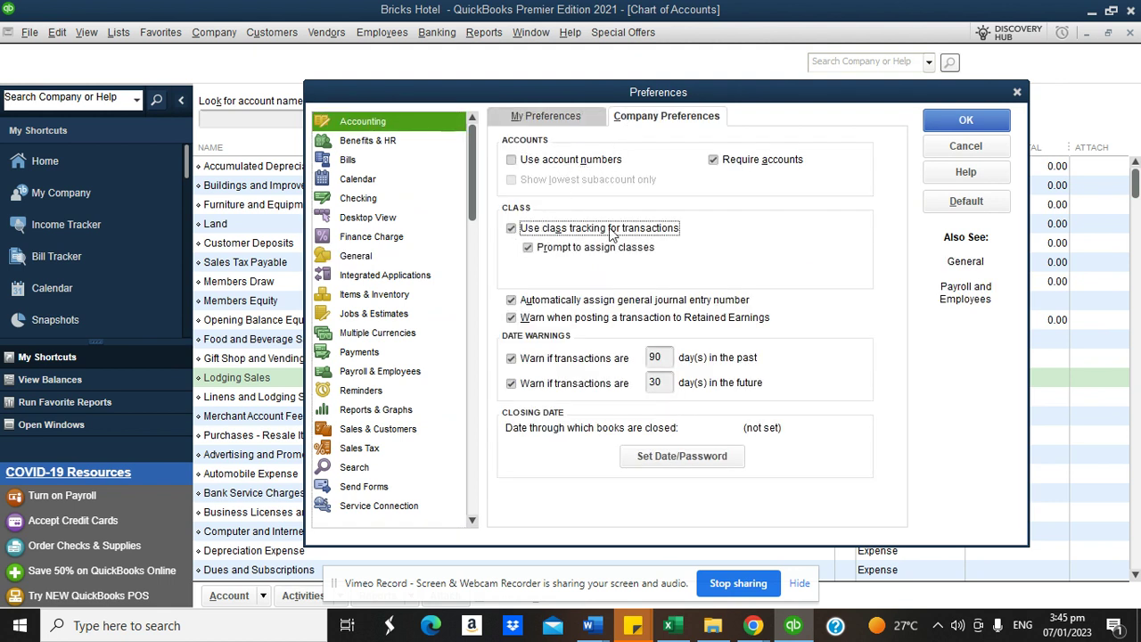
{"action": "left_click", "coordinate": [953, 119]}
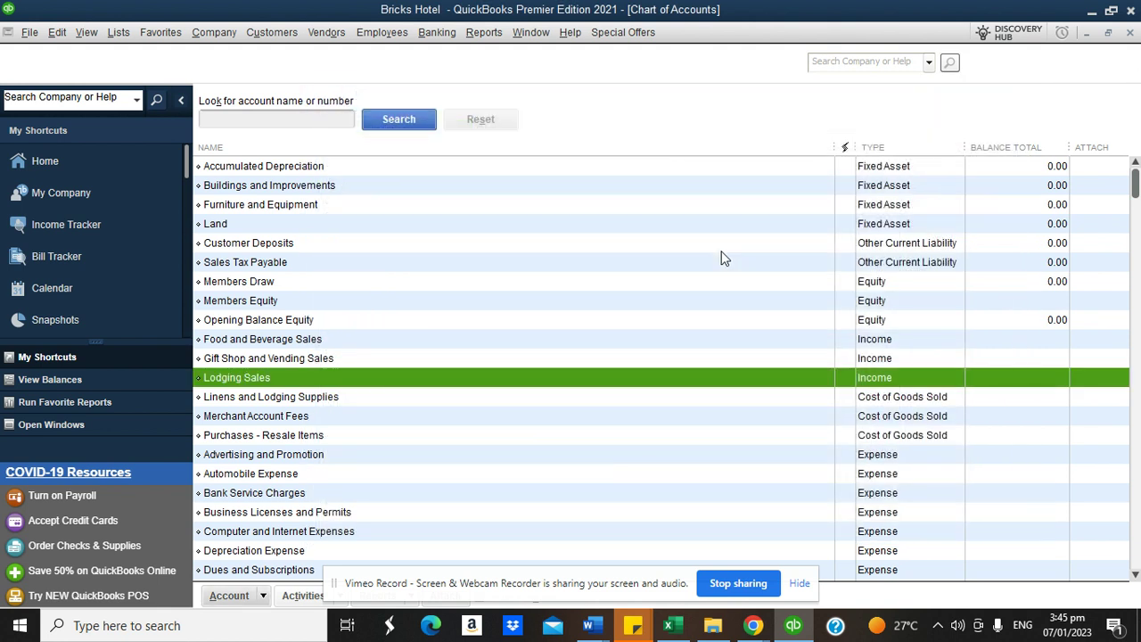
Step: Open the Class List and add a Room Booking class
{"action": "left_click", "coordinate": [119, 33]}
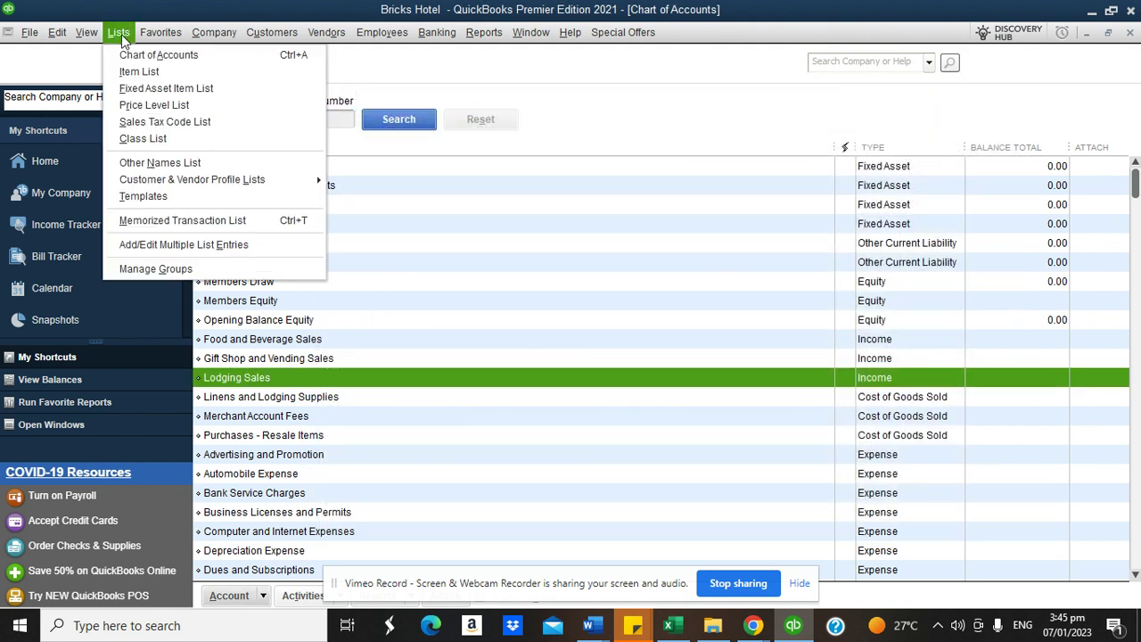
{"action": "left_click", "coordinate": [142, 138]}
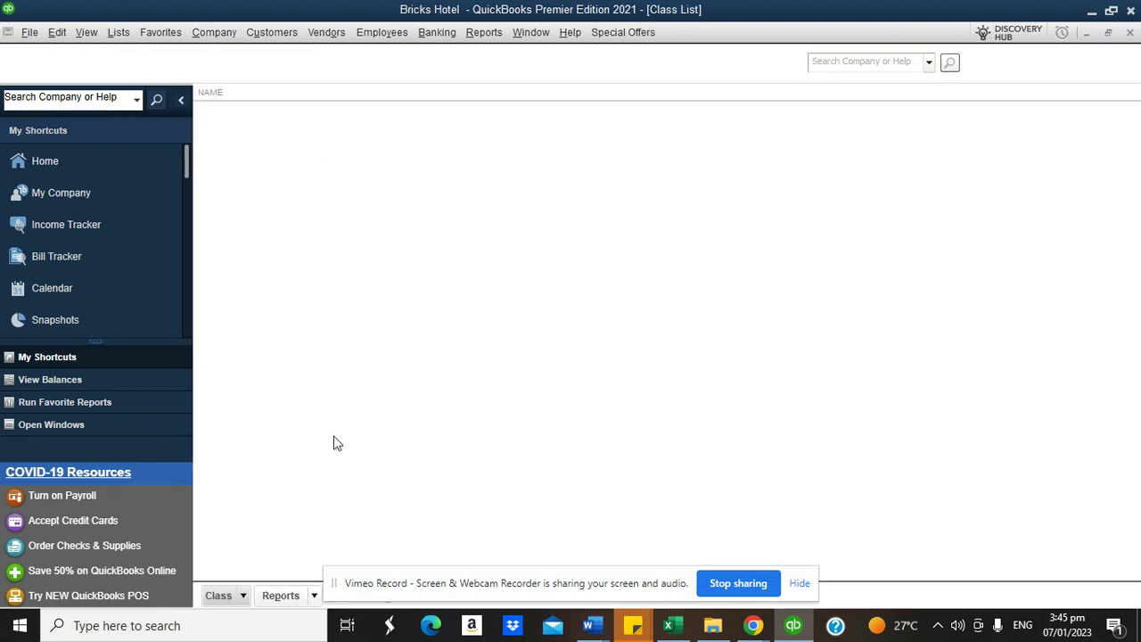
{"action": "left_click", "coordinate": [248, 596]}
{"action": "left_click", "coordinate": [256, 367]}
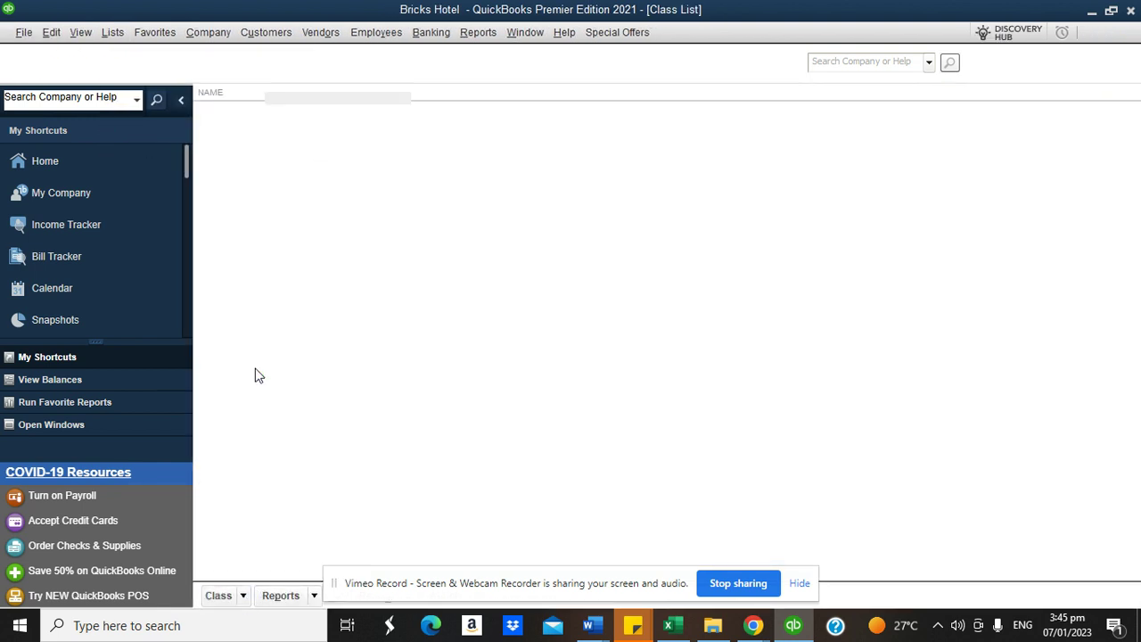
{"action": "type", "text": "Hot"}
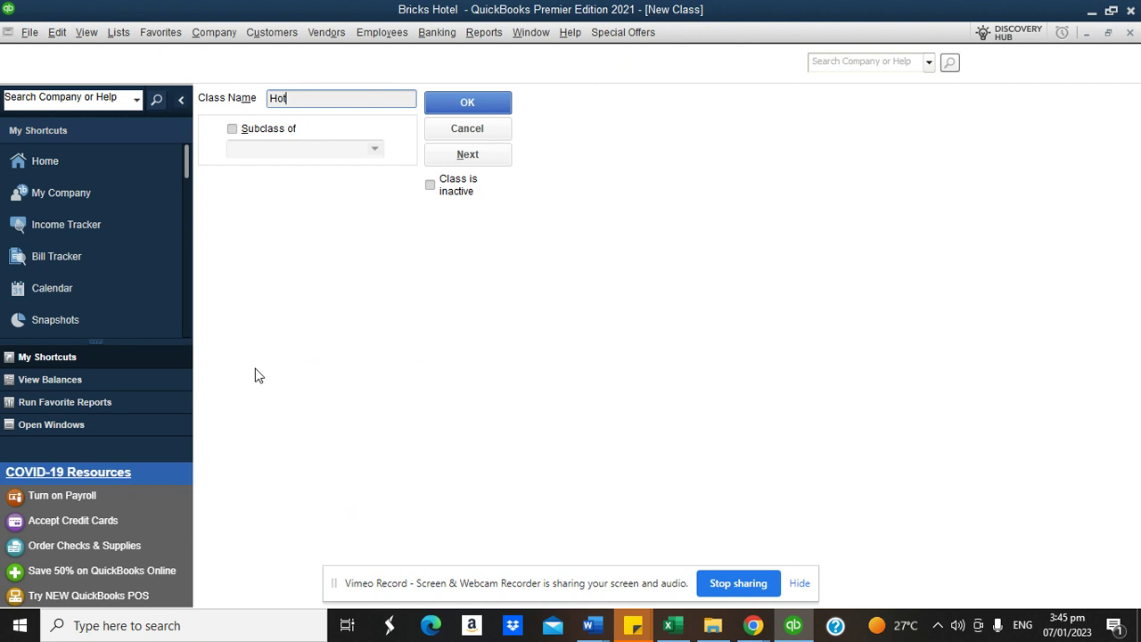
{"action": "key", "text": "BackSpace"}
{"action": "key", "text": "BackSpace"}
{"action": "type", "text": "Room Booking"}
{"action": "left_click", "coordinate": [478, 106]}
Step: Add the Restaurant & Bar and Gym and Spar classes
{"action": "left_click", "coordinate": [241, 596]}
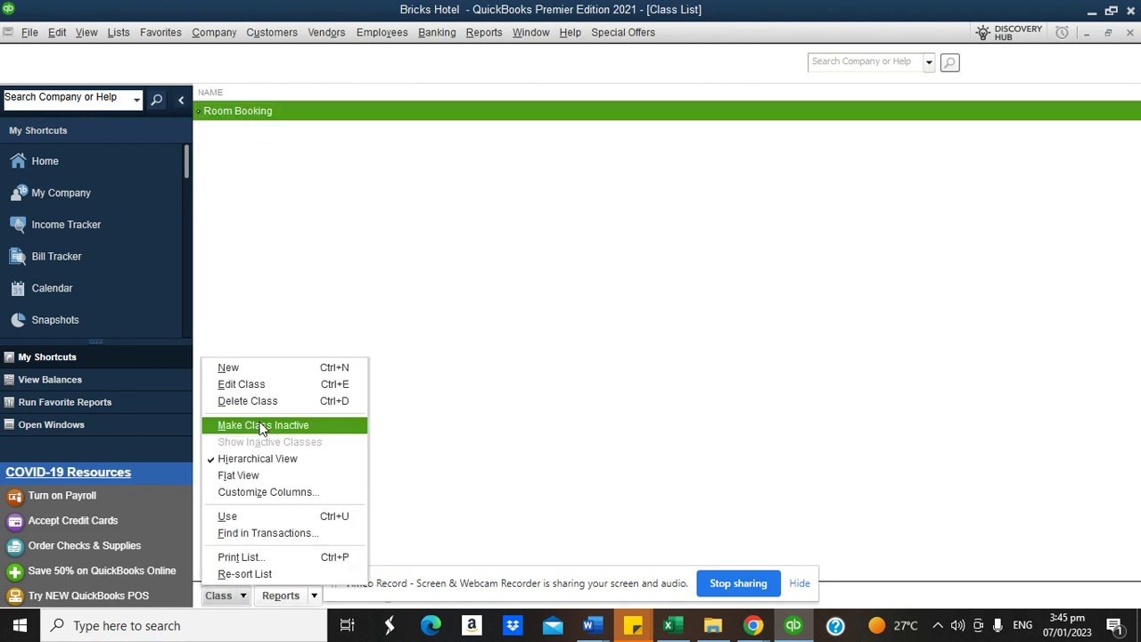
{"action": "left_click", "coordinate": [230, 367]}
{"action": "type", "text": "Res"}
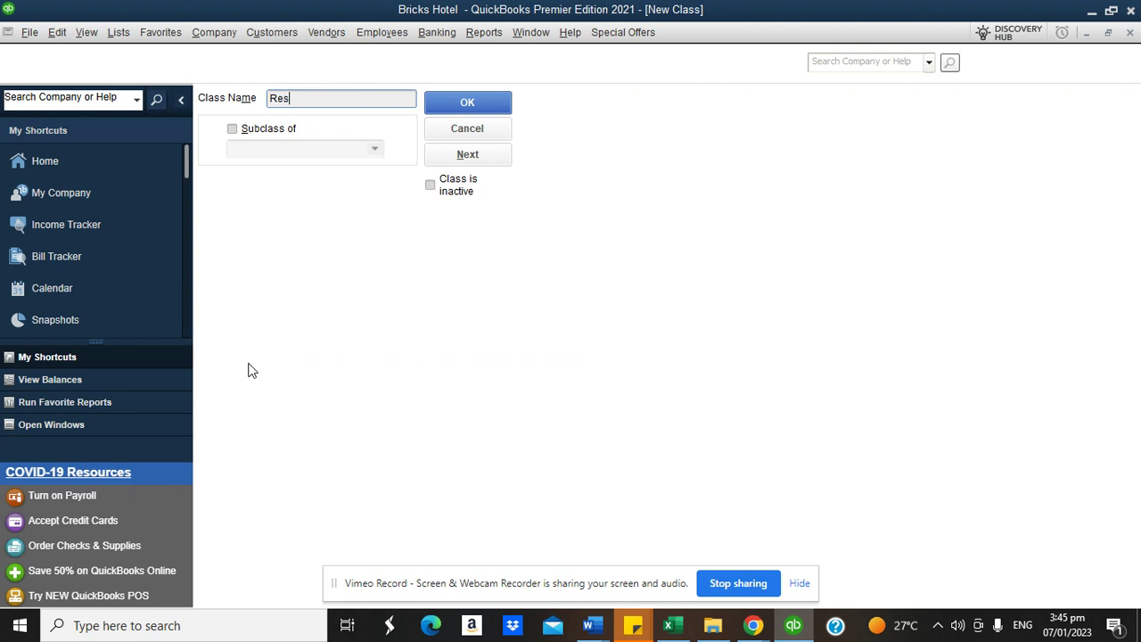
{"action": "type", "text": "taurant & Bar"}
{"action": "left_click", "coordinate": [478, 105]}
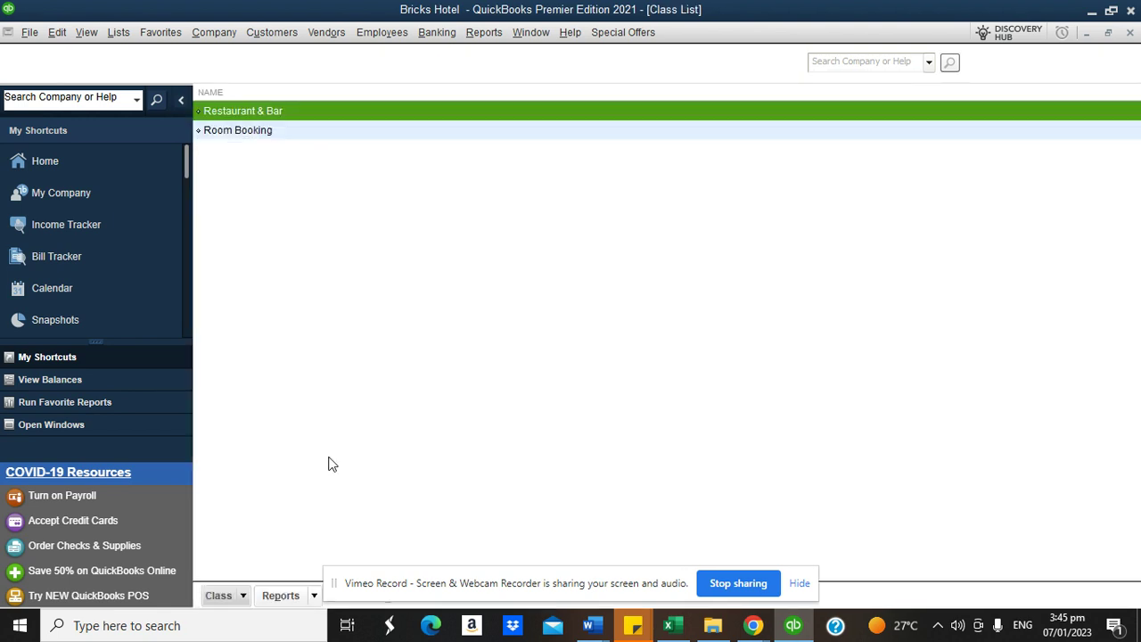
{"action": "left_click", "coordinate": [243, 595]}
{"action": "left_click", "coordinate": [260, 371]}
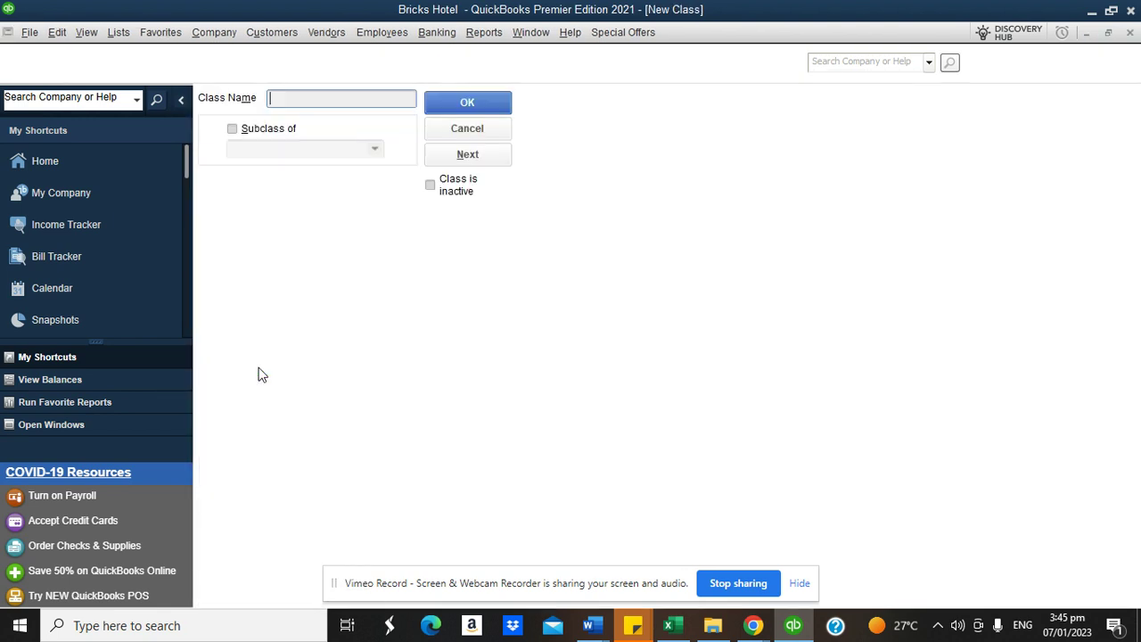
{"action": "type", "text": "Gym and Spar"}
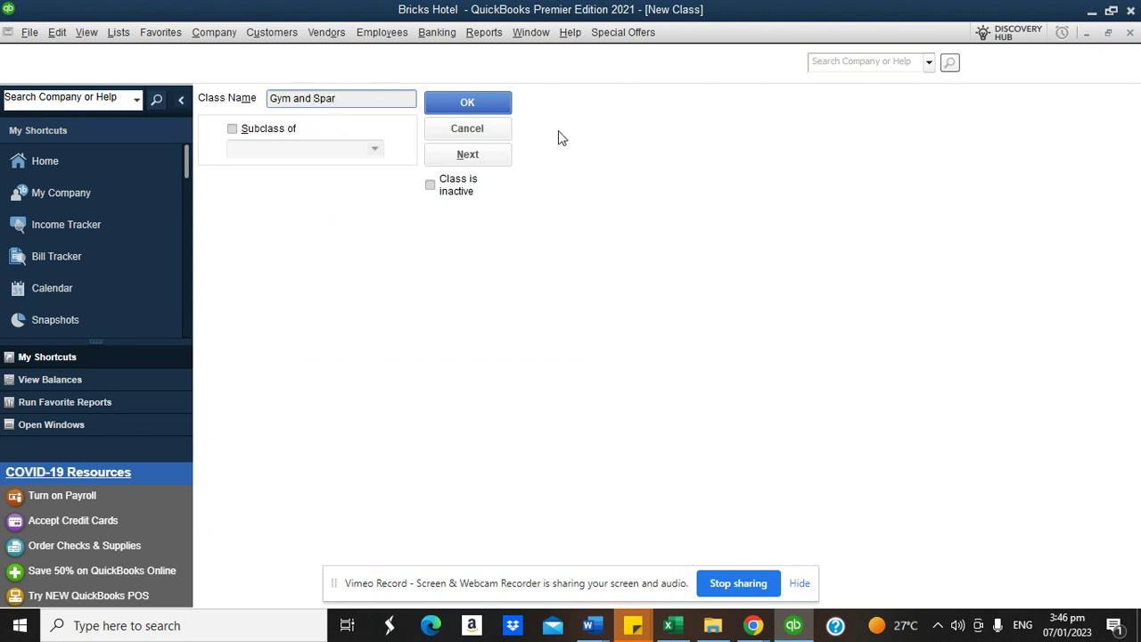
{"action": "left_click", "coordinate": [499, 104]}
Step: Check the notepad checklist, then return to the QuickBooks class list
{"action": "left_click", "coordinate": [757, 626]}
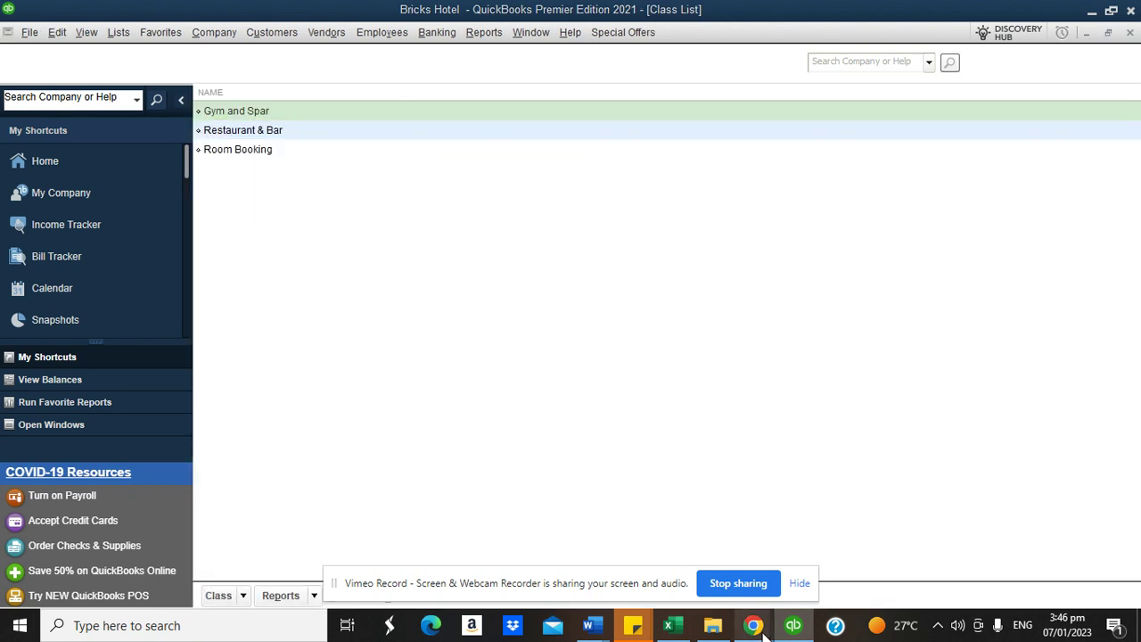
{"action": "left_click", "coordinate": [729, 557]}
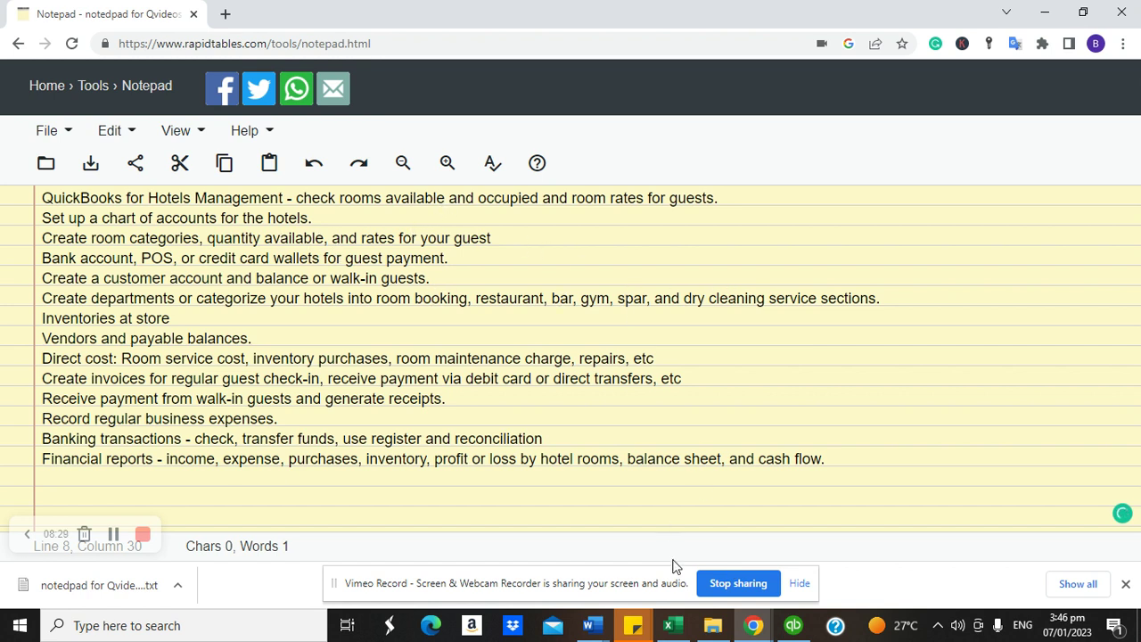
{"action": "left_click", "coordinate": [793, 626]}
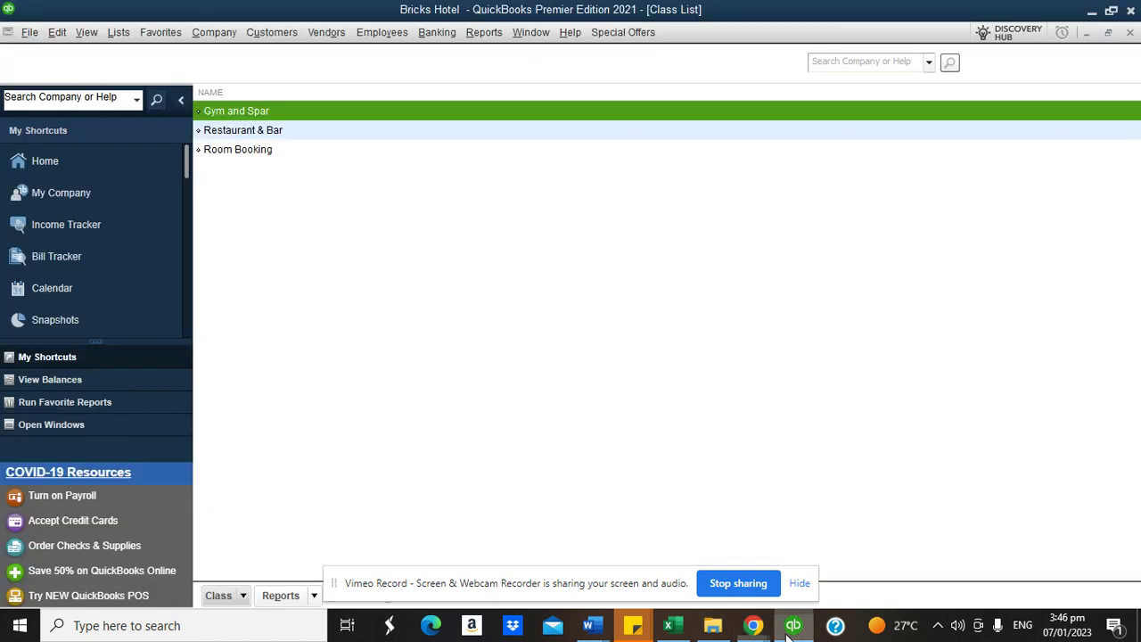
Step: Add a Dry Cleaning class and go back to the Home page
{"action": "left_click", "coordinate": [238, 594]}
{"action": "left_click", "coordinate": [257, 365]}
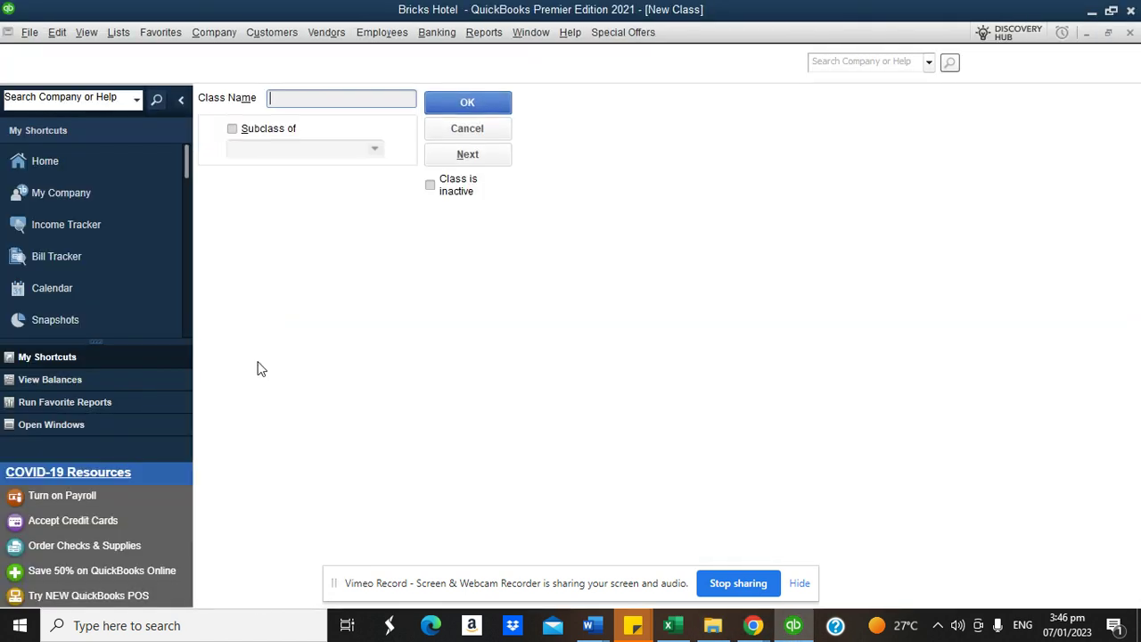
{"action": "type", "text": "ry"}
{"action": "key", "text": "BackSpace"}
{"action": "key", "text": "BackSpace"}
{"action": "type", "text": "Dry Cleaning"}
{"action": "left_click", "coordinate": [470, 102]}
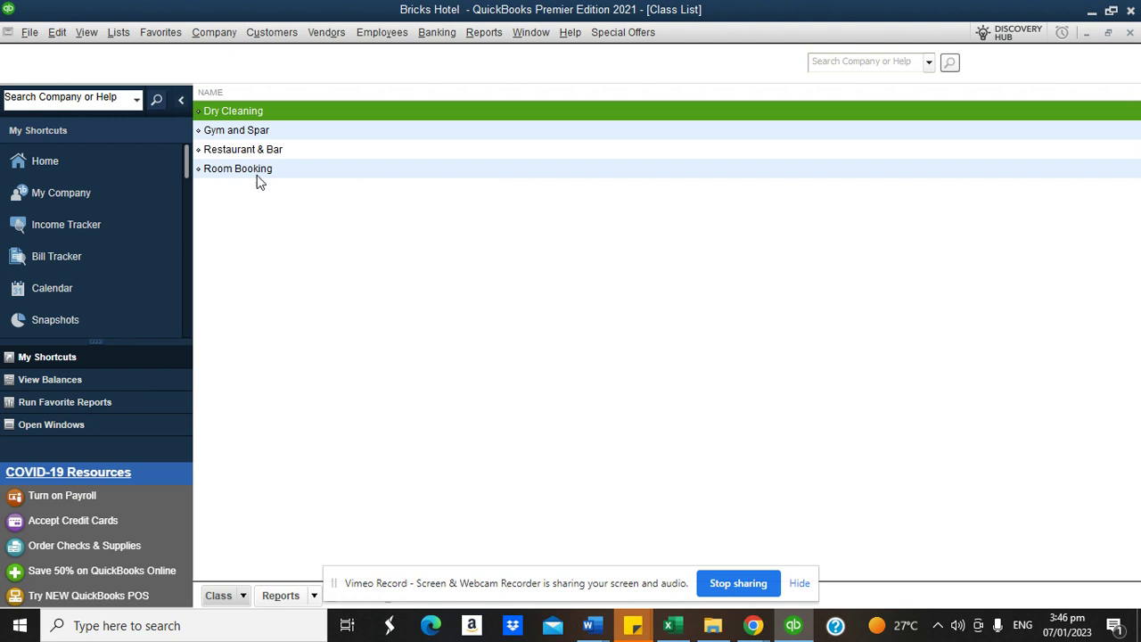
{"action": "left_click", "coordinate": [114, 162]}
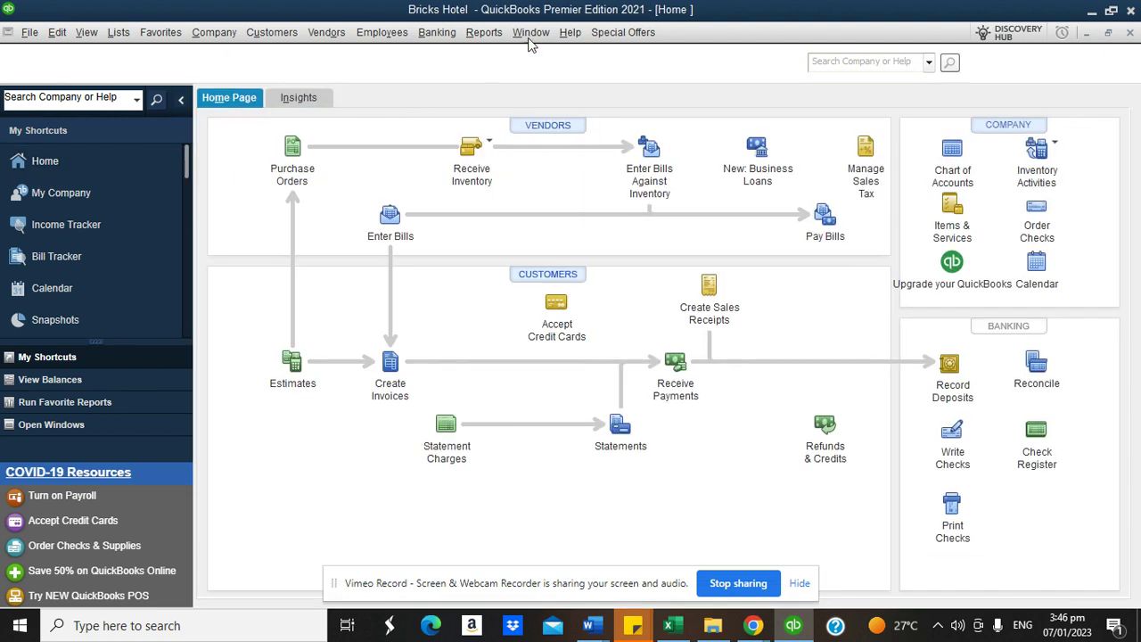
{"action": "left_click", "coordinate": [493, 37]}
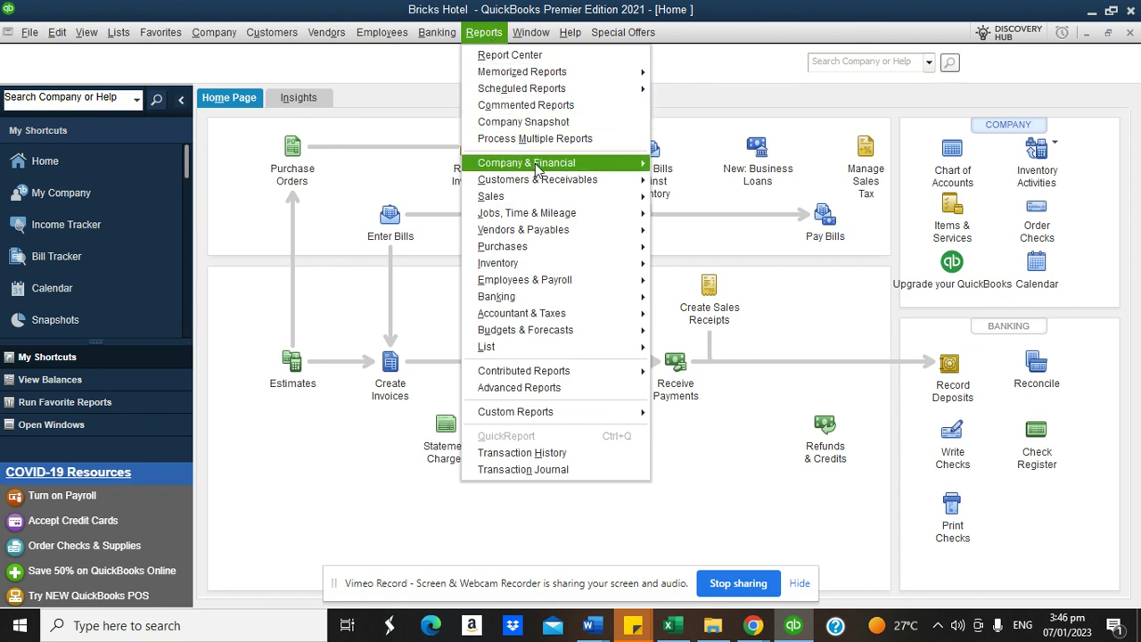
{"action": "mouse_move", "coordinate": [538, 169]}
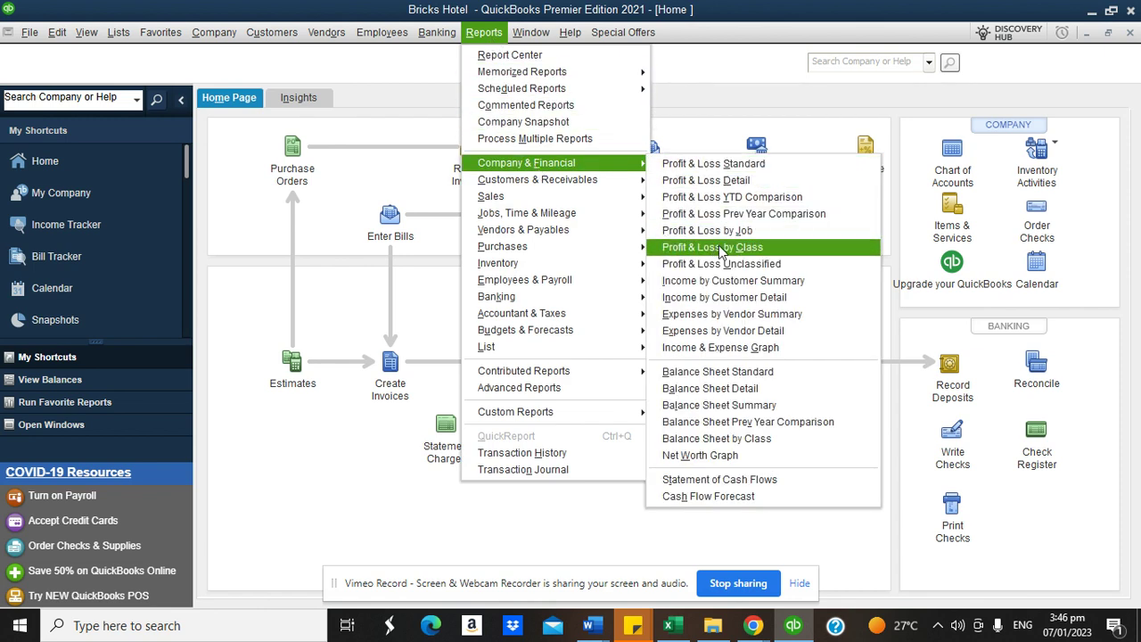
{"action": "mouse_move", "coordinate": [535, 229]}
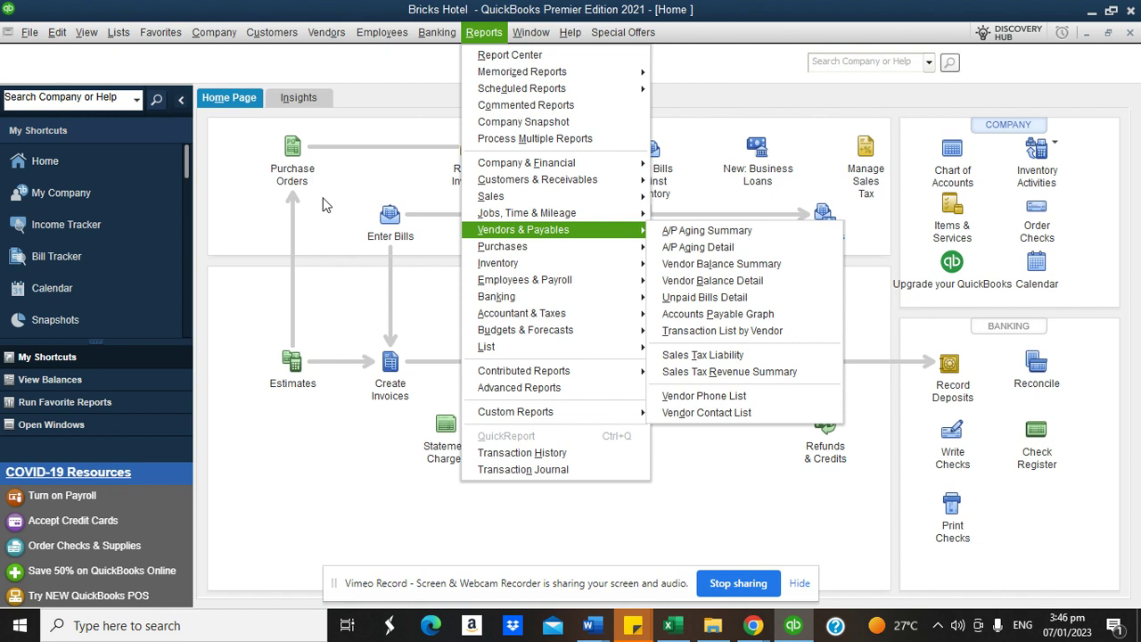
{"action": "left_click", "coordinate": [249, 217]}
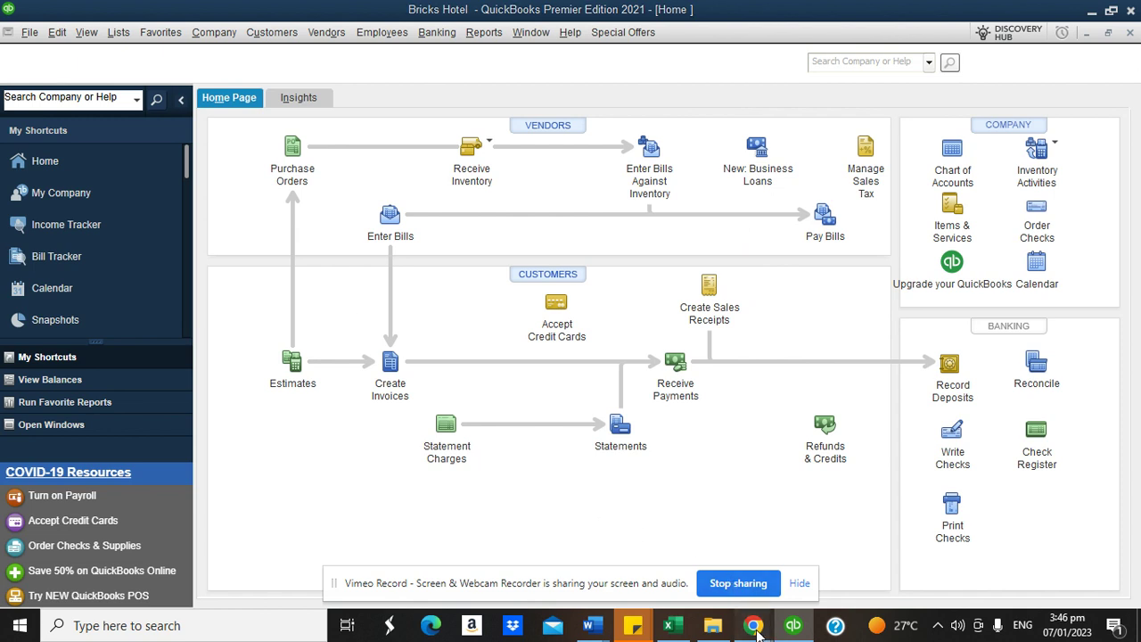
{"action": "mouse_move", "coordinate": [754, 625]}
{"action": "left_click", "coordinate": [736, 592]}
Step: Review the chart of accounts line in the notepad checklist, then switch back to QuickBooks
{"action": "left_click_drag", "start_coordinate": [103, 238], "coordinate": [53, 218]}
{"action": "left_click", "coordinate": [53, 218]}
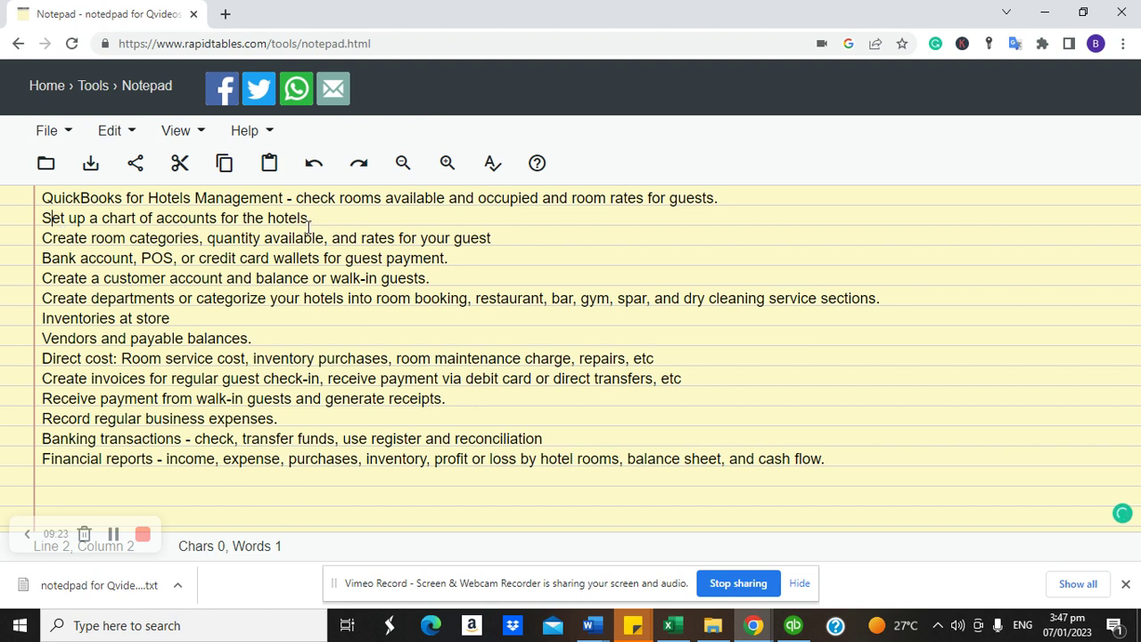
{"action": "left_click", "coordinate": [792, 625]}
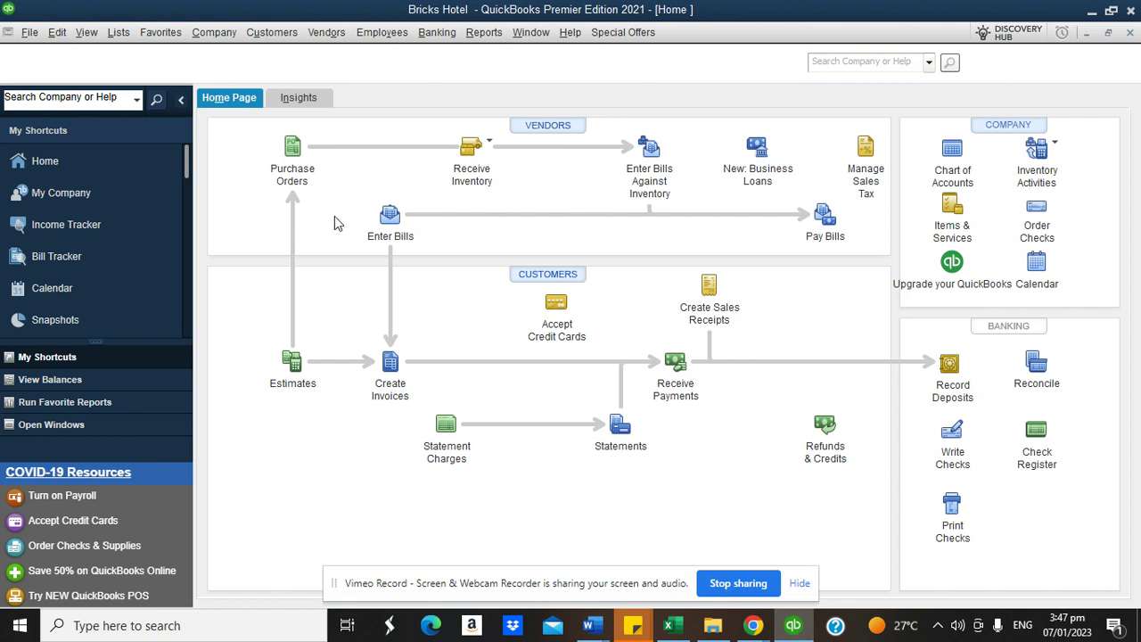
Step: In the Item List, add service item Room Booking Service on Lodging Sales and widen the Name column
{"action": "left_click", "coordinate": [119, 32]}
{"action": "left_click", "coordinate": [136, 71]}
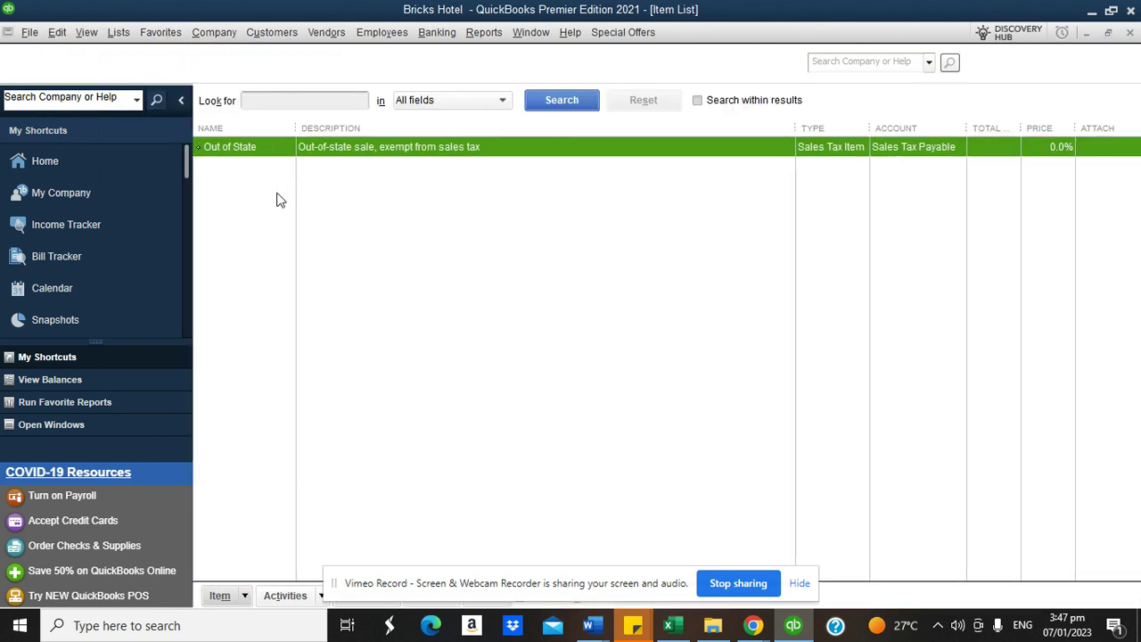
{"action": "left_click", "coordinate": [239, 593]}
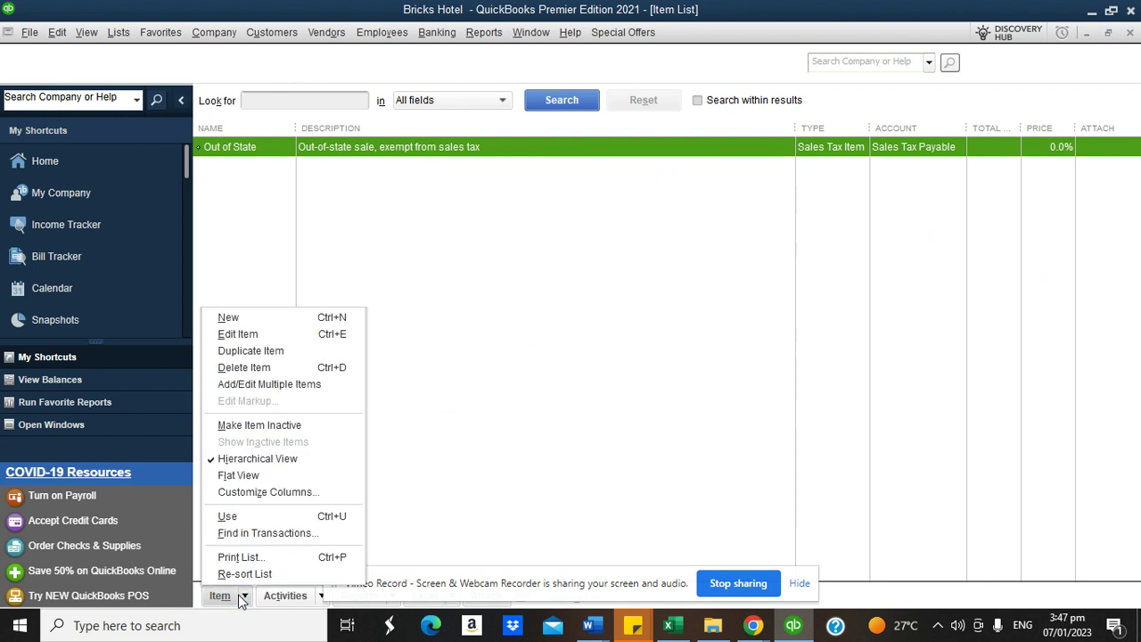
{"action": "left_click", "coordinate": [262, 321]}
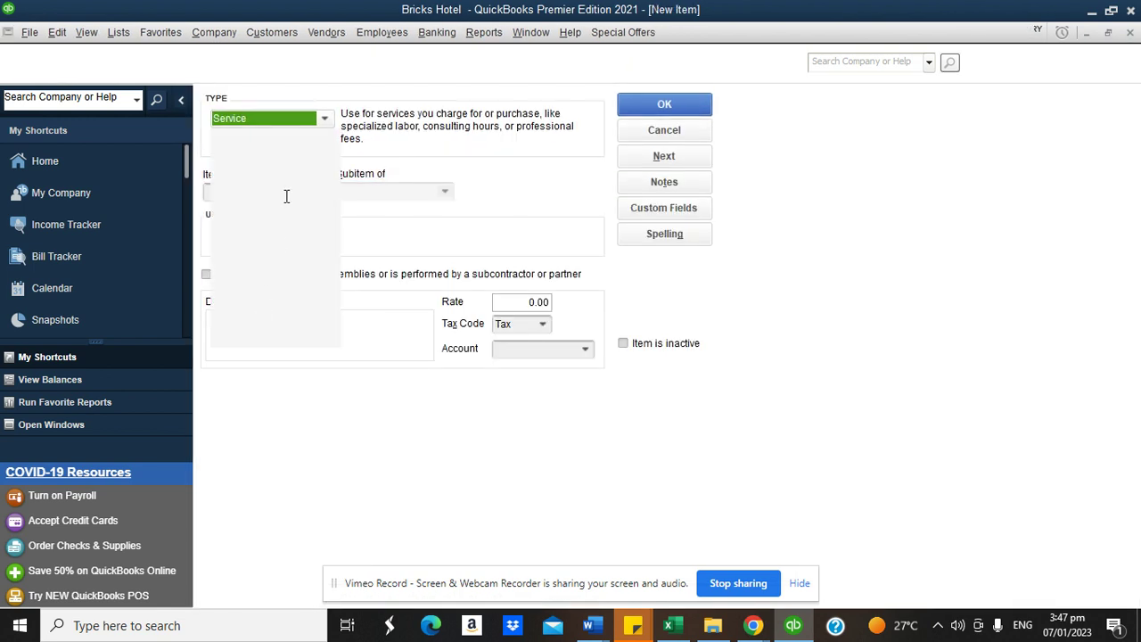
{"action": "left_click", "coordinate": [277, 140]}
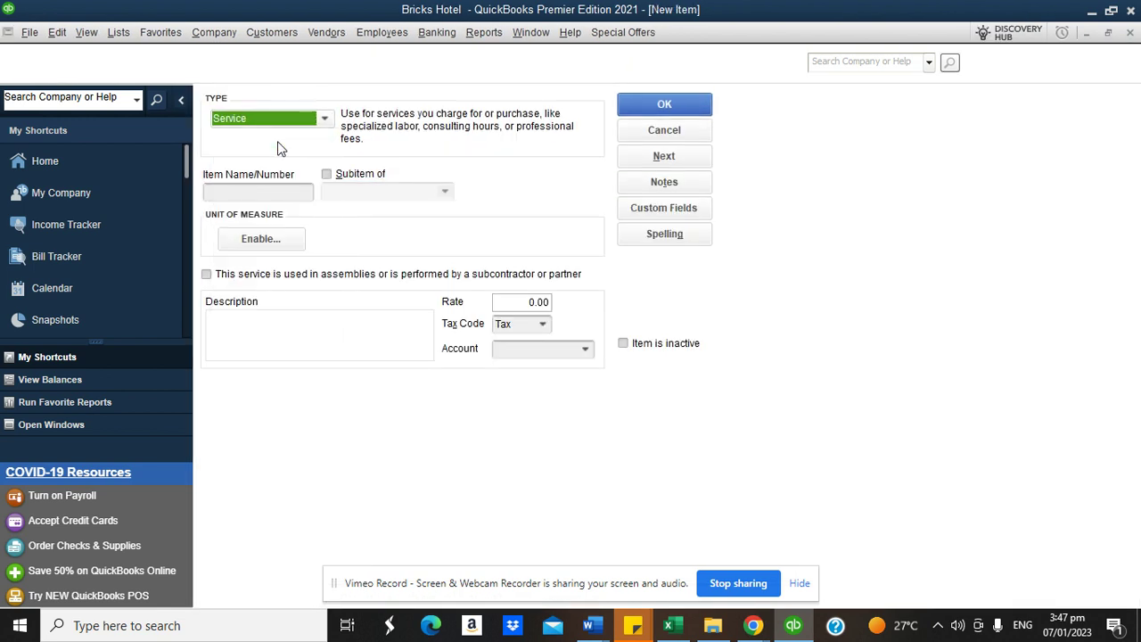
{"action": "left_click", "coordinate": [262, 189]}
{"action": "type", "text": "Room B"}
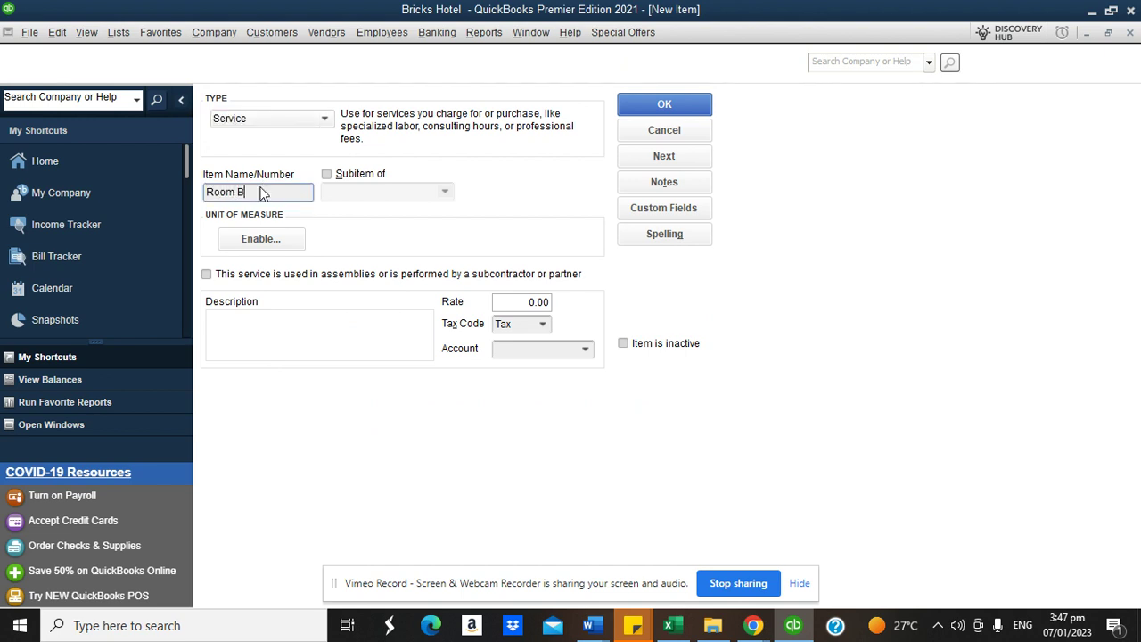
{"action": "type", "text": "ooking Service"}
{"action": "left_click", "coordinate": [586, 349]}
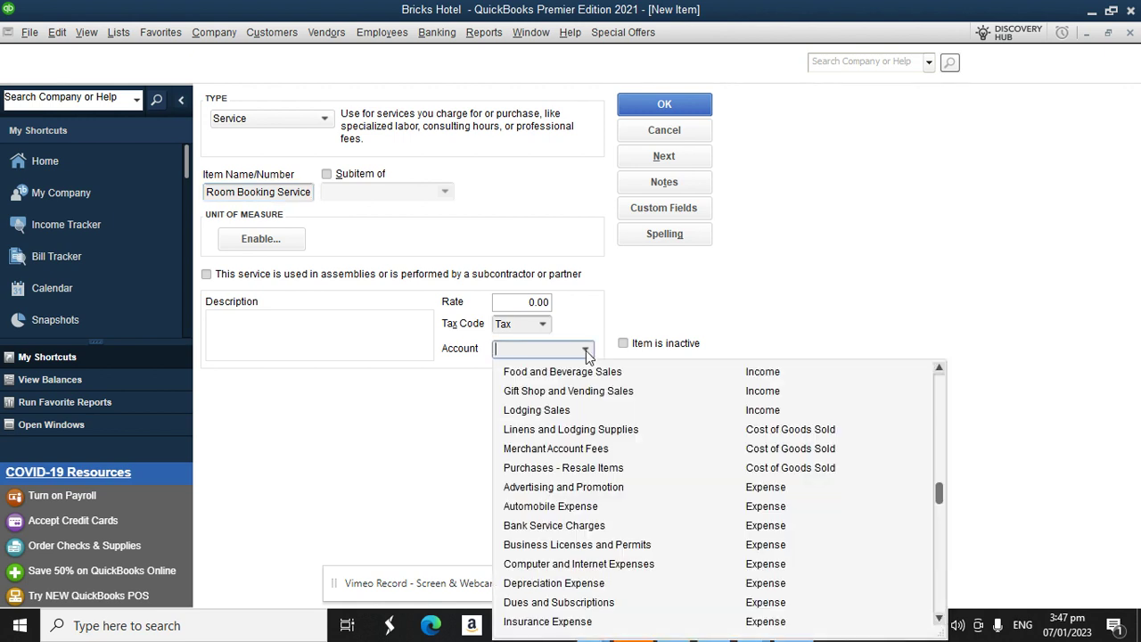
{"action": "left_click", "coordinate": [550, 412]}
{"action": "left_click", "coordinate": [660, 104]}
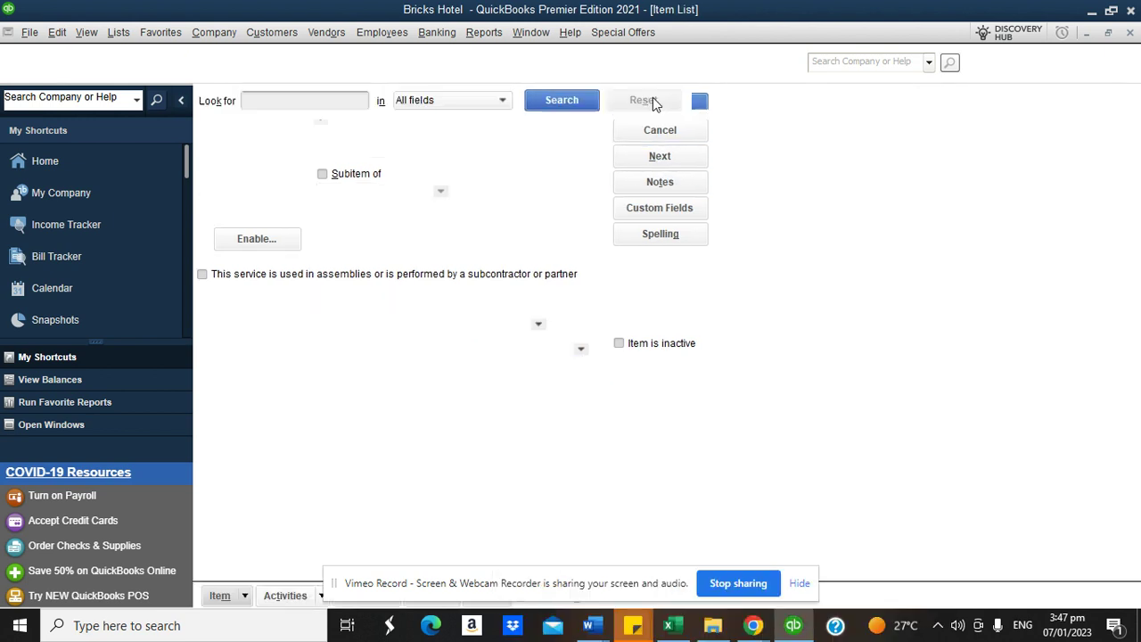
{"action": "left_click_drag", "start_coordinate": [298, 128], "coordinate": [420, 127]}
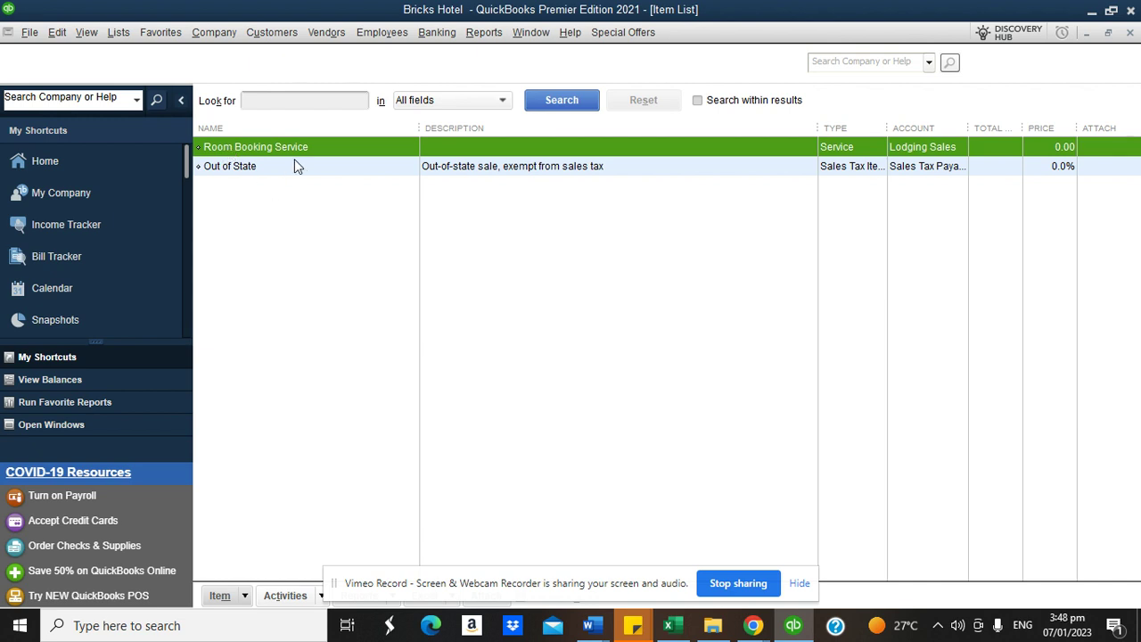
Step: Delete the Room Booking Service item from the Item List
{"action": "right_click", "coordinate": [263, 146]}
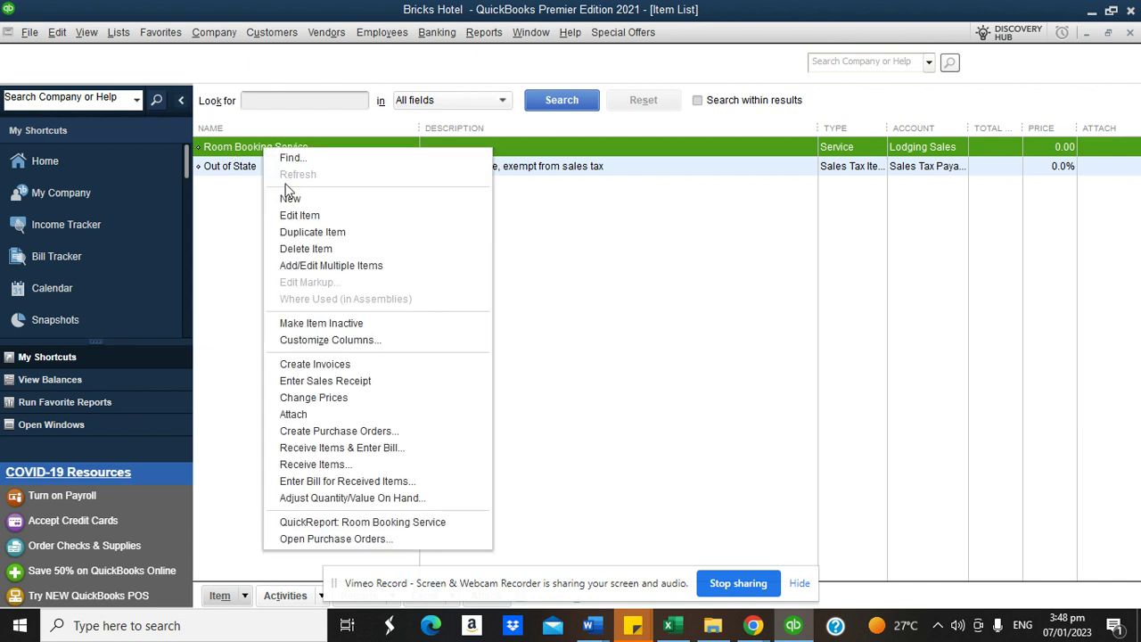
{"action": "left_click", "coordinate": [337, 248]}
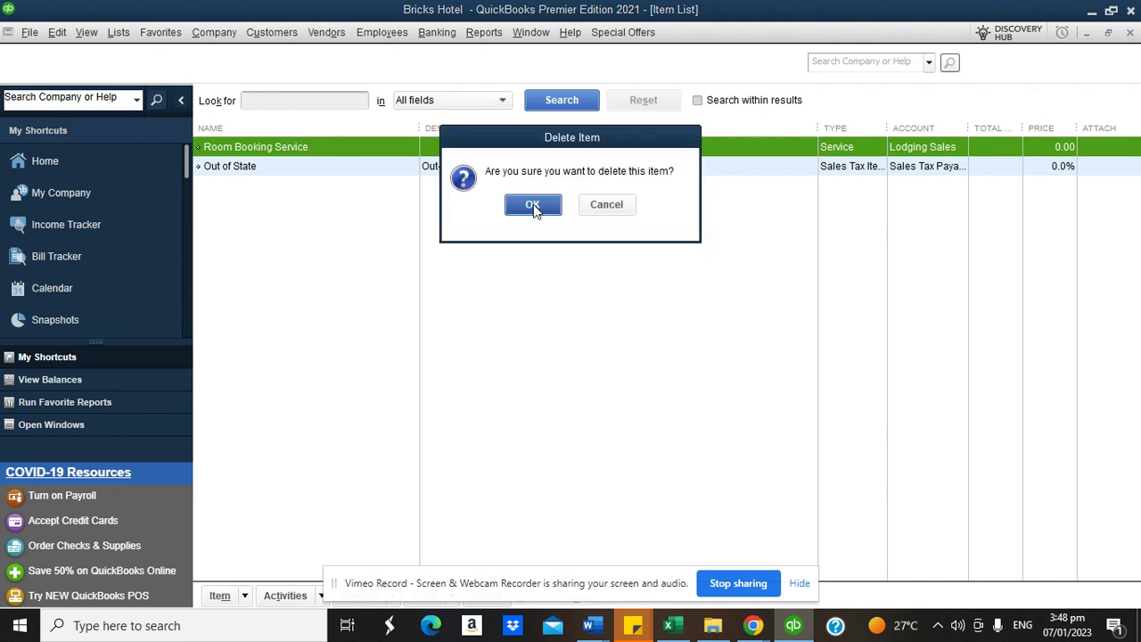
{"action": "left_click", "coordinate": [533, 205]}
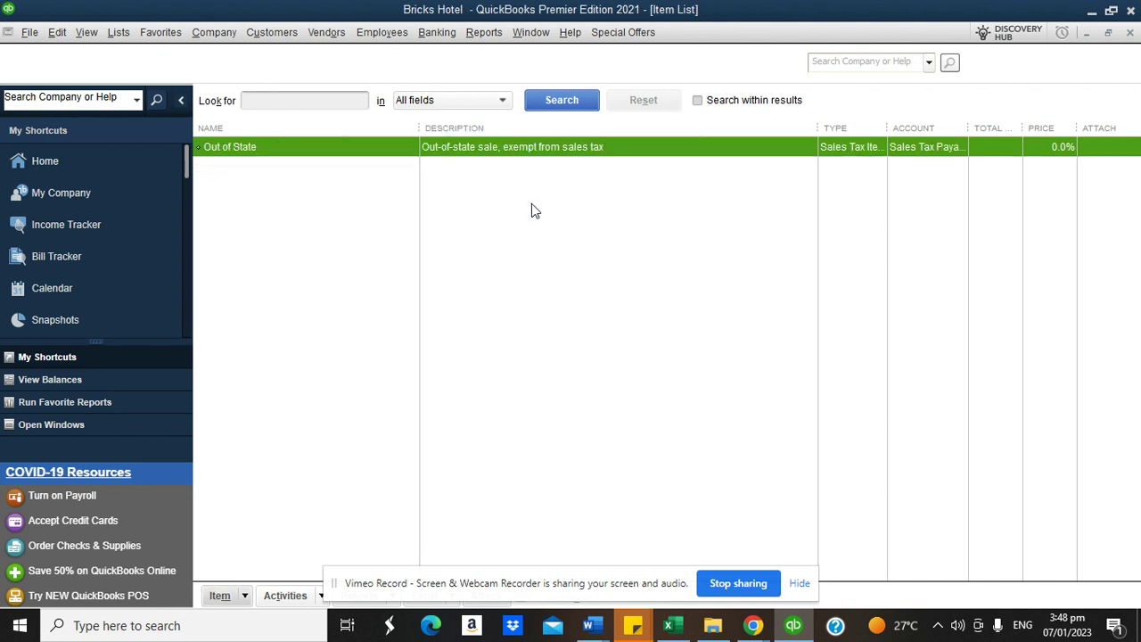
Step: Start a new item with its type set to Inventory Part
{"action": "left_click", "coordinate": [232, 595]}
{"action": "left_click", "coordinate": [296, 319]}
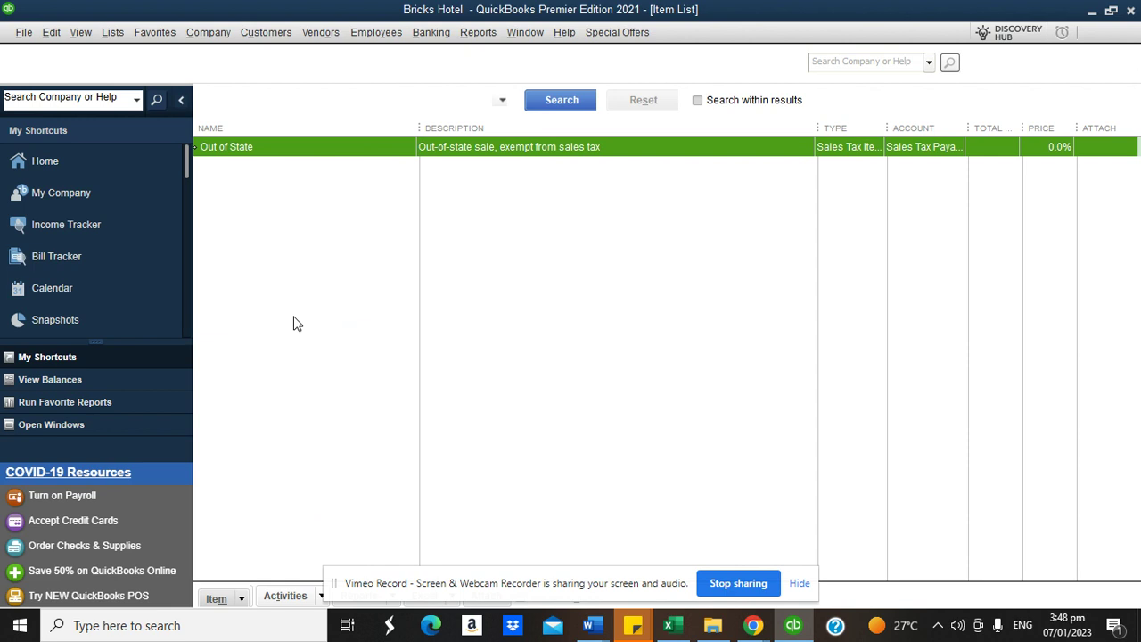
{"action": "left_click", "coordinate": [290, 164]}
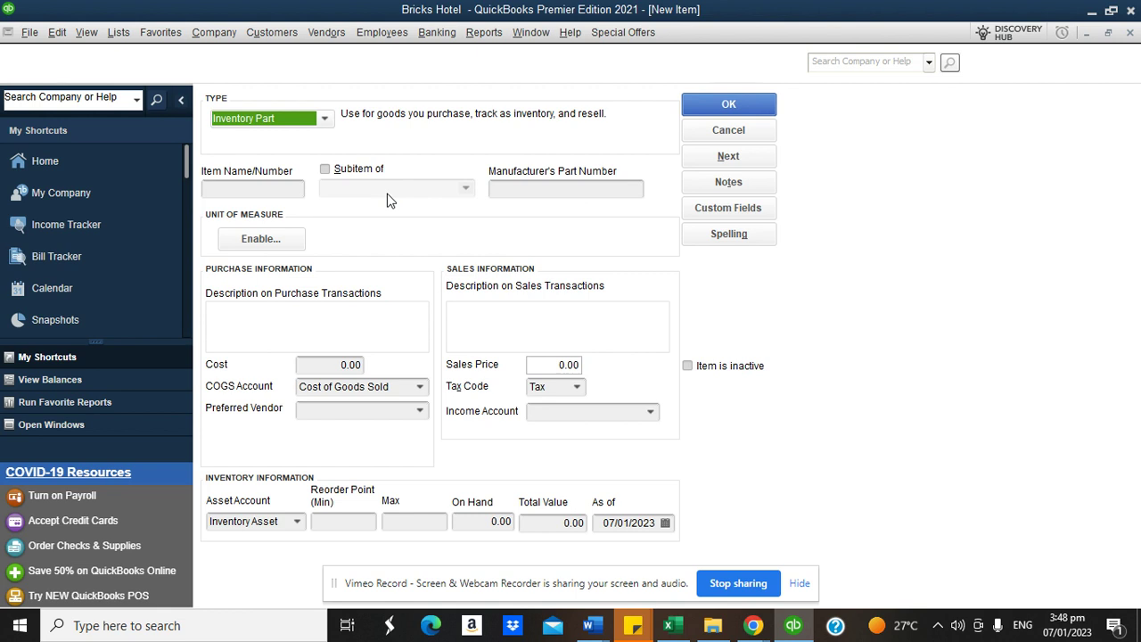
Step: Save Executive Suite as an inventory part with Lodging Sales as its income account
{"action": "left_click", "coordinate": [285, 188]}
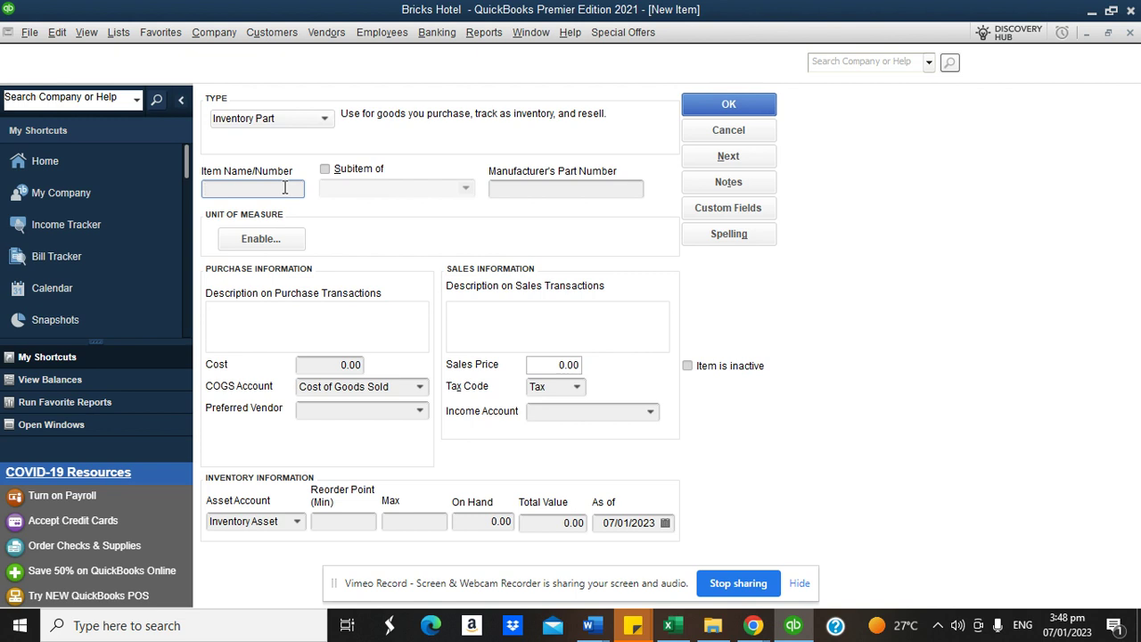
{"action": "type", "text": "Room 101"}
{"action": "key", "text": "BackSpace"}
{"action": "key", "text": "BackSpace"}
{"action": "key", "text": "BackSpace"}
{"action": "key", "text": "BackSpace"}
{"action": "key", "text": "BackSpace"}
{"action": "key", "text": "BackSpace"}
{"action": "key", "text": "BackSpace"}
{"action": "key", "text": "BackSpace"}
{"action": "type", "text": "Executive Suite"}
{"action": "left_click", "coordinate": [651, 412]}
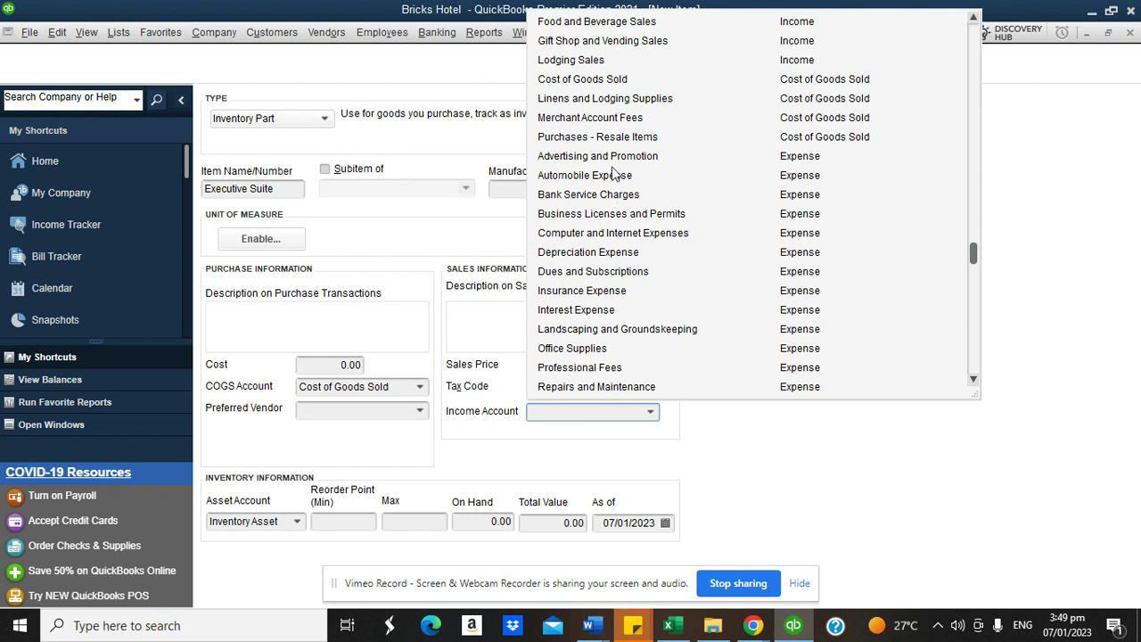
{"action": "left_click", "coordinate": [577, 62]}
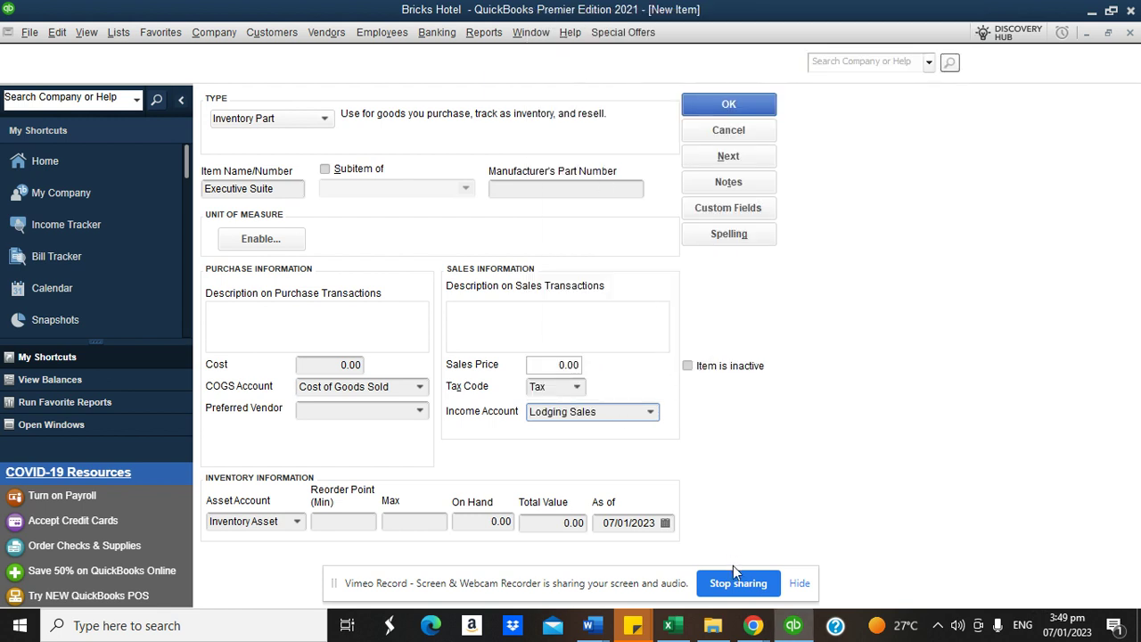
{"action": "left_click", "coordinate": [652, 413]}
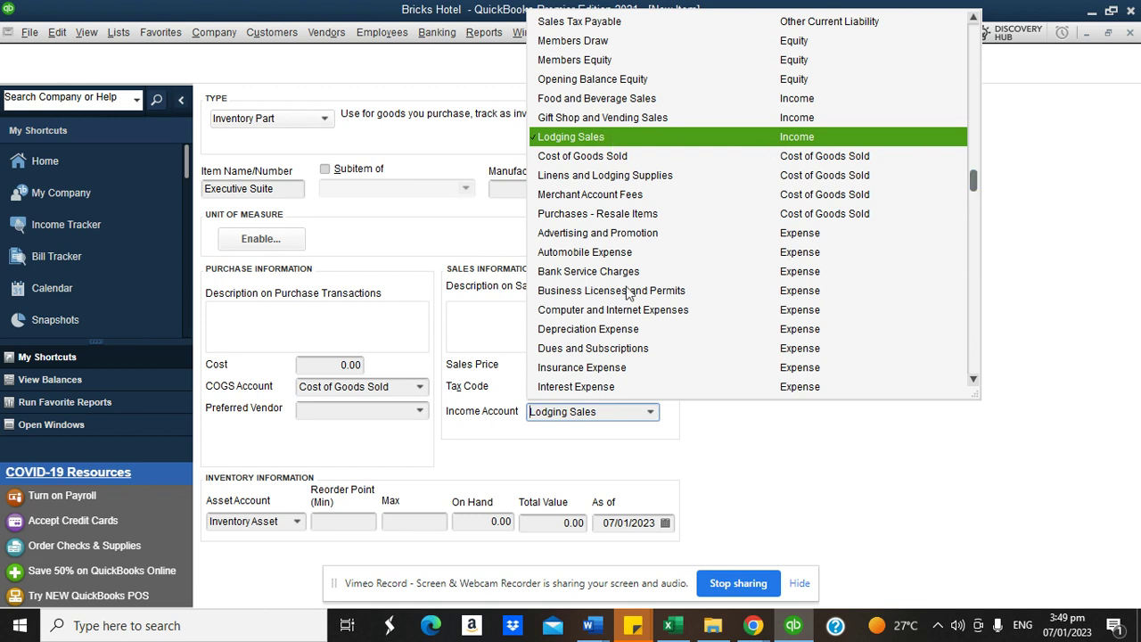
{"action": "left_click", "coordinate": [677, 441]}
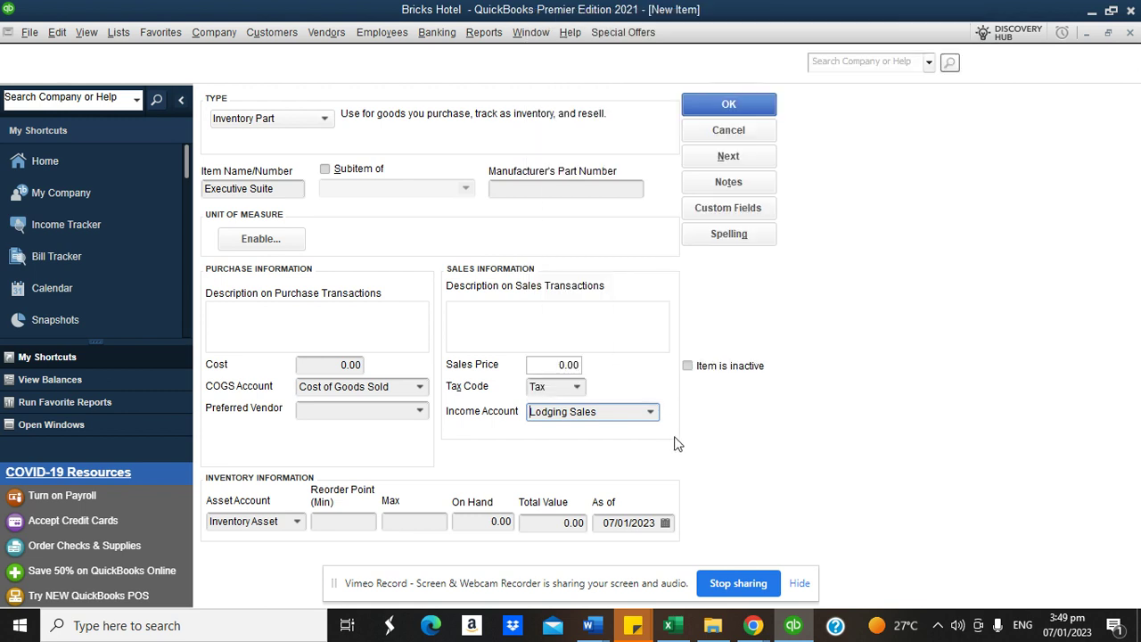
{"action": "left_click", "coordinate": [722, 106]}
Step: Add Silver Suite as an inventory part posting to Lodging Sales
{"action": "right_click", "coordinate": [248, 201]}
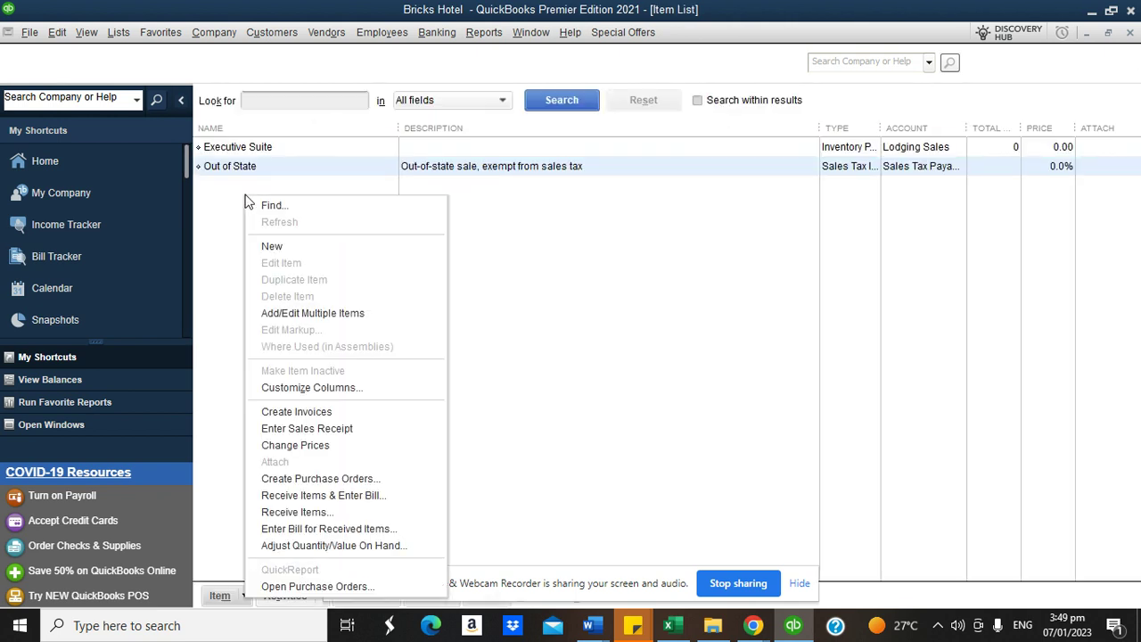
{"action": "left_click", "coordinate": [278, 245]}
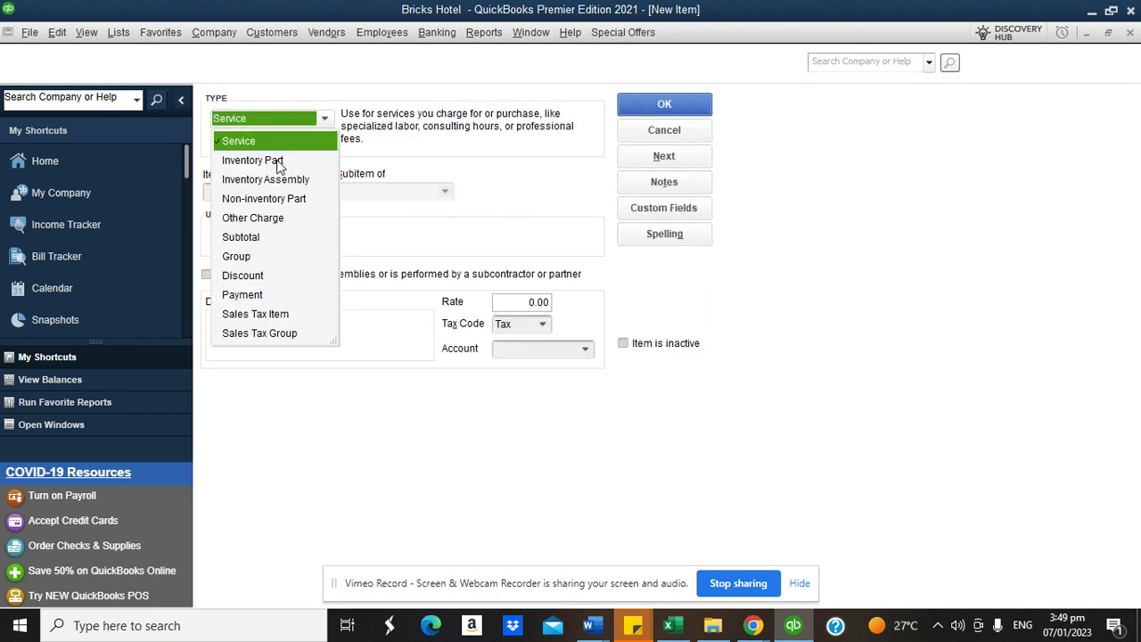
{"action": "left_click", "coordinate": [279, 160]}
{"action": "left_click", "coordinate": [264, 188]}
{"action": "type", "text": "Silver Suite"}
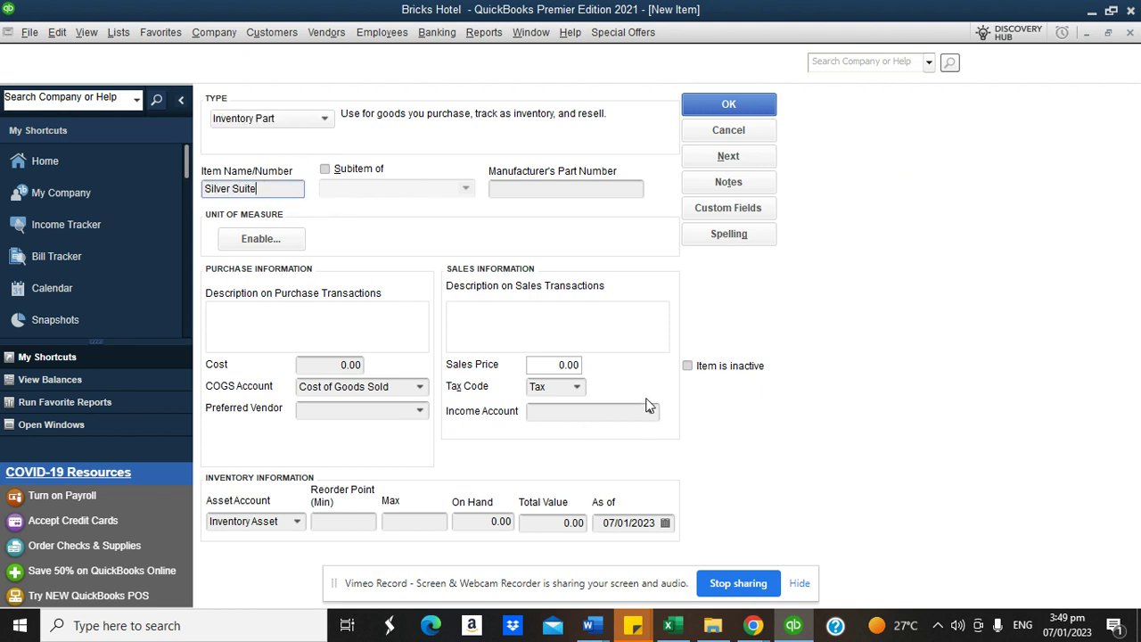
{"action": "left_click", "coordinate": [651, 411]}
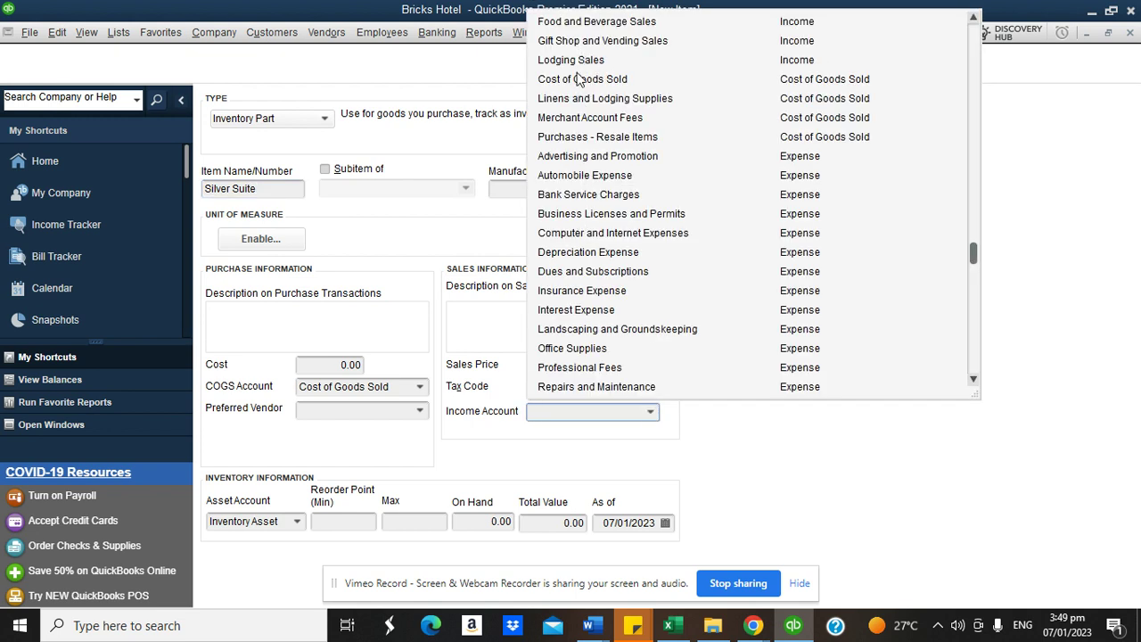
{"action": "left_click", "coordinate": [570, 60]}
{"action": "left_click", "coordinate": [762, 103]}
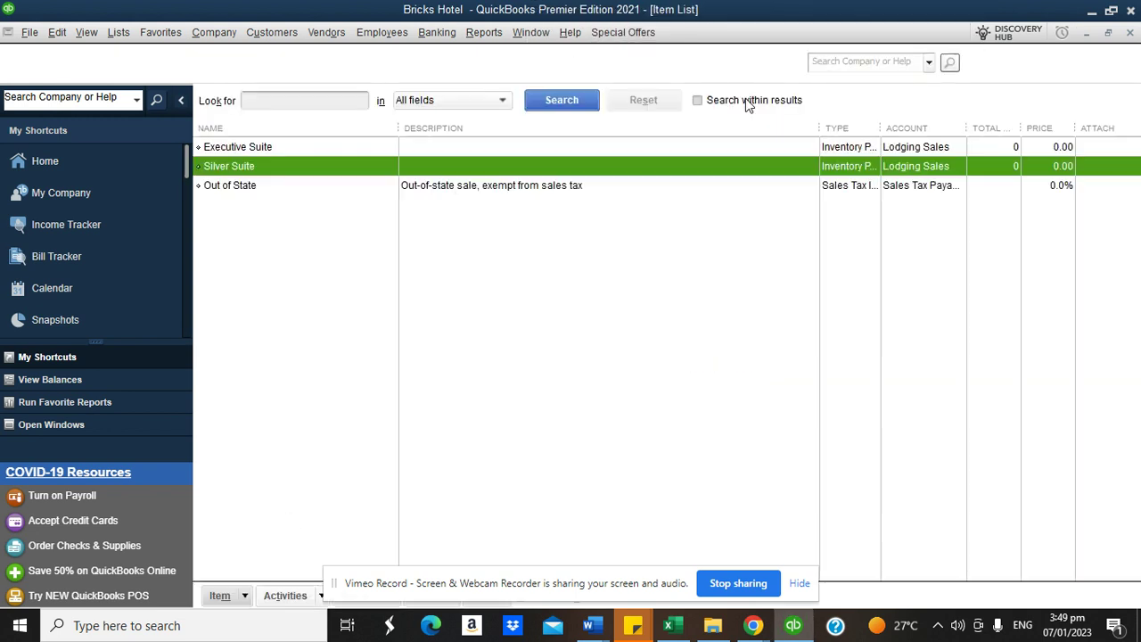
{"action": "left_click", "coordinate": [223, 595]}
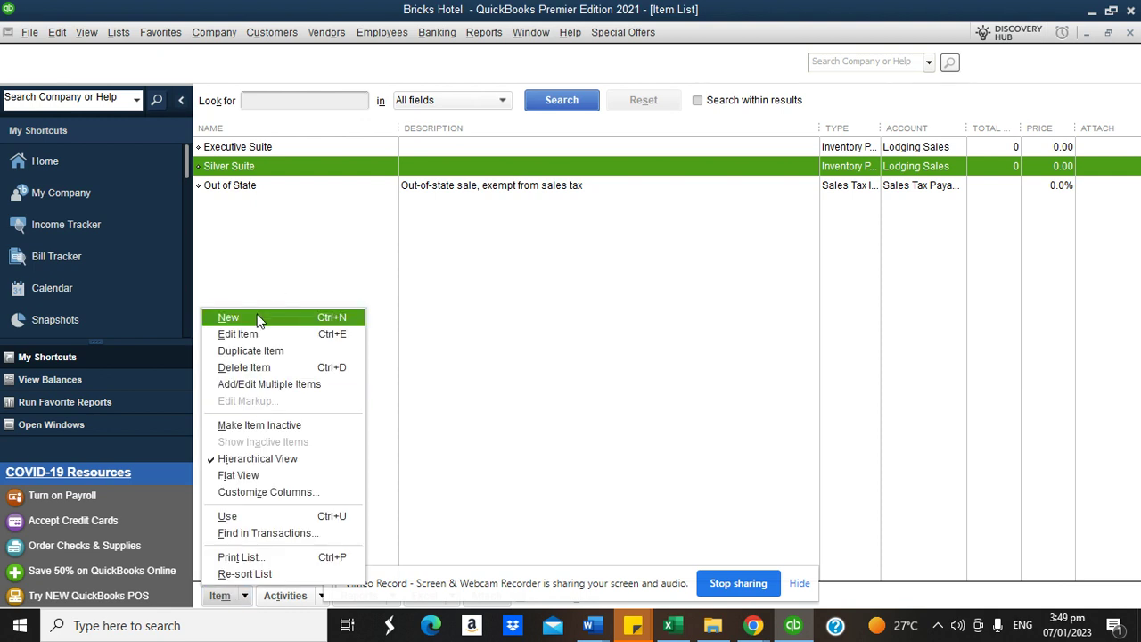
Step: Save a Corporate Suite inventory part on Lodging Sales, then widen the Type and Account columns
{"action": "left_click", "coordinate": [259, 319]}
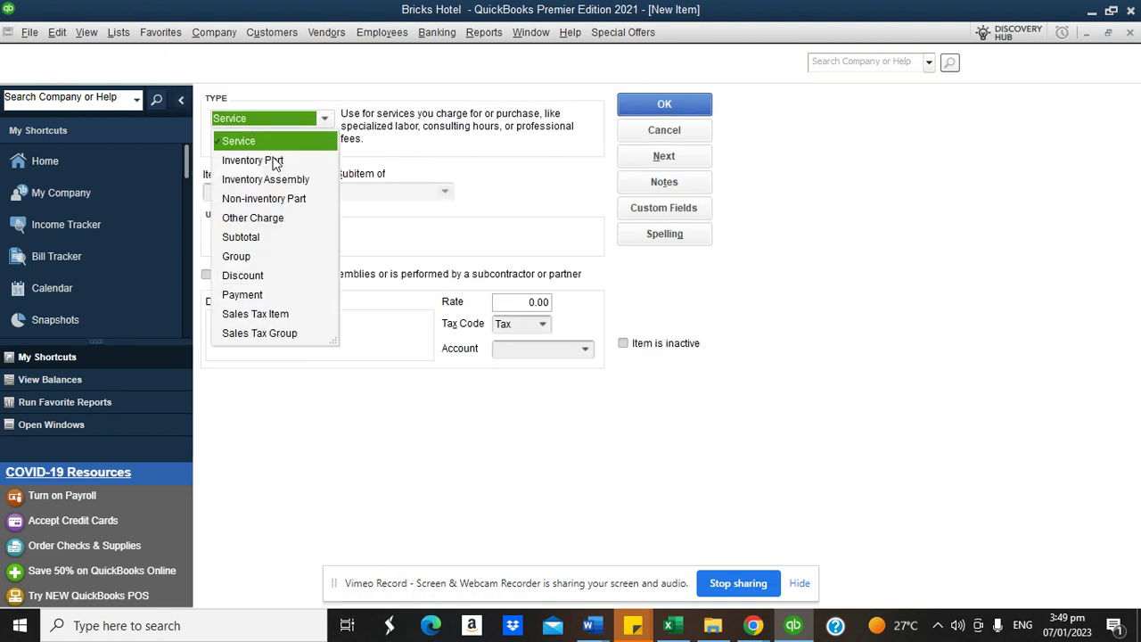
{"action": "left_click", "coordinate": [273, 159]}
{"action": "left_click", "coordinate": [254, 189]}
{"action": "type", "text": "Corp"}
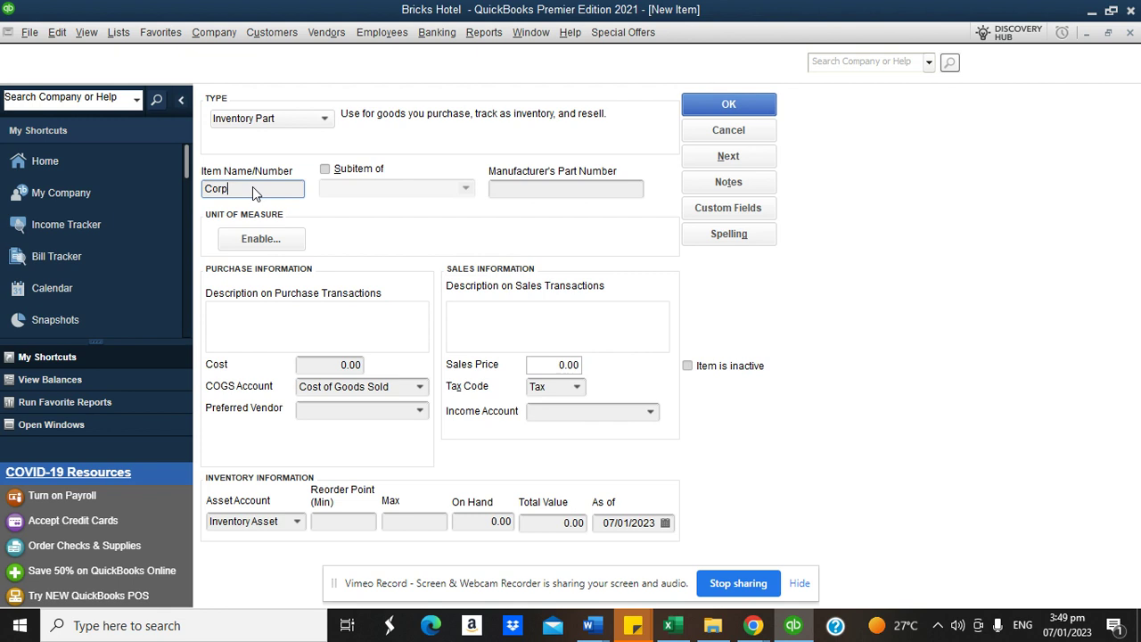
{"action": "type", "text": "orate Suot"}
{"action": "key", "text": "BackSpace"}
{"action": "key", "text": "BackSpace"}
{"action": "type", "text": "ite"}
{"action": "left_click", "coordinate": [651, 411]}
{"action": "left_click", "coordinate": [593, 62]}
{"action": "left_click", "coordinate": [745, 98]}
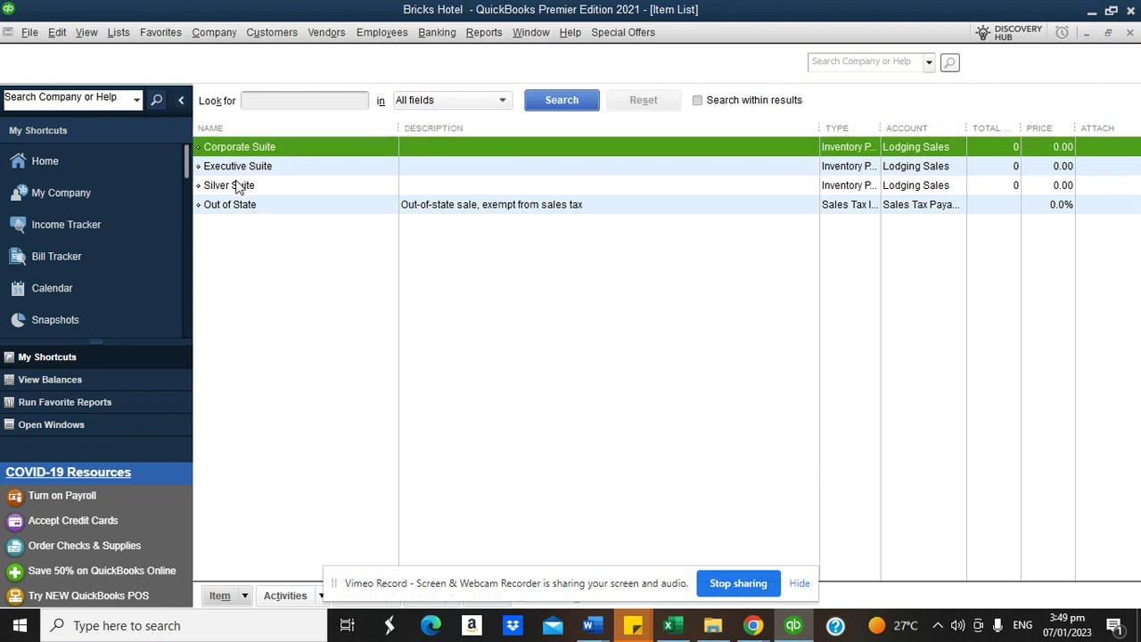
{"action": "left_click_drag", "start_coordinate": [817, 127], "coordinate": [673, 128]}
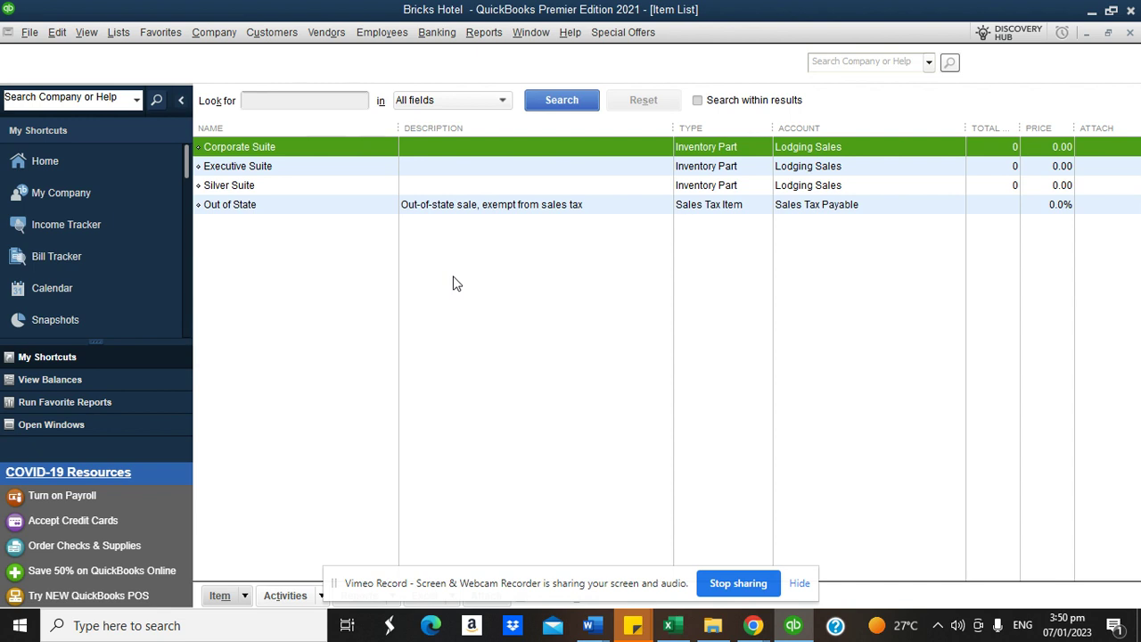
Step: Start a Room 101 inventory part set as a subitem of Corporate Suite
{"action": "left_click", "coordinate": [239, 601]}
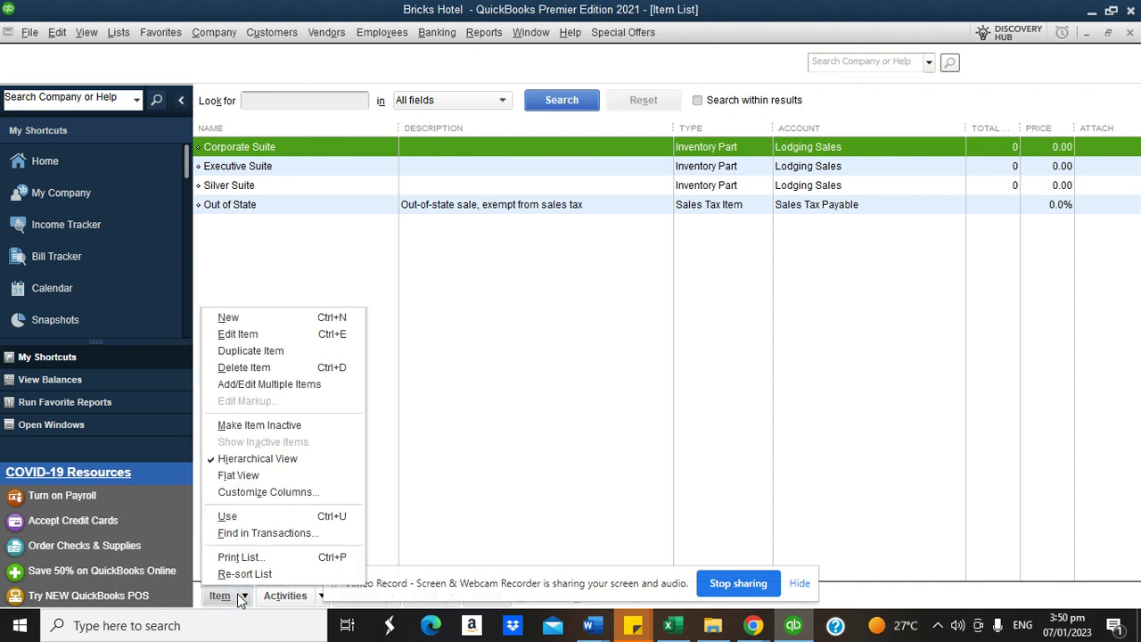
{"action": "left_click", "coordinate": [268, 322]}
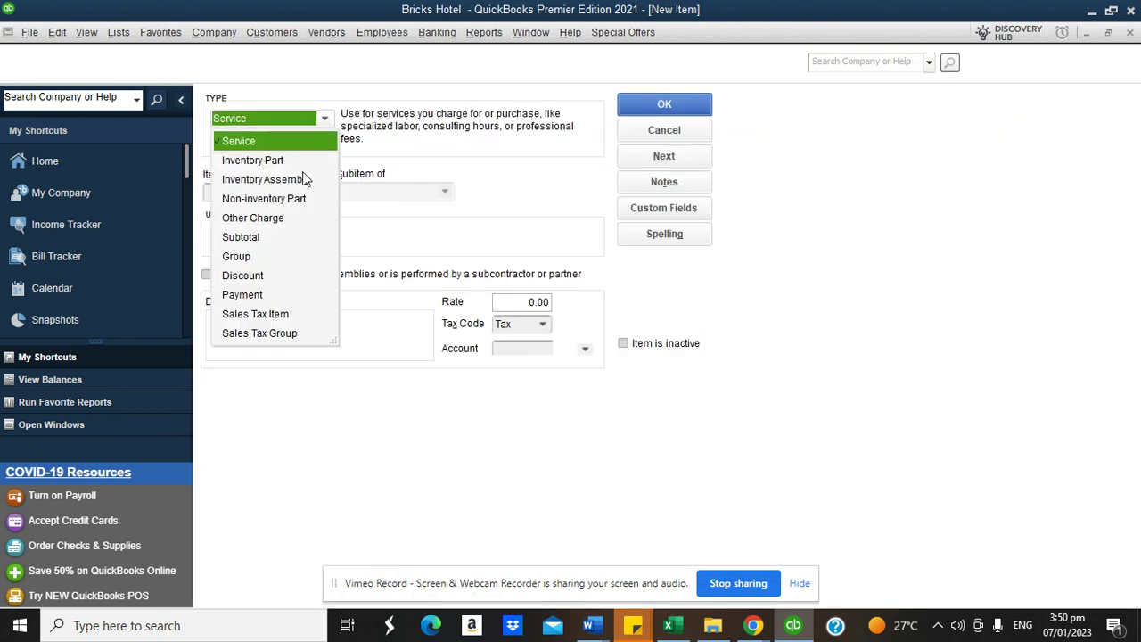
{"action": "left_click", "coordinate": [276, 163]}
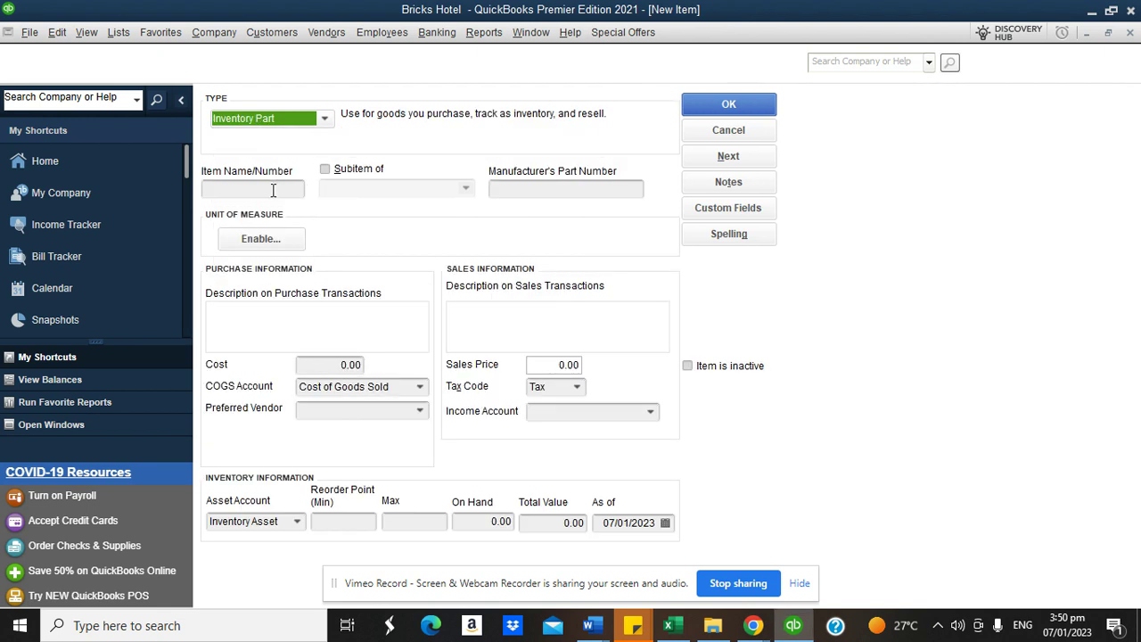
{"action": "left_click", "coordinate": [273, 189]}
{"action": "type", "text": "Room 1"}
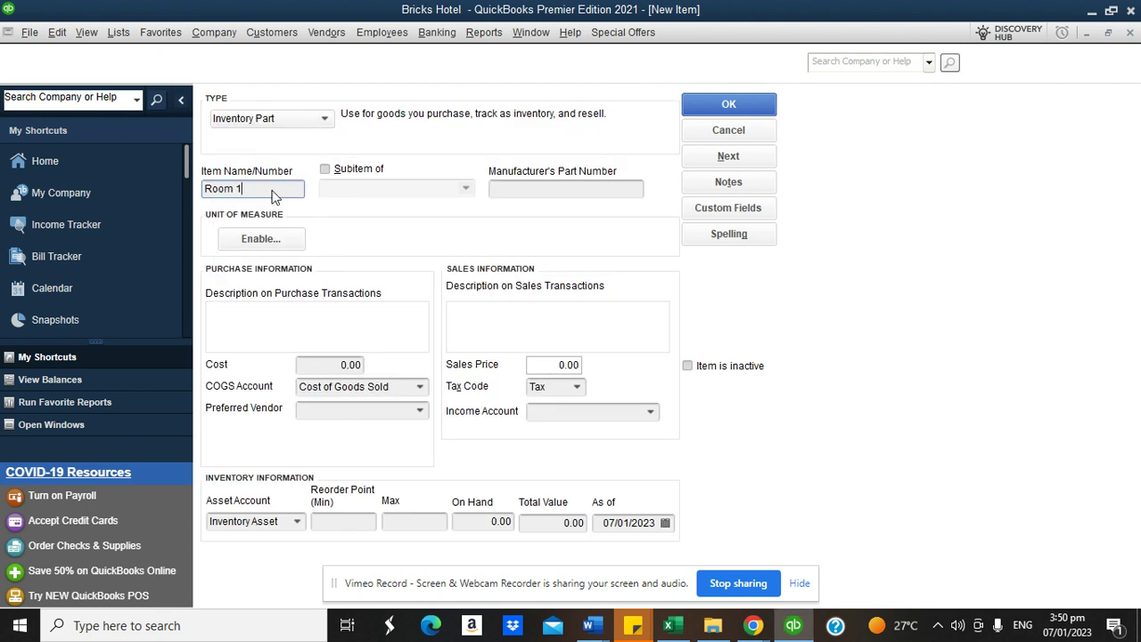
{"action": "type", "text": "01"}
{"action": "left_click", "coordinate": [325, 170]}
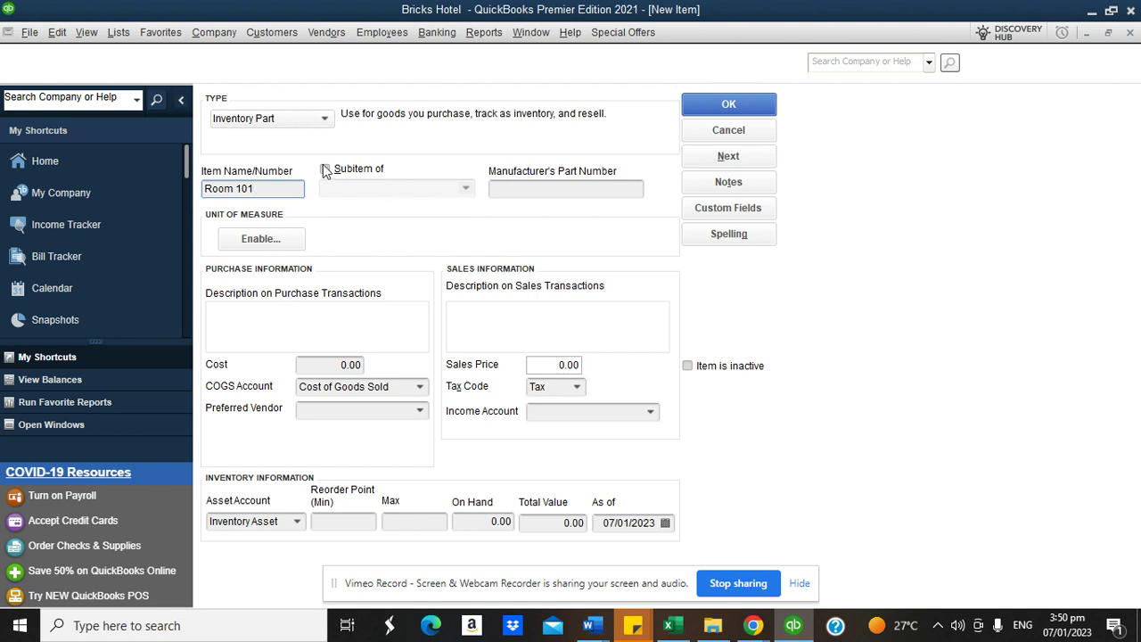
{"action": "left_click", "coordinate": [465, 189]}
{"action": "left_click", "coordinate": [367, 252]}
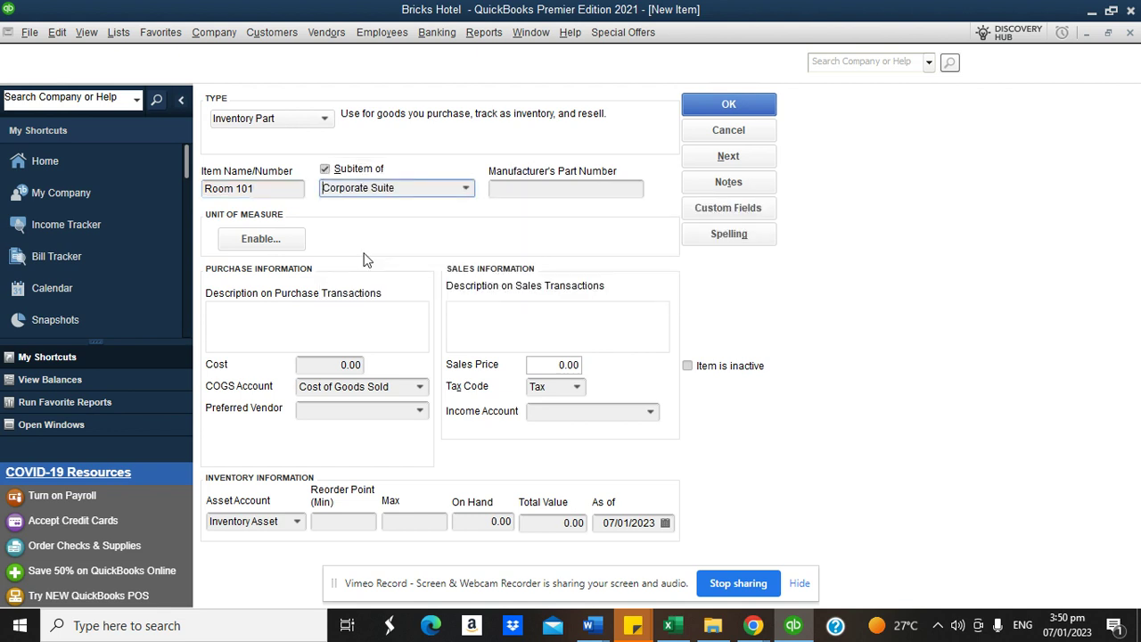
Step: Give Room 101 an on-hand quantity of 1 and Lodging Sales income account, then save
{"action": "left_click", "coordinate": [267, 189]}
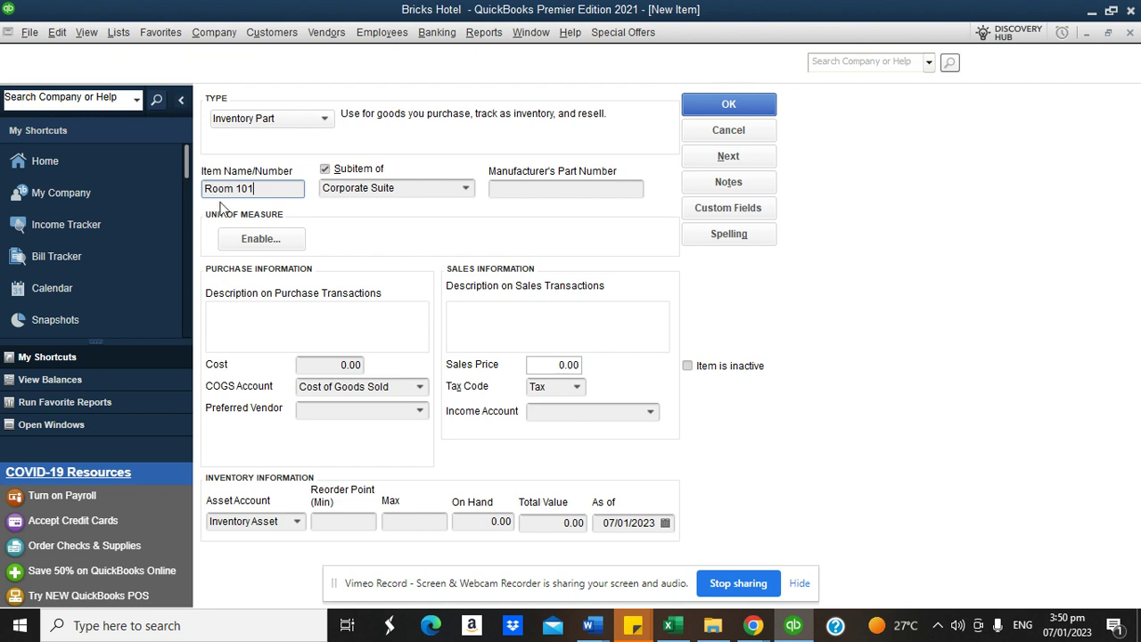
{"action": "left_click", "coordinate": [477, 520]}
{"action": "left_click_drag", "start_coordinate": [478, 520], "coordinate": [542, 526]}
{"action": "type", "text": "1"}
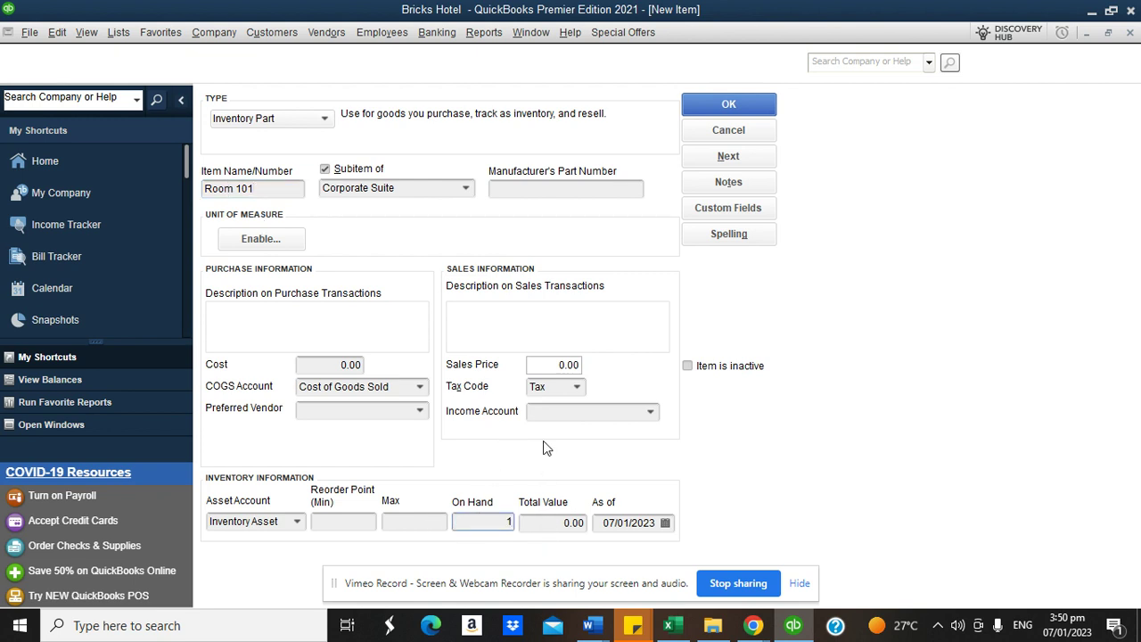
{"action": "left_click", "coordinate": [652, 412]}
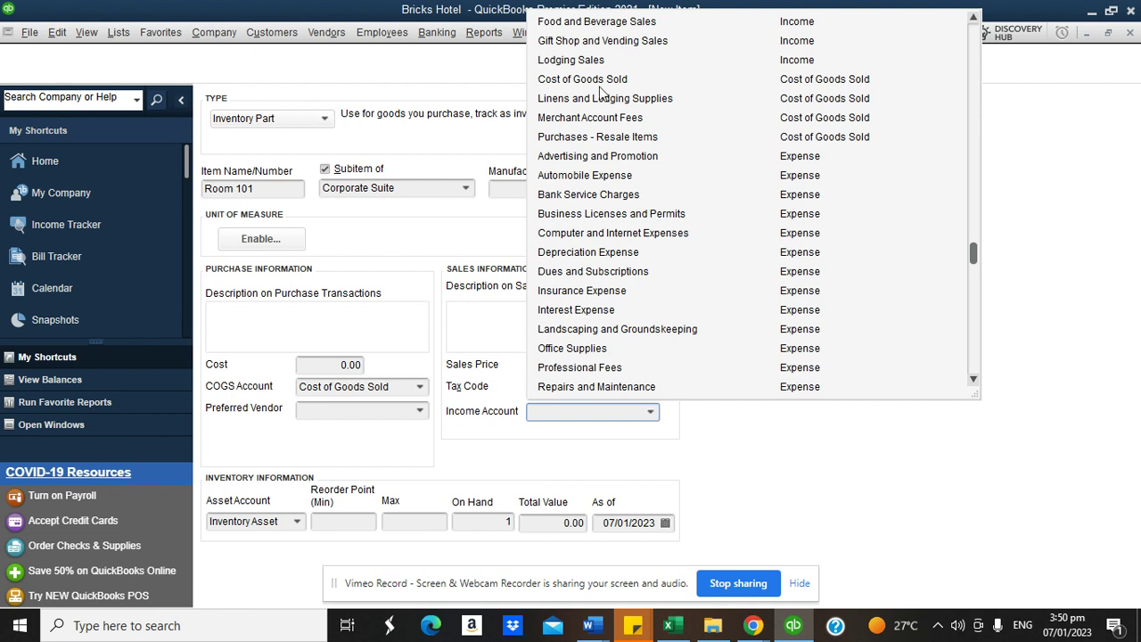
{"action": "left_click", "coordinate": [586, 61]}
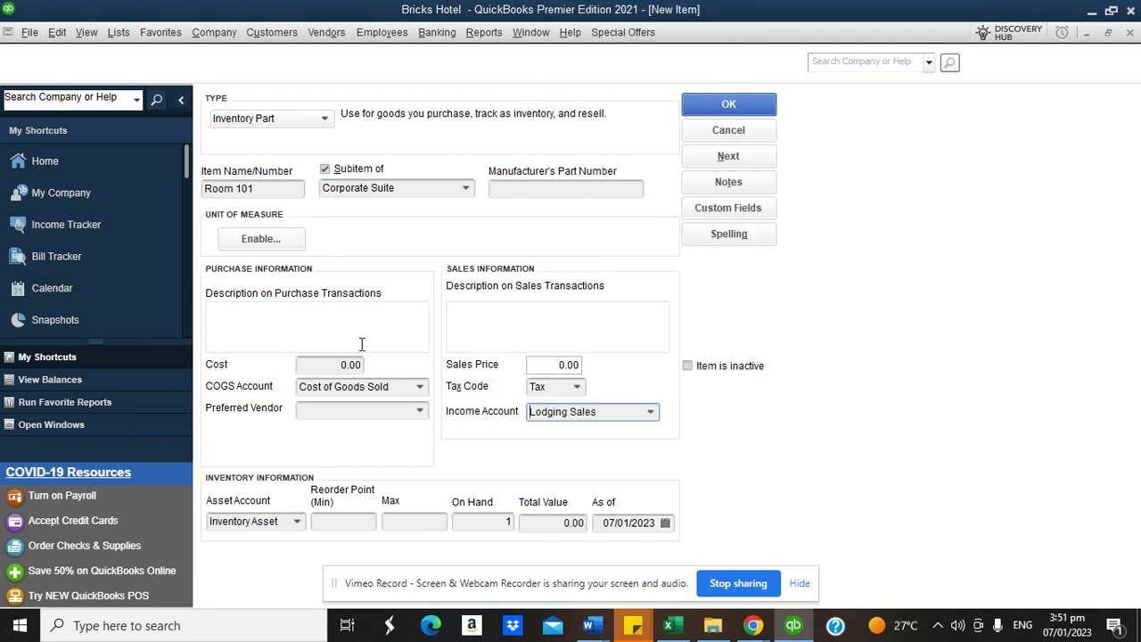
{"action": "left_click", "coordinate": [532, 524]}
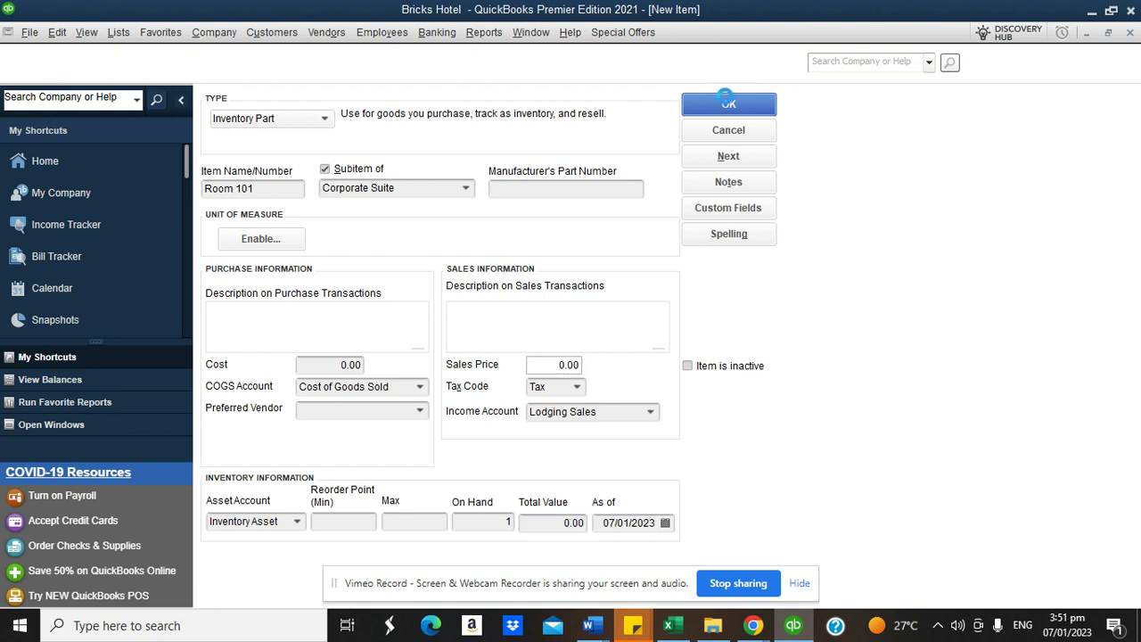
{"action": "left_click", "coordinate": [727, 103]}
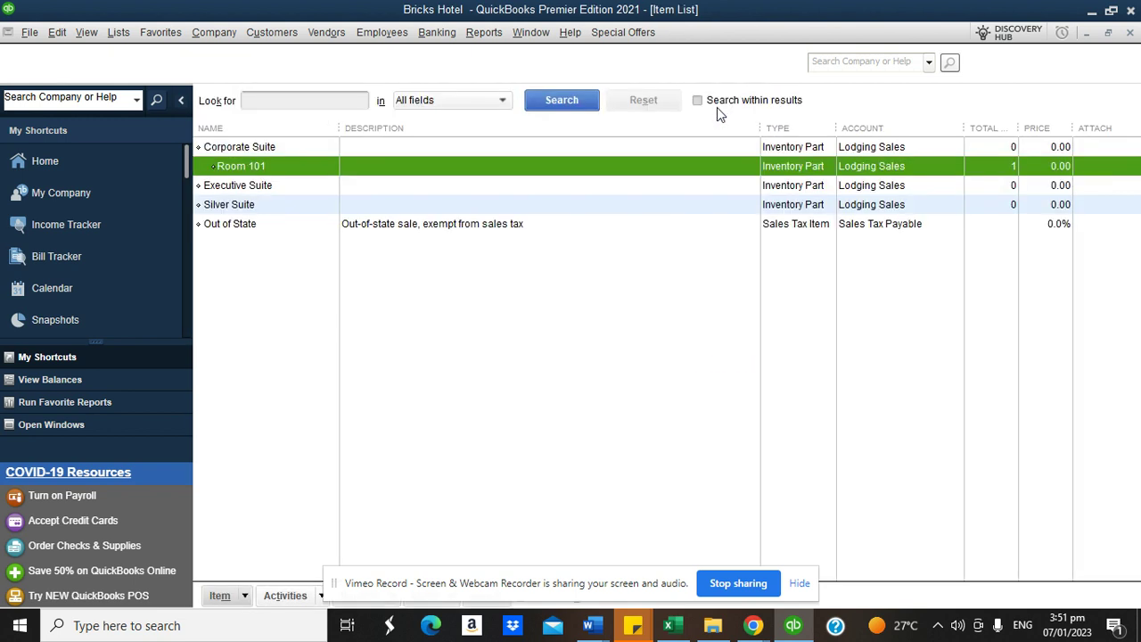
Step: Add Room 102 as an inventory part under Corporate Suite, 1 on hand, income to Lodging Sales
{"action": "right_click", "coordinate": [247, 283]}
{"action": "left_click", "coordinate": [325, 119]}
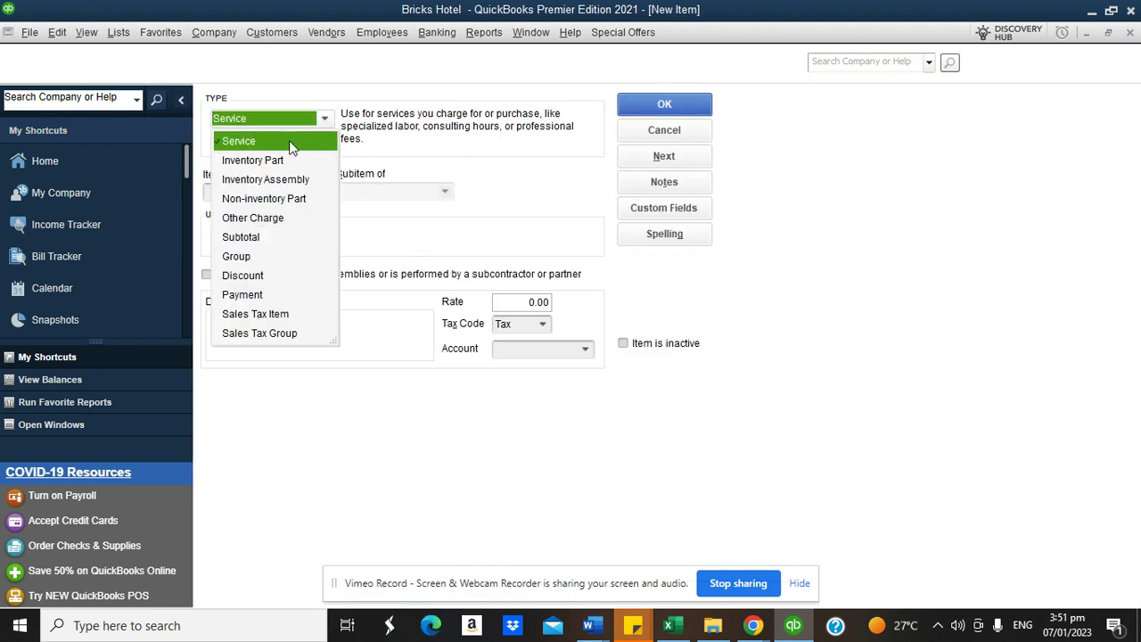
{"action": "left_click", "coordinate": [268, 158]}
{"action": "left_click", "coordinate": [262, 191]}
{"action": "type", "text": "Room 102"}
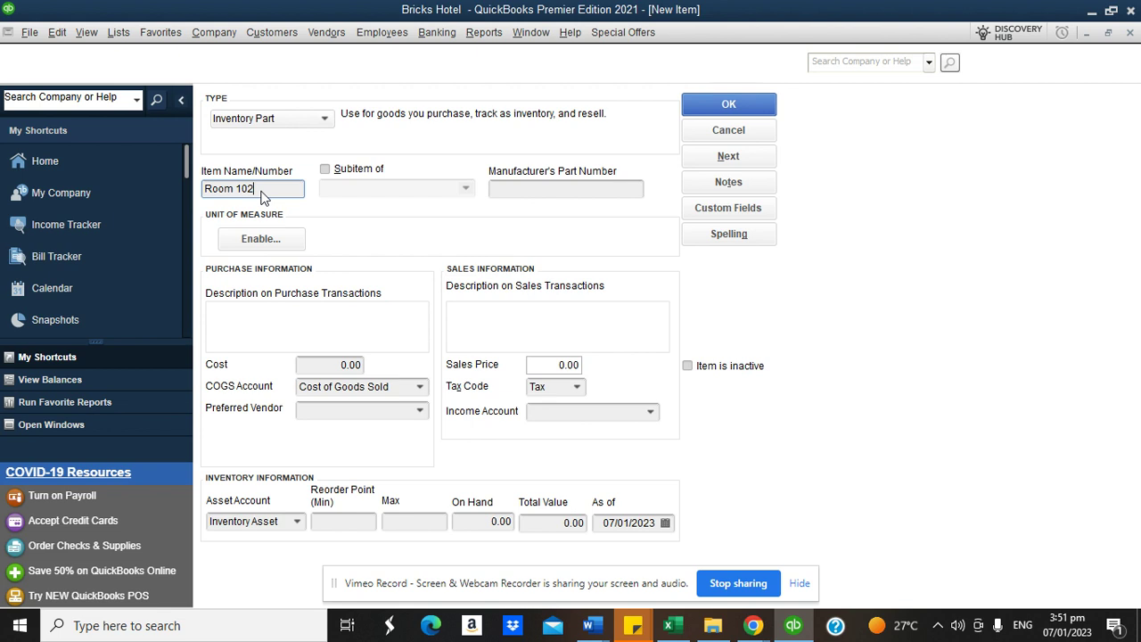
{"action": "left_click", "coordinate": [327, 171]}
{"action": "left_click", "coordinate": [469, 190]}
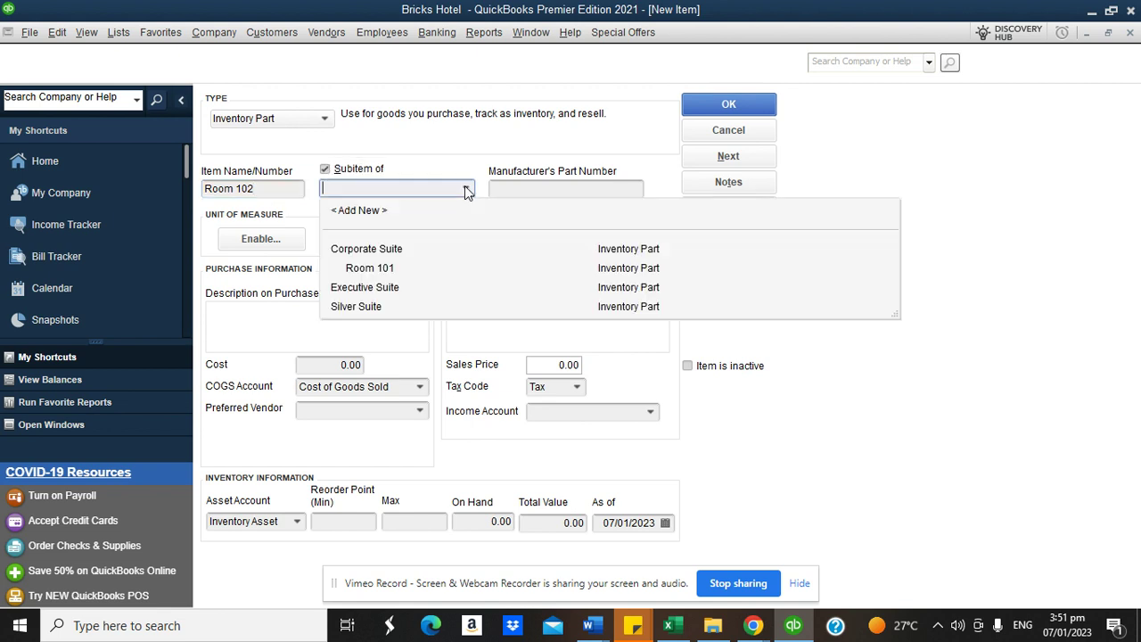
{"action": "left_click", "coordinate": [392, 252]}
{"action": "left_click", "coordinate": [489, 521]}
{"action": "type", "text": "1"}
{"action": "left_click", "coordinate": [552, 523]}
{"action": "left_click", "coordinate": [649, 411]}
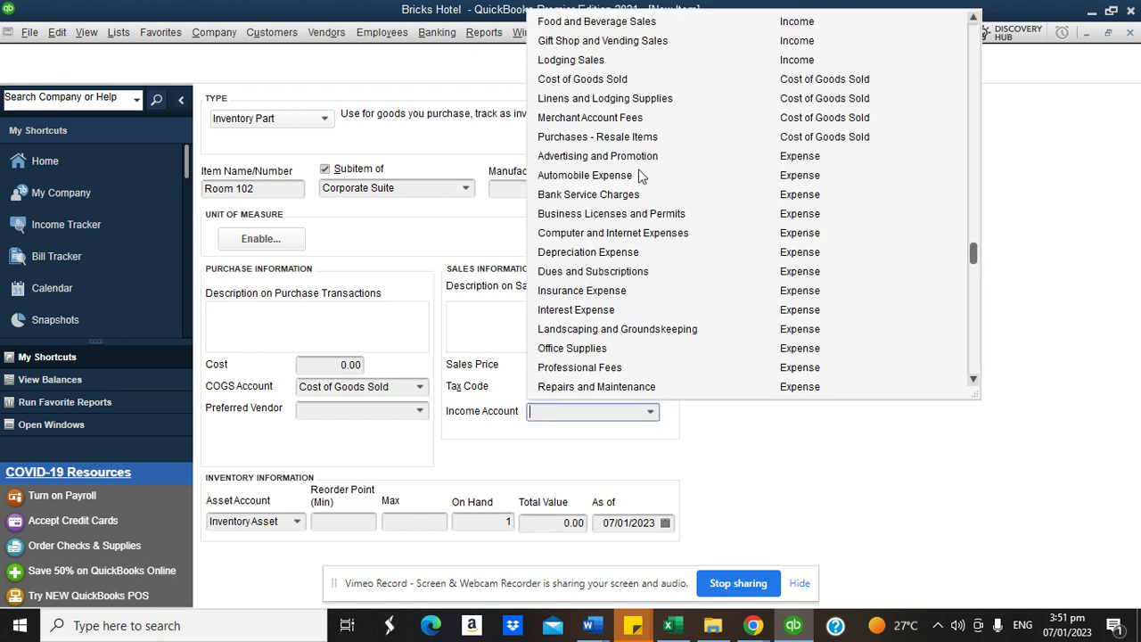
{"action": "left_click", "coordinate": [596, 61]}
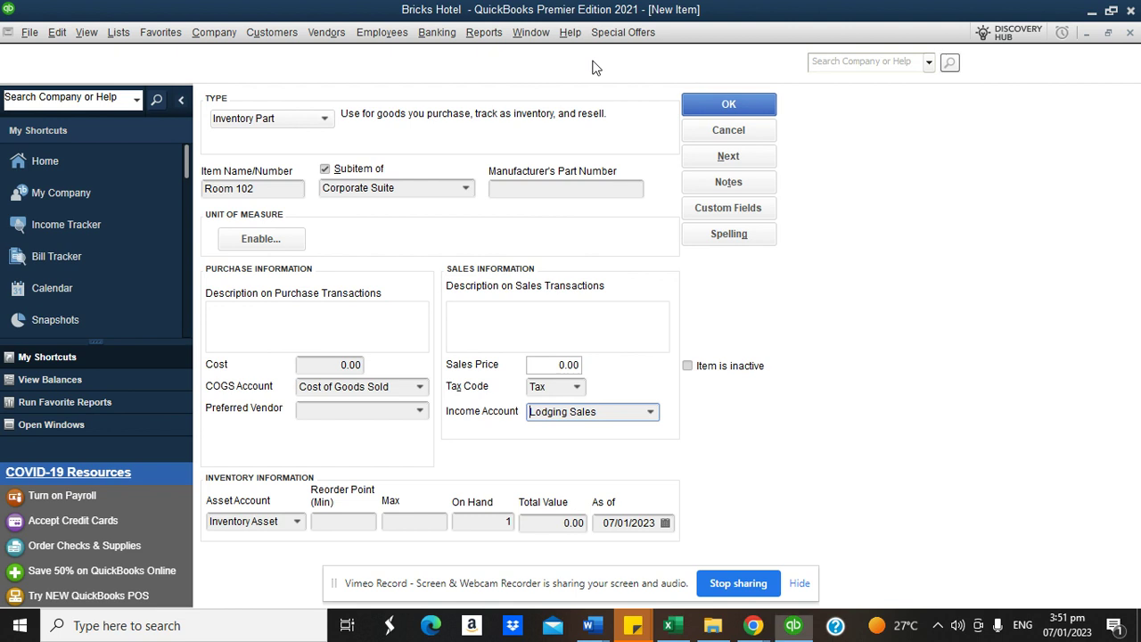
{"action": "left_click", "coordinate": [730, 106]}
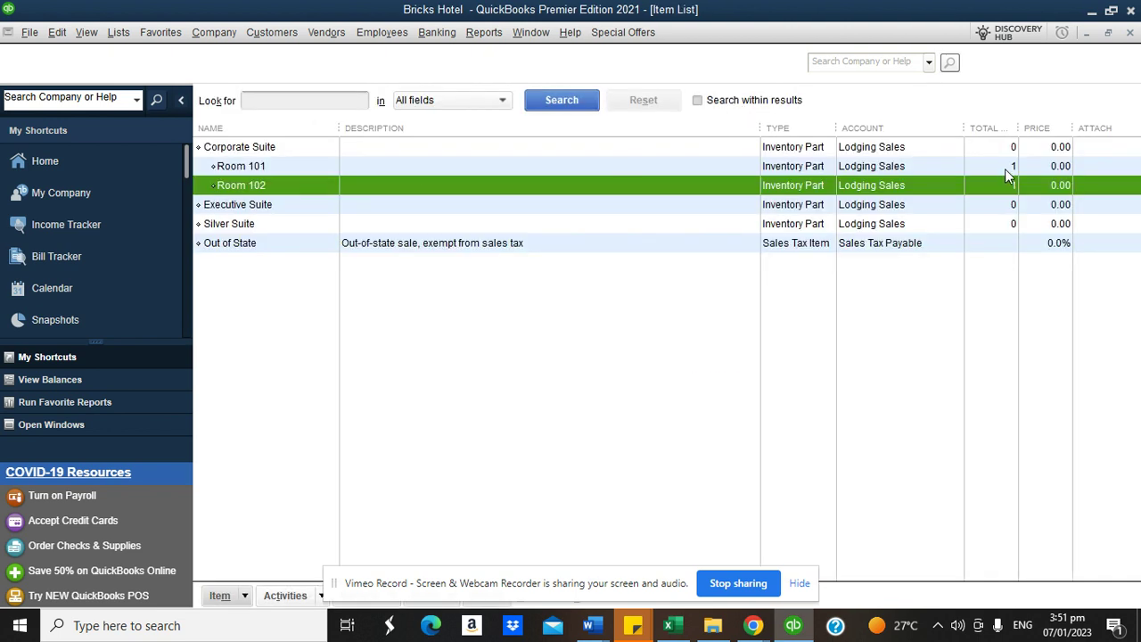
Step: Add Room 103 as an inventory part under Executive Suite, 1 on hand, income to Lodging Sales
{"action": "right_click", "coordinate": [267, 291]}
{"action": "left_click", "coordinate": [296, 291]}
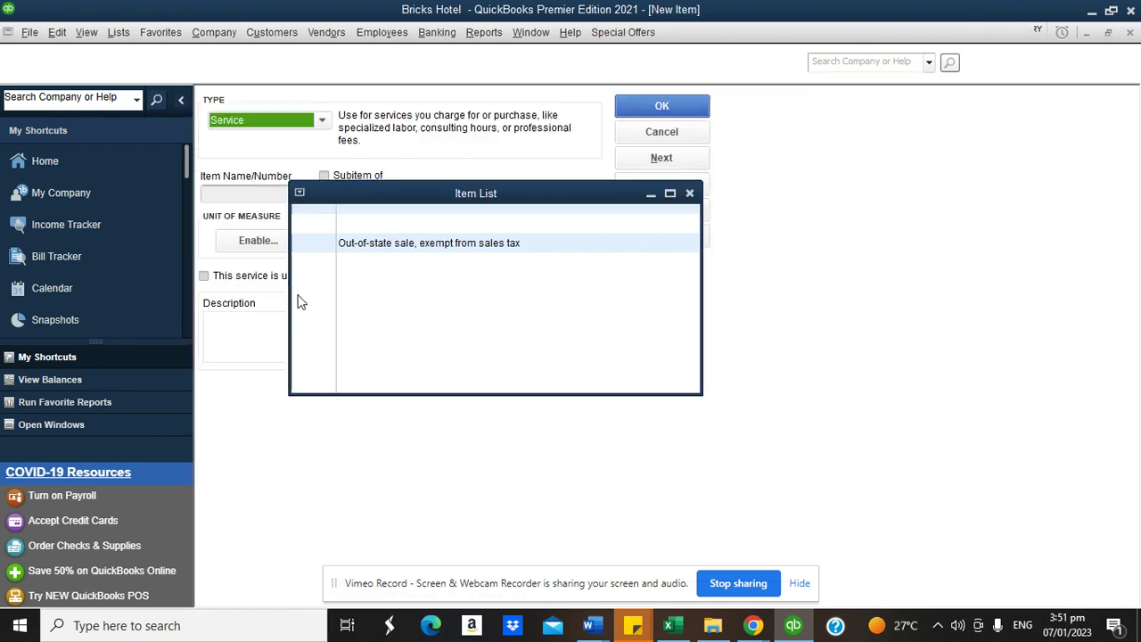
{"action": "left_click", "coordinate": [303, 119]}
{"action": "left_click", "coordinate": [268, 147]}
{"action": "left_click", "coordinate": [268, 189]}
{"action": "type", "text": "Room 10"}
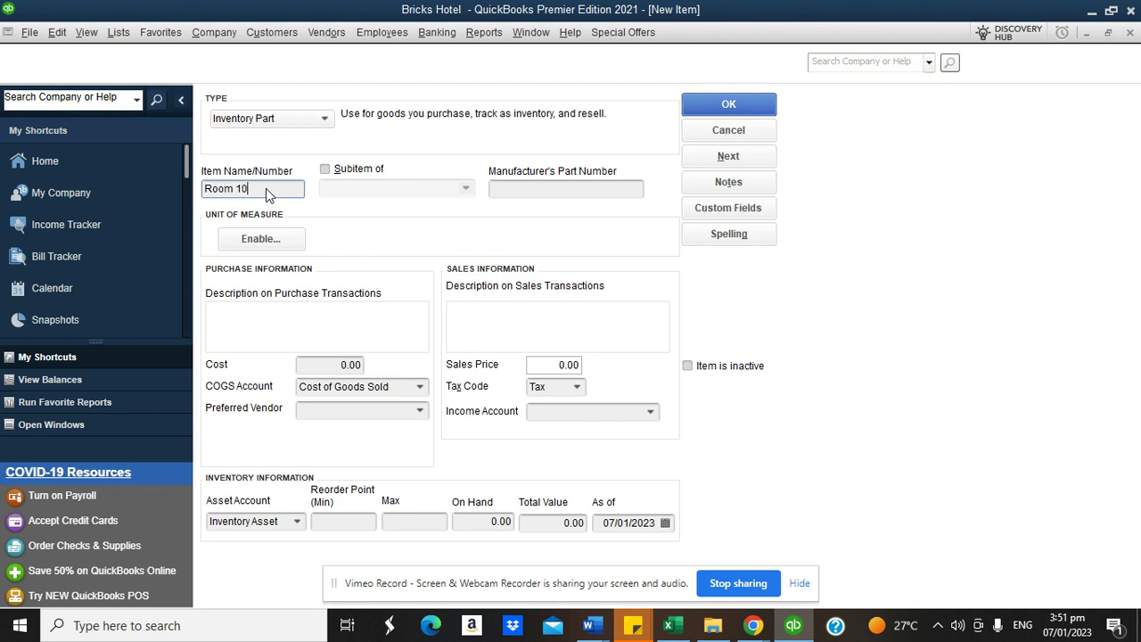
{"action": "type", "text": "3"}
{"action": "left_click", "coordinate": [325, 169]}
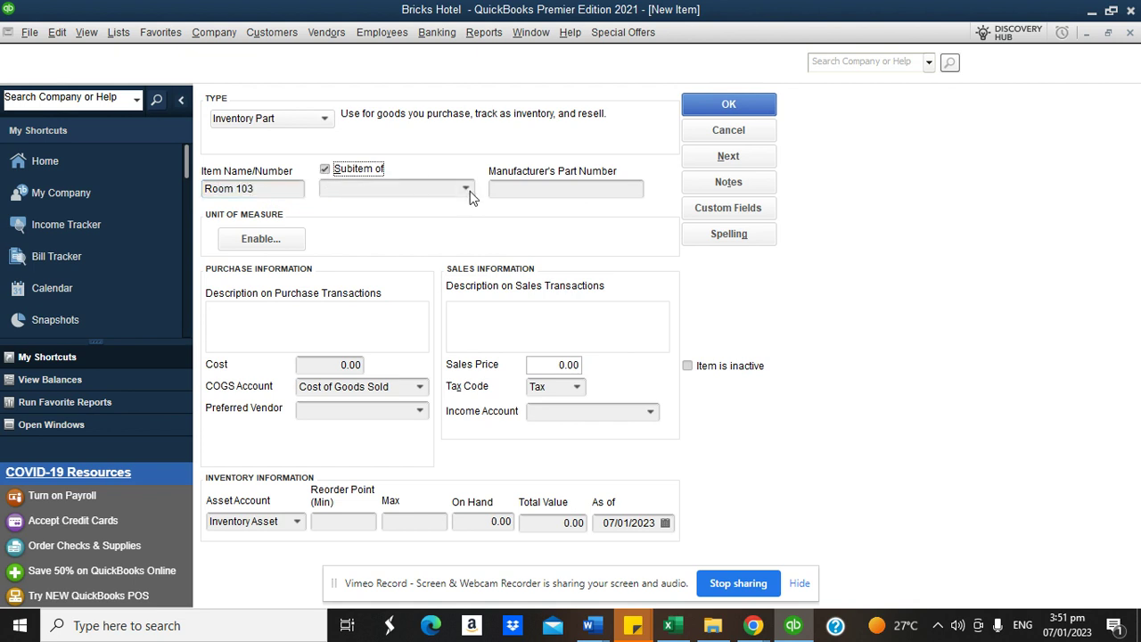
{"action": "left_click", "coordinate": [466, 189]}
{"action": "left_click", "coordinate": [384, 305]}
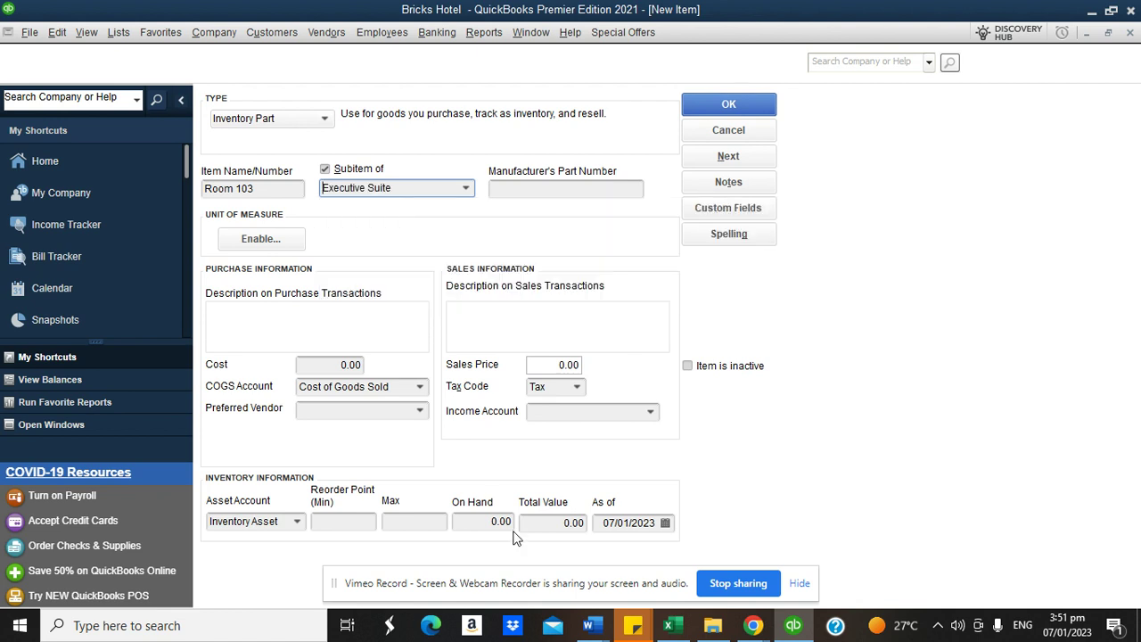
{"action": "left_click", "coordinate": [486, 524]}
{"action": "type", "text": "1"}
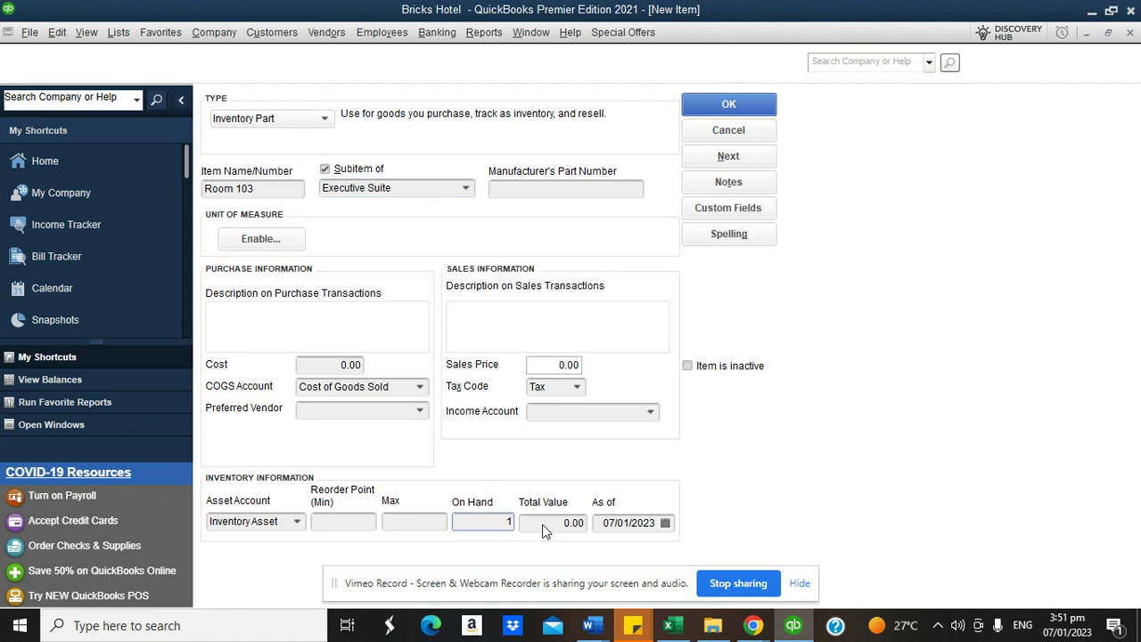
{"action": "left_click", "coordinate": [658, 414]}
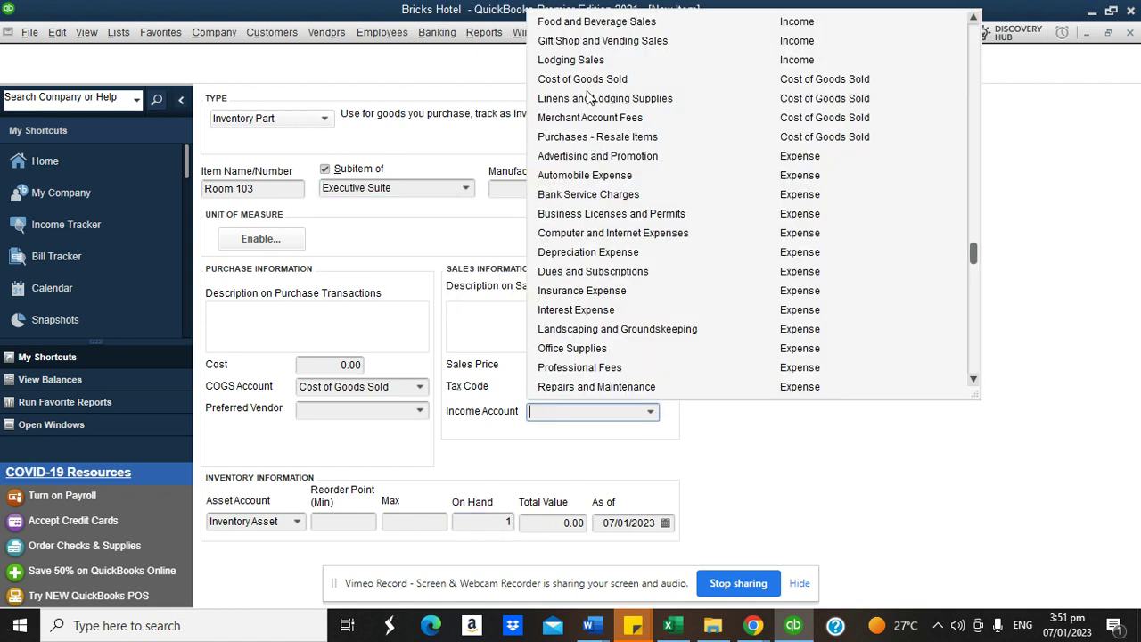
{"action": "left_click", "coordinate": [571, 60]}
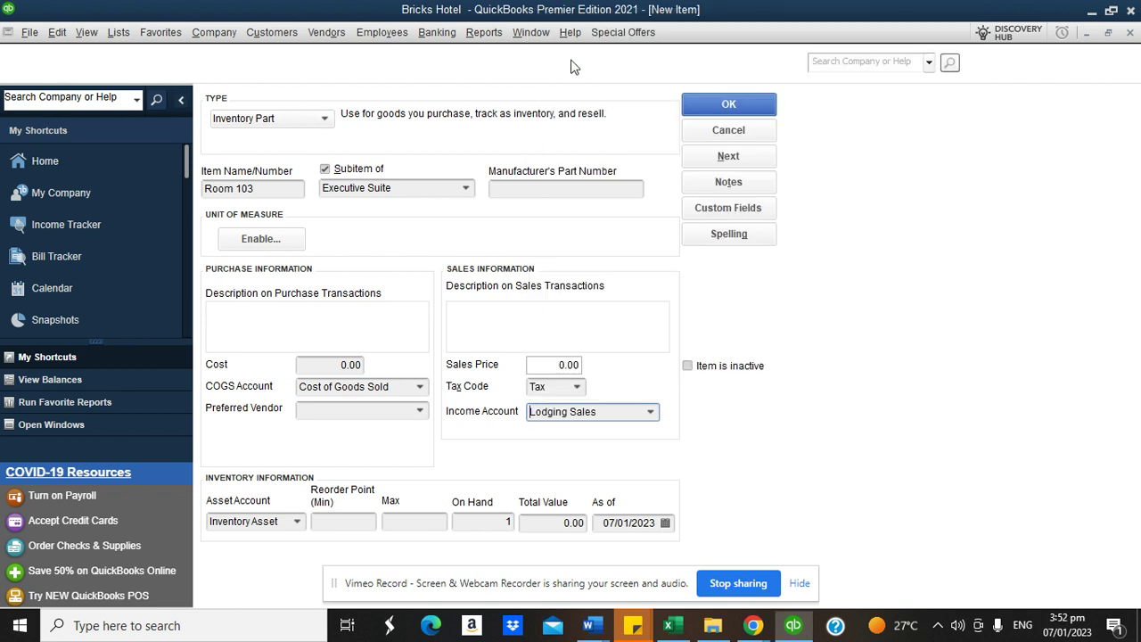
{"action": "left_click", "coordinate": [728, 105]}
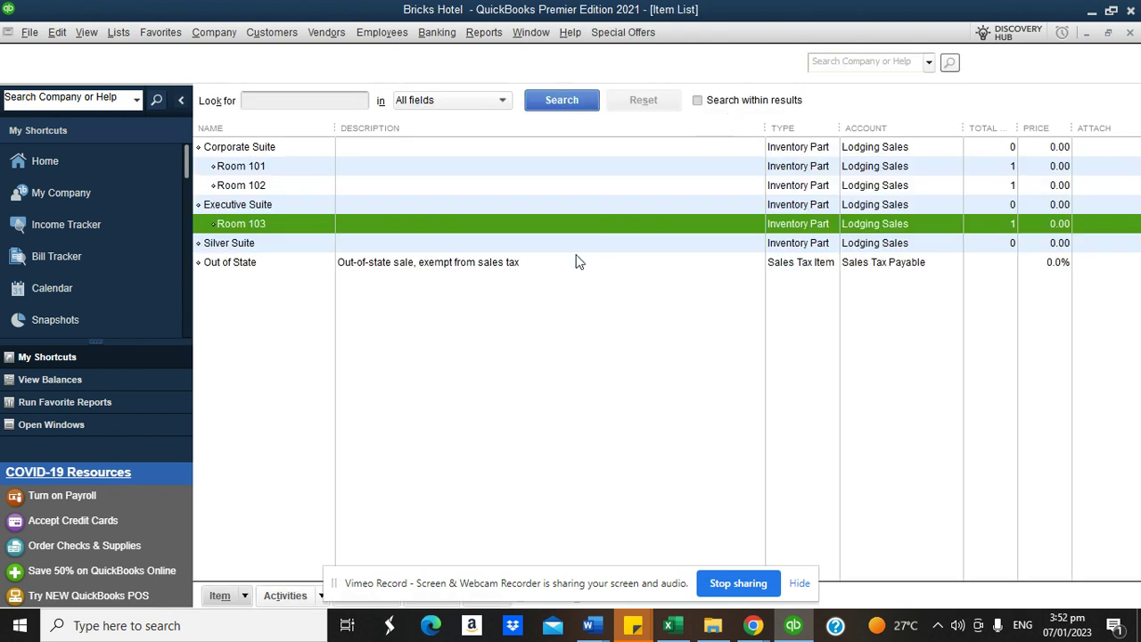
{"action": "right_click", "coordinate": [254, 305]}
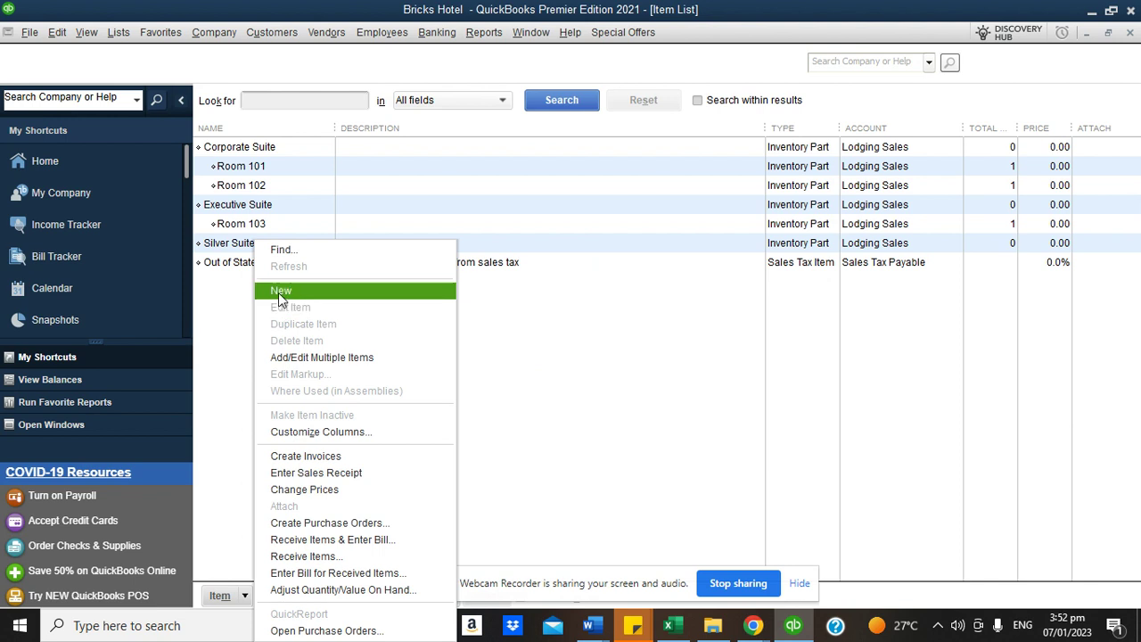
Step: Create inventory part Room 104 with Lodging Sales income, parent Executive Suite, and 1 on hand
{"action": "left_click", "coordinate": [281, 291]}
{"action": "left_click", "coordinate": [325, 118]}
{"action": "left_click", "coordinate": [272, 158]}
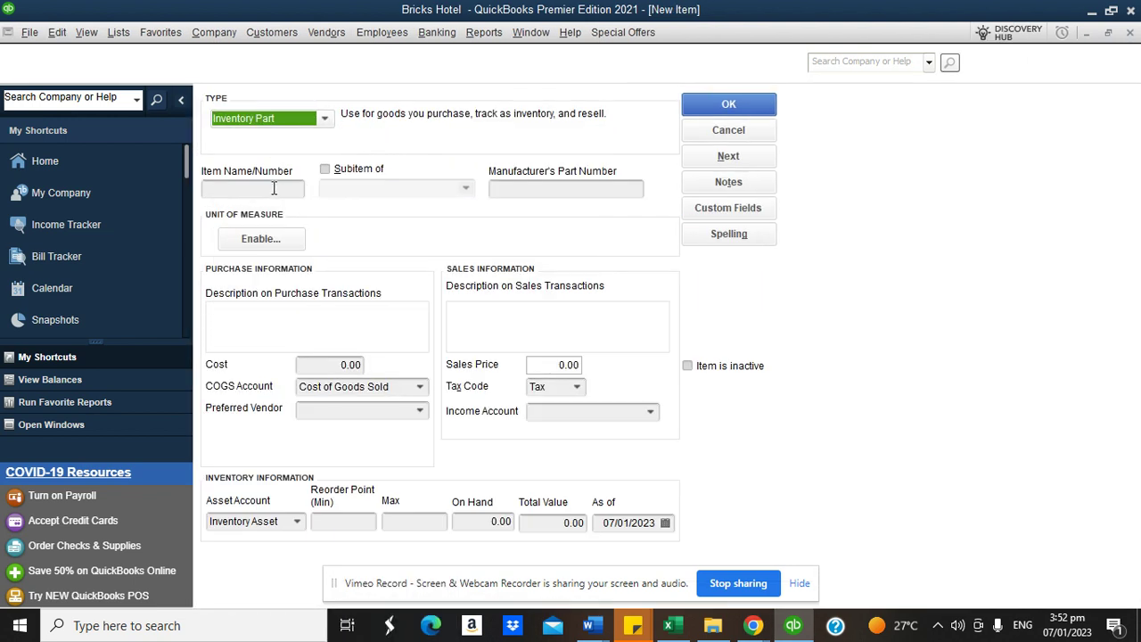
{"action": "left_click", "coordinate": [273, 188]}
{"action": "type", "text": "Room 104"}
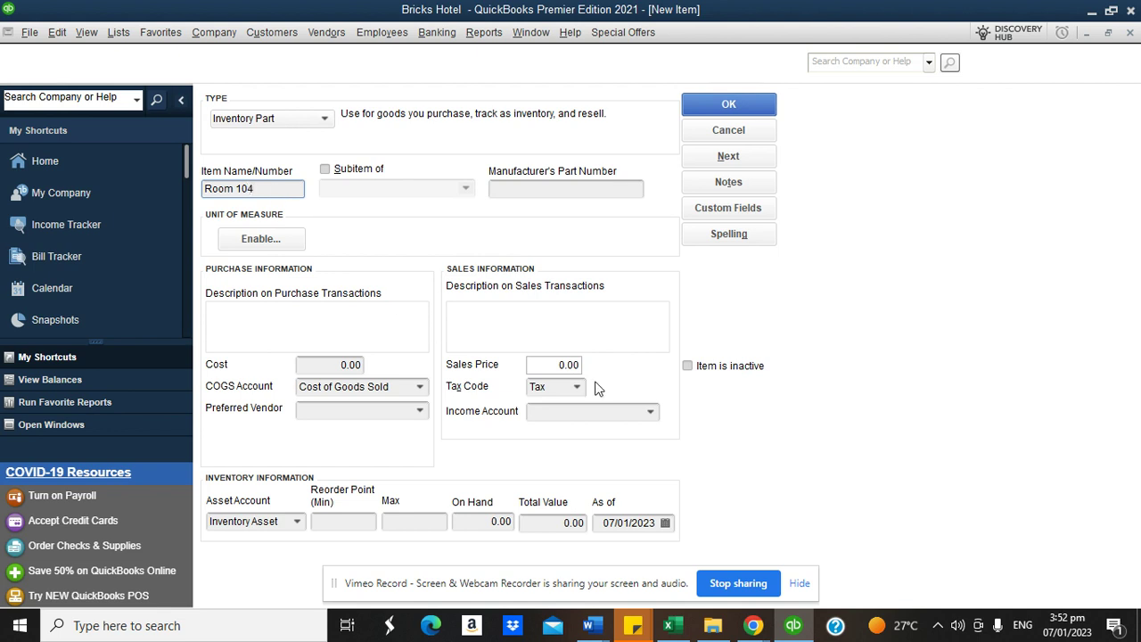
{"action": "left_click", "coordinate": [650, 413]}
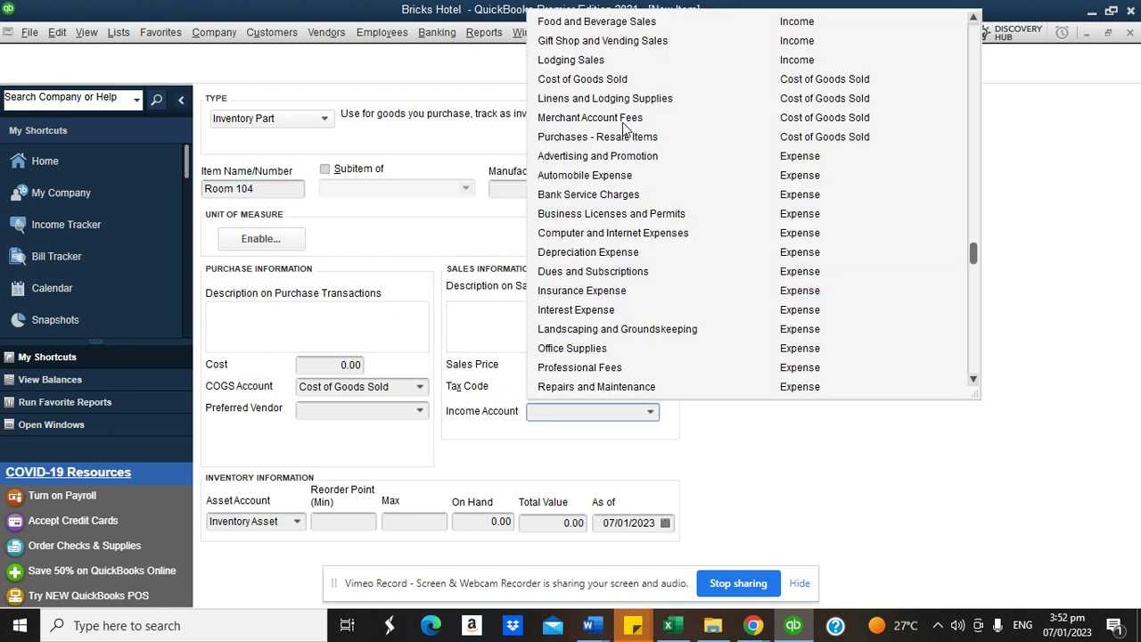
{"action": "left_click", "coordinate": [587, 61]}
{"action": "left_click", "coordinate": [325, 170]}
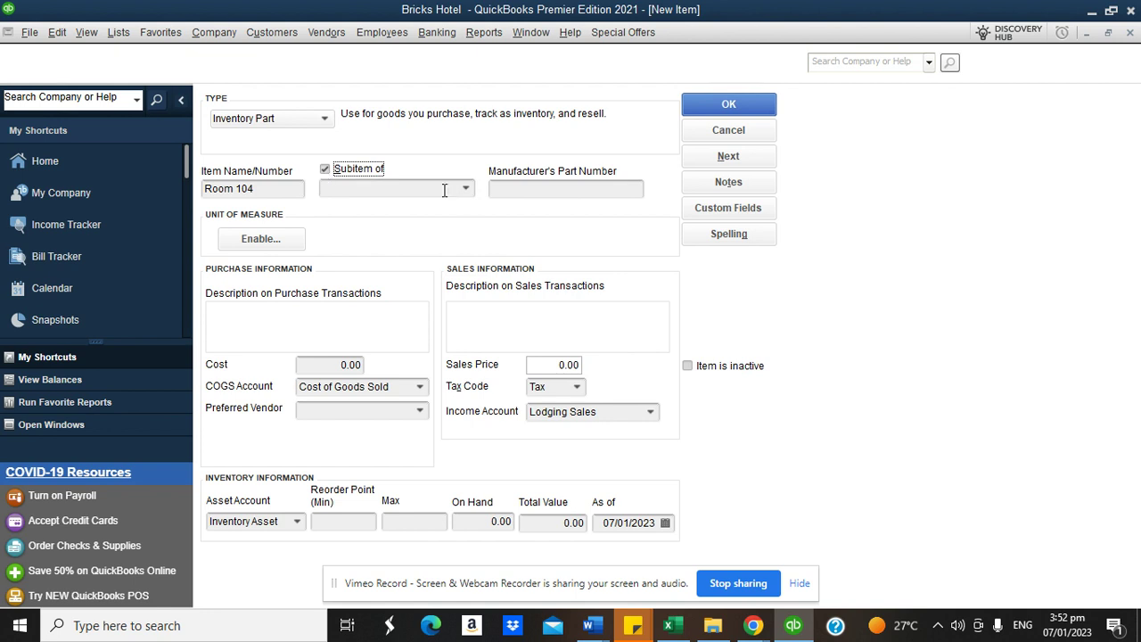
{"action": "left_click", "coordinate": [464, 190]}
{"action": "left_click", "coordinate": [387, 306]}
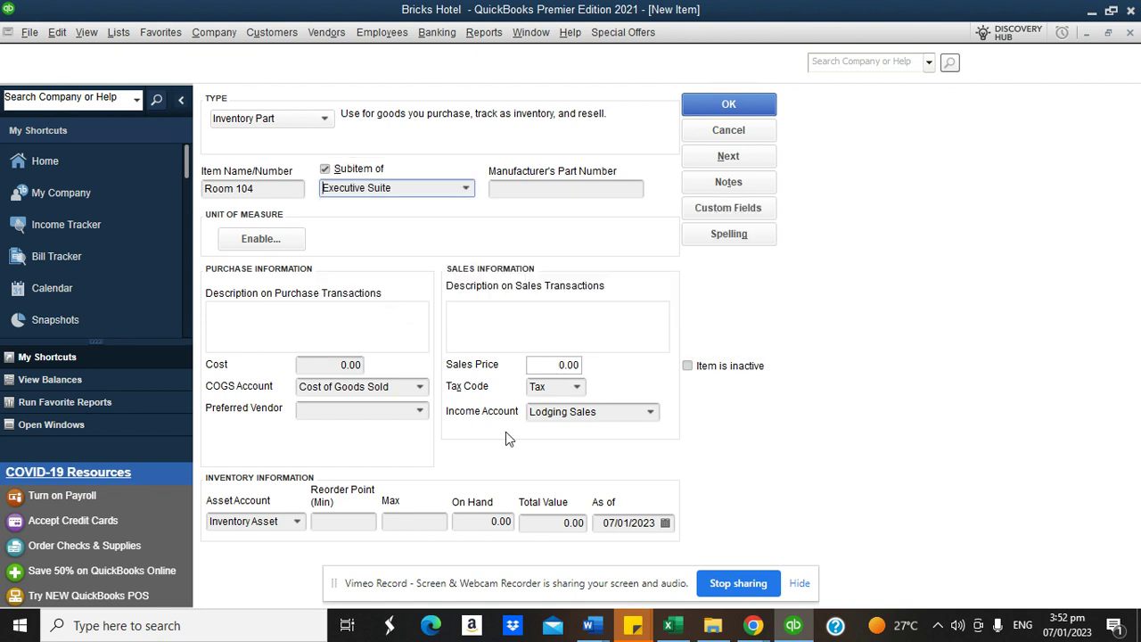
{"action": "left_click", "coordinate": [510, 523]}
{"action": "type", "text": "1"}
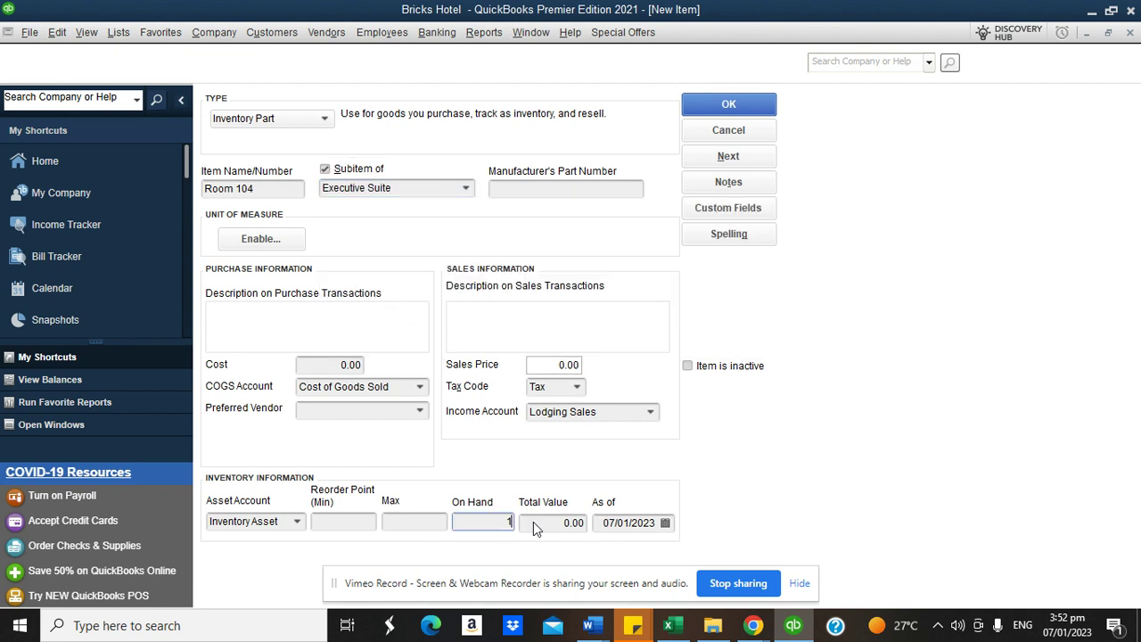
{"action": "left_click", "coordinate": [748, 106]}
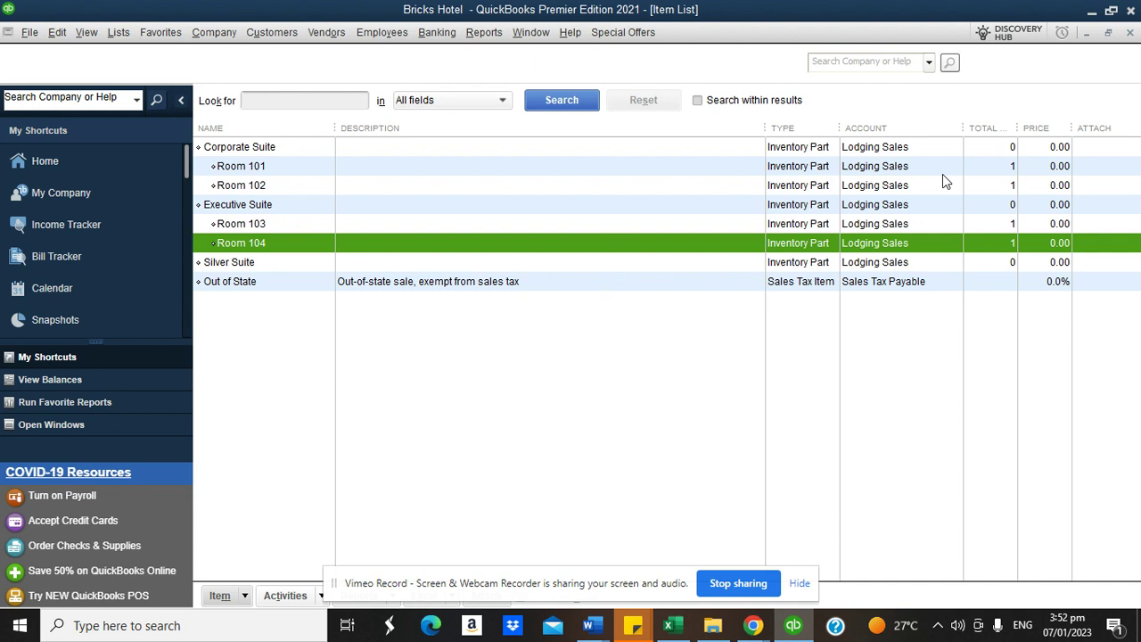
Step: Review Room 101's item details, including its sales price, and close without saving
{"action": "right_click", "coordinate": [274, 170]}
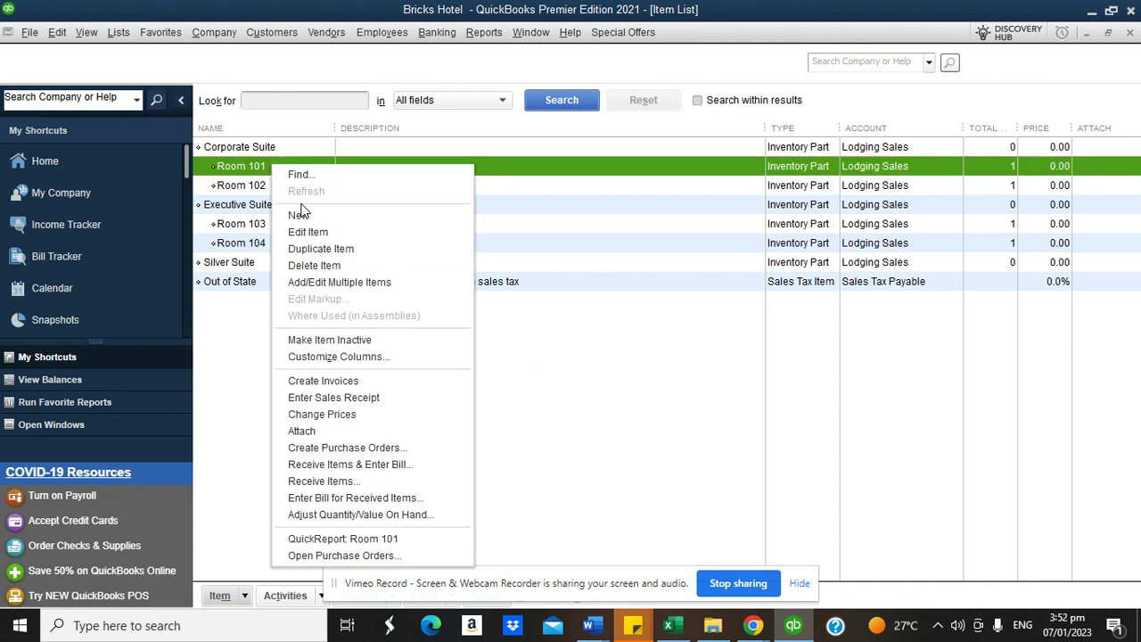
{"action": "left_click", "coordinate": [310, 234]}
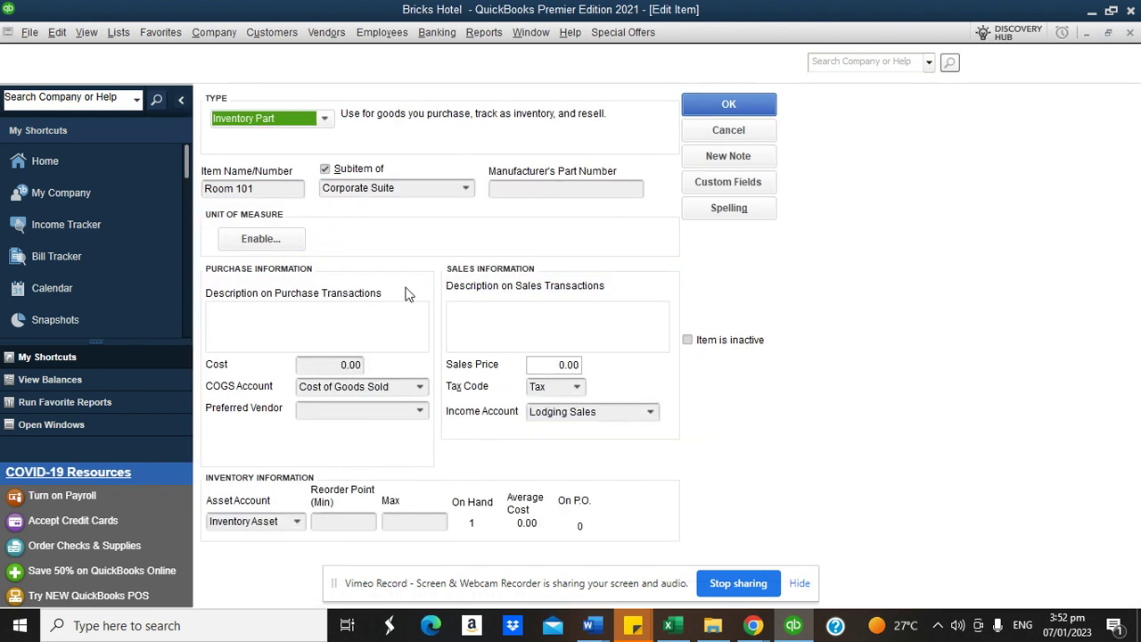
{"action": "left_click", "coordinate": [548, 365]}
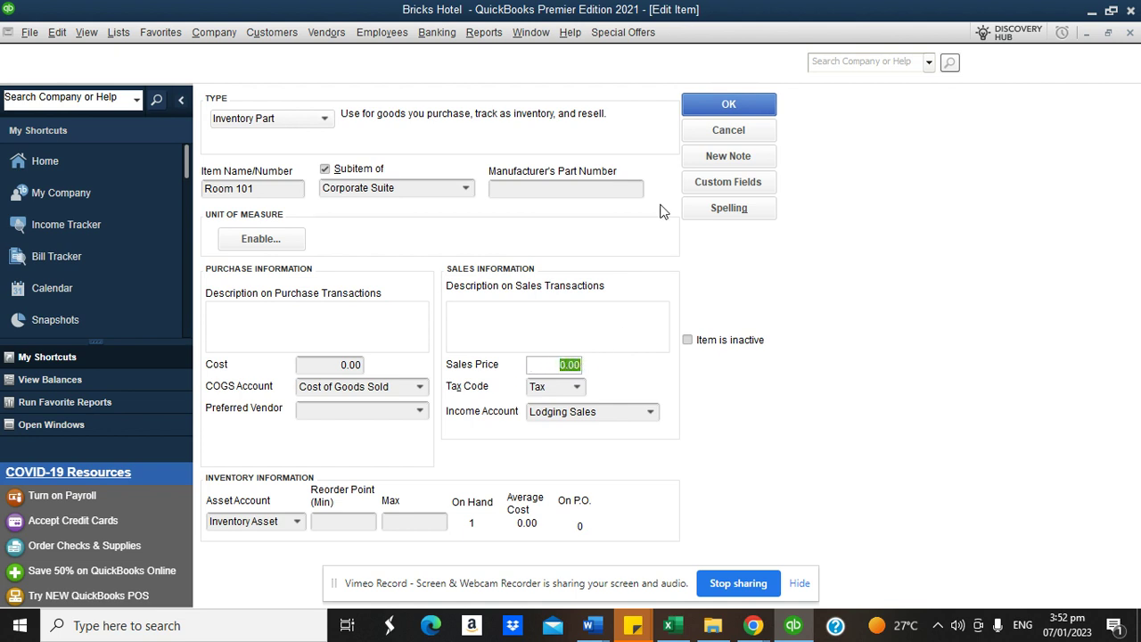
{"action": "left_click", "coordinate": [728, 130]}
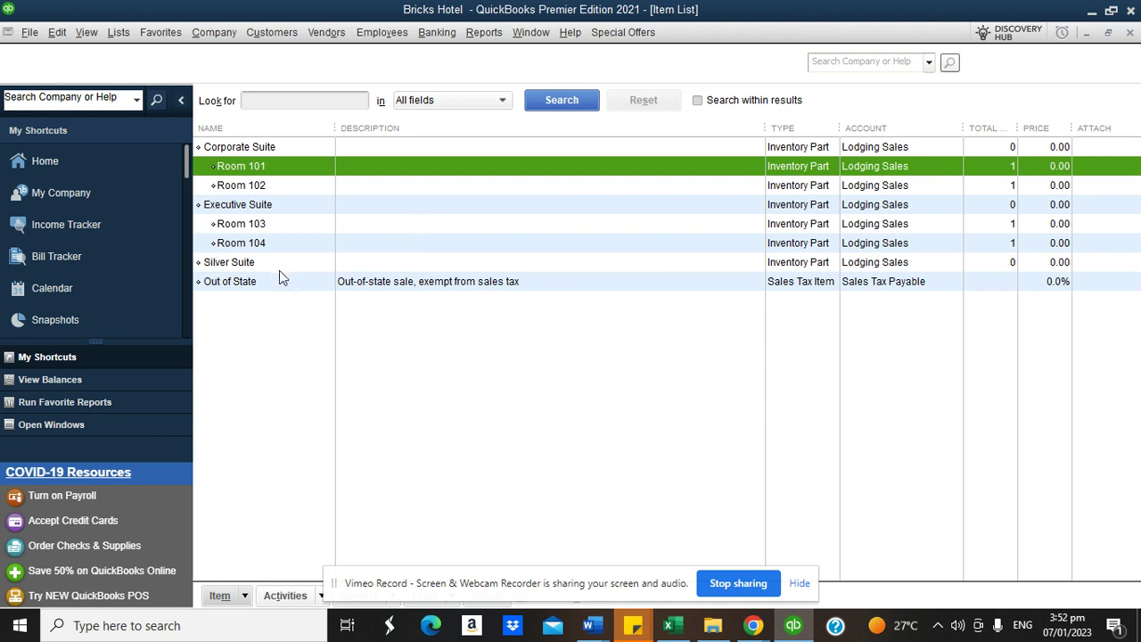
Step: Add Room 105 as an inventory part under Silver Suite, 1 on hand, income to Lodging Sales
{"action": "right_click", "coordinate": [264, 314]}
{"action": "left_click", "coordinate": [296, 290]}
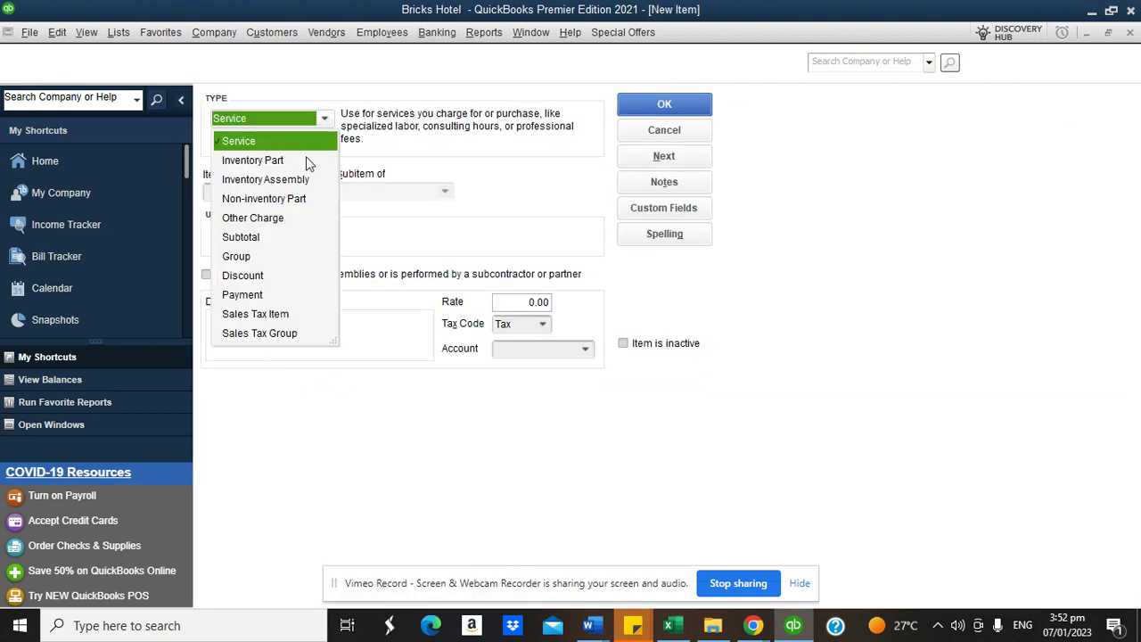
{"action": "left_click", "coordinate": [285, 164]}
{"action": "left_click", "coordinate": [268, 188]}
{"action": "type", "text": "Room"}
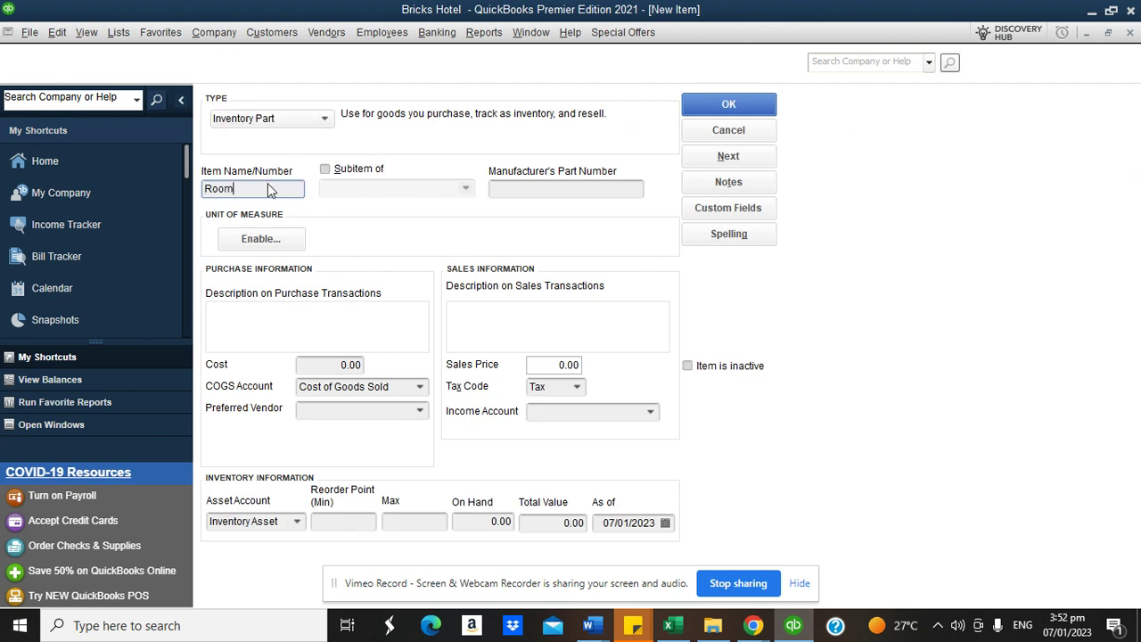
{"action": "type", "text": " 105"}
{"action": "left_click", "coordinate": [325, 169]}
{"action": "left_click", "coordinate": [466, 188]}
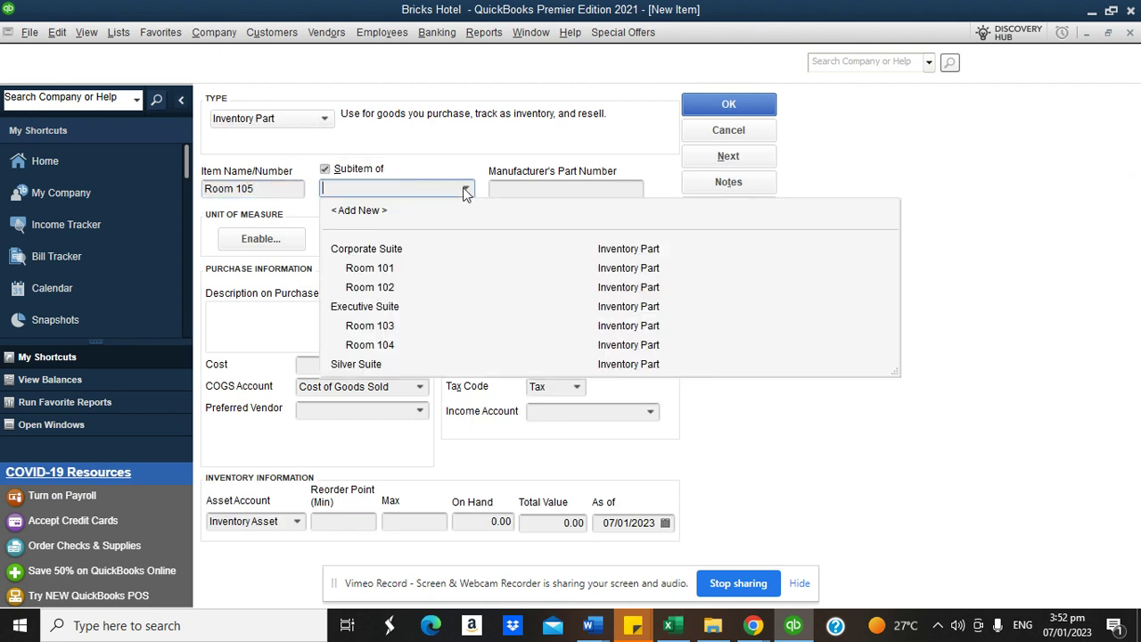
{"action": "left_click", "coordinate": [382, 367]}
{"action": "left_click", "coordinate": [482, 526]}
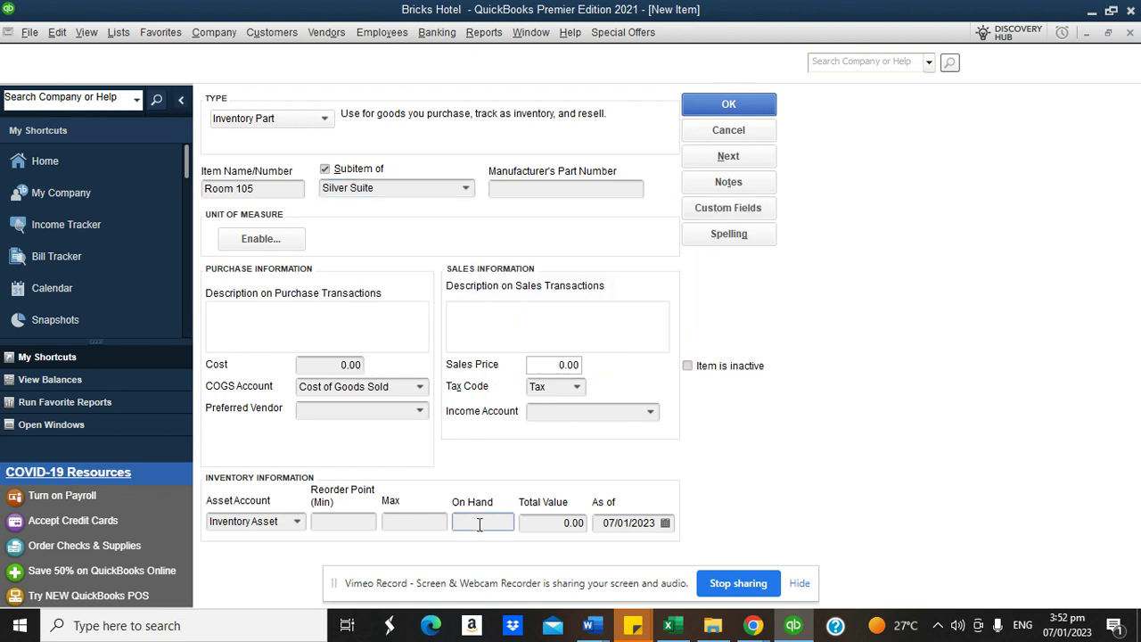
{"action": "type", "text": "1"}
{"action": "left_click", "coordinate": [650, 412]}
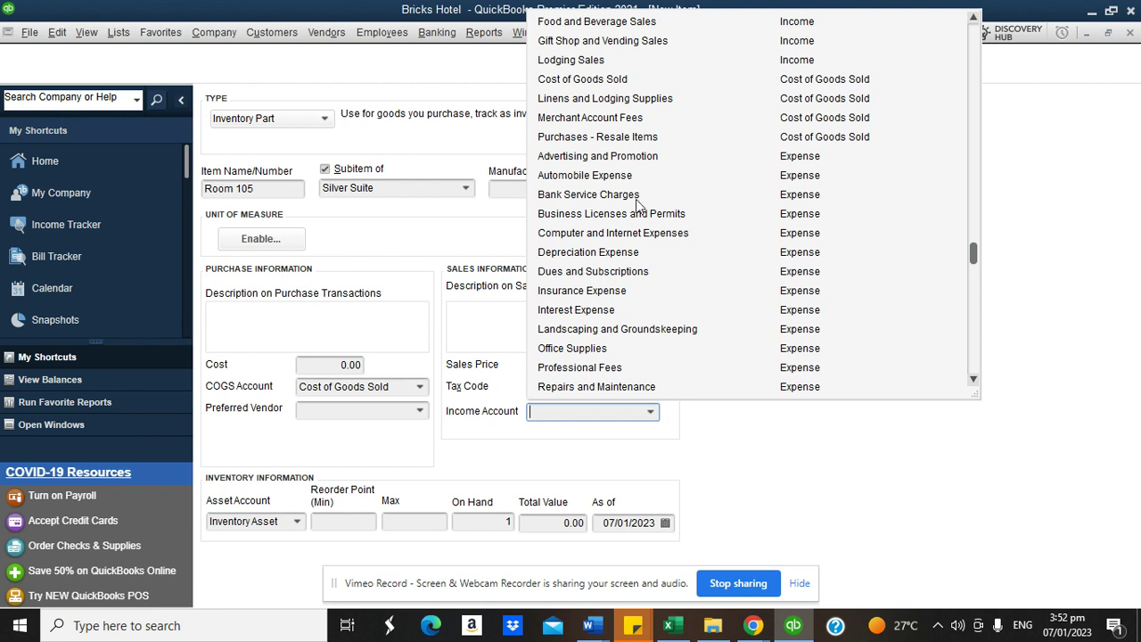
{"action": "left_click", "coordinate": [588, 60]}
{"action": "left_click", "coordinate": [735, 107]}
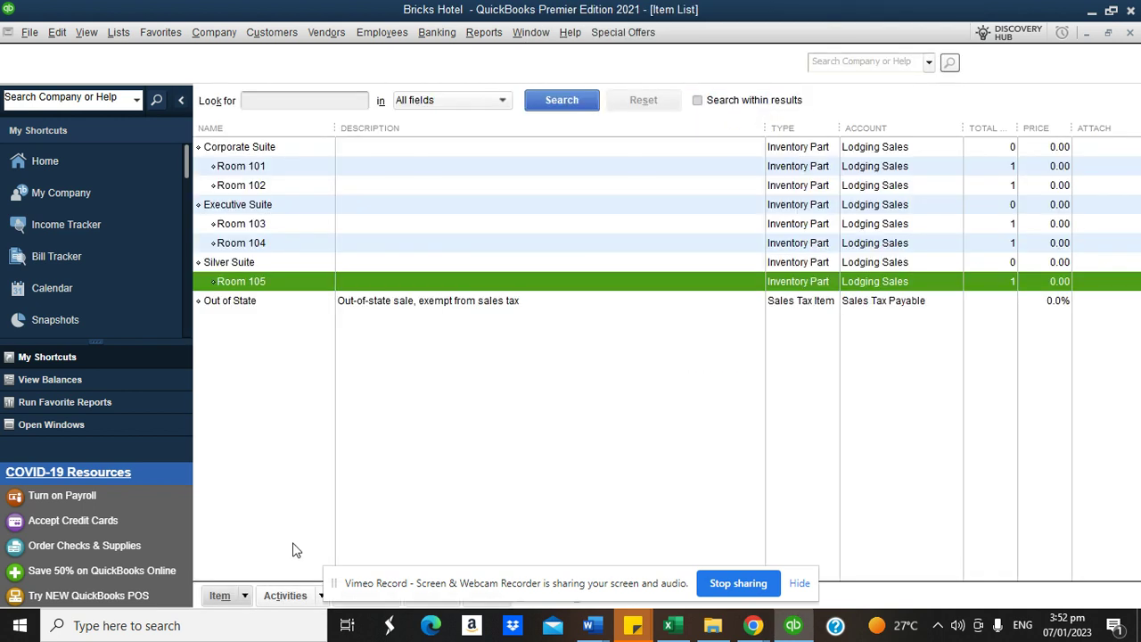
Step: Add Room 106 as an inventory part under Silver Suite, 1 on hand, income to Lodging Sales
{"action": "left_click", "coordinate": [222, 596]}
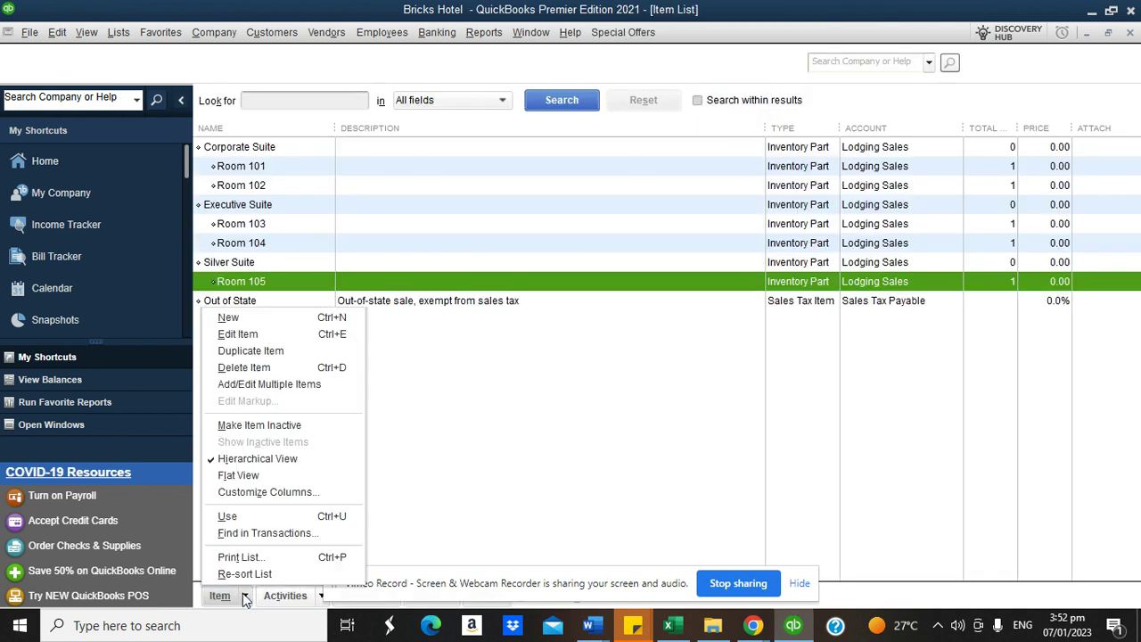
{"action": "left_click", "coordinate": [234, 318]}
{"action": "left_click", "coordinate": [280, 160]}
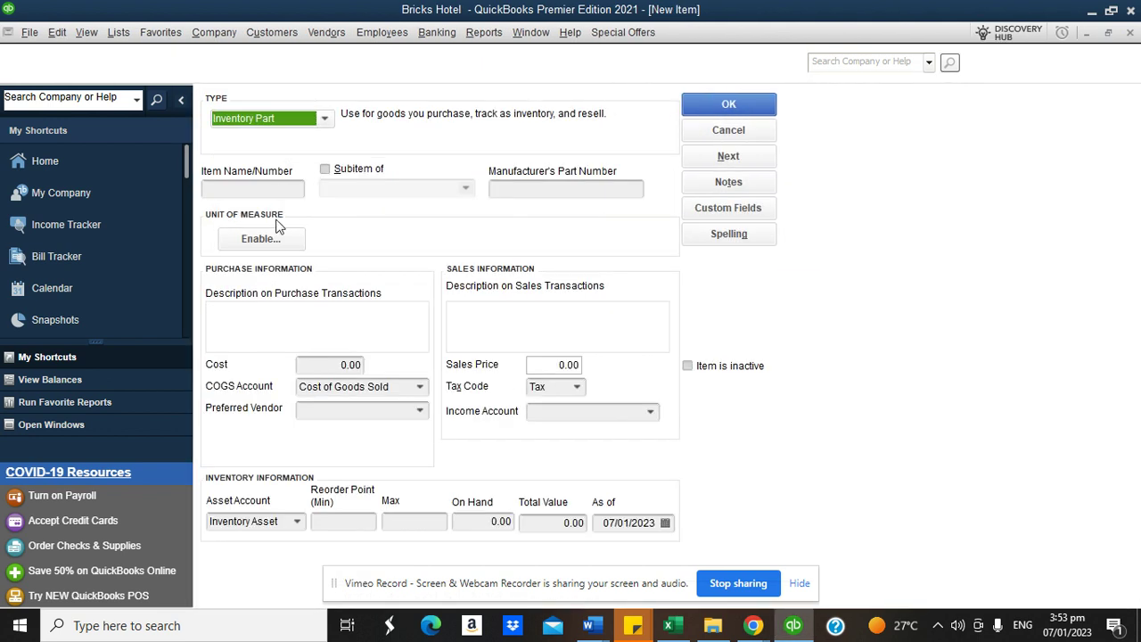
{"action": "left_click", "coordinate": [257, 189]}
{"action": "type", "text": "Room 106"}
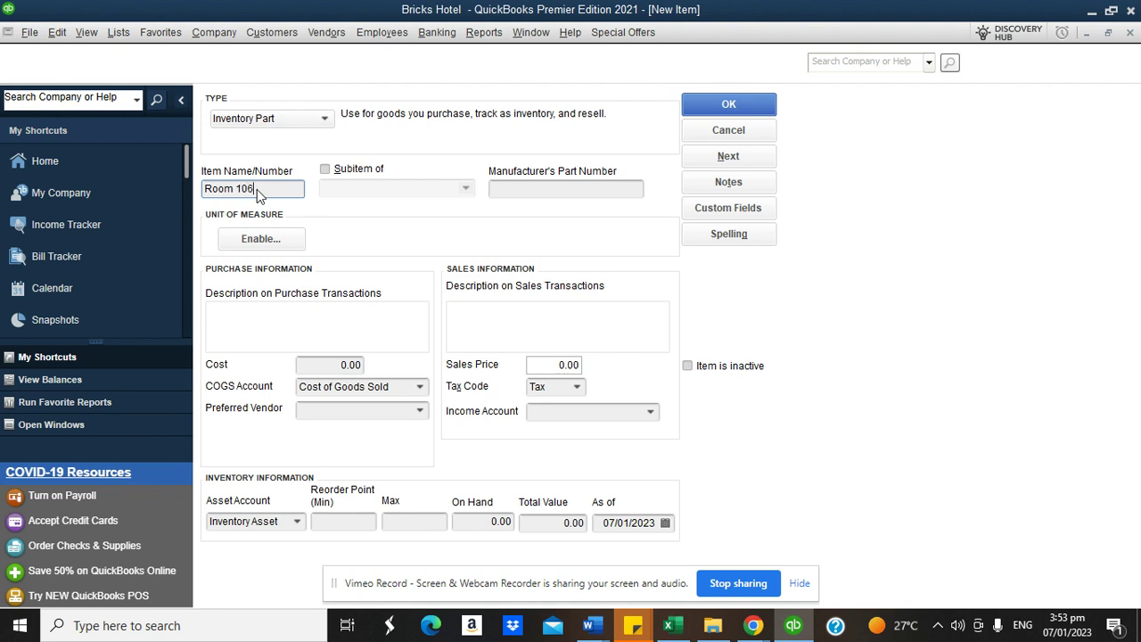
{"action": "left_click", "coordinate": [326, 171]}
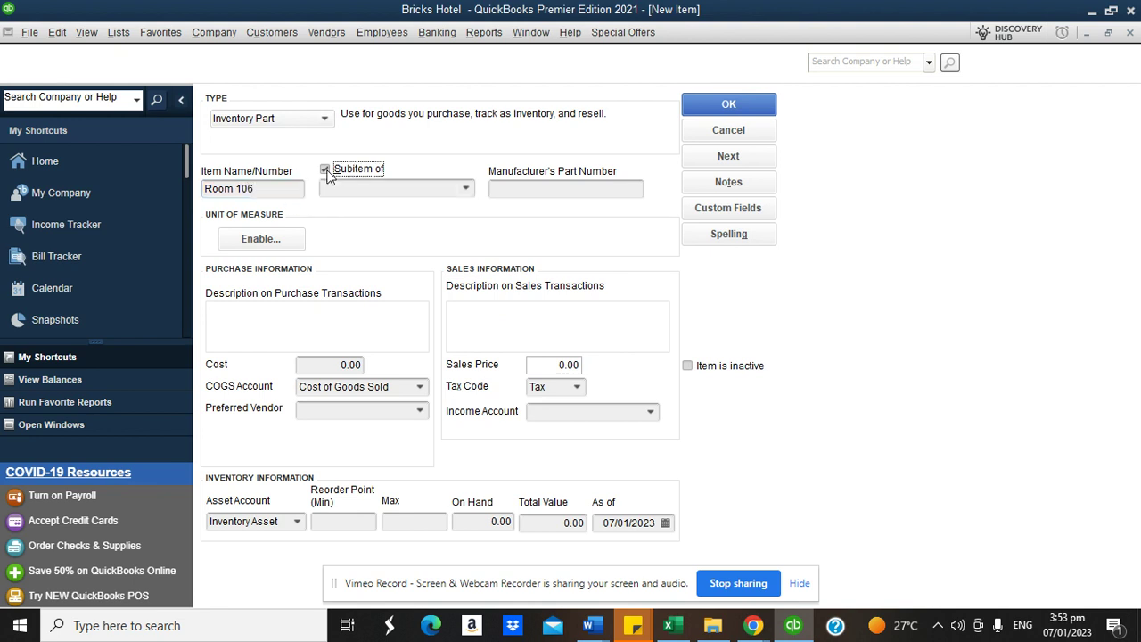
{"action": "left_click", "coordinate": [467, 191]}
{"action": "left_click", "coordinate": [352, 365]}
{"action": "left_click", "coordinate": [485, 523]}
{"action": "type", "text": "1"}
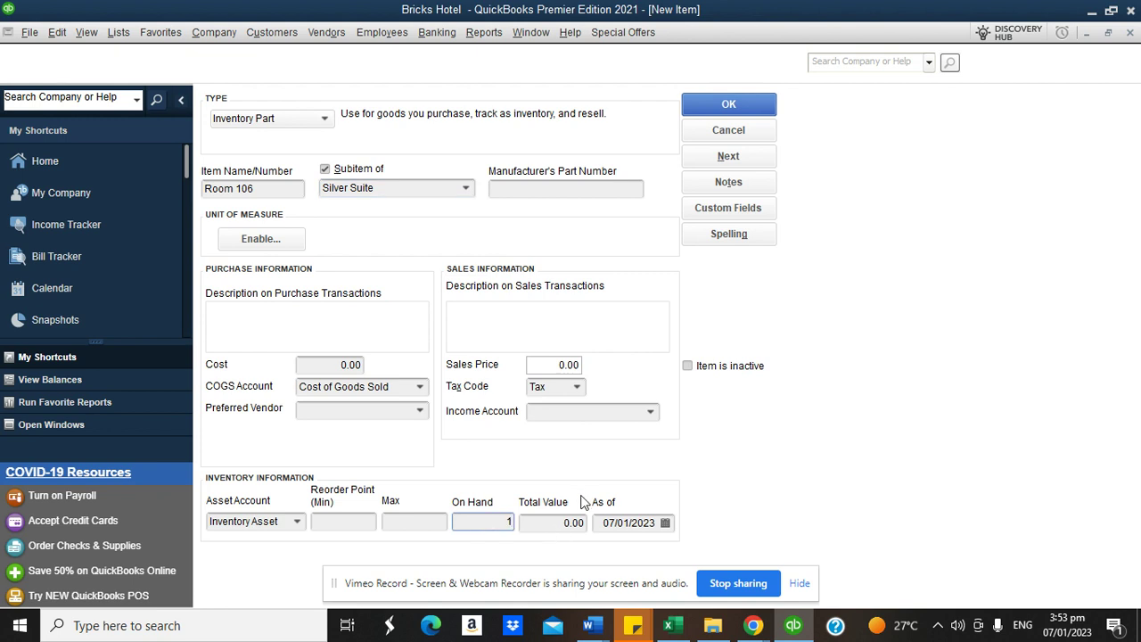
{"action": "left_click", "coordinate": [650, 412]}
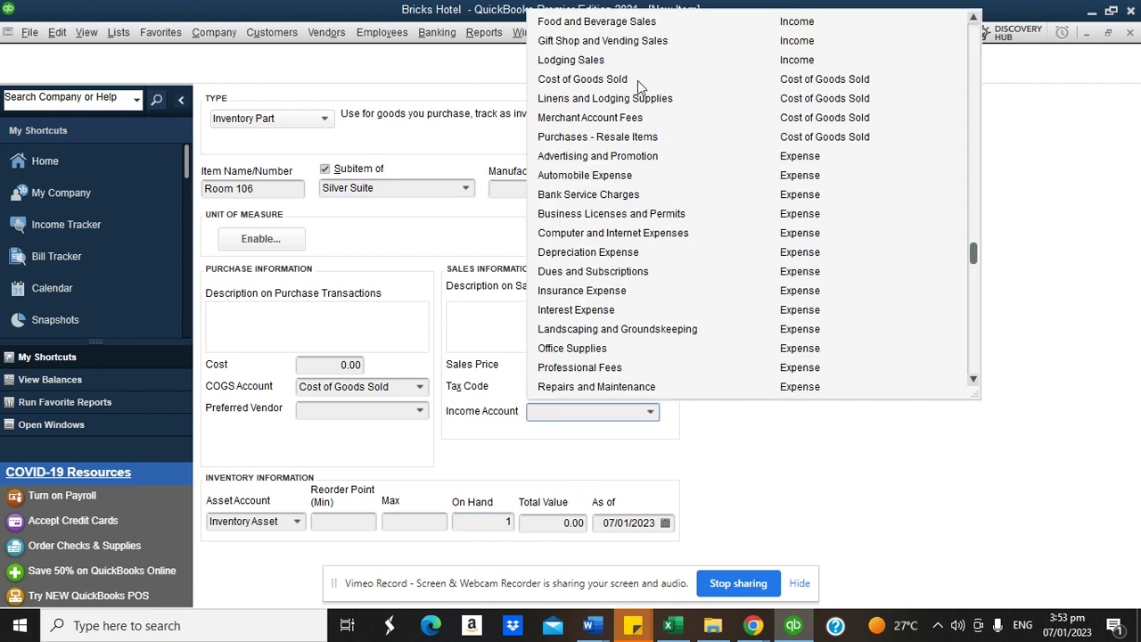
{"action": "left_click", "coordinate": [612, 61]}
{"action": "left_click", "coordinate": [747, 105]}
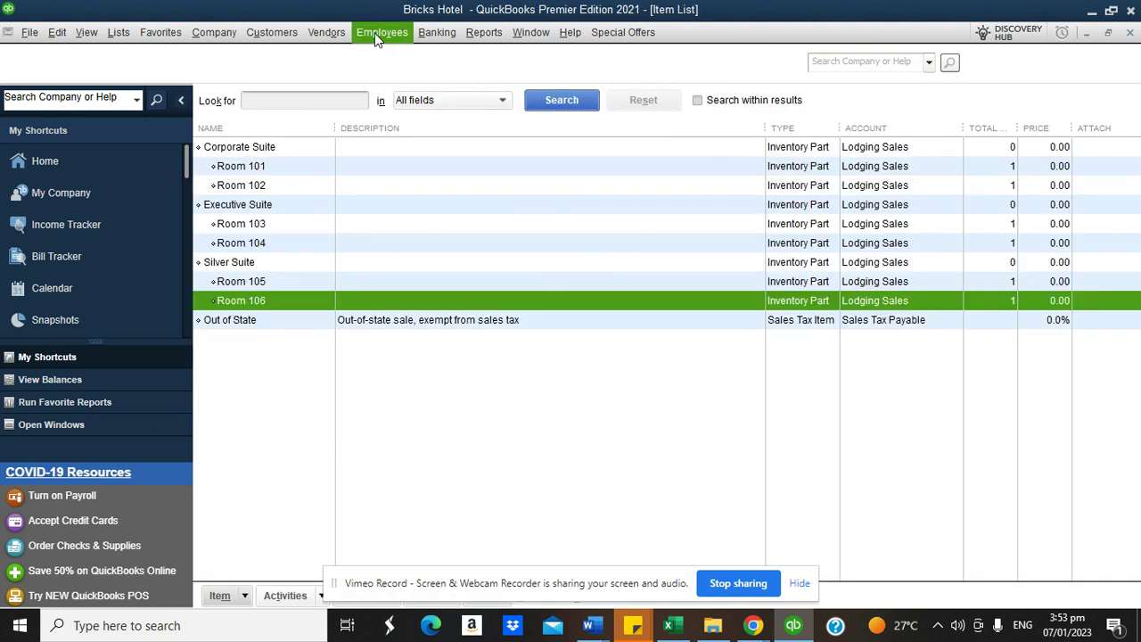
Step: Open the Inventory Valuation Summary from the Reports menu's Inventory category
{"action": "left_click", "coordinate": [484, 32]}
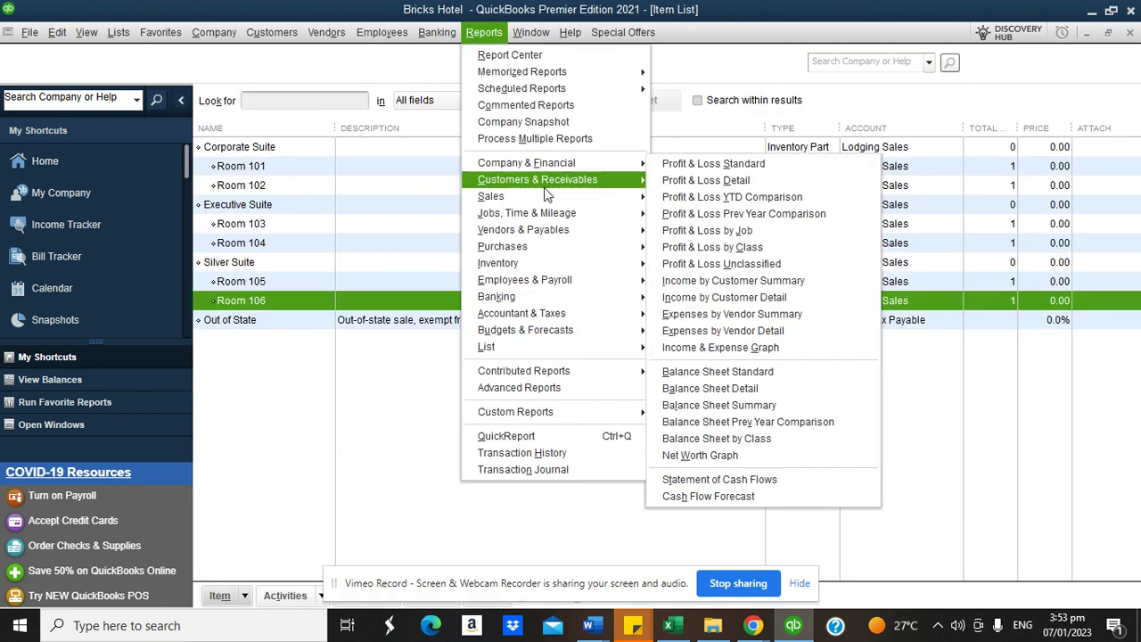
{"action": "mouse_move", "coordinate": [526, 263]}
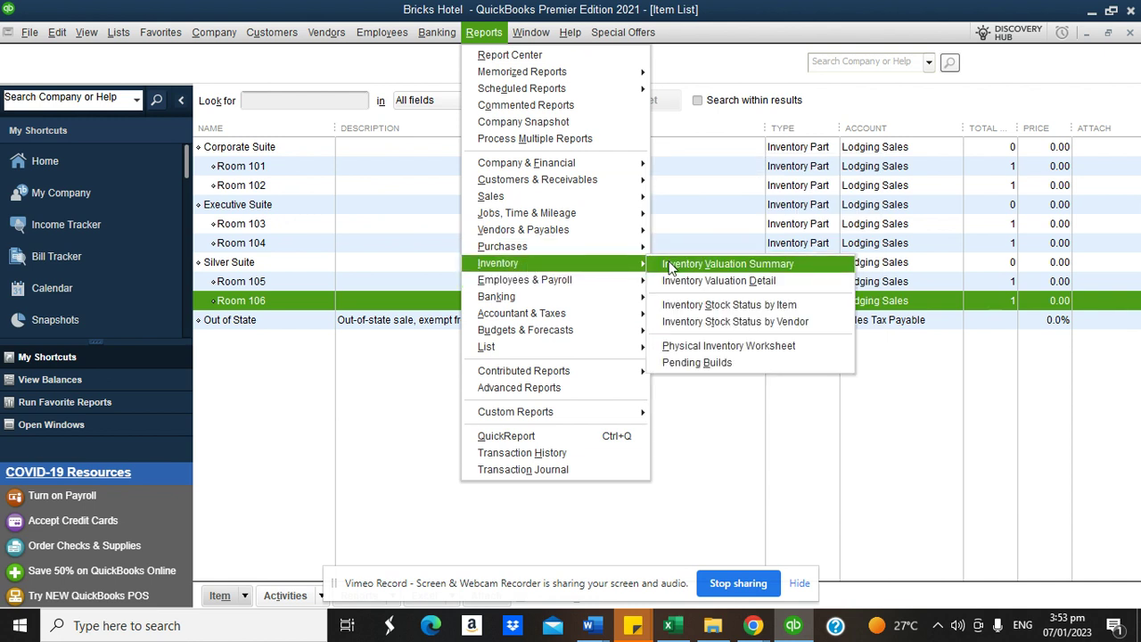
{"action": "left_click", "coordinate": [671, 267]}
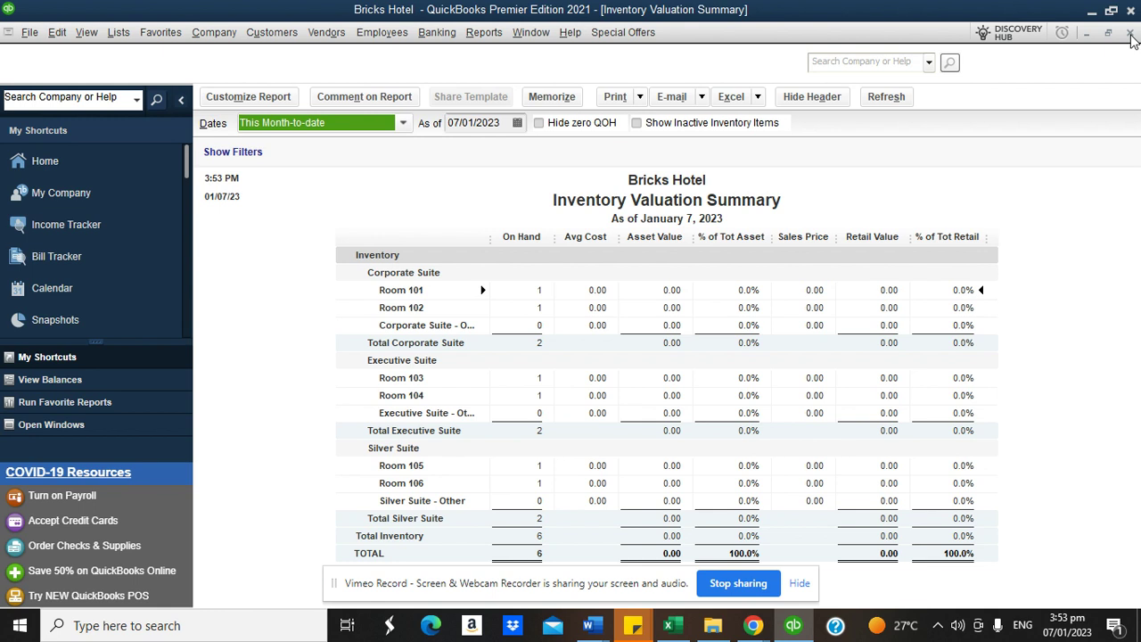
Step: Add a comma after 'available' on line 3 of the browser notes, then return to QuickBooks
{"action": "mouse_move", "coordinate": [756, 628]}
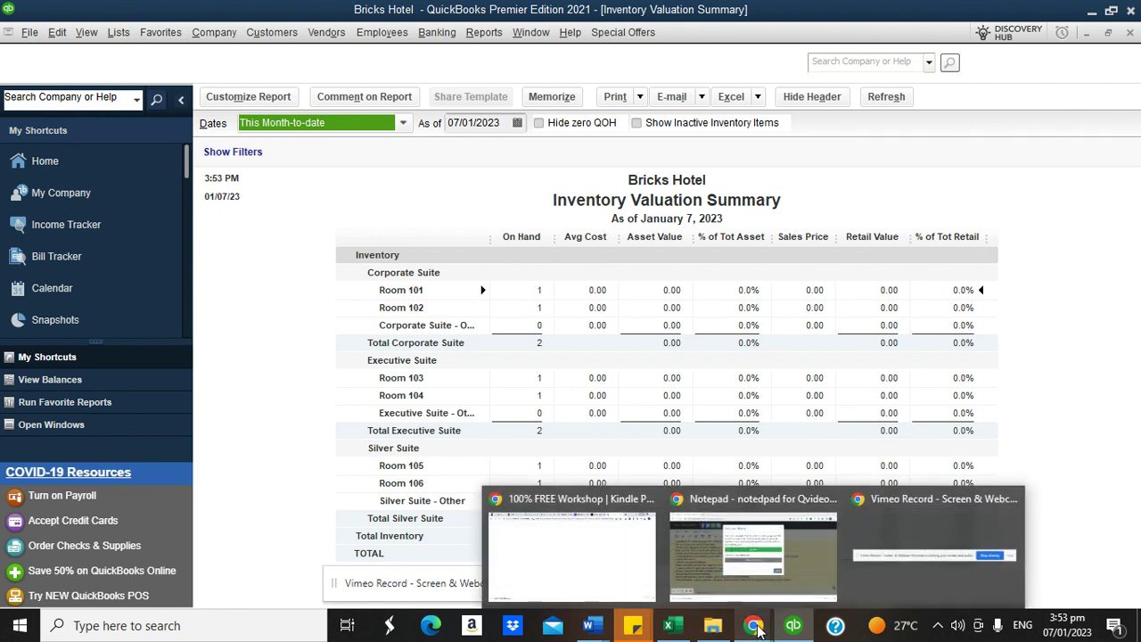
{"action": "left_click", "coordinate": [716, 555]}
{"action": "left_click", "coordinate": [735, 397]}
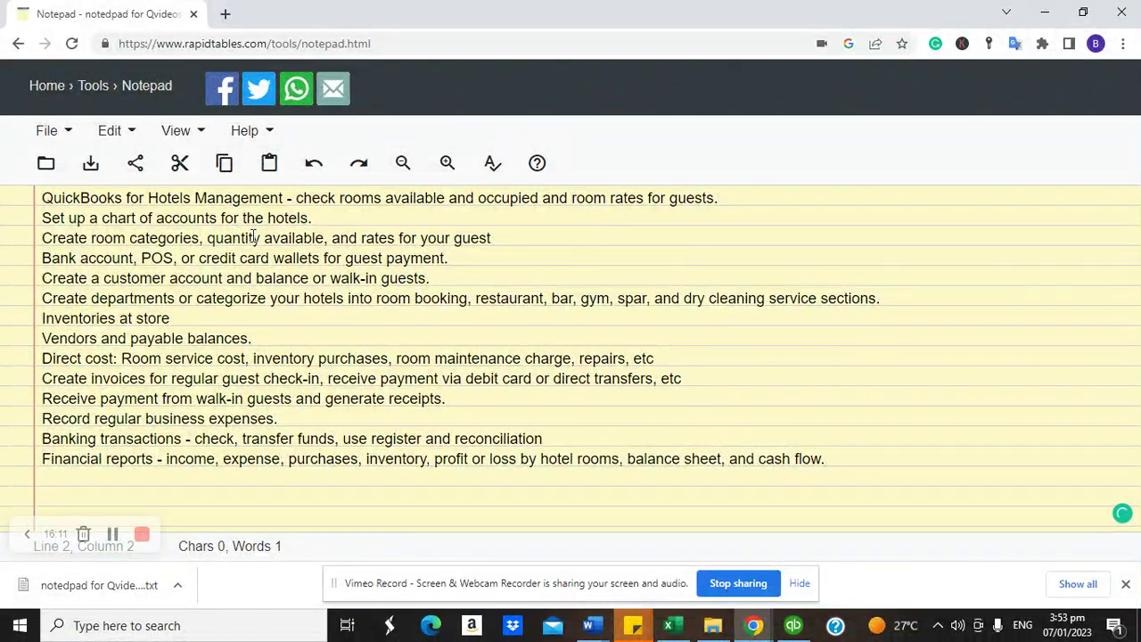
{"action": "left_click", "coordinate": [326, 238]}
{"action": "type", "text": ","}
{"action": "left_click", "coordinate": [793, 625]}
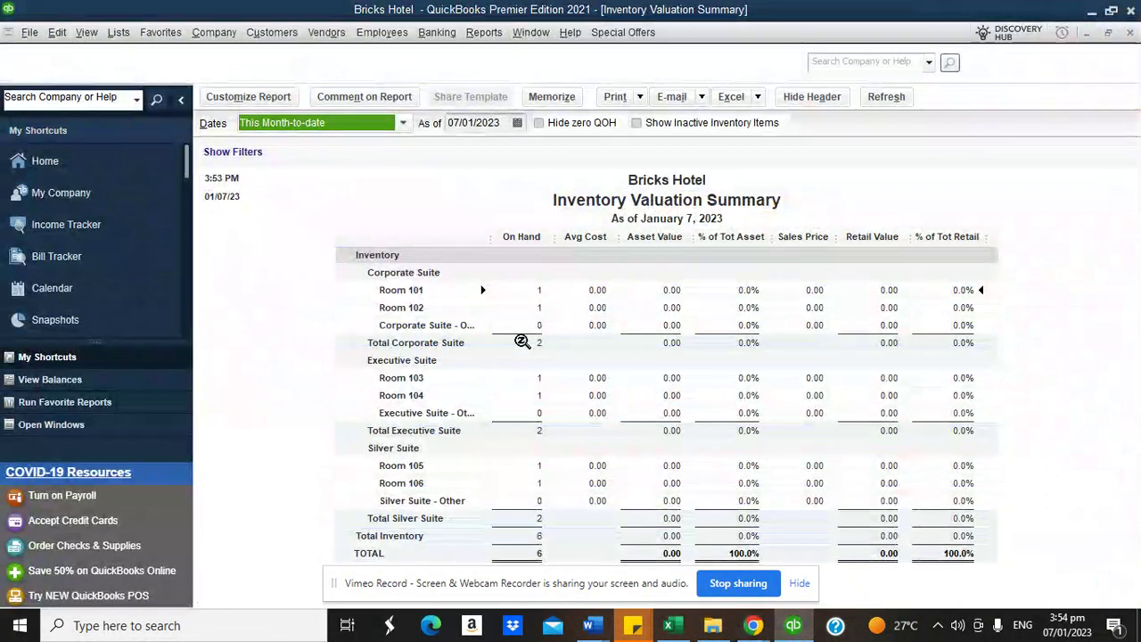
Step: From the Chart of Accounts, start a new Bank account named Bank of America
{"action": "left_click", "coordinate": [118, 32]}
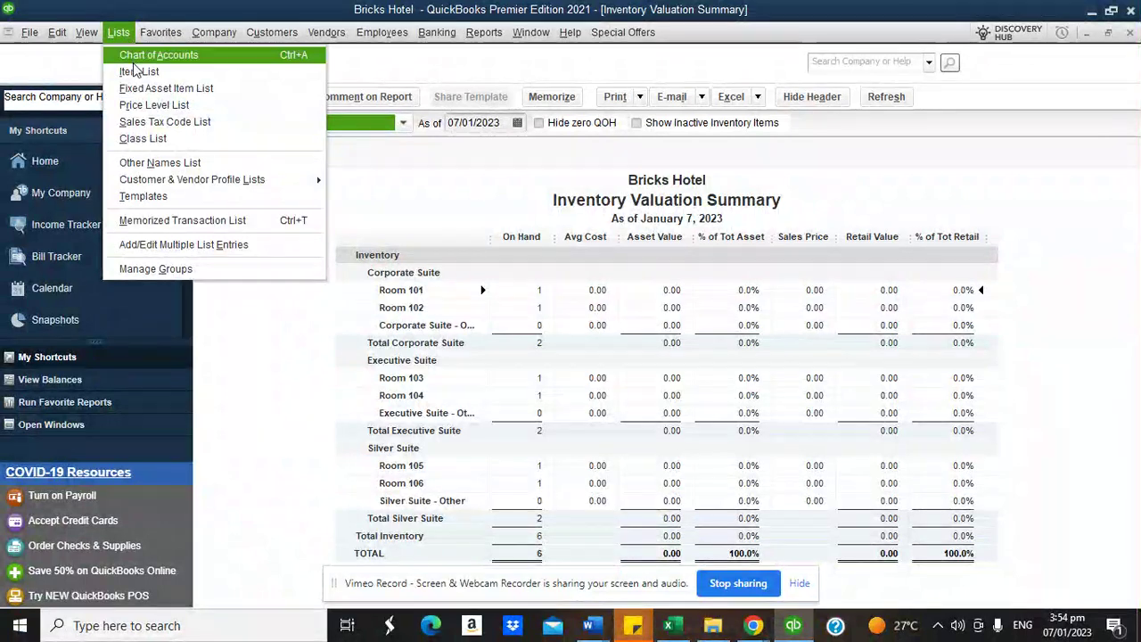
{"action": "left_click", "coordinate": [138, 56]}
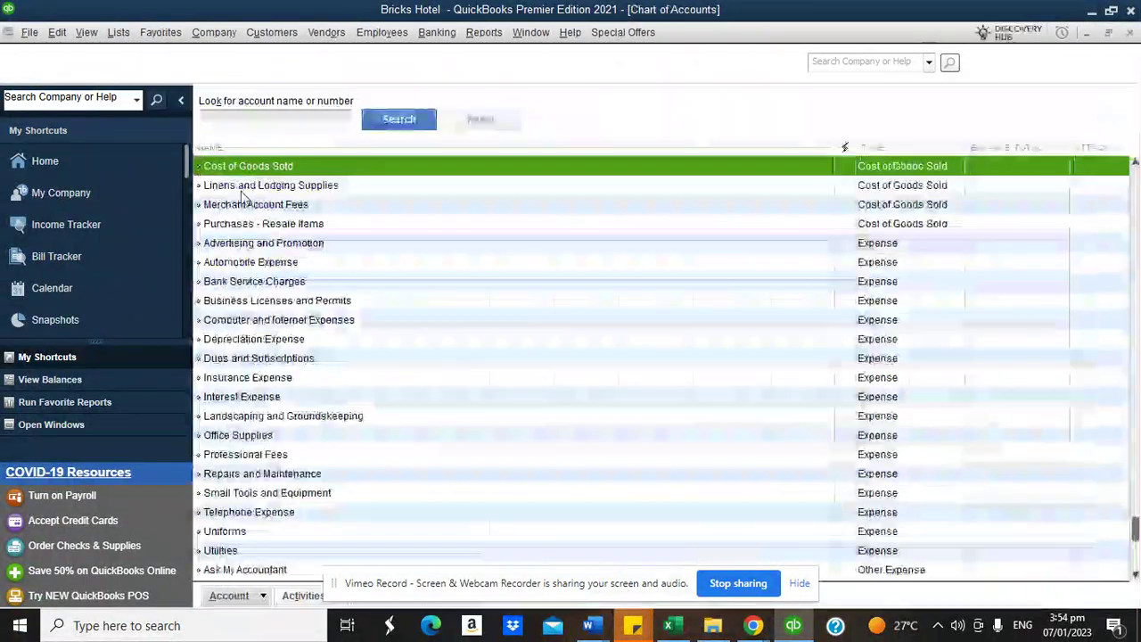
{"action": "left_click", "coordinate": [251, 594]}
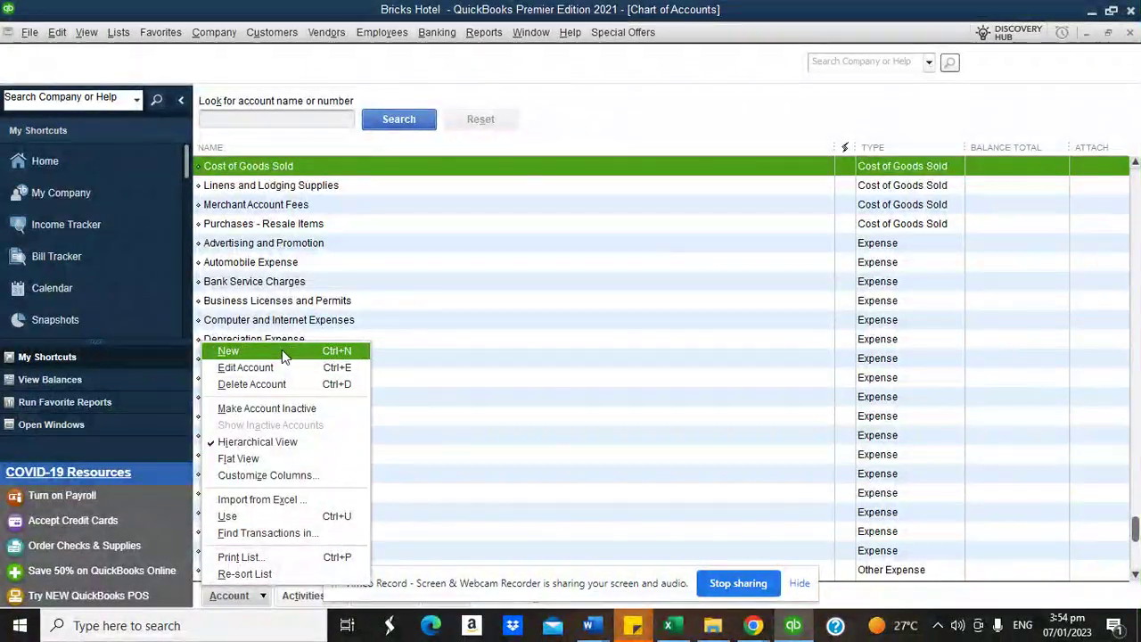
{"action": "left_click", "coordinate": [284, 355]}
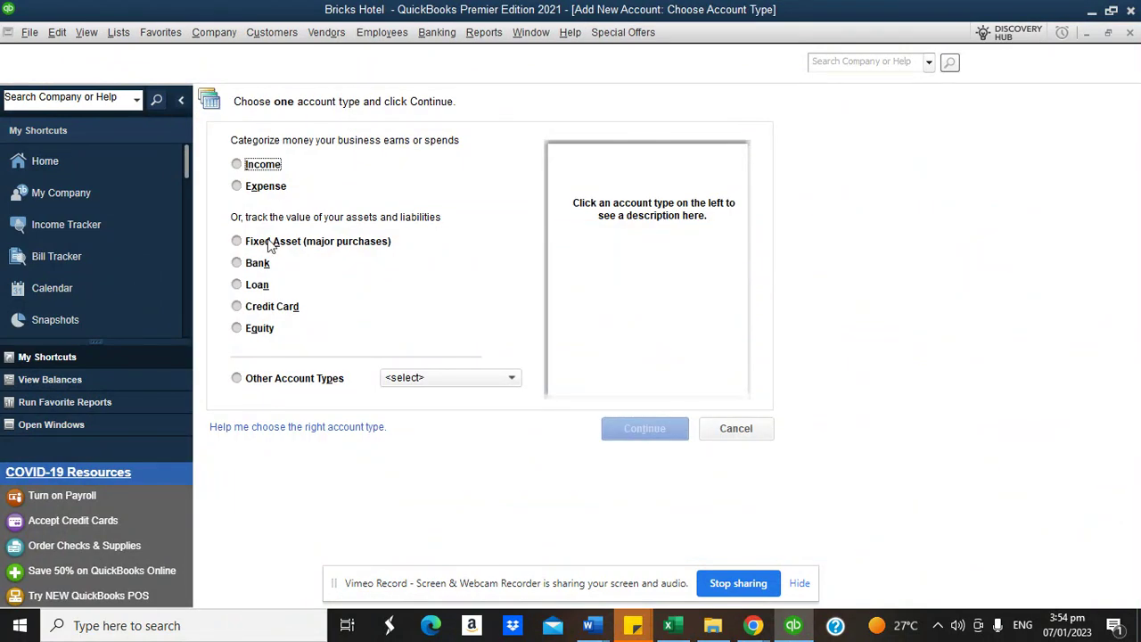
{"action": "left_click", "coordinate": [258, 263]}
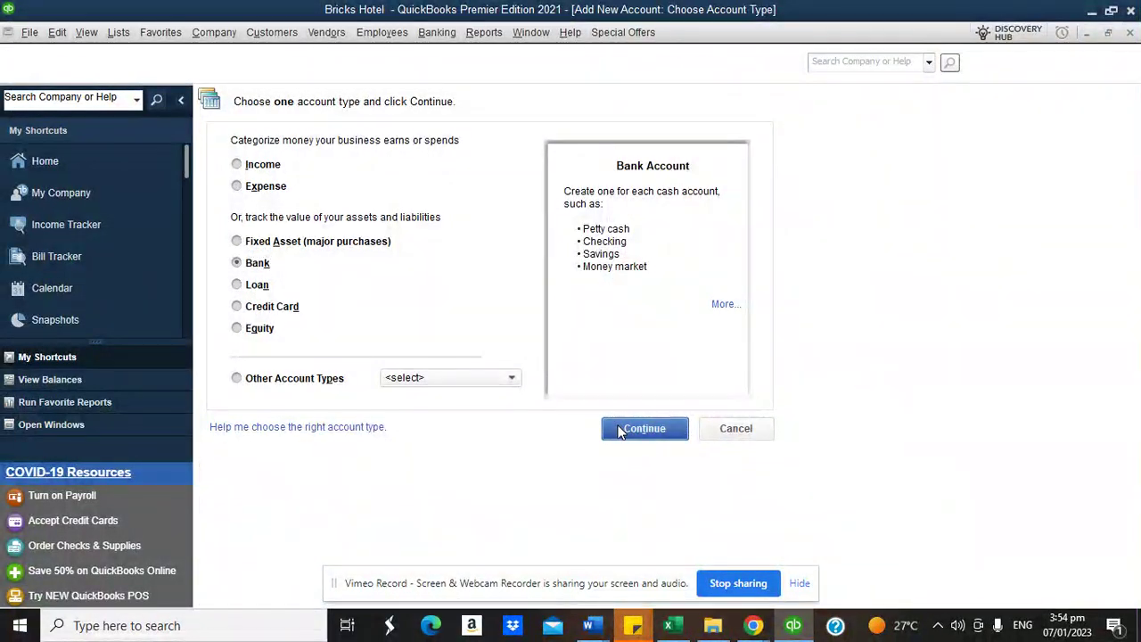
{"action": "left_click", "coordinate": [642, 429]}
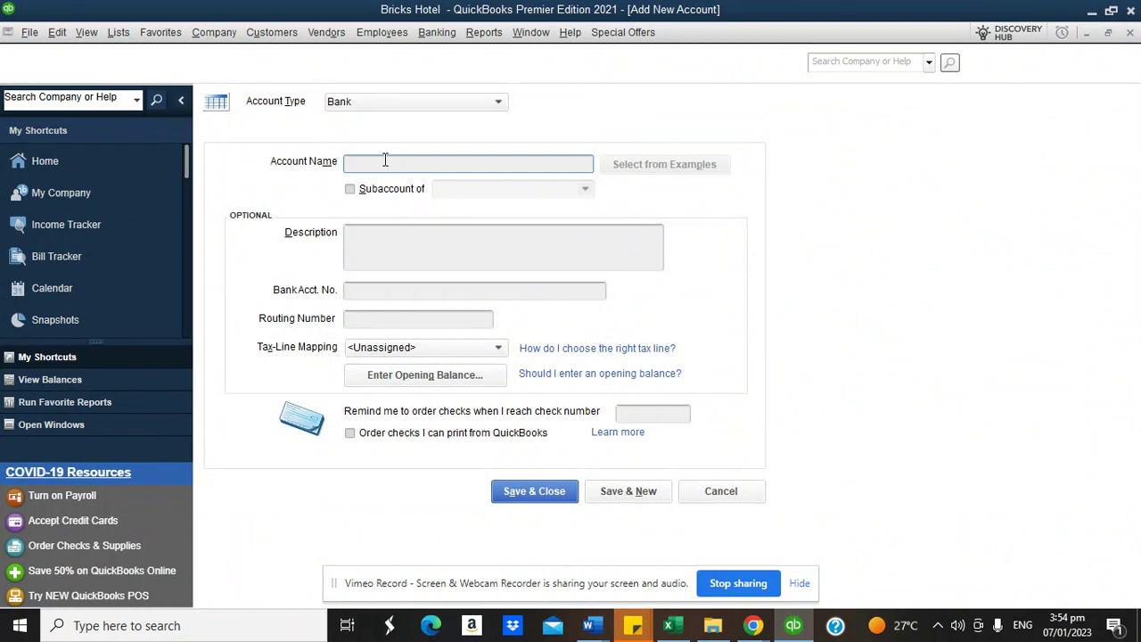
{"action": "type", "text": "Paypal Wallet"}
{"action": "key", "text": "BackSpace"}
{"action": "key", "text": "BackSpace"}
{"action": "key", "text": "BackSpace"}
{"action": "type", "text": "Di"}
{"action": "type", "text": "Bank of Ame"}
{"action": "type", "text": "rica"}
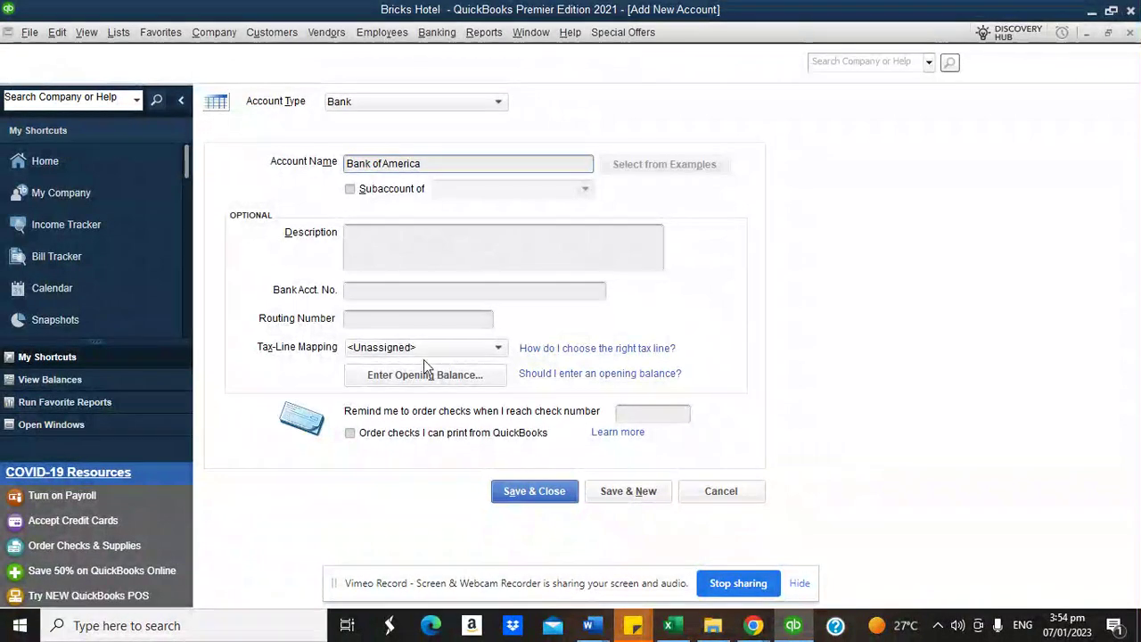
Step: Give it a 1,200,000.00 opening balance dated 31/12/2022, save, and decline bank feeds
{"action": "left_click", "coordinate": [426, 375]}
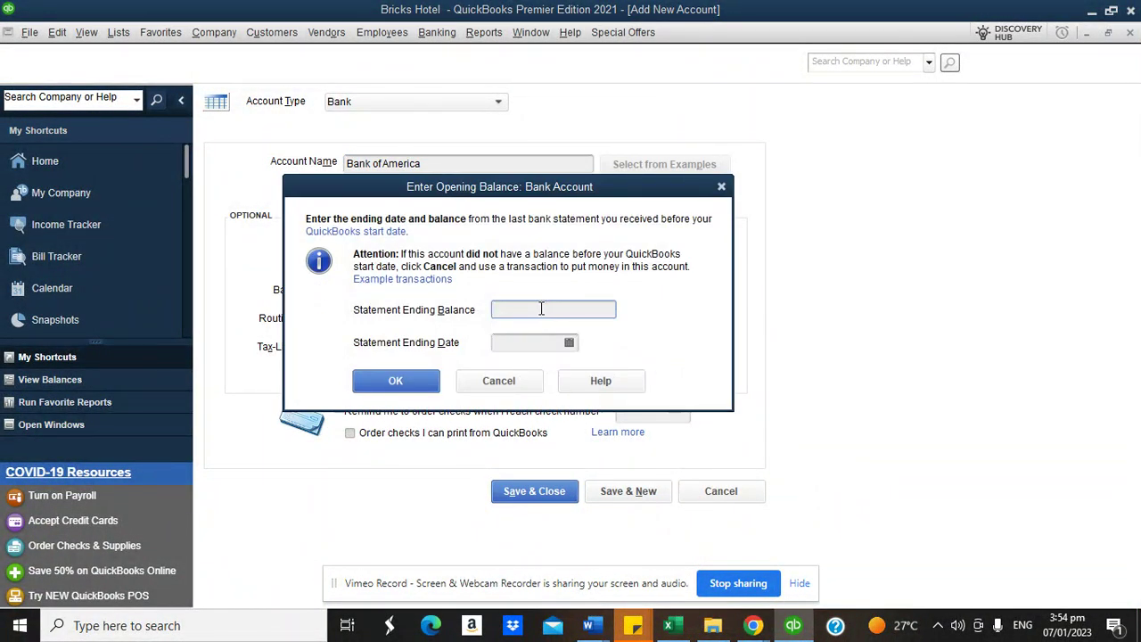
{"action": "type", "text": "12"}
{"action": "type", "text": "00000"}
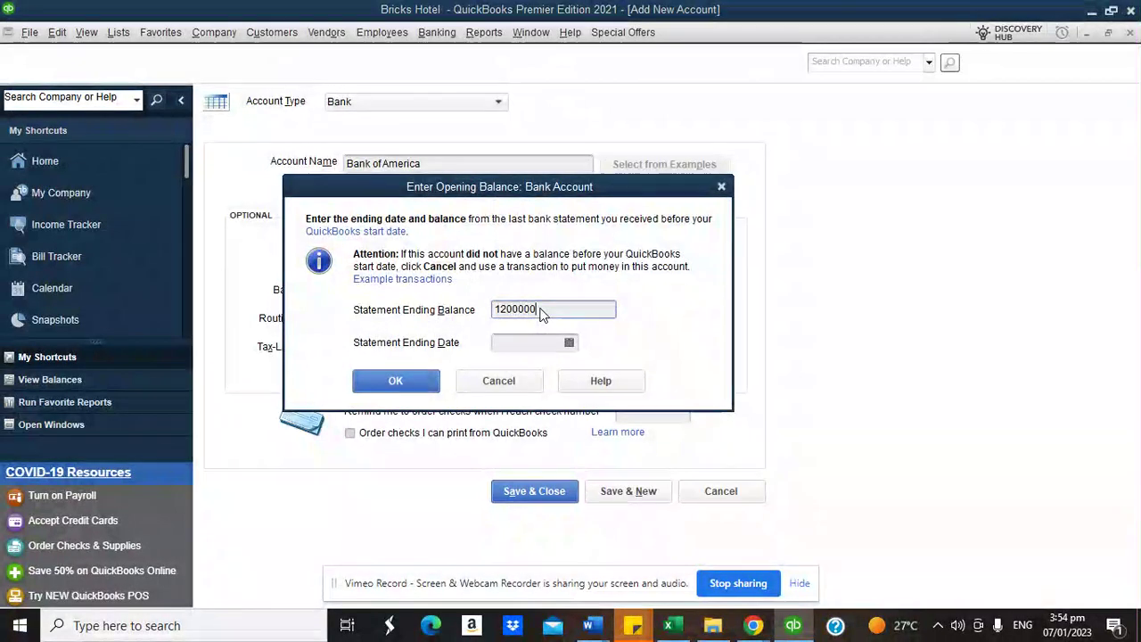
{"action": "left_click", "coordinate": [568, 343]}
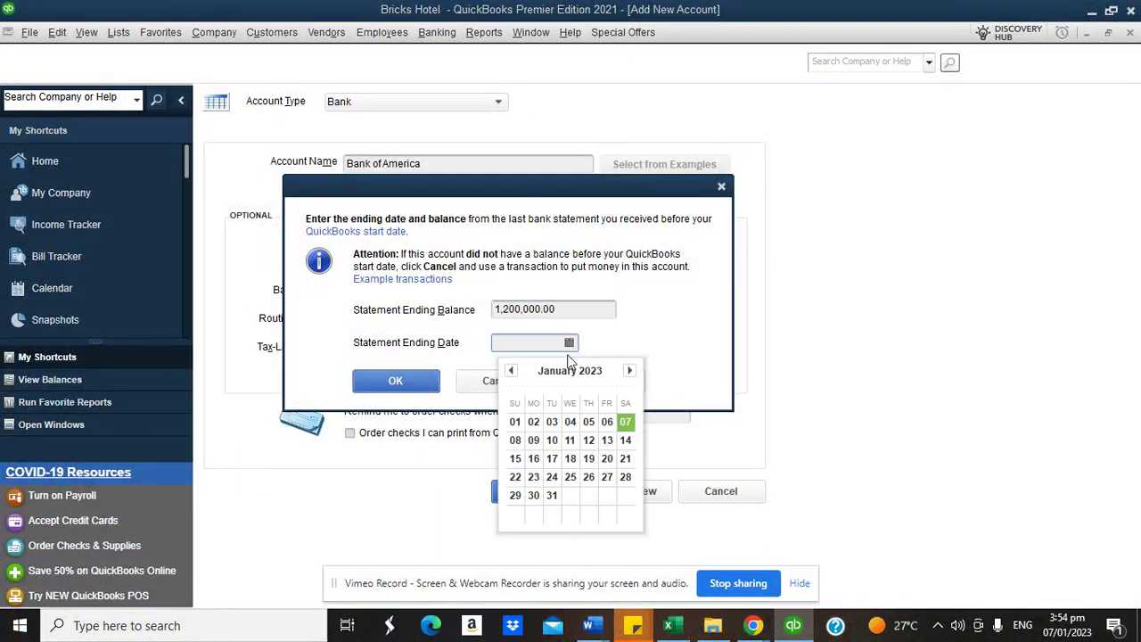
{"action": "left_click", "coordinate": [510, 371]}
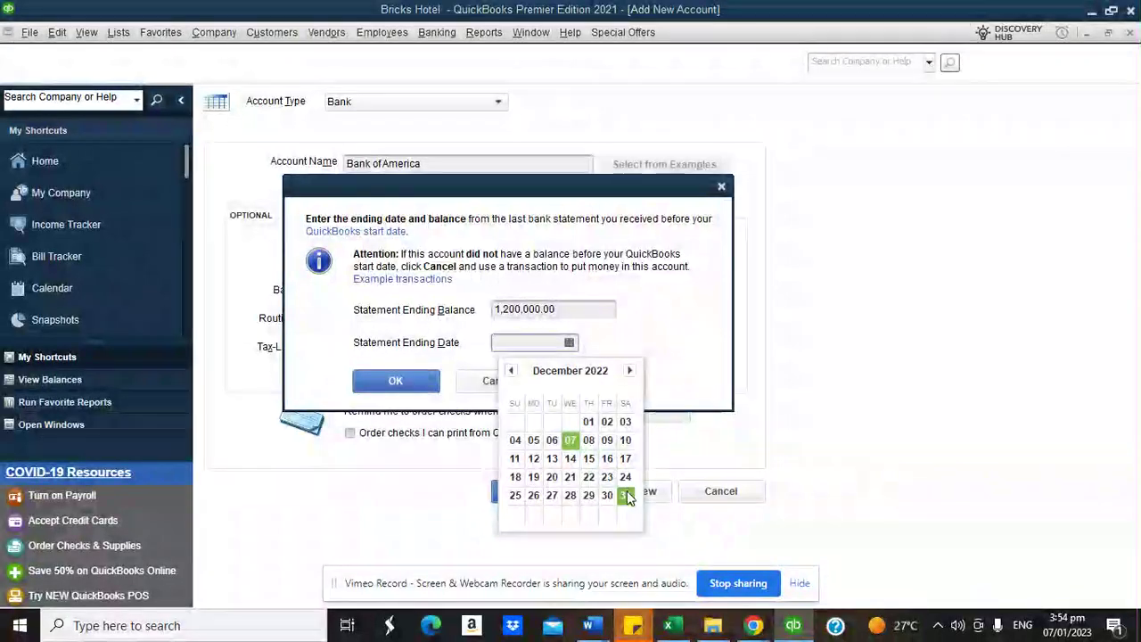
{"action": "left_click", "coordinate": [625, 495]}
{"action": "left_click", "coordinate": [390, 385]}
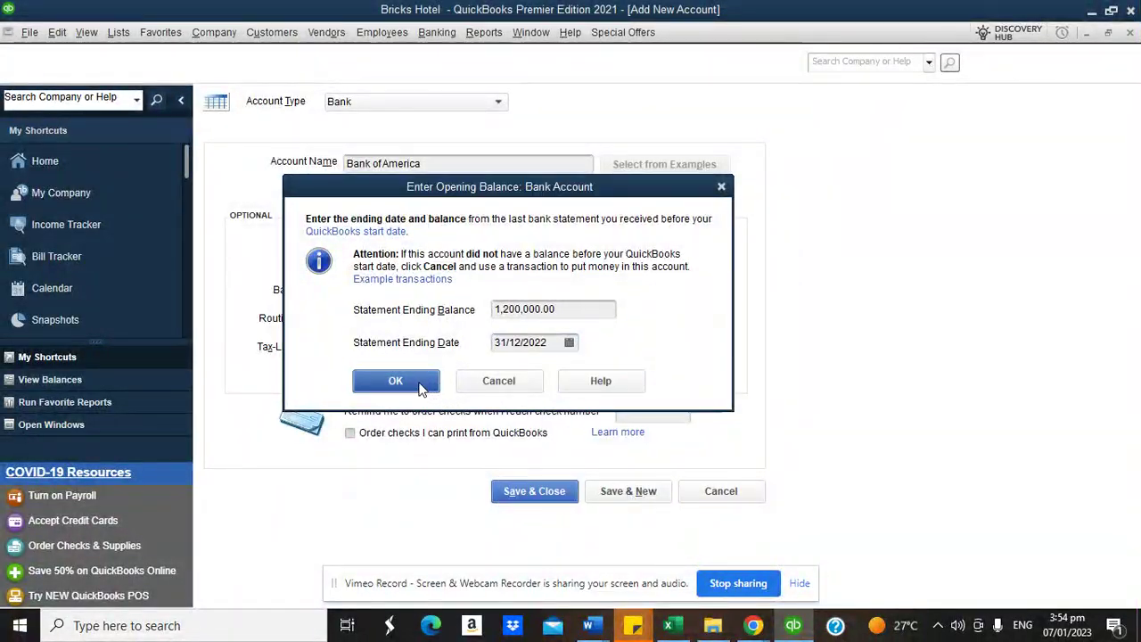
{"action": "left_click", "coordinate": [528, 493]}
{"action": "left_click", "coordinate": [584, 371]}
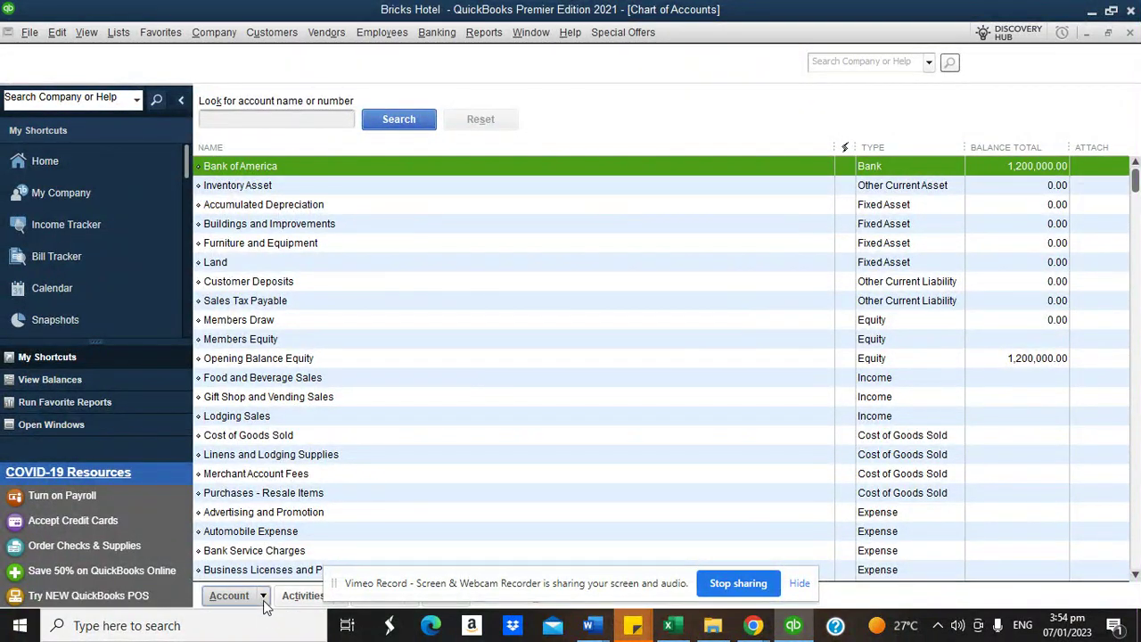
Step: Create the Payment Wallet bank account, skipping the opening balance and declining bank feeds
{"action": "left_click", "coordinate": [263, 595]}
{"action": "left_click", "coordinate": [261, 354]}
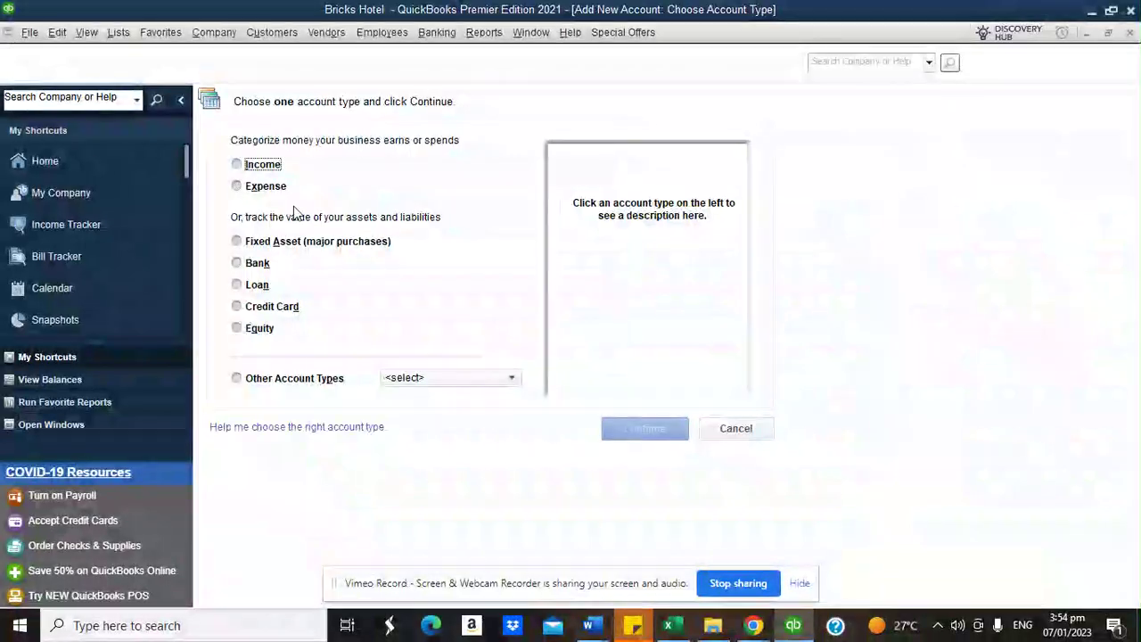
{"action": "left_click", "coordinate": [257, 264]}
{"action": "left_click", "coordinate": [613, 428]}
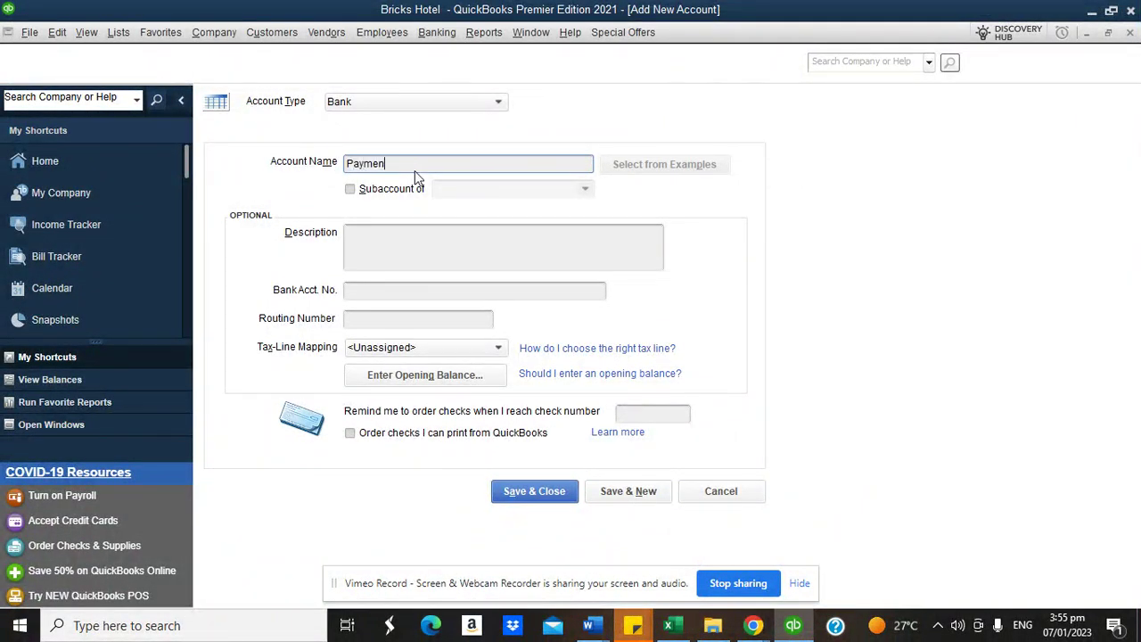
{"action": "type", "text": "Payment Wallet ("}
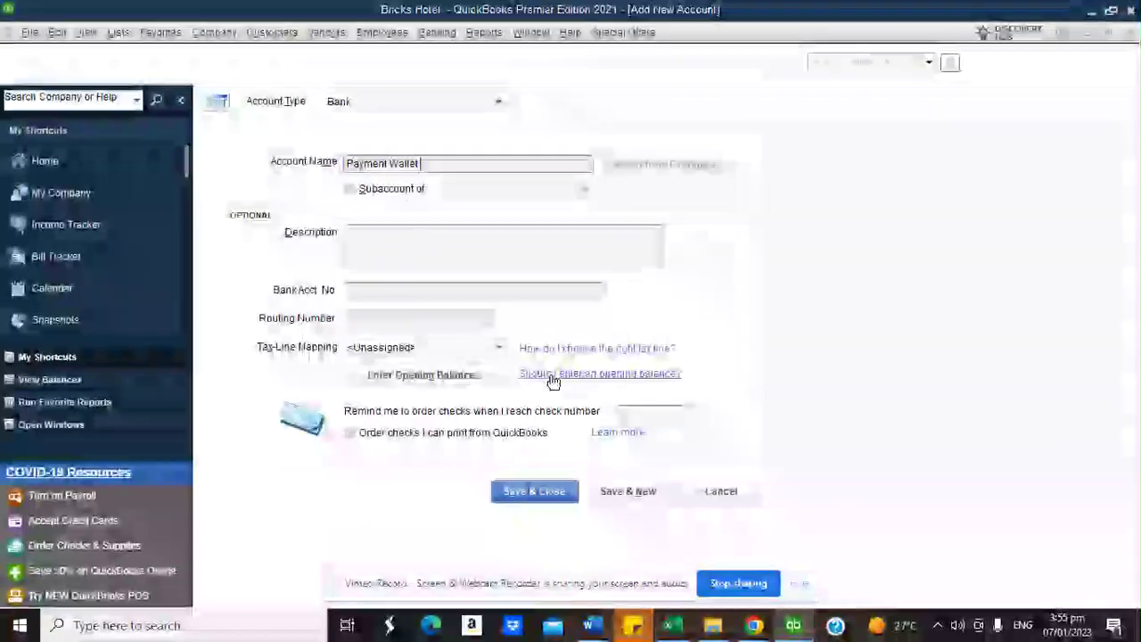
{"action": "left_click", "coordinate": [470, 373]}
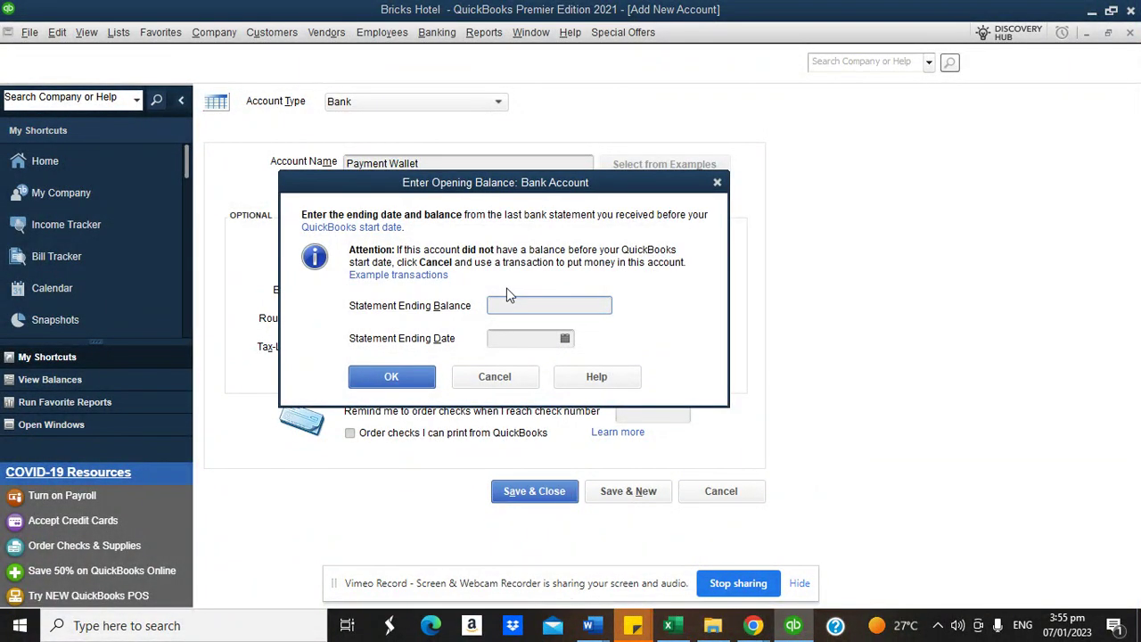
{"action": "left_click", "coordinate": [531, 377]}
{"action": "left_click", "coordinate": [552, 491]}
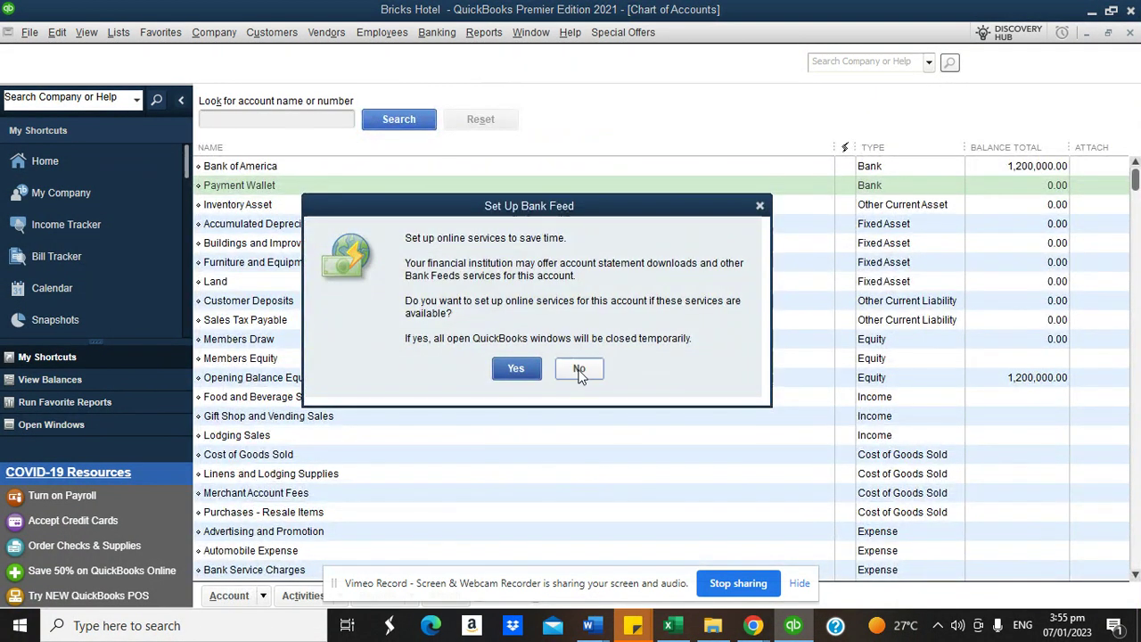
{"action": "left_click", "coordinate": [578, 368]}
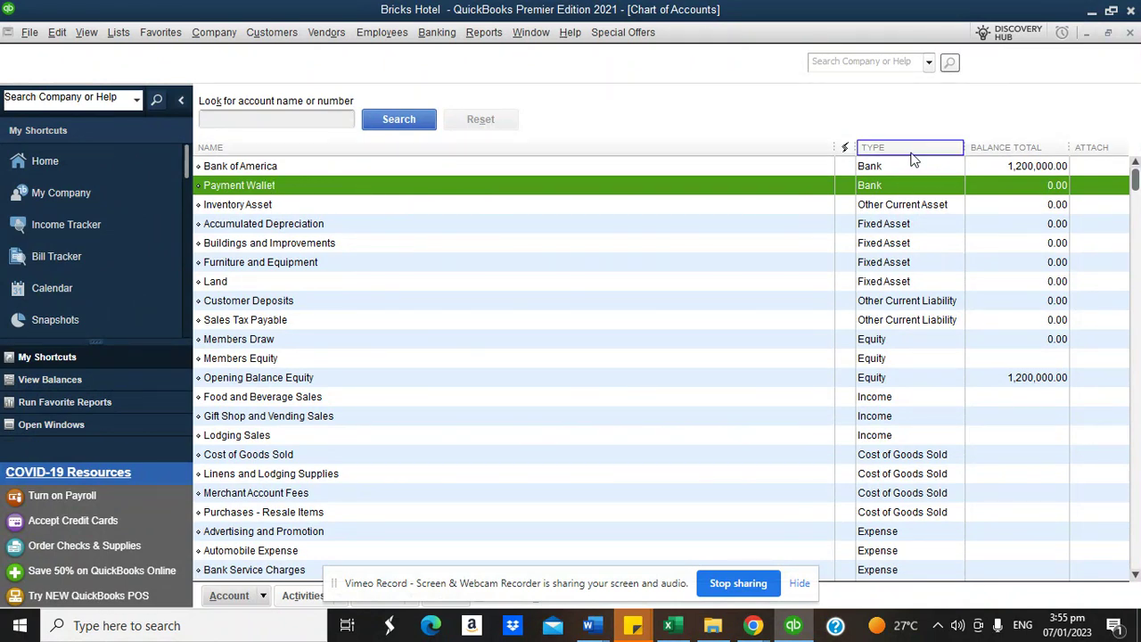
Step: Select the Bank of America and Payment Wallet accounts, then switch to the browser notes
{"action": "left_click", "coordinate": [877, 168]}
{"action": "left_click", "coordinate": [877, 185]}
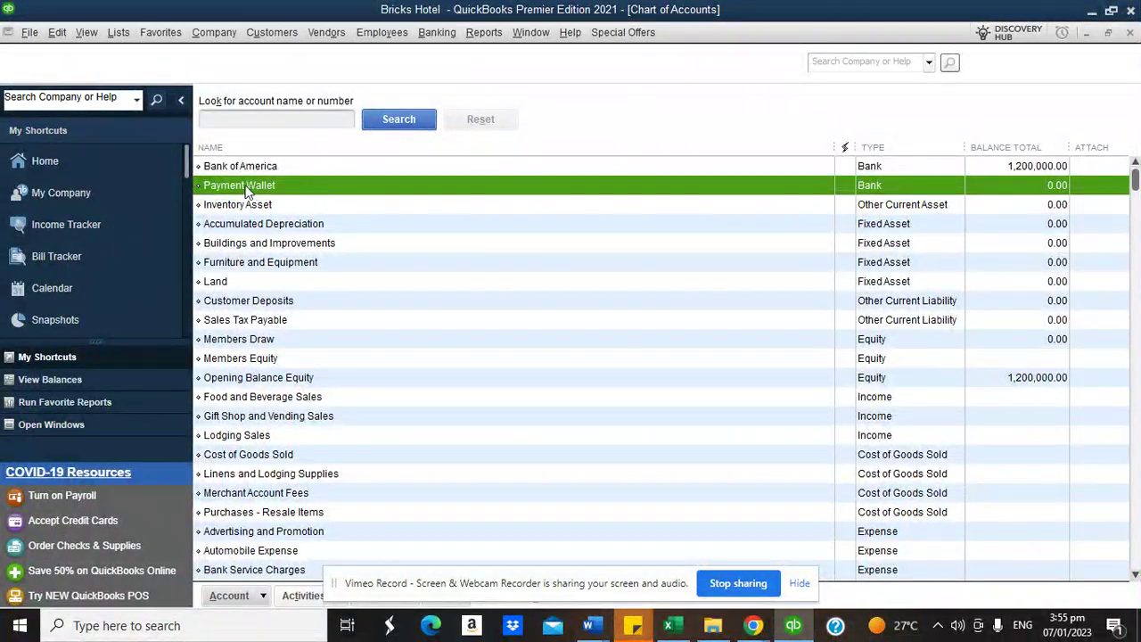
{"action": "left_click", "coordinate": [280, 166]}
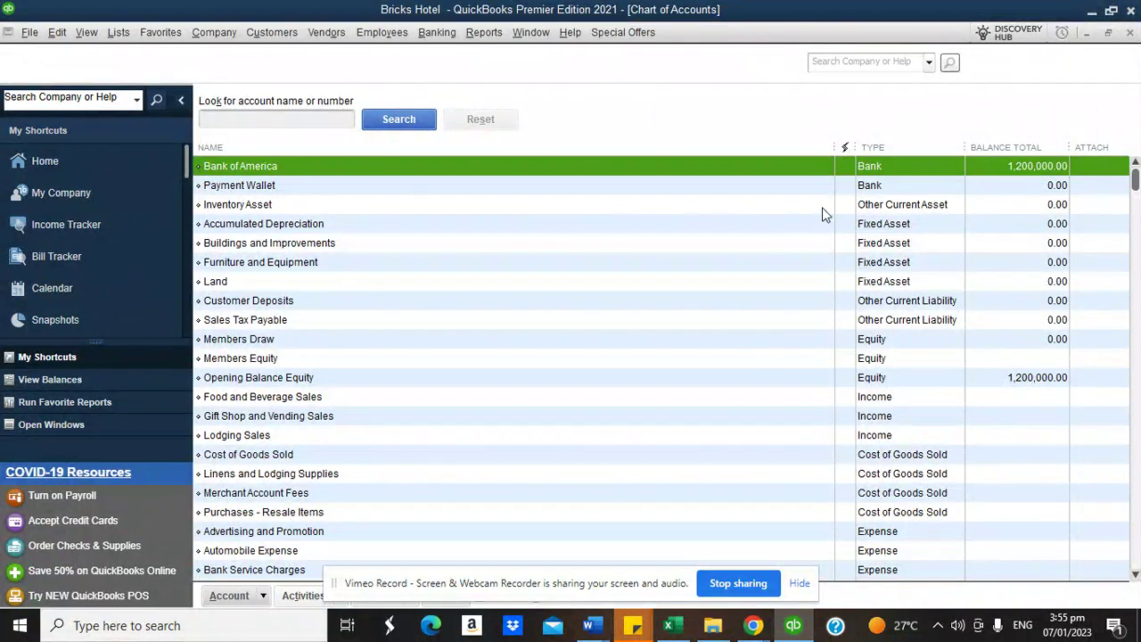
{"action": "left_click", "coordinate": [753, 626]}
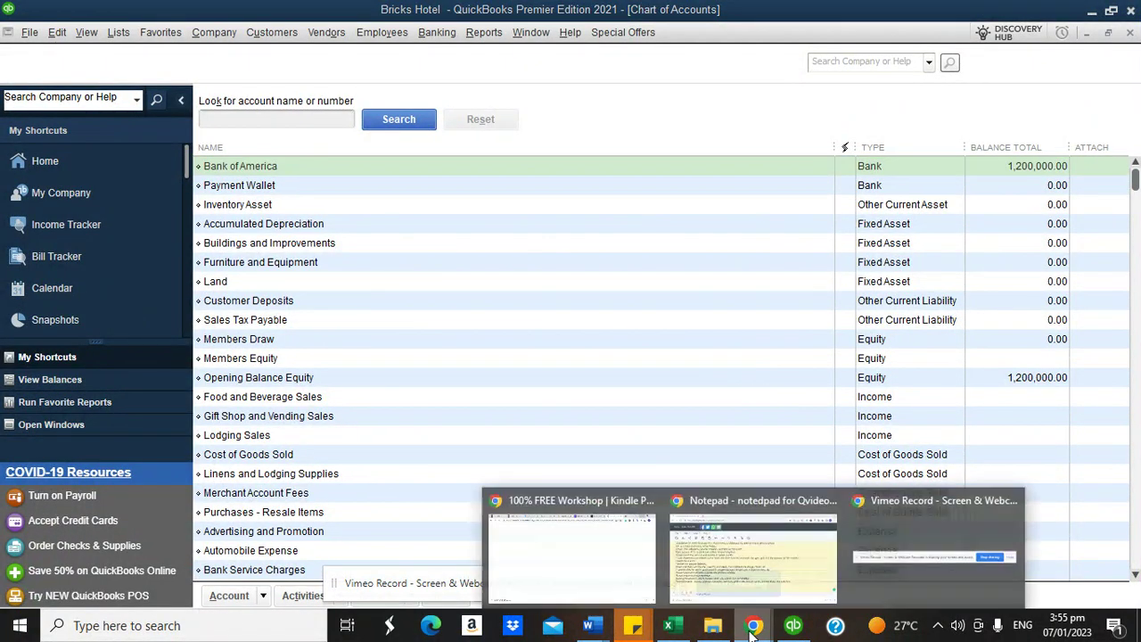
{"action": "left_click", "coordinate": [747, 555]}
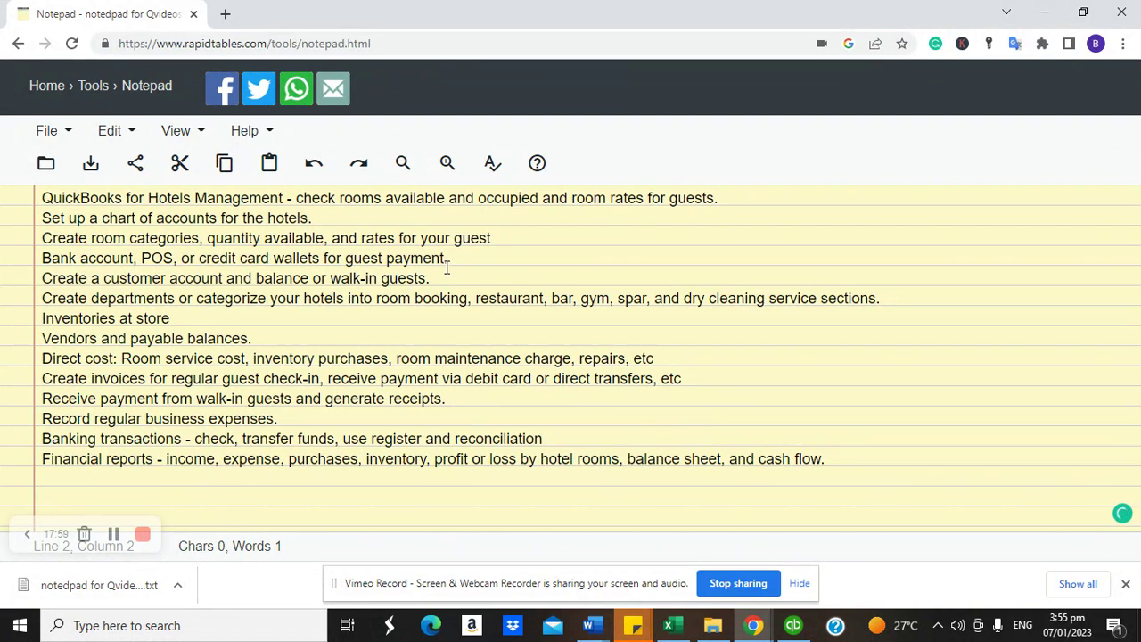
Step: Return to QuickBooks and show the Bricks Hotel Home page
{"action": "left_click", "coordinate": [794, 627]}
{"action": "left_click", "coordinate": [50, 162]}
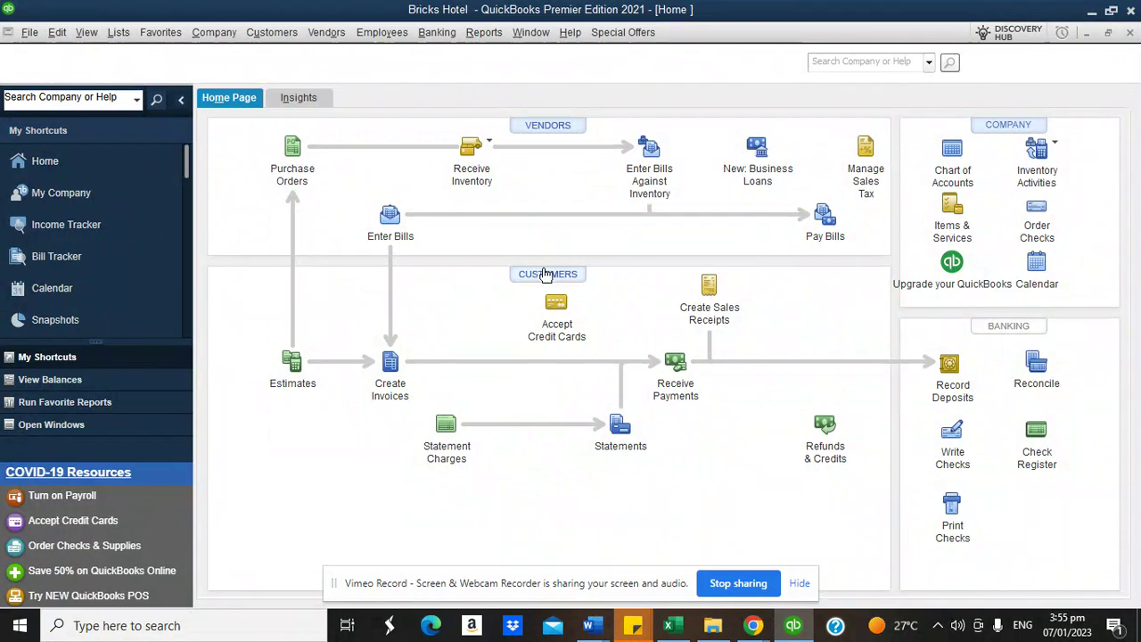
Step: Create a new customer named Guest from the Customer Center
{"action": "key", "text": "ctrl+j"}
{"action": "left_click", "coordinate": [268, 96]}
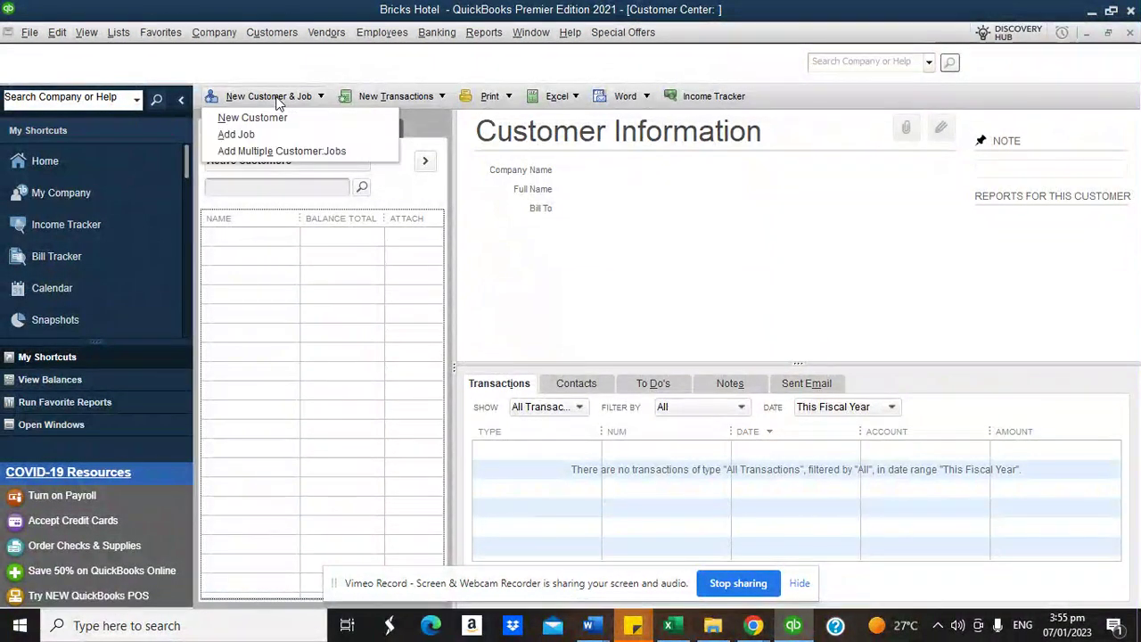
{"action": "left_click", "coordinate": [272, 122]}
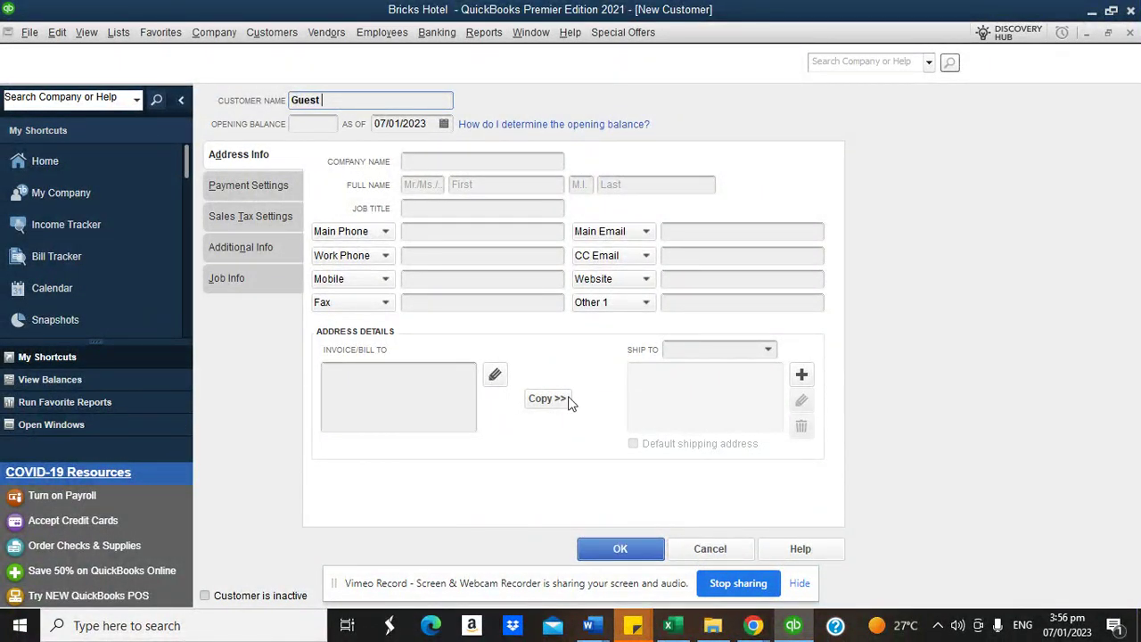
{"action": "left_click", "coordinate": [588, 549]}
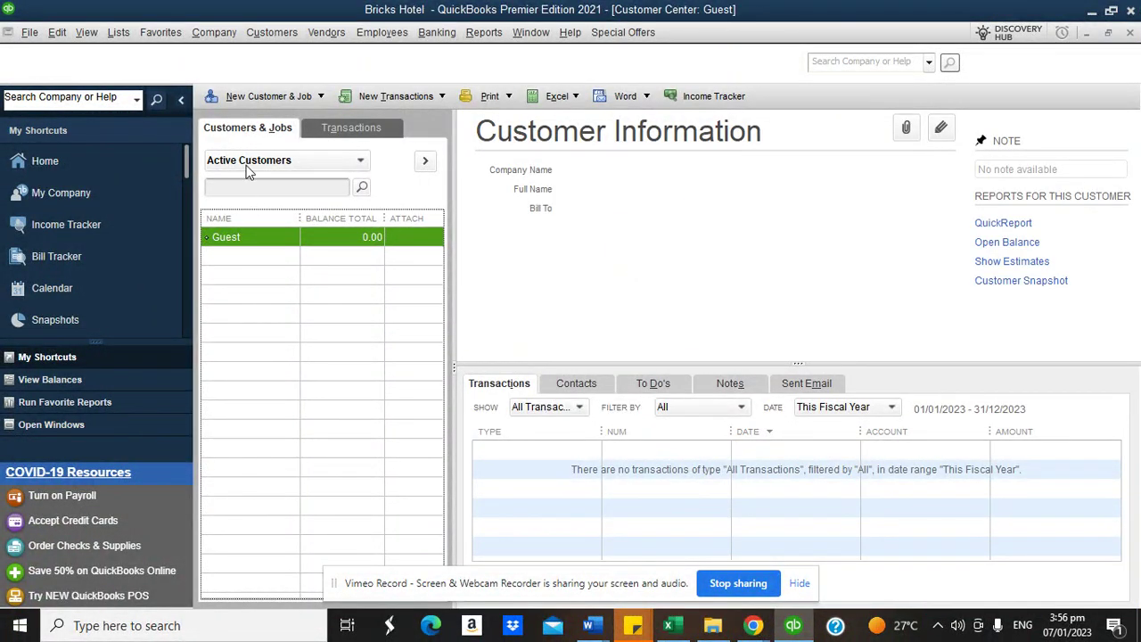
Step: Add Fedex Inc as another new customer
{"action": "left_click", "coordinate": [260, 96]}
{"action": "left_click", "coordinate": [252, 115]}
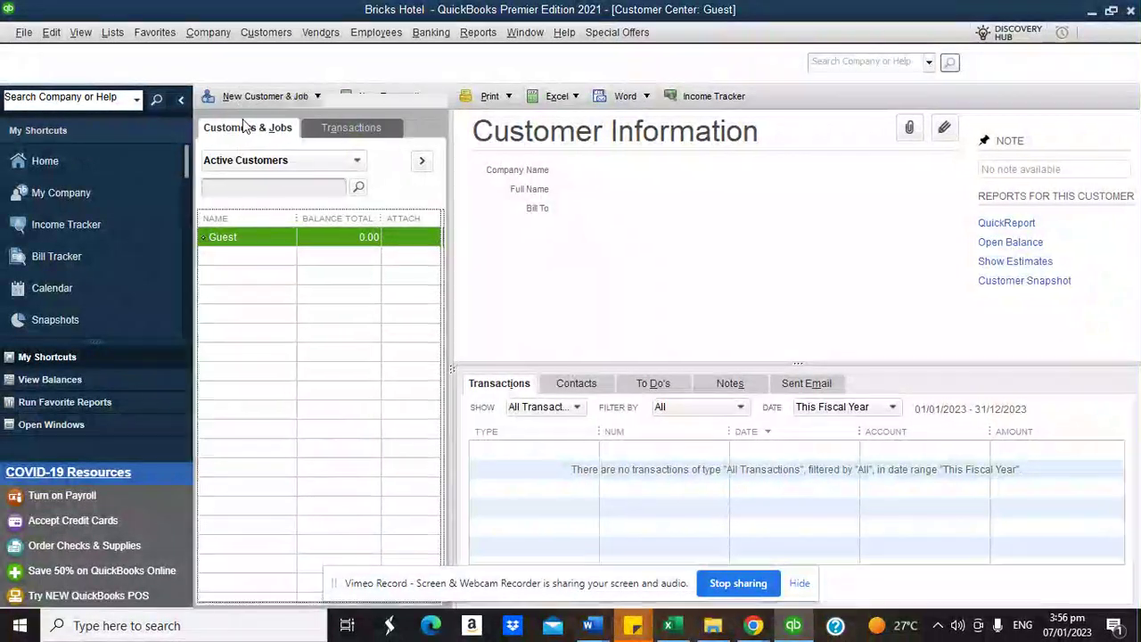
{"action": "type", "text": "F"}
{"action": "type", "text": "edex Hol"}
{"action": "key", "text": "BackSpace"}
{"action": "key", "text": "BackSpace"}
{"action": "key", "text": "BackSpace"}
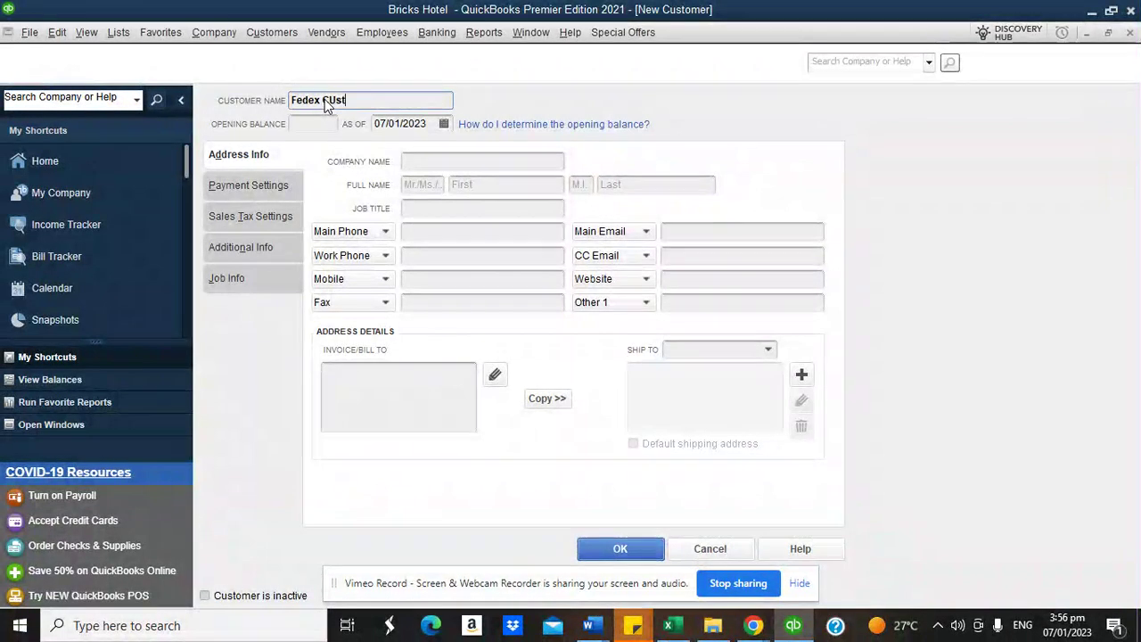
{"action": "type", "text": "Inc"}
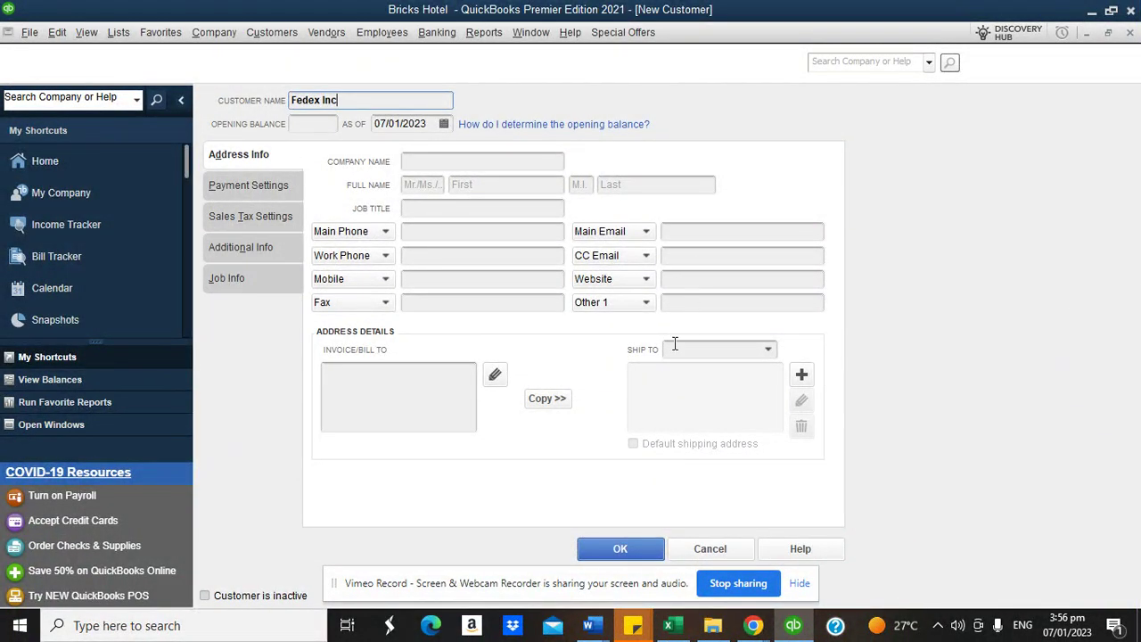
{"action": "left_click", "coordinate": [621, 548]}
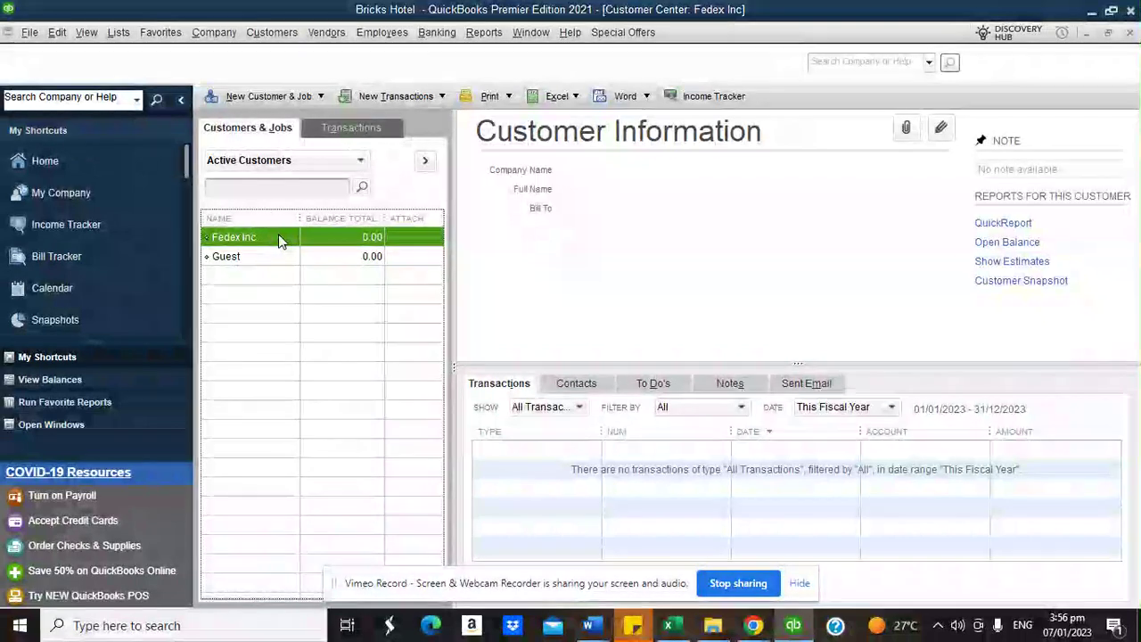
Step: Add a new customer named Amazon inc
{"action": "left_click", "coordinate": [268, 95]}
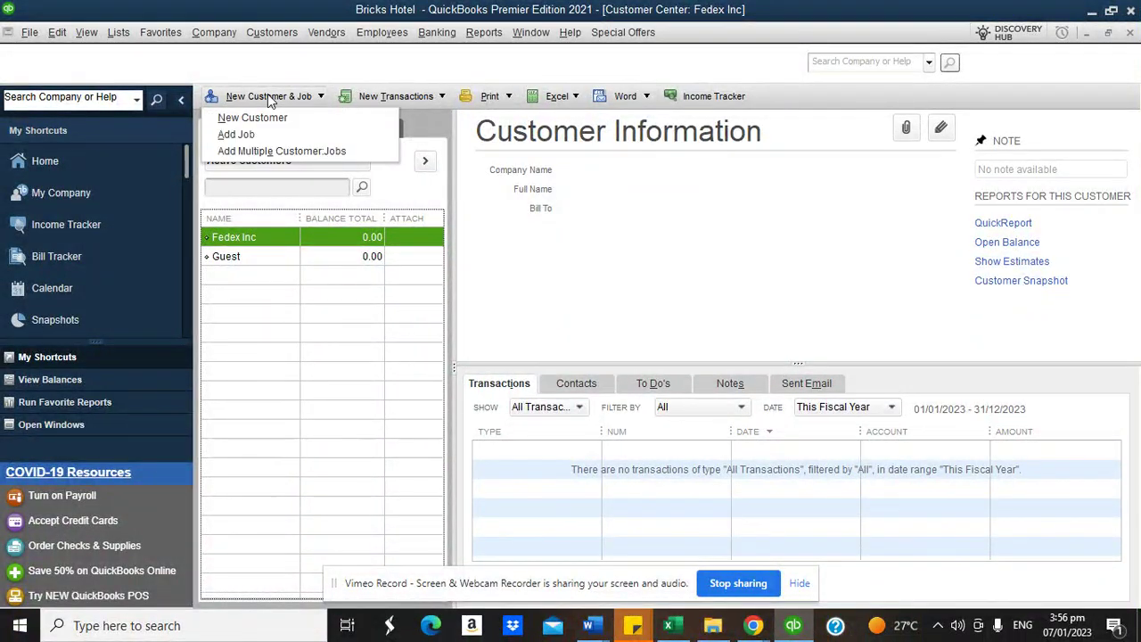
{"action": "left_click", "coordinate": [265, 116]}
{"action": "type", "text": "Amazon"}
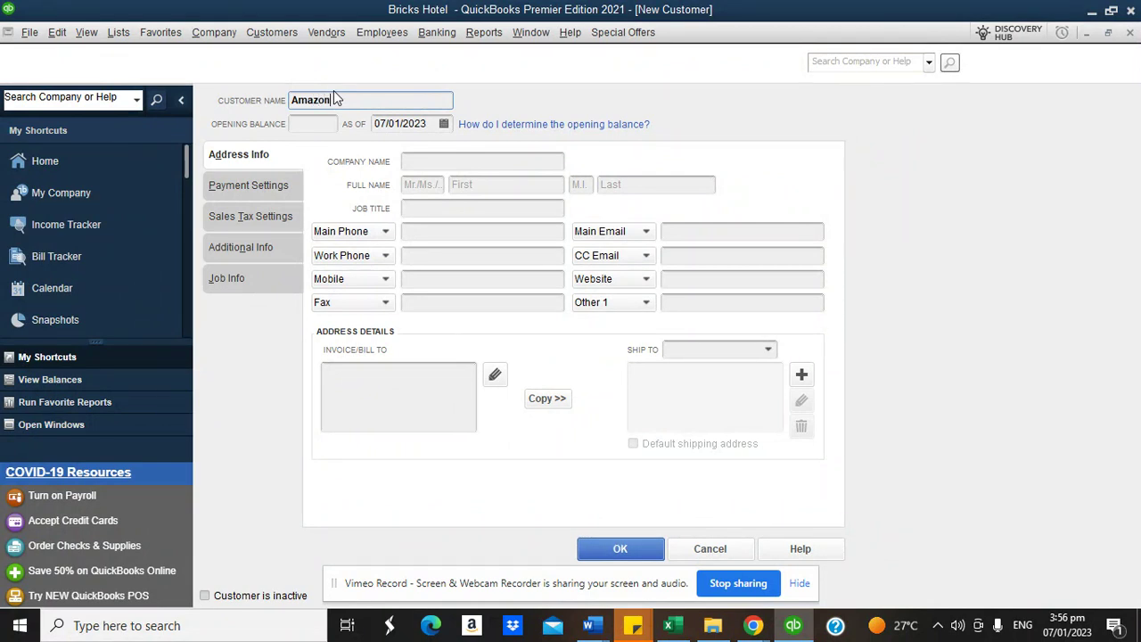
{"action": "type", "text": " inc"}
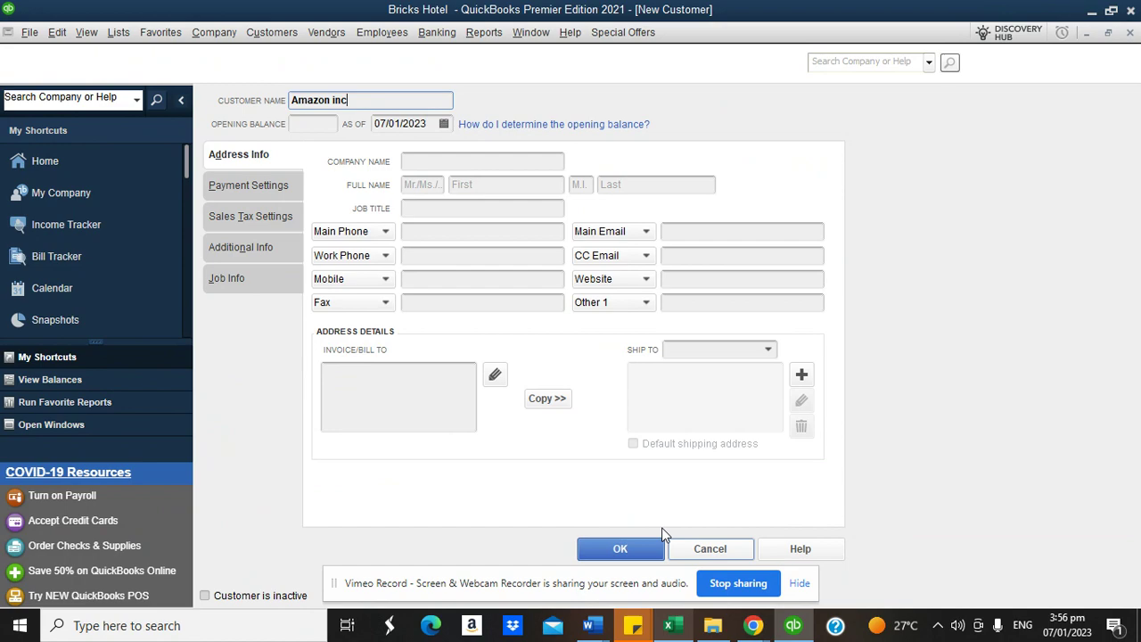
{"action": "left_click", "coordinate": [618, 547]}
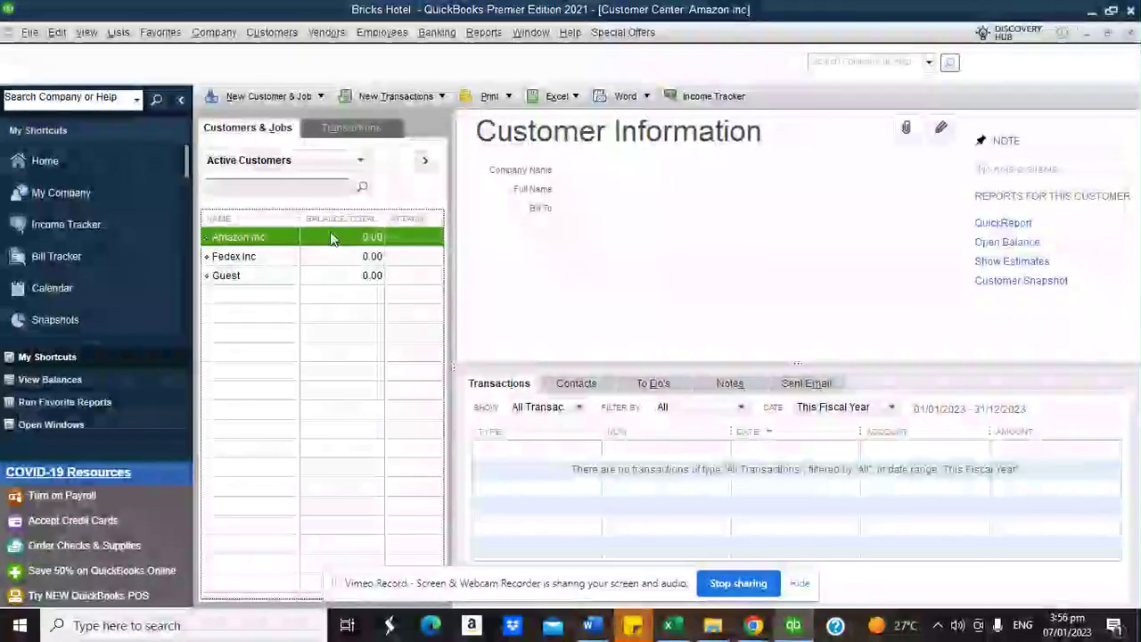
Step: Add an individual customer with a 12,000.00 opening balance as of 30/11/2022
{"action": "left_click", "coordinate": [266, 99]}
{"action": "left_click", "coordinate": [265, 117]}
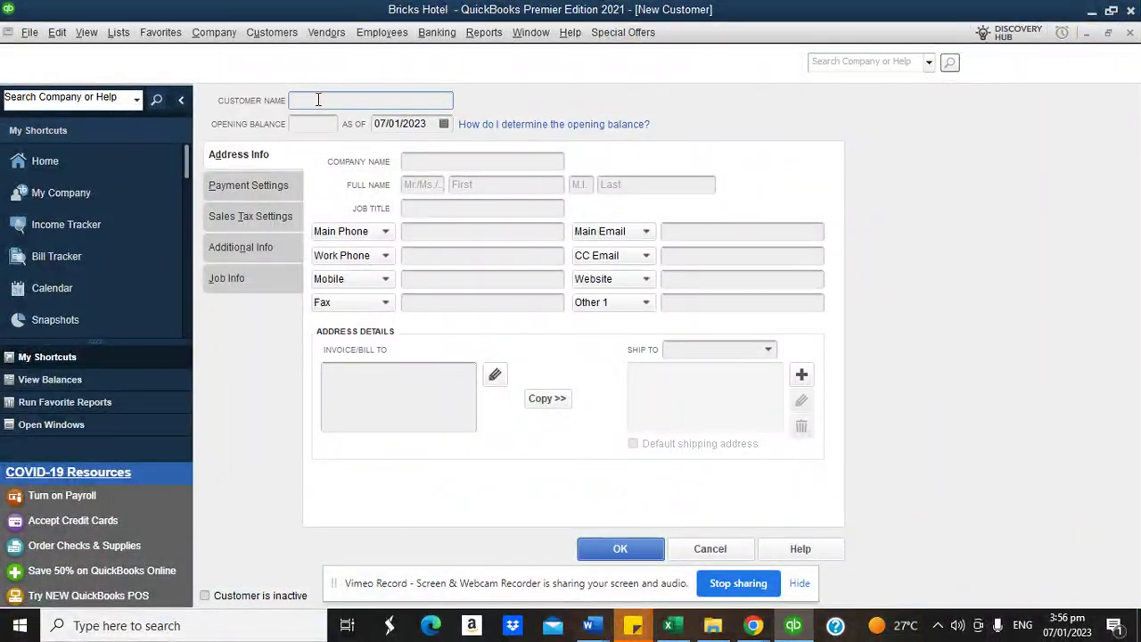
{"action": "type", "text": "Mr Mike Smith"}
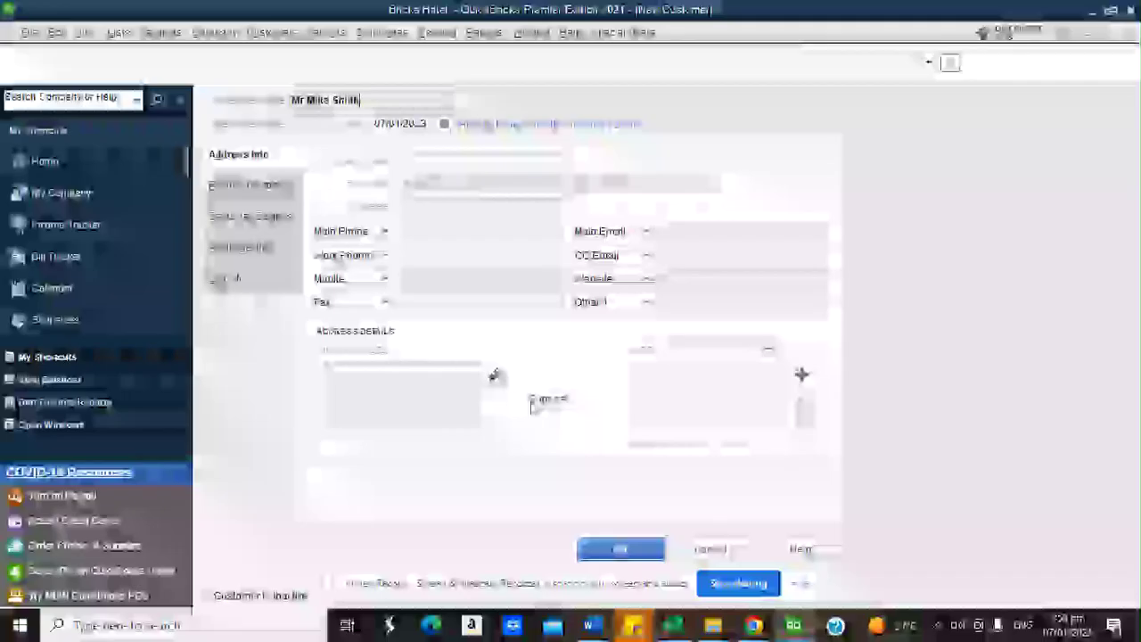
{"action": "left_click", "coordinate": [304, 124]}
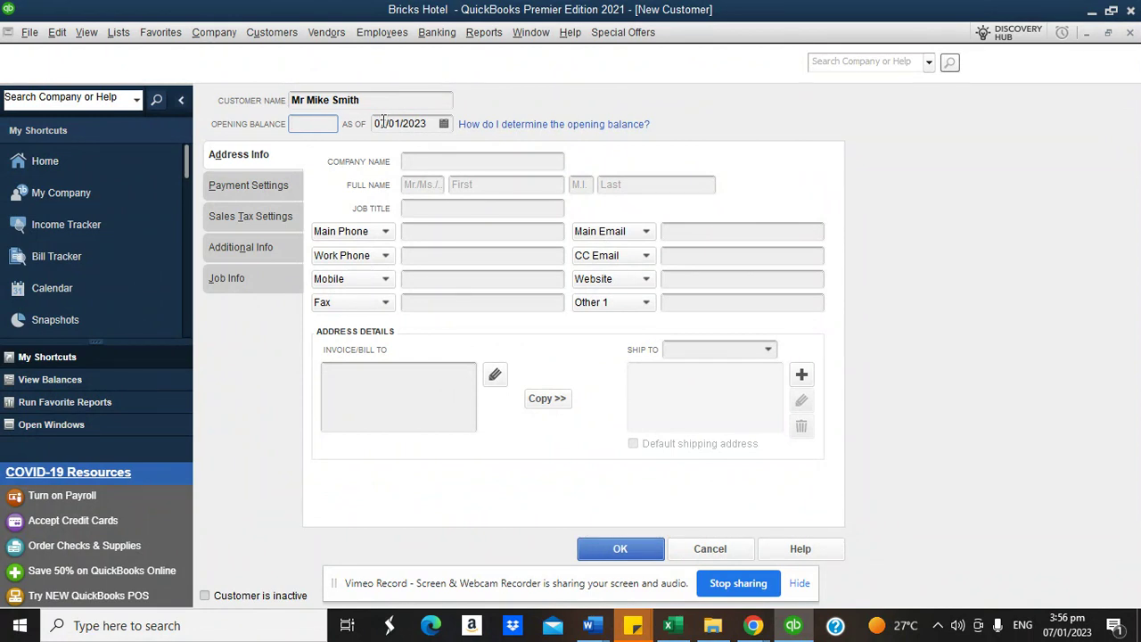
{"action": "type", "text": "12000"}
{"action": "left_click", "coordinate": [444, 124]}
{"action": "left_click", "coordinate": [391, 152]}
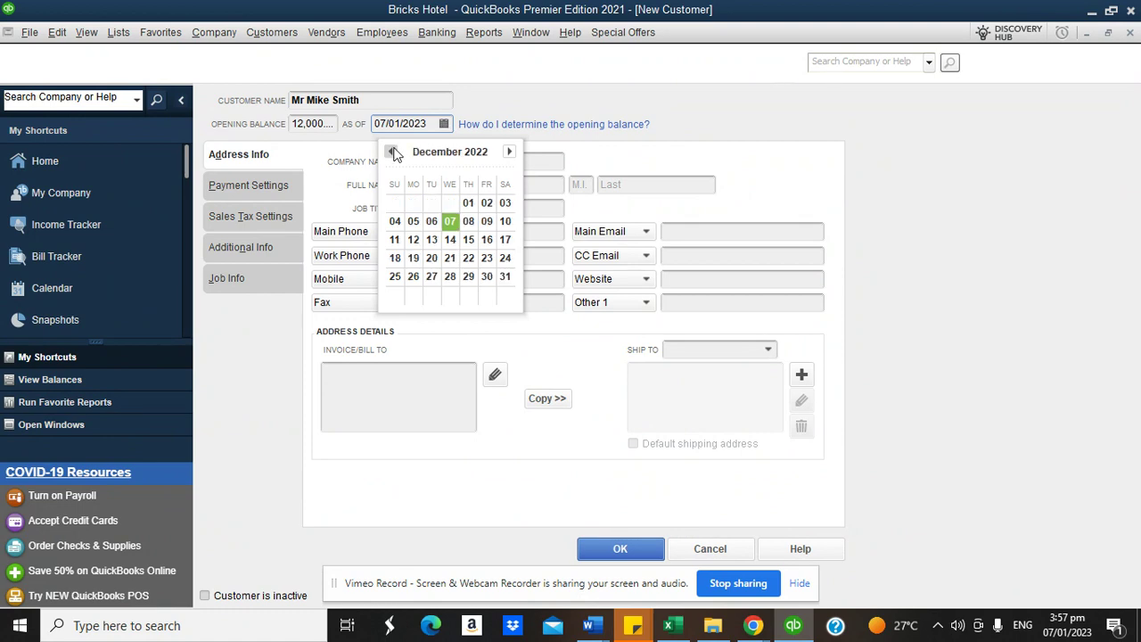
{"action": "left_click", "coordinate": [394, 151]}
{"action": "left_click", "coordinate": [450, 276]}
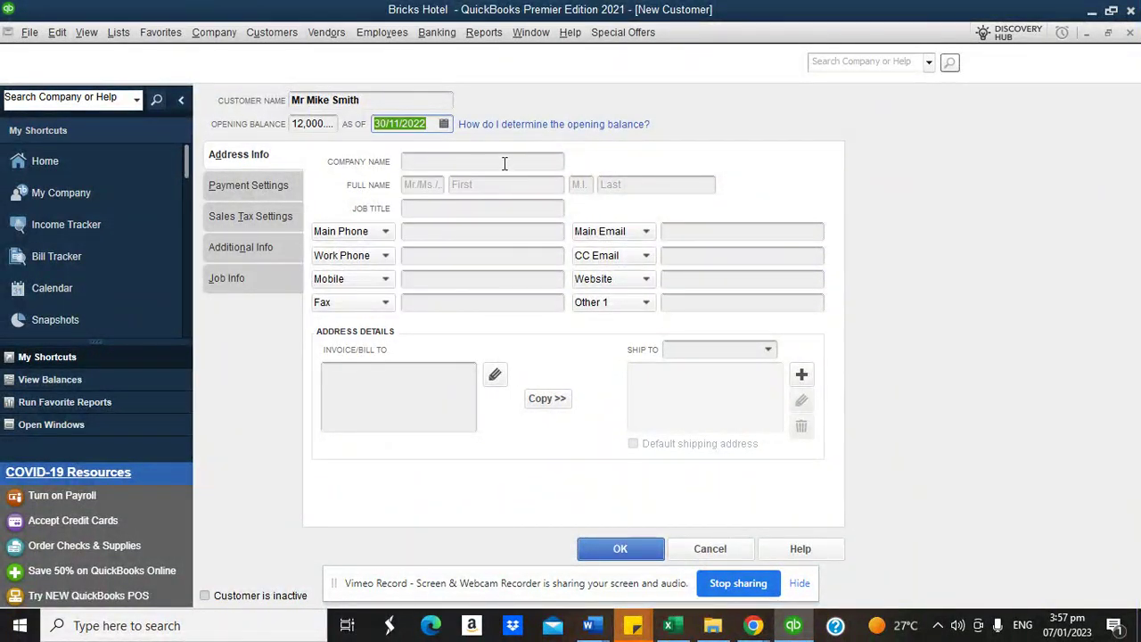
{"action": "left_click", "coordinate": [503, 164]}
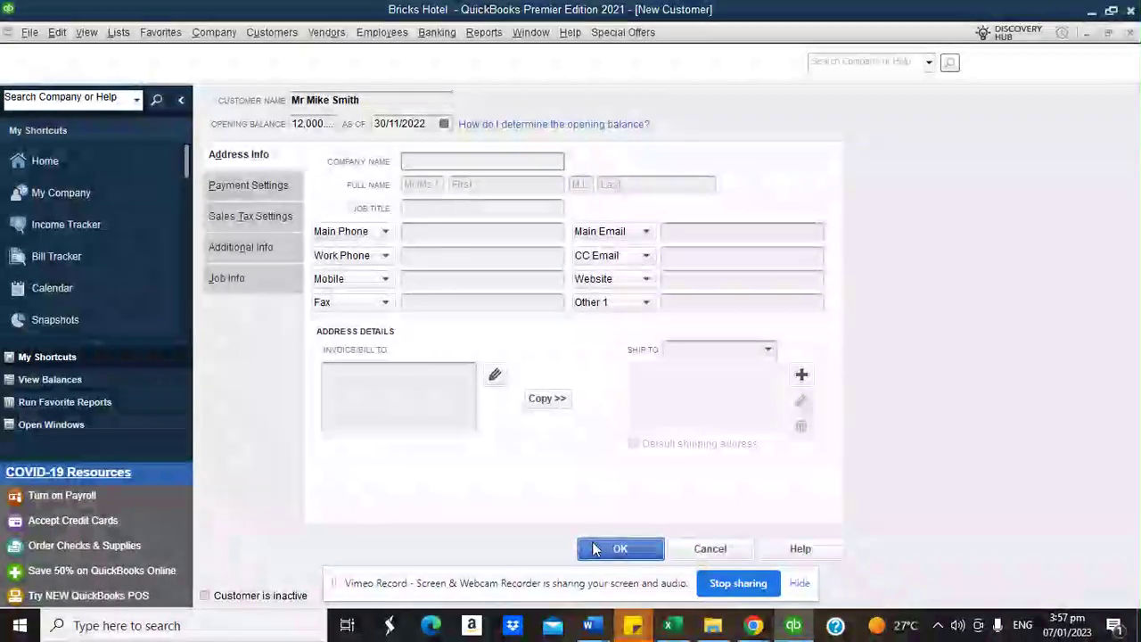
{"action": "left_click", "coordinate": [607, 546]}
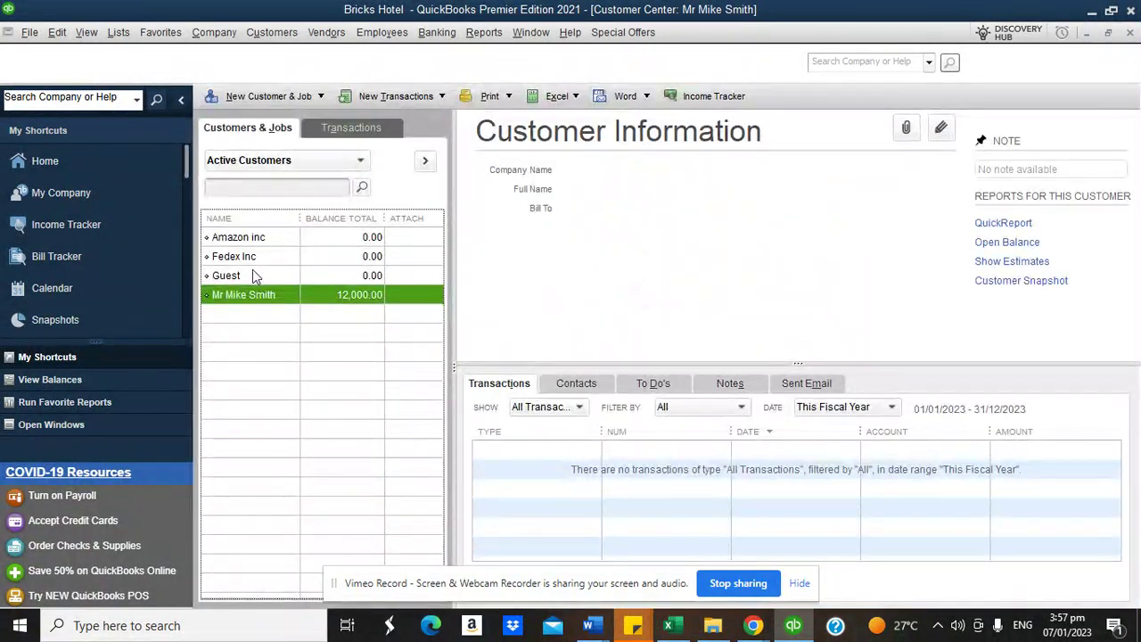
{"action": "left_click", "coordinate": [485, 32]}
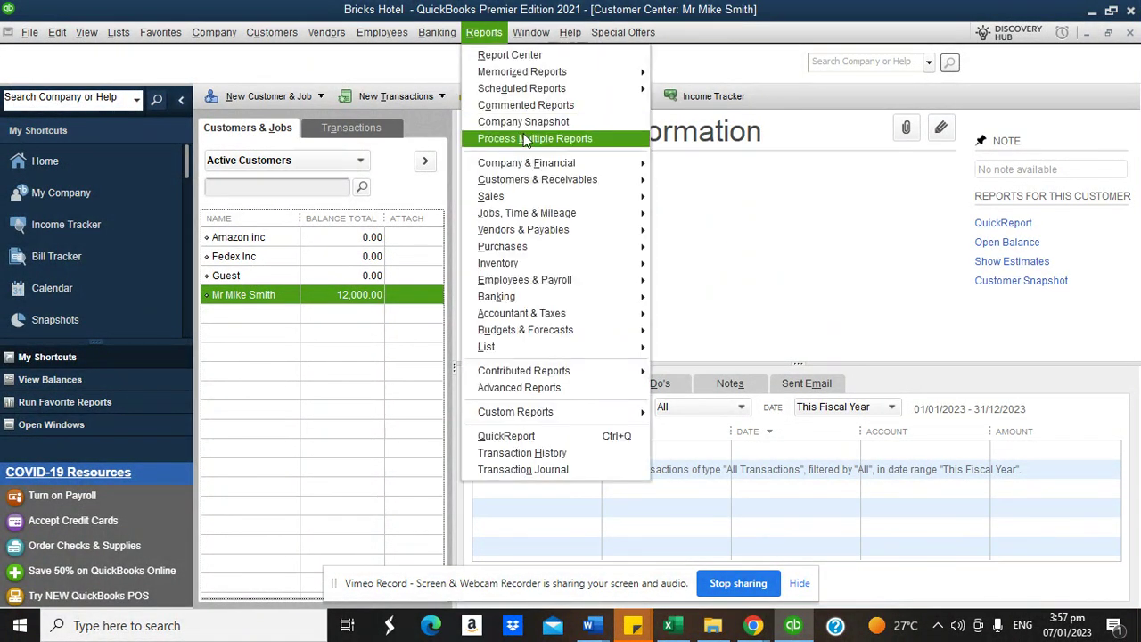
{"action": "mouse_move", "coordinate": [538, 183]}
{"action": "left_click", "coordinate": [718, 214]}
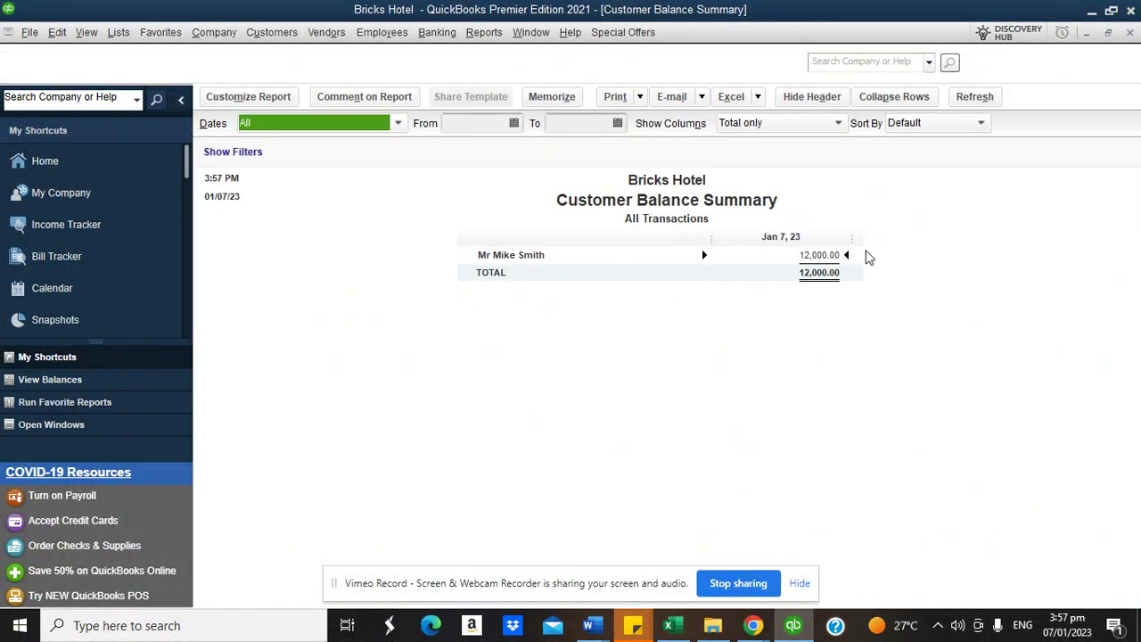
{"action": "left_click", "coordinate": [1131, 33]}
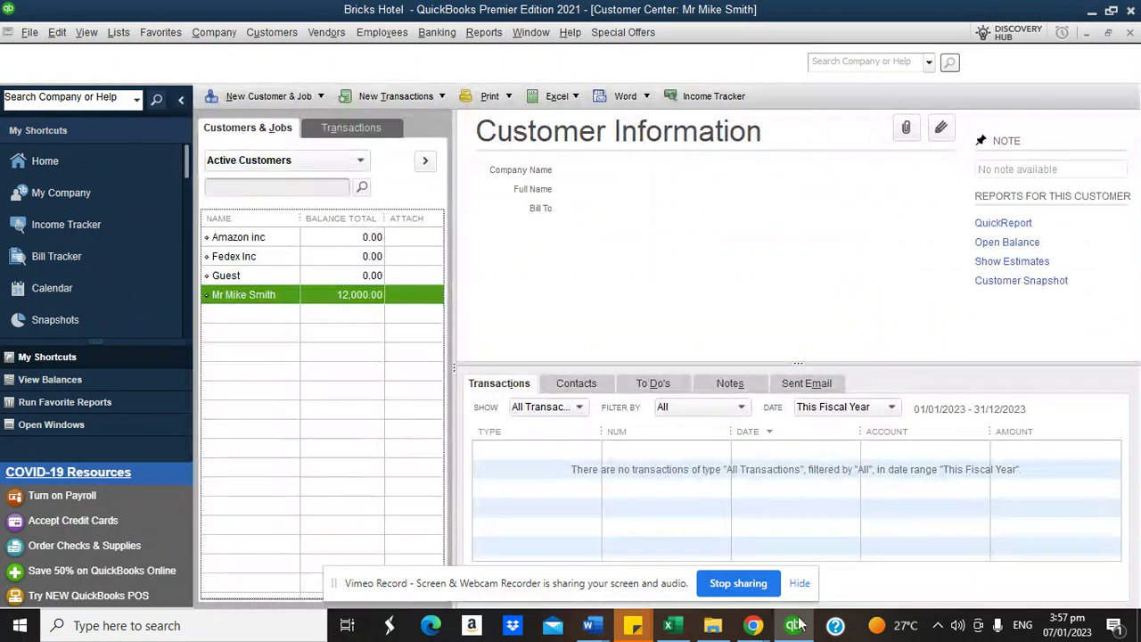
{"action": "mouse_move", "coordinate": [756, 627]}
{"action": "left_click", "coordinate": [748, 552]}
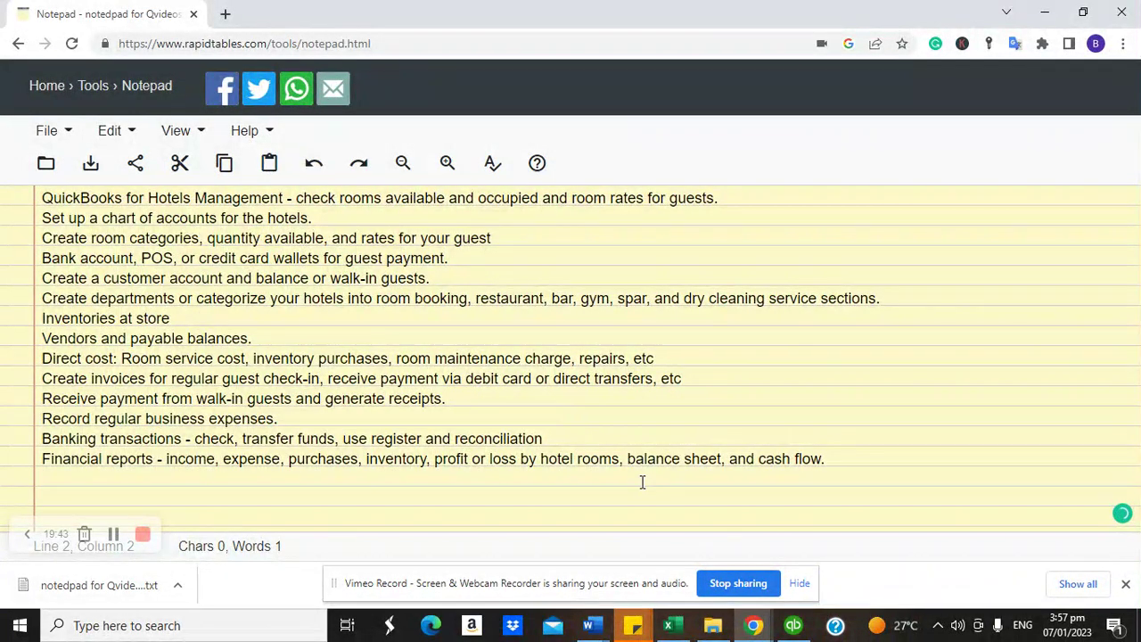
{"action": "left_click", "coordinate": [793, 625]}
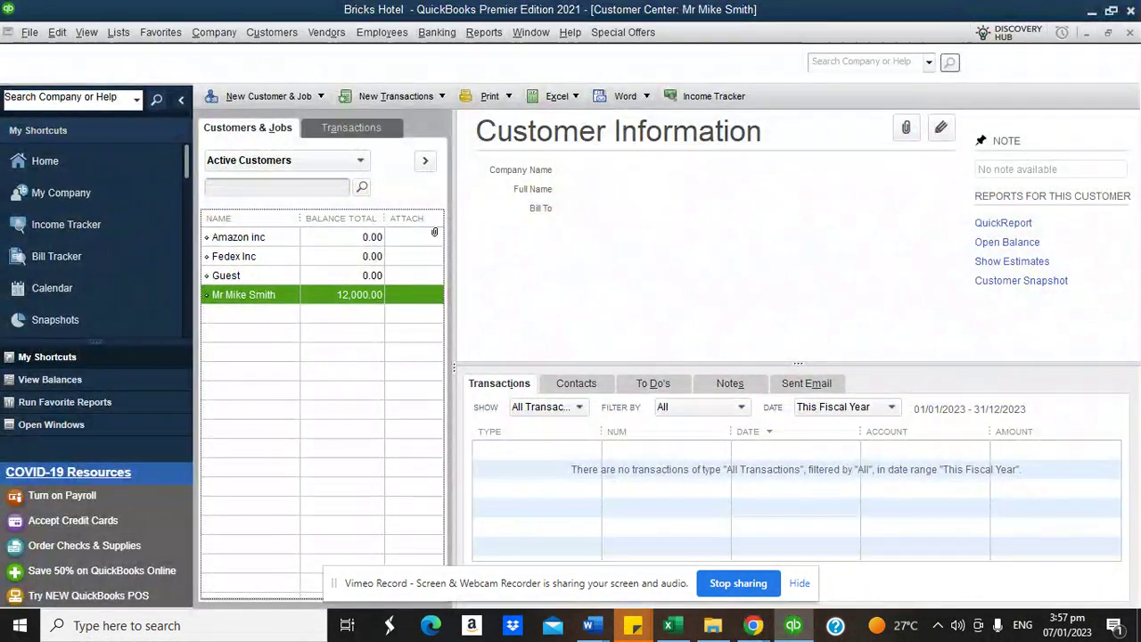
{"action": "left_click", "coordinate": [119, 32]}
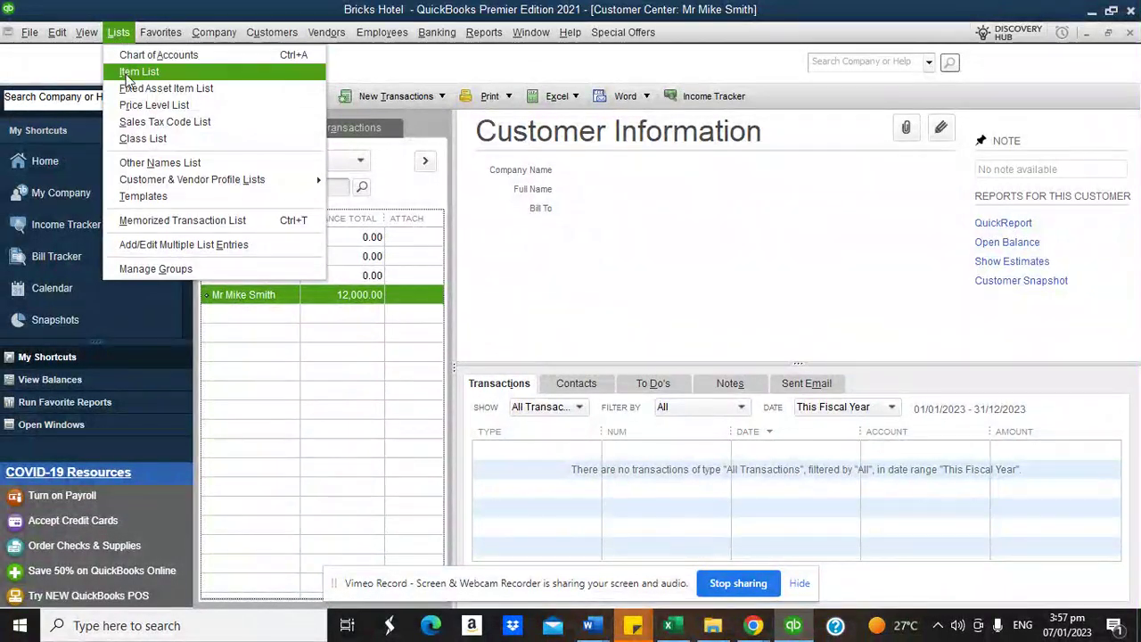
Step: Create the inventory part 'Inventory in store' posting to the Uncategorized Income account
{"action": "left_click", "coordinate": [127, 75]}
{"action": "left_click", "coordinate": [220, 596]}
{"action": "left_click", "coordinate": [262, 326]}
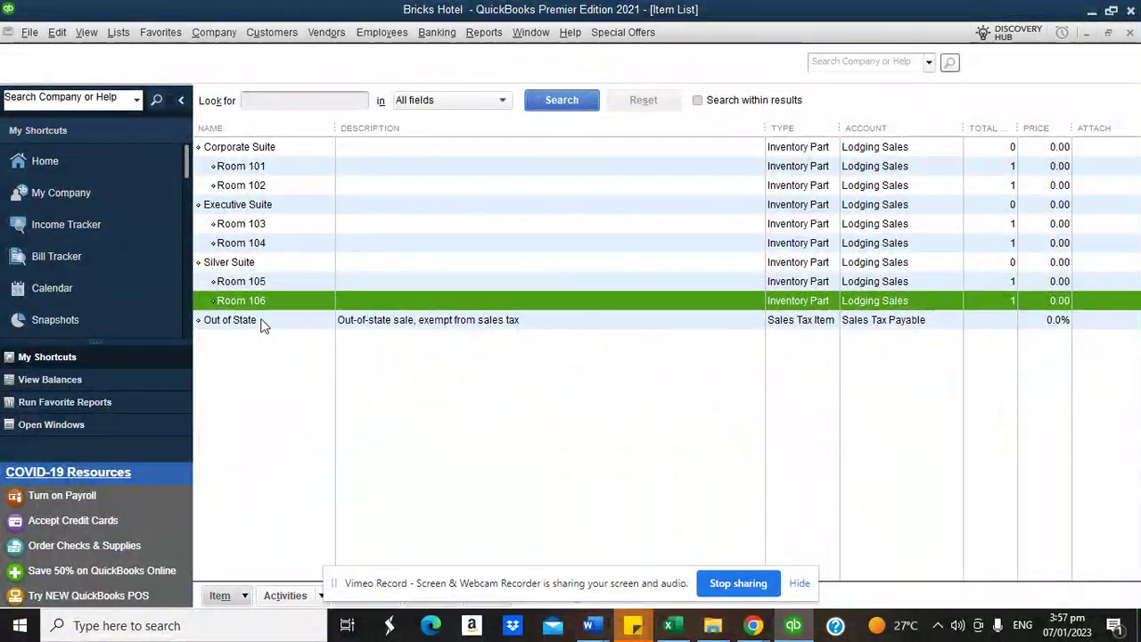
{"action": "left_click", "coordinate": [268, 161]}
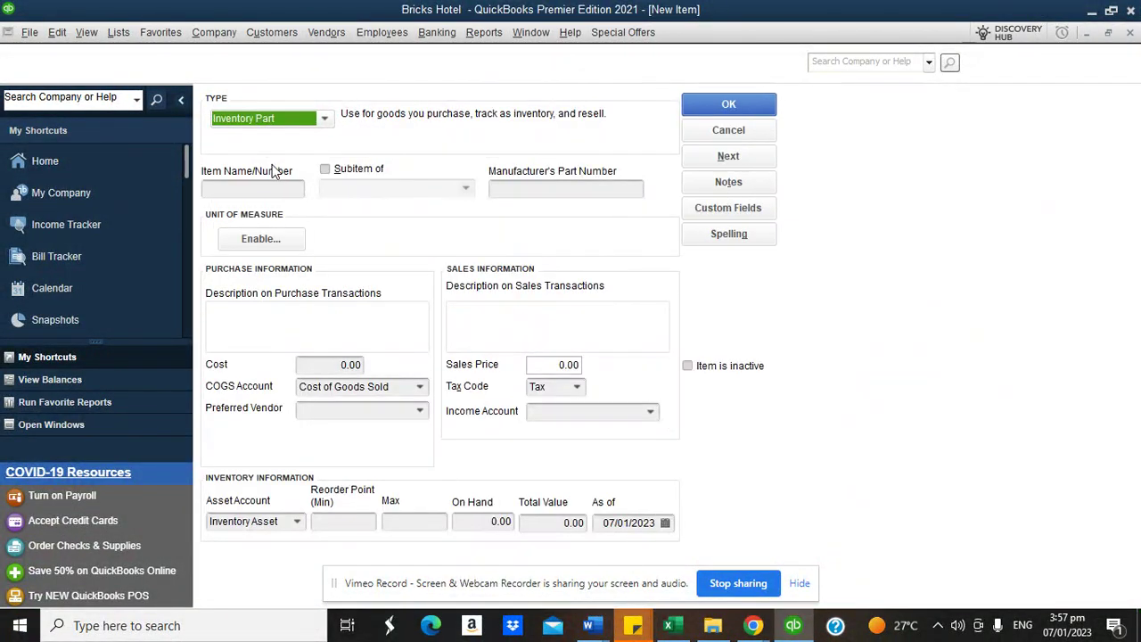
{"action": "left_click", "coordinate": [266, 188]}
{"action": "type", "text": "Invent"}
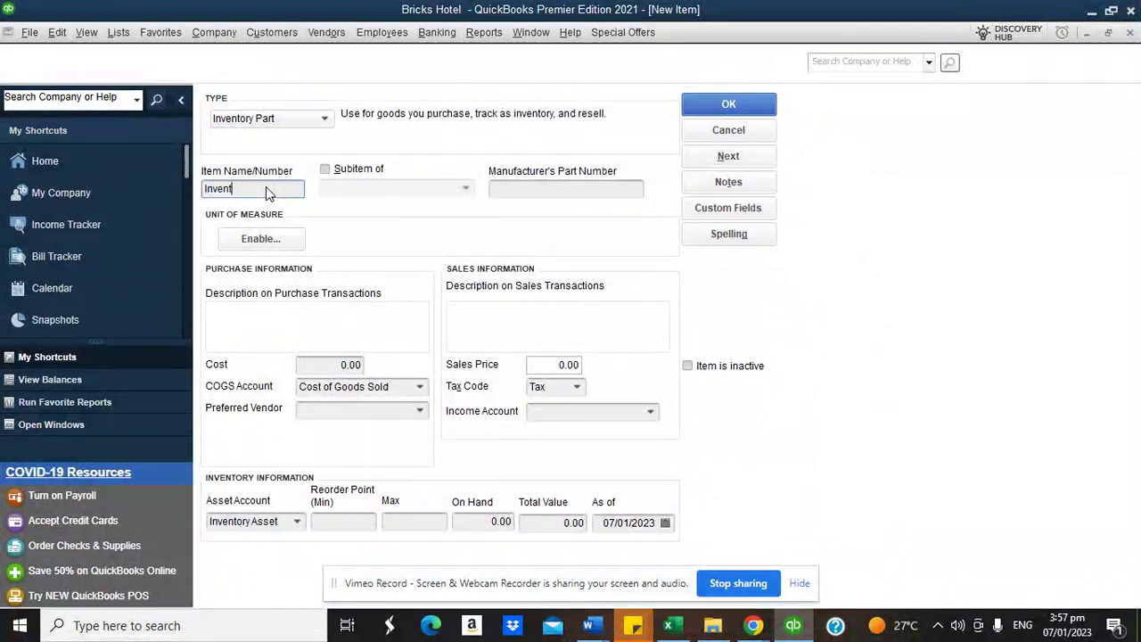
{"action": "type", "text": "ory in store"}
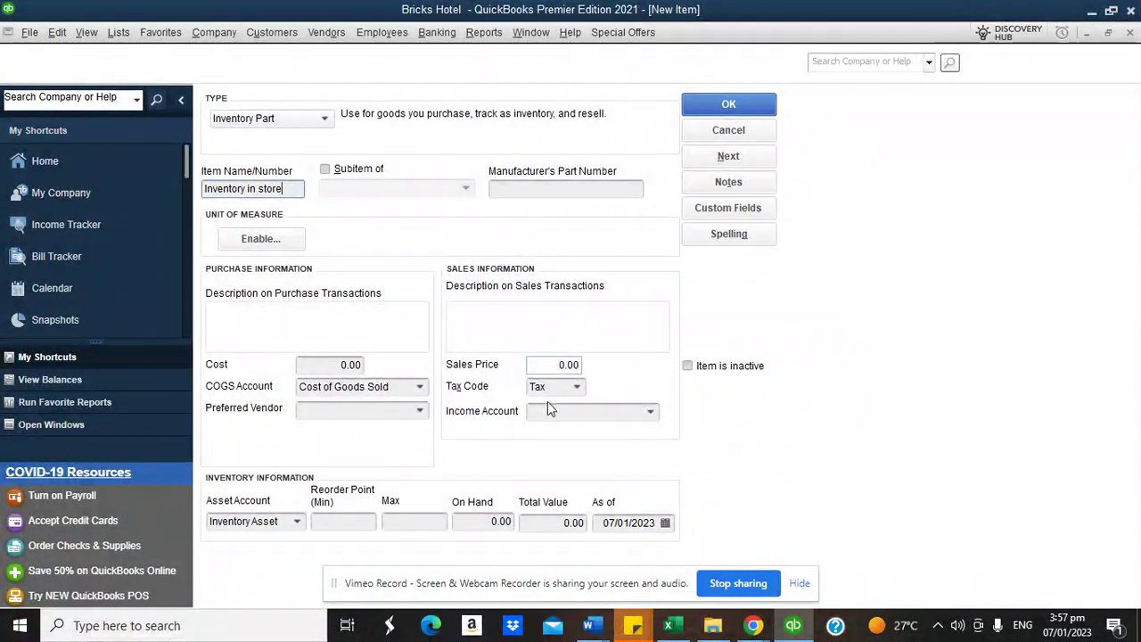
{"action": "left_click", "coordinate": [653, 415]}
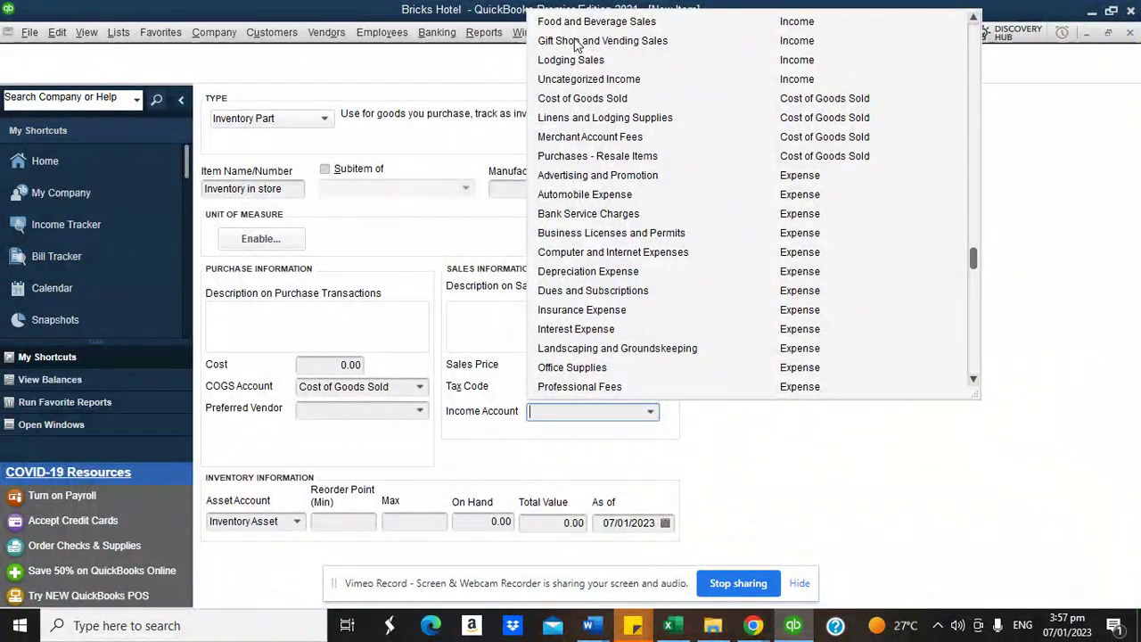
{"action": "left_click", "coordinate": [577, 79]}
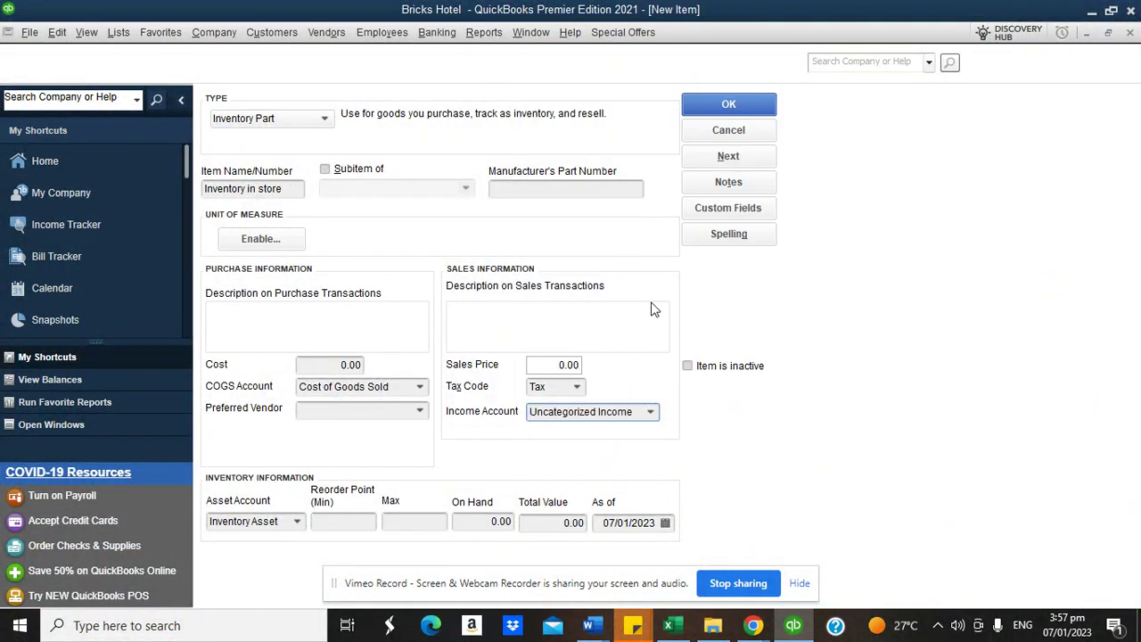
{"action": "key", "text": "Return"}
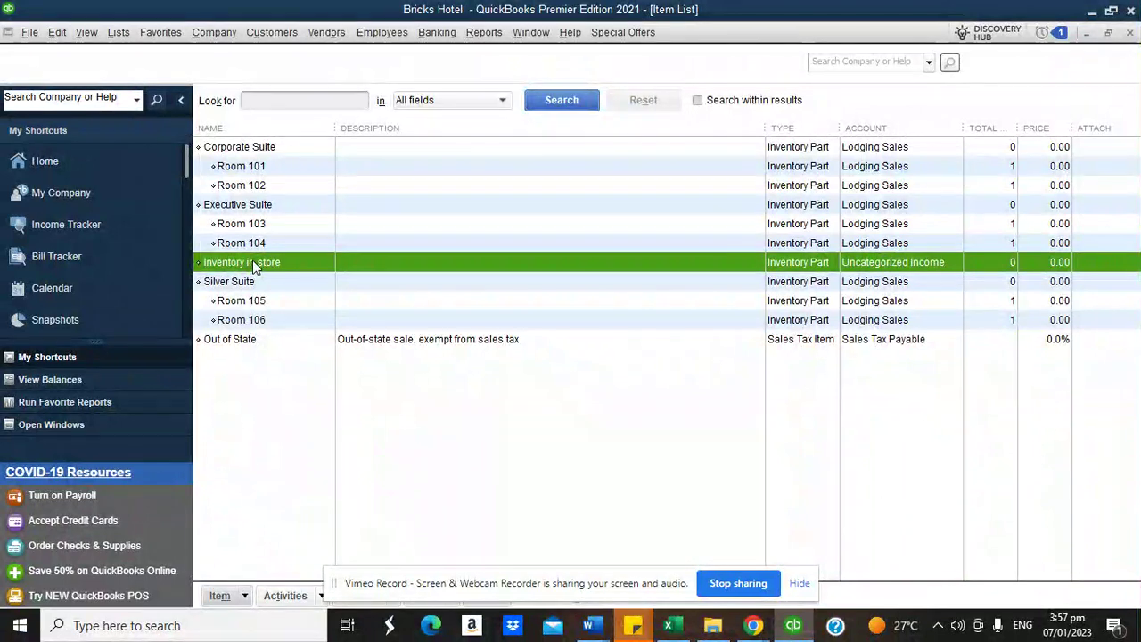
{"action": "left_click", "coordinate": [239, 595]}
Step: Start a new inventory part named Soap with 12000 on hand
{"action": "left_click", "coordinate": [229, 318]}
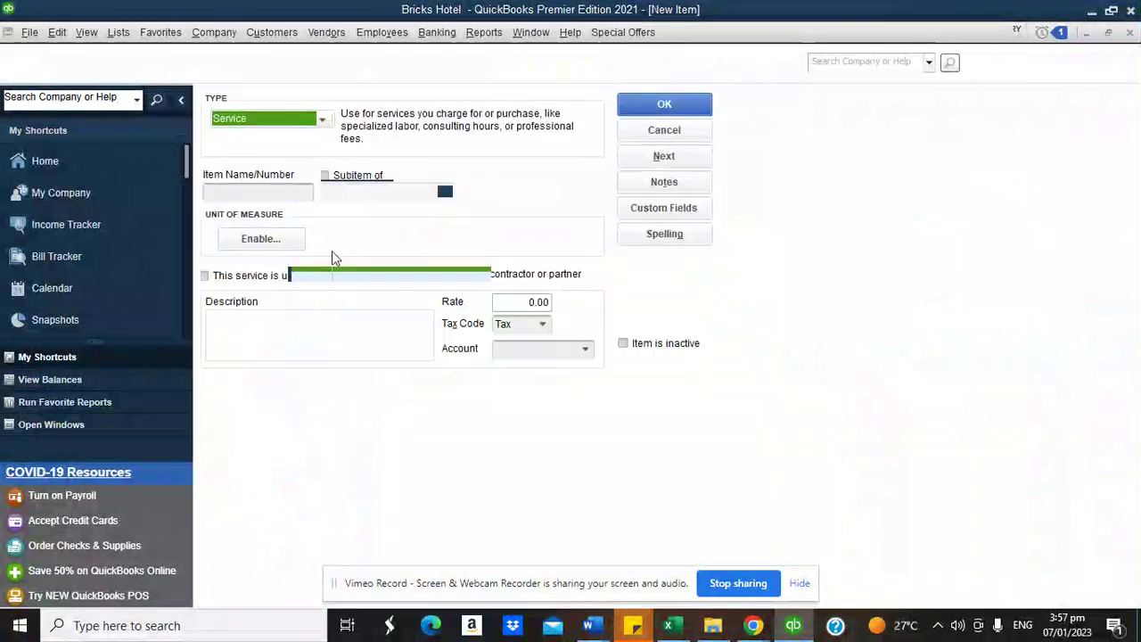
{"action": "left_click", "coordinate": [264, 165]}
{"action": "left_click", "coordinate": [264, 191]}
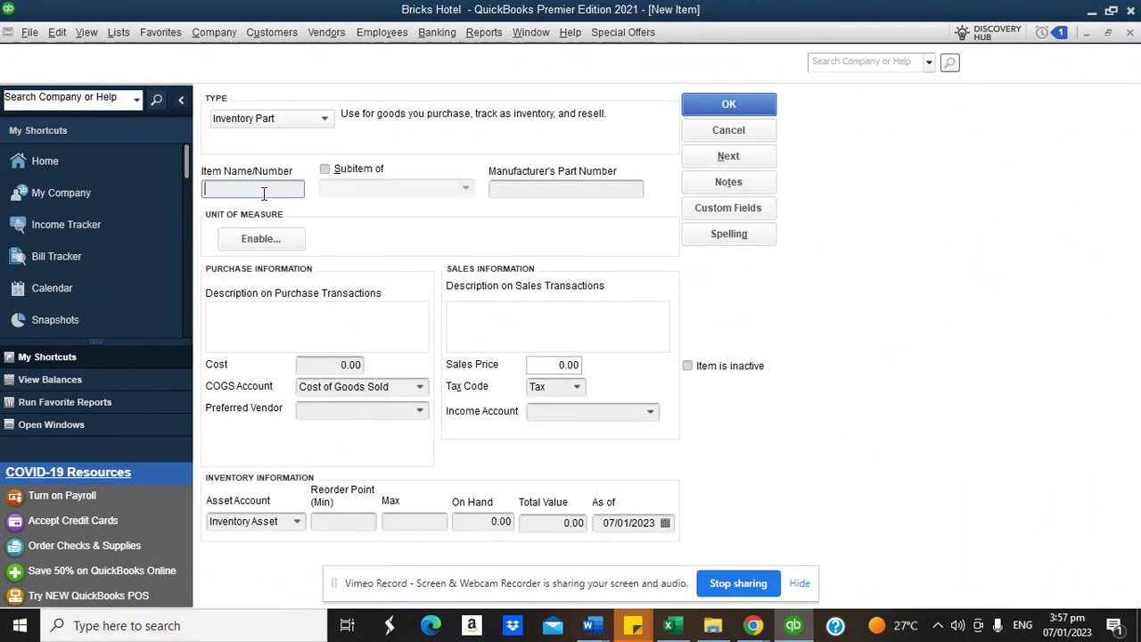
{"action": "type", "text": "Soap"}
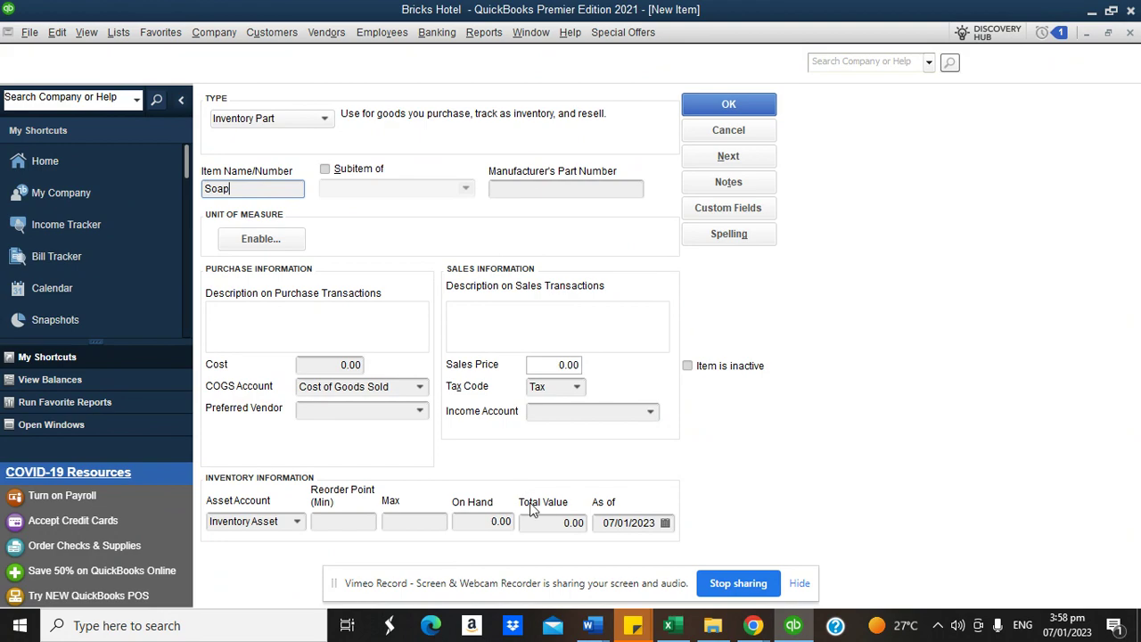
{"action": "left_click", "coordinate": [480, 522]}
{"action": "type", "text": "12000"}
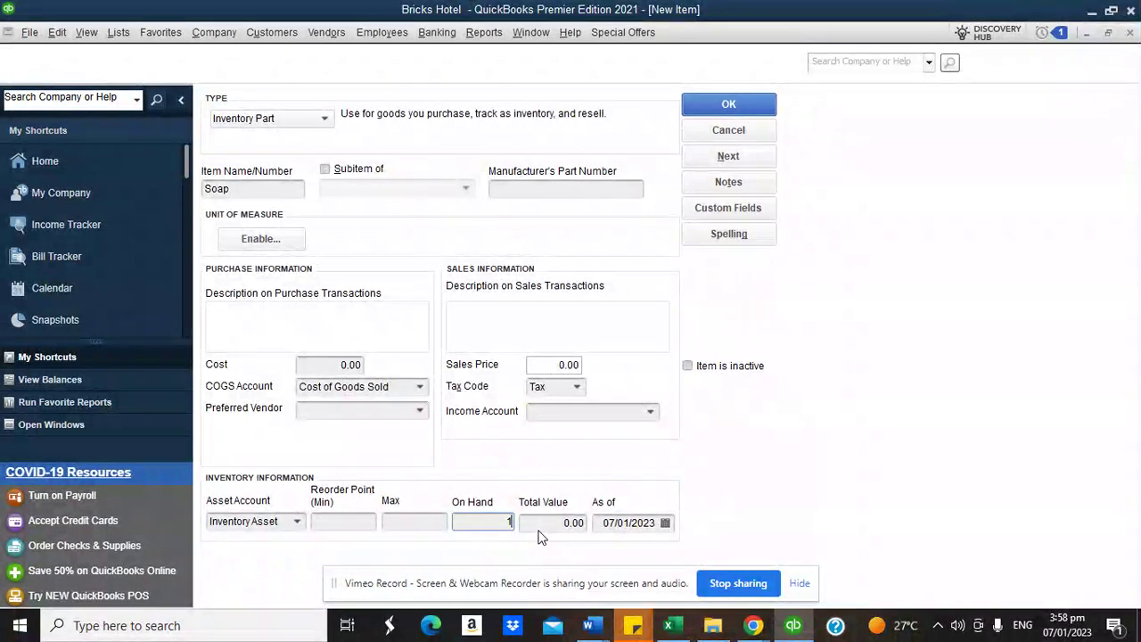
Step: Give Soap a custom Pieces (P) unit and Uncategorized Income account, then save it
{"action": "left_click", "coordinate": [267, 239]}
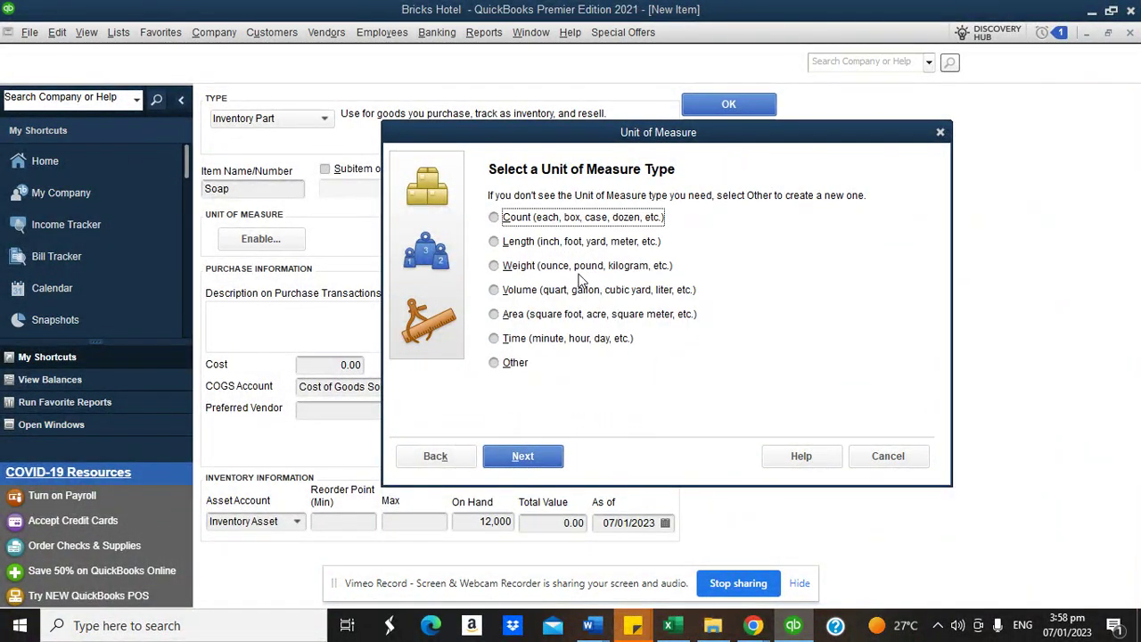
{"action": "left_click", "coordinate": [515, 364]}
{"action": "left_click", "coordinate": [523, 455]}
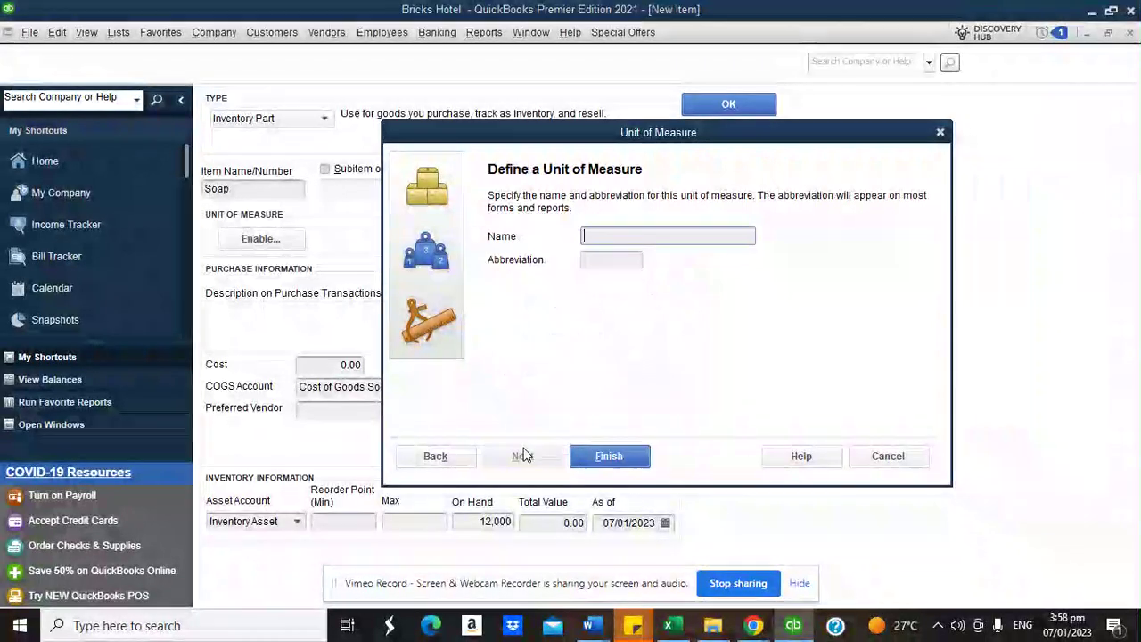
{"action": "type", "text": "Pieces"}
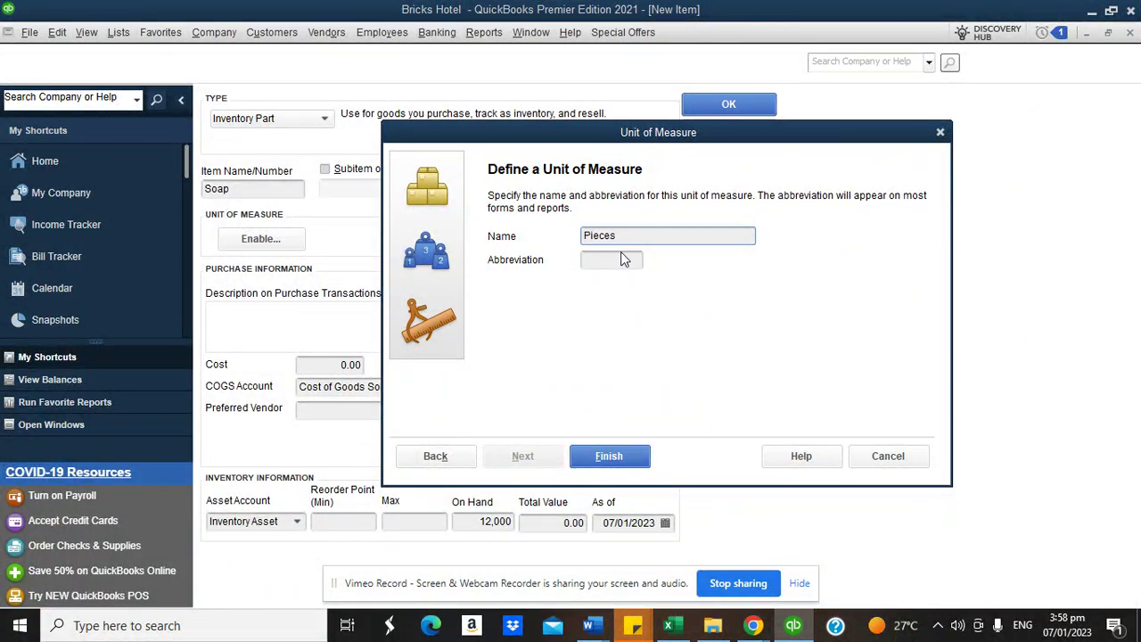
{"action": "left_click", "coordinate": [624, 258]}
{"action": "type", "text": "P"}
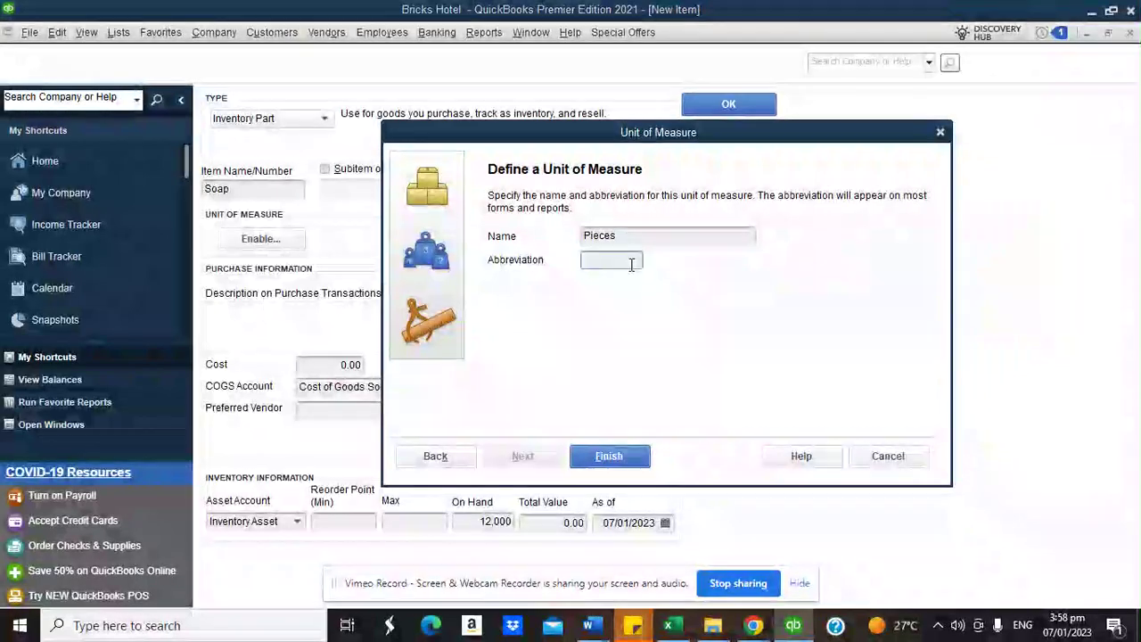
{"action": "left_click", "coordinate": [629, 452]}
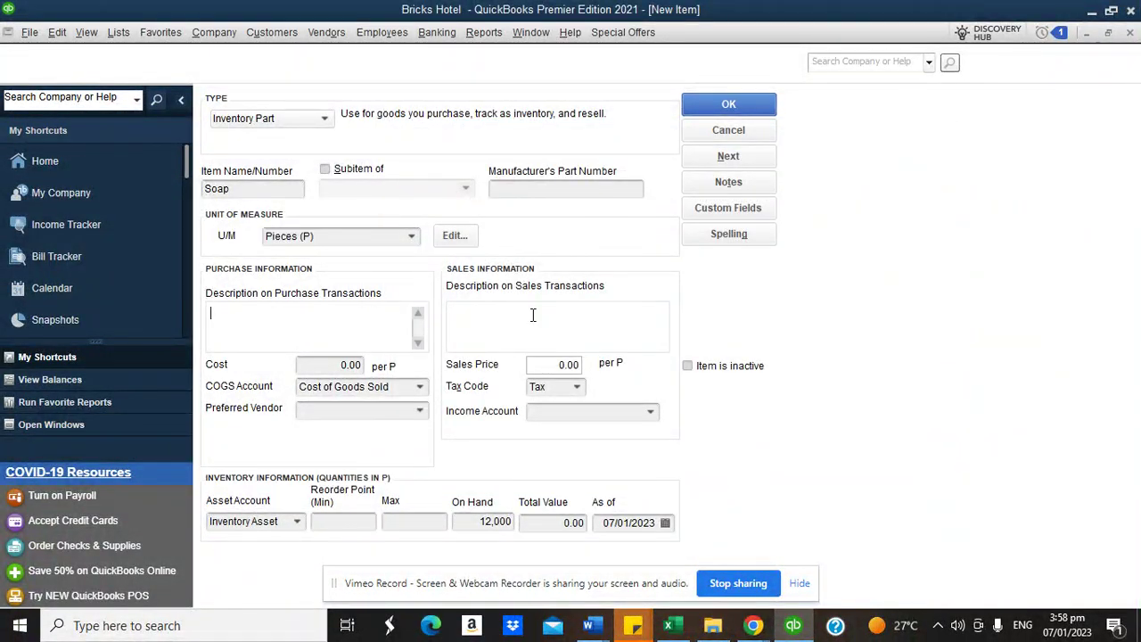
{"action": "left_click", "coordinate": [650, 412]}
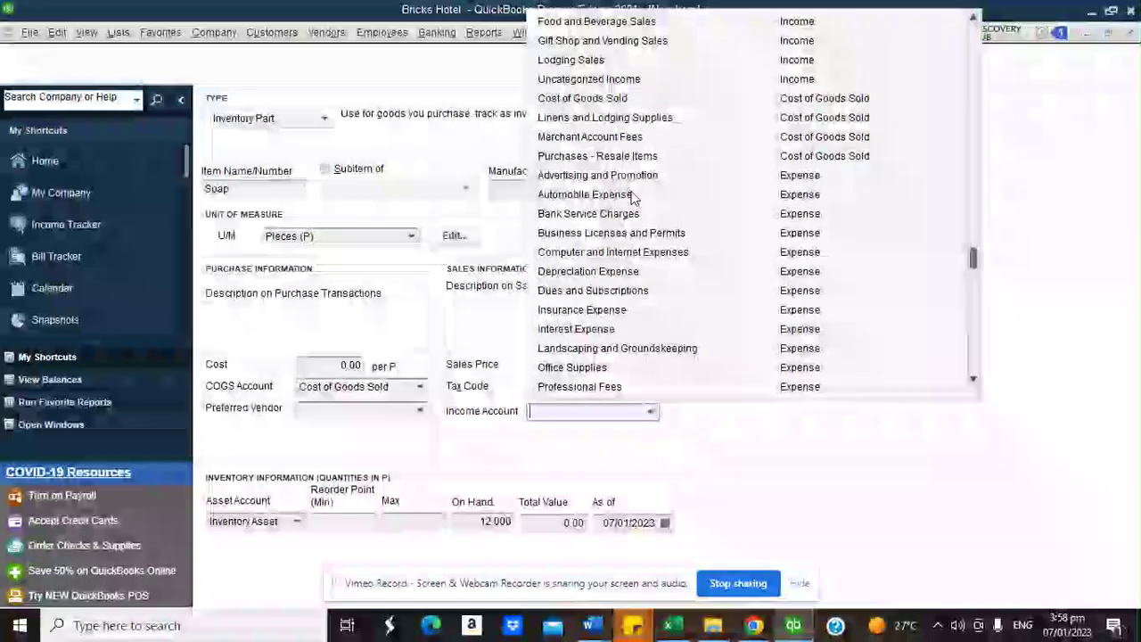
{"action": "left_click", "coordinate": [596, 82]}
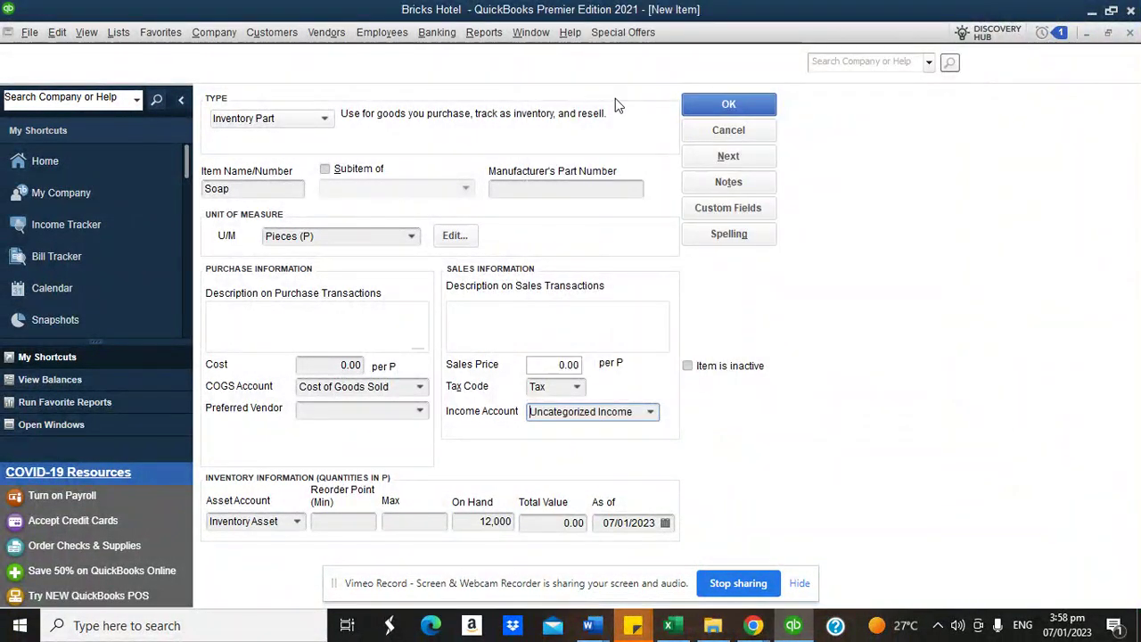
{"action": "left_click", "coordinate": [702, 103]}
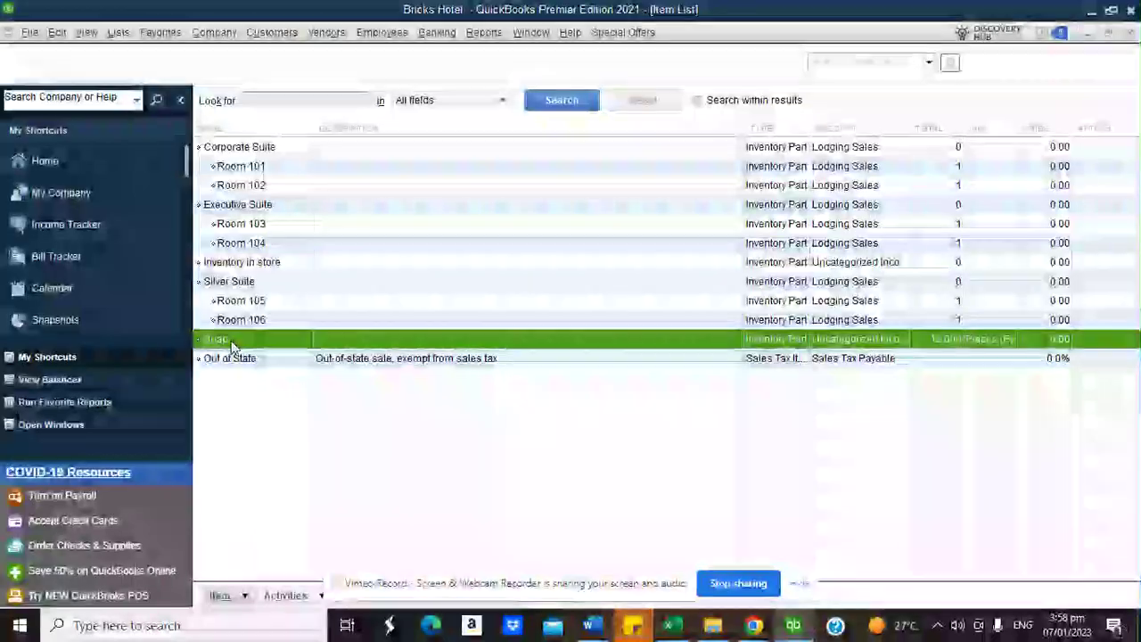
Step: Edit Soap to make it a subitem of Inventory in store
{"action": "right_click", "coordinate": [224, 336]}
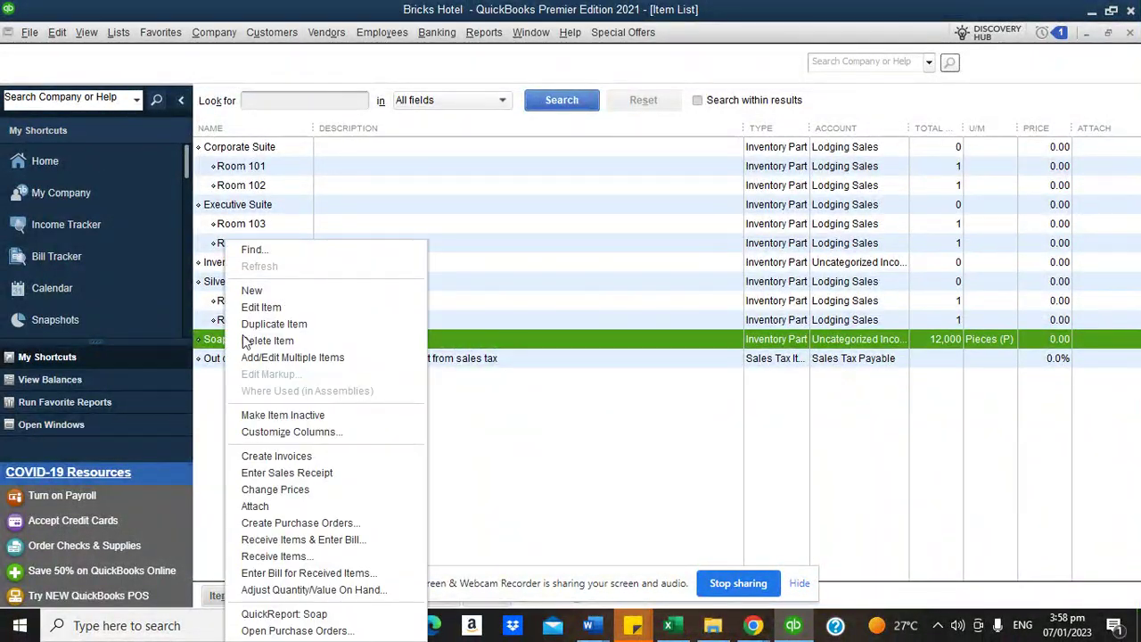
{"action": "left_click", "coordinate": [268, 305]}
{"action": "left_click", "coordinate": [325, 169]}
{"action": "left_click", "coordinate": [466, 187]}
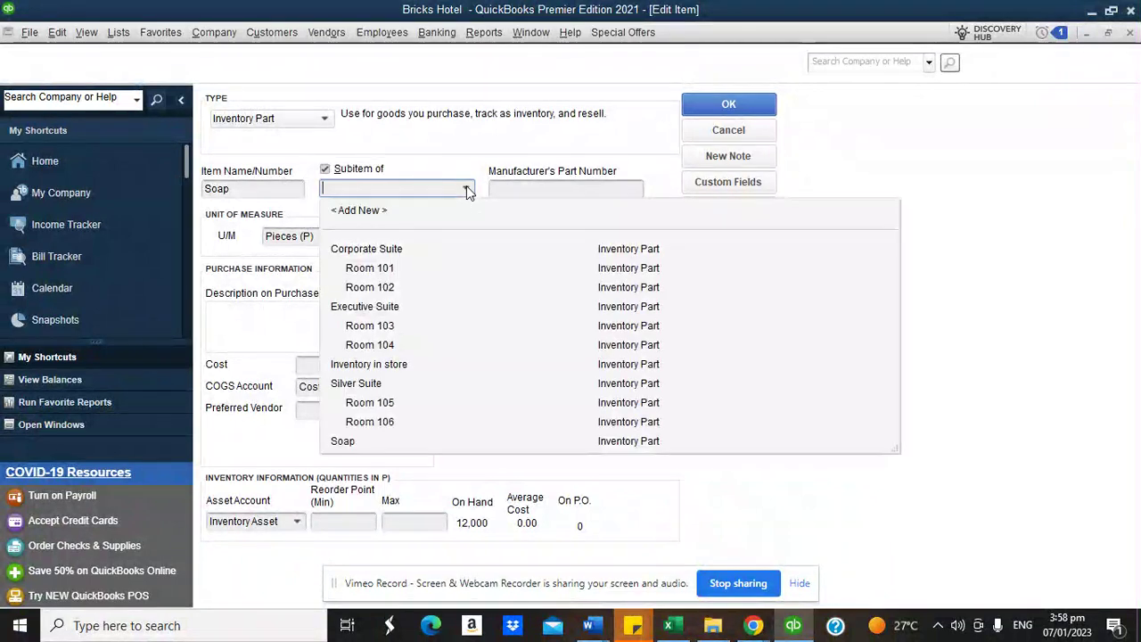
{"action": "left_click", "coordinate": [371, 366]}
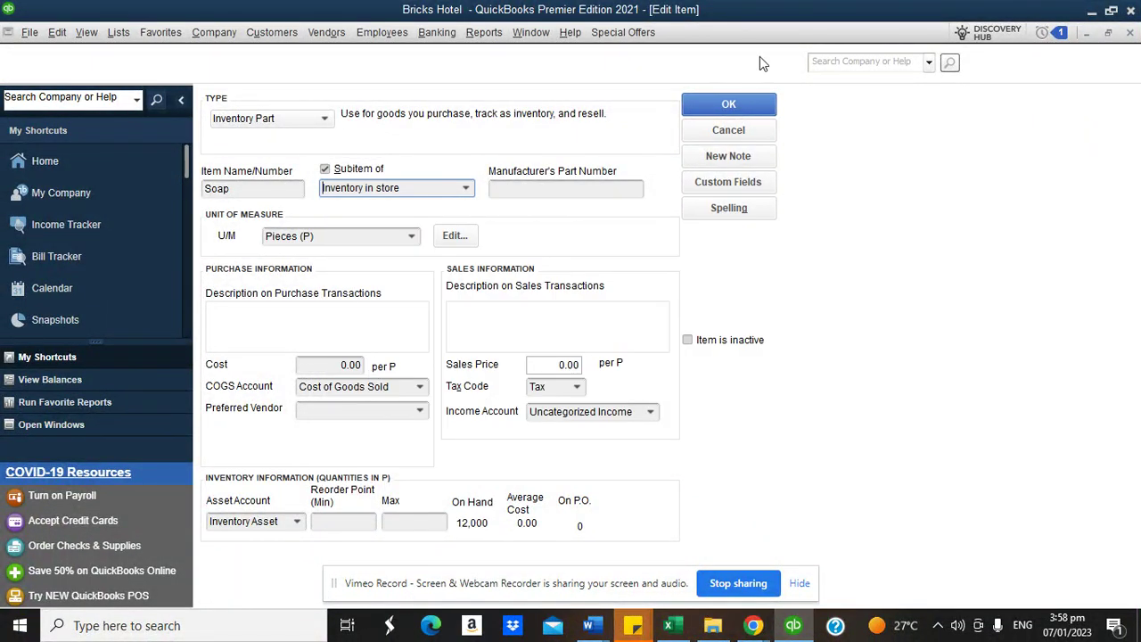
{"action": "left_click", "coordinate": [730, 103]}
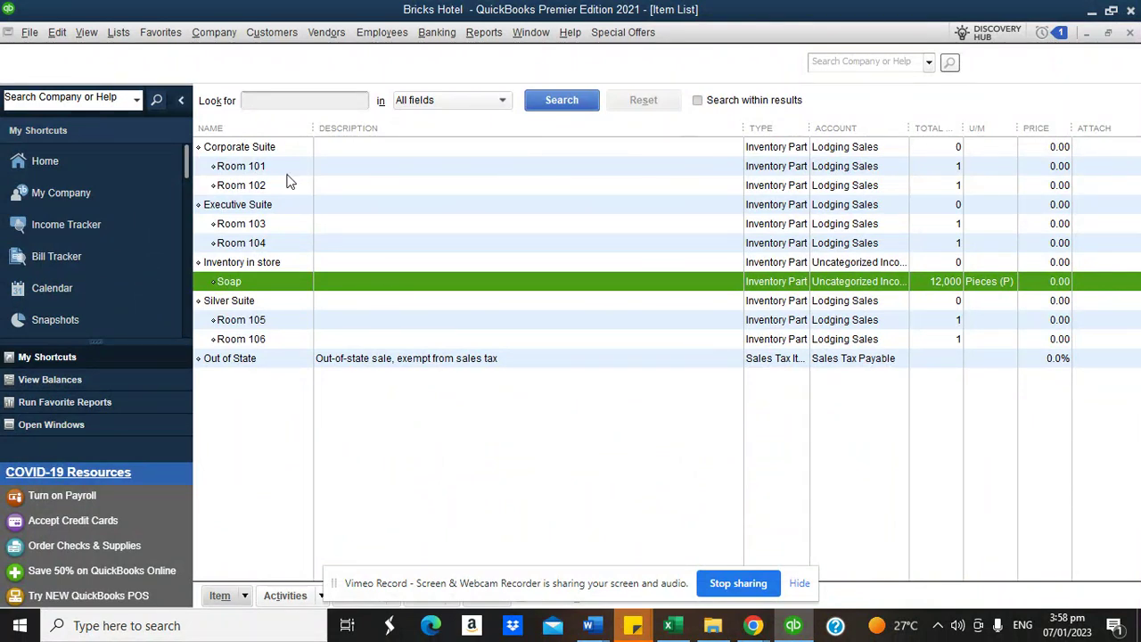
Step: Review the task list in the Chrome Notepad window, then go back to the QuickBooks Home page
{"action": "left_click", "coordinate": [751, 627]}
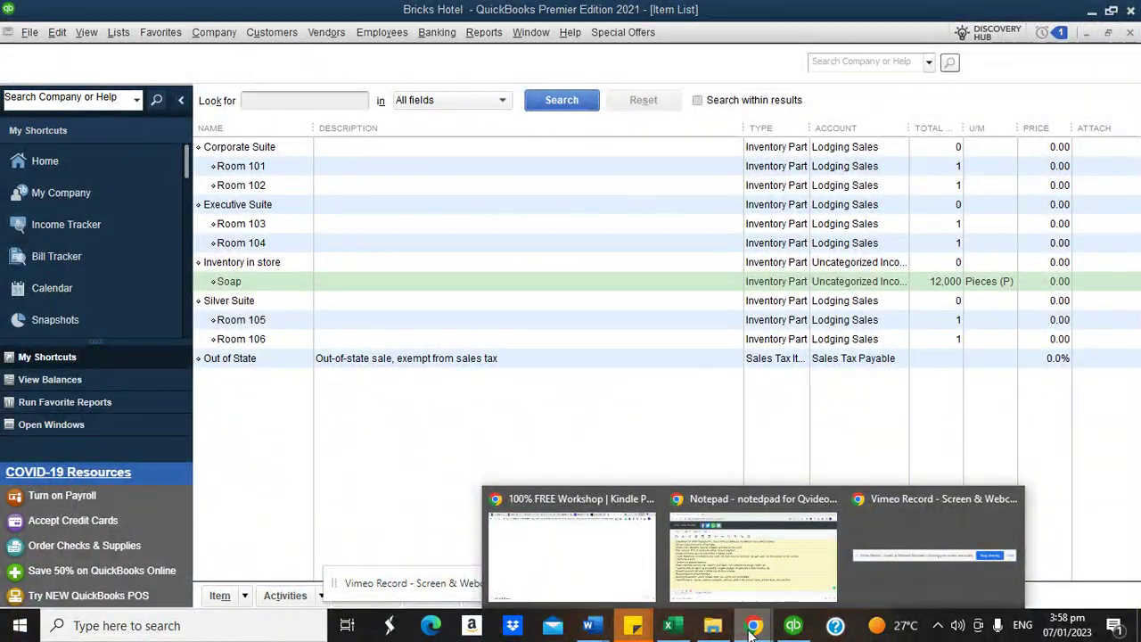
{"action": "left_click", "coordinate": [753, 564]}
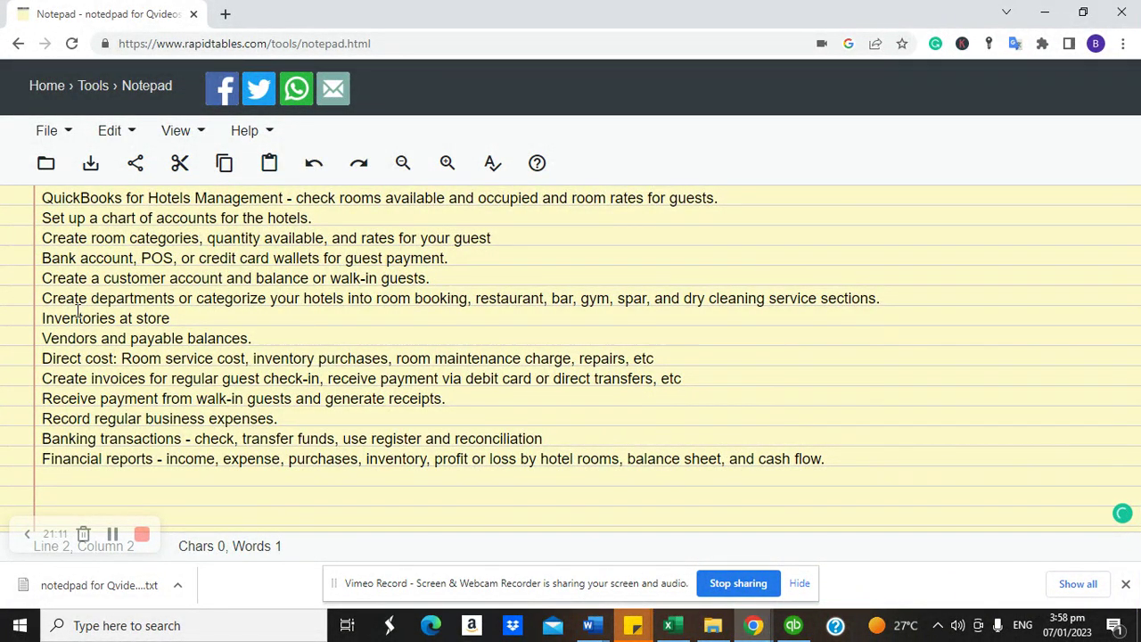
{"action": "left_click", "coordinate": [794, 625]}
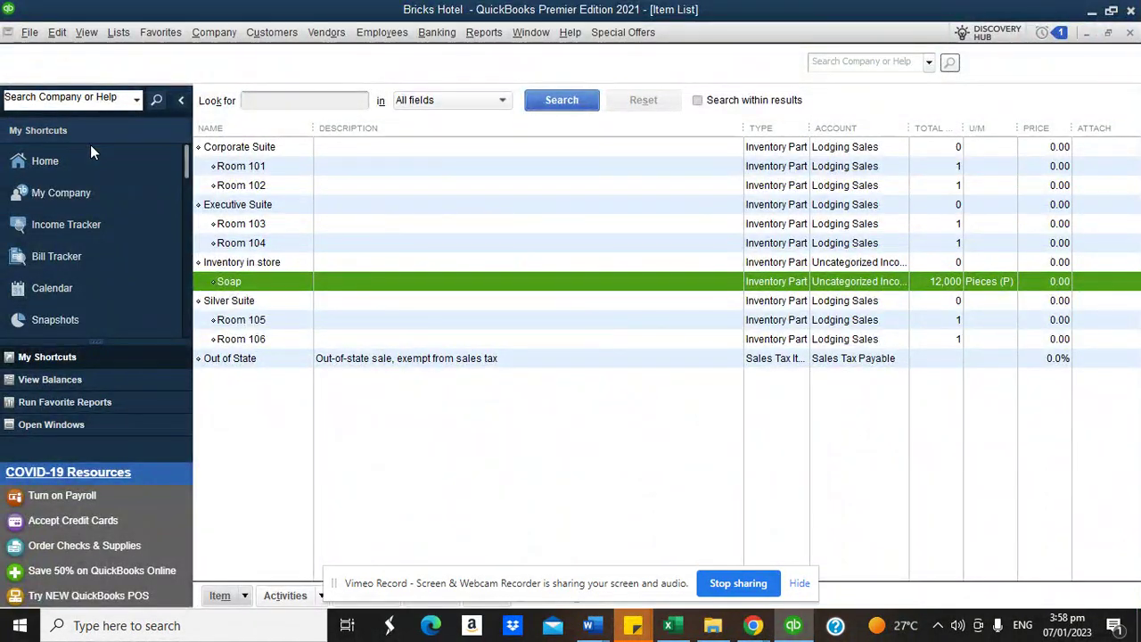
{"action": "left_click", "coordinate": [87, 159]}
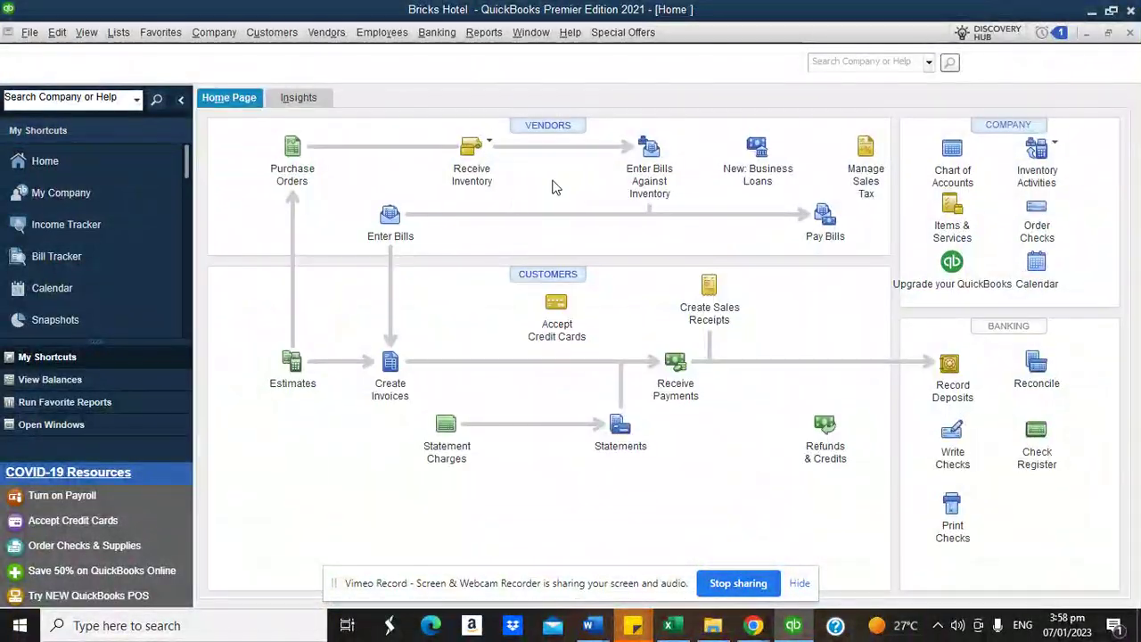
Step: In the Vendor Center, create Soal Supplied Ltd with a 12000 opening balance dated 31/12/2022
{"action": "left_click", "coordinate": [556, 130]}
{"action": "left_click", "coordinate": [270, 98]}
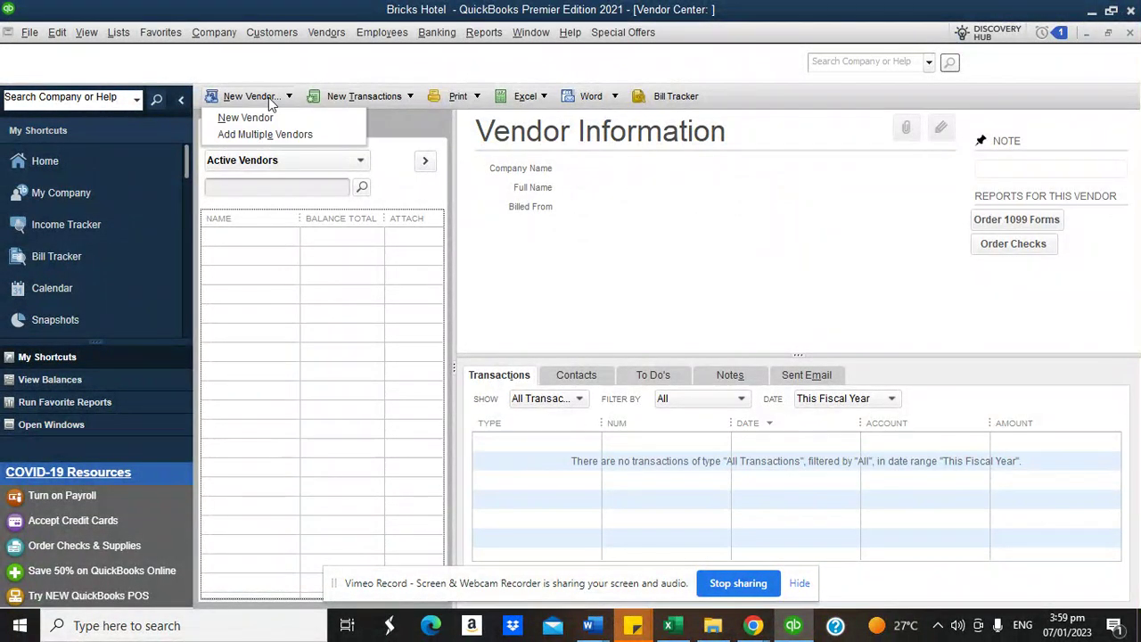
{"action": "left_click", "coordinate": [266, 117]}
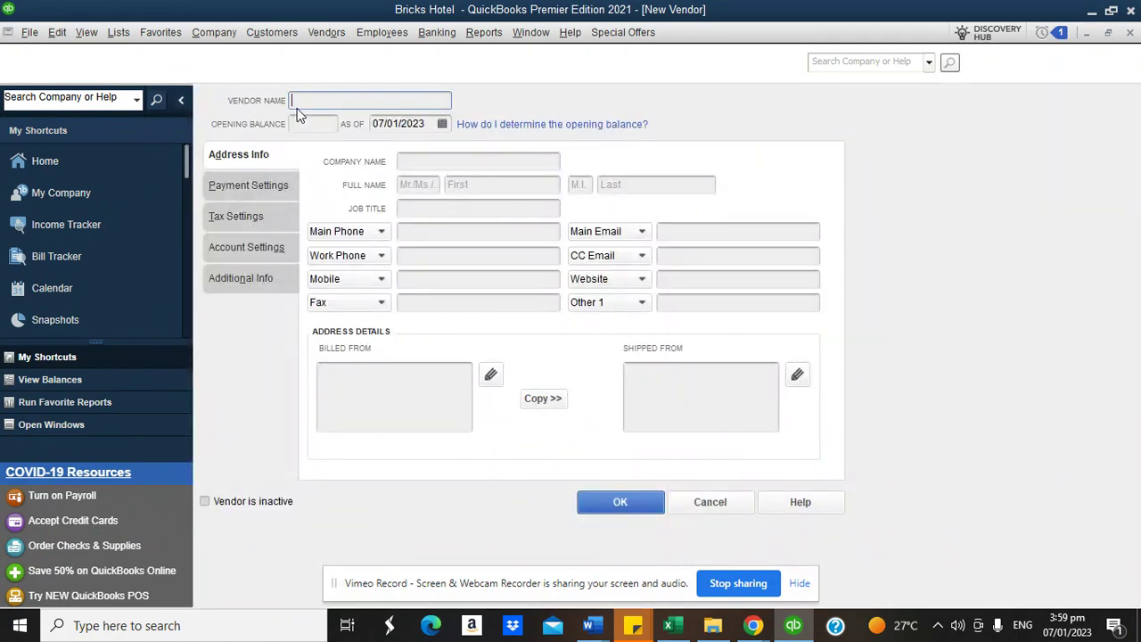
{"action": "type", "text": "Soal Supplied "}
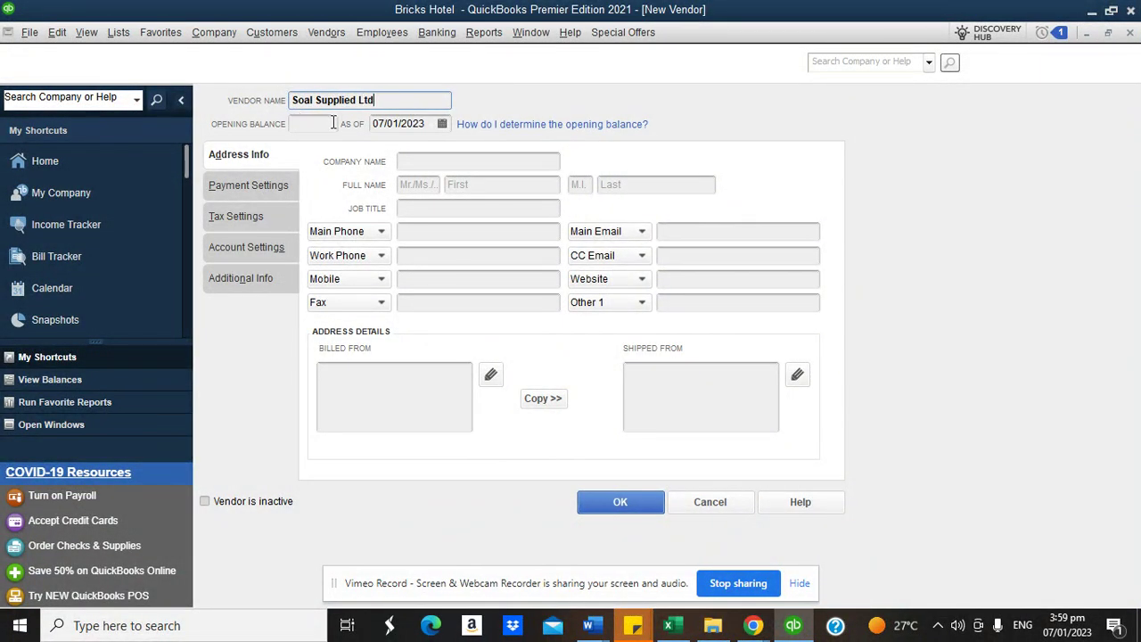
{"action": "type", "text": "Ltd"}
{"action": "left_click", "coordinate": [304, 126]}
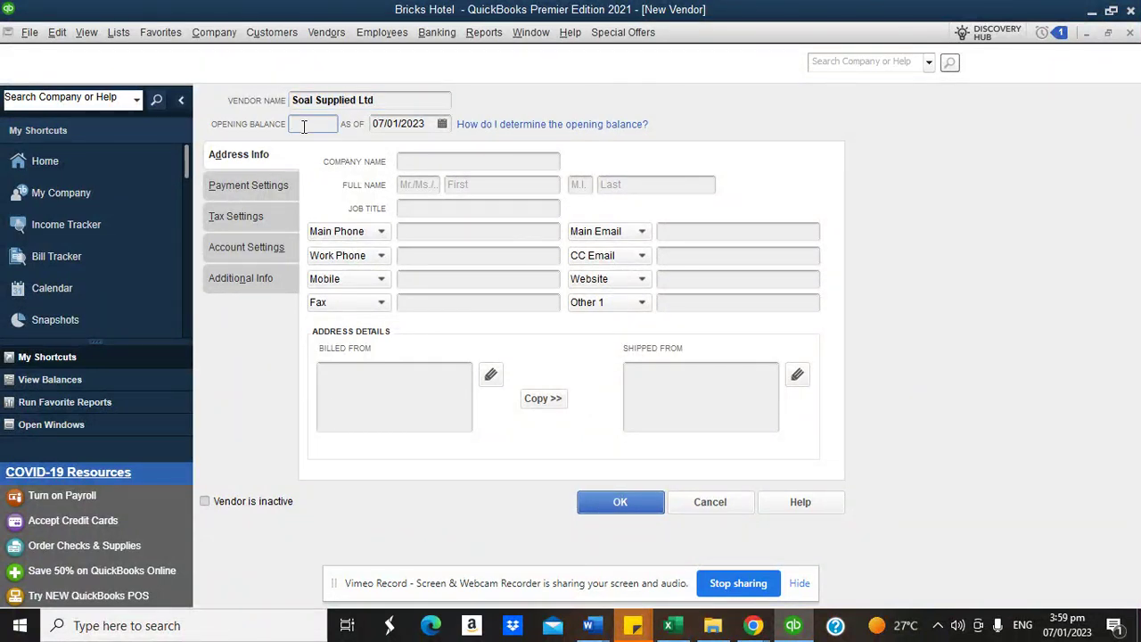
{"action": "type", "text": "12000"}
{"action": "left_click", "coordinate": [443, 125]}
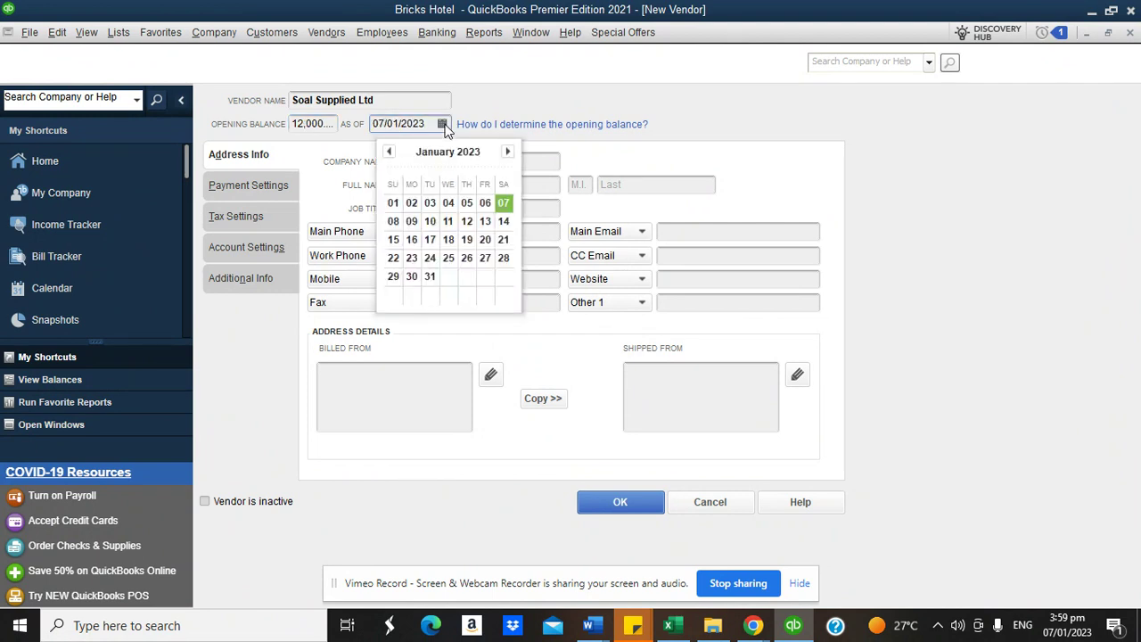
{"action": "left_click", "coordinate": [389, 152]}
{"action": "left_click", "coordinate": [505, 276]}
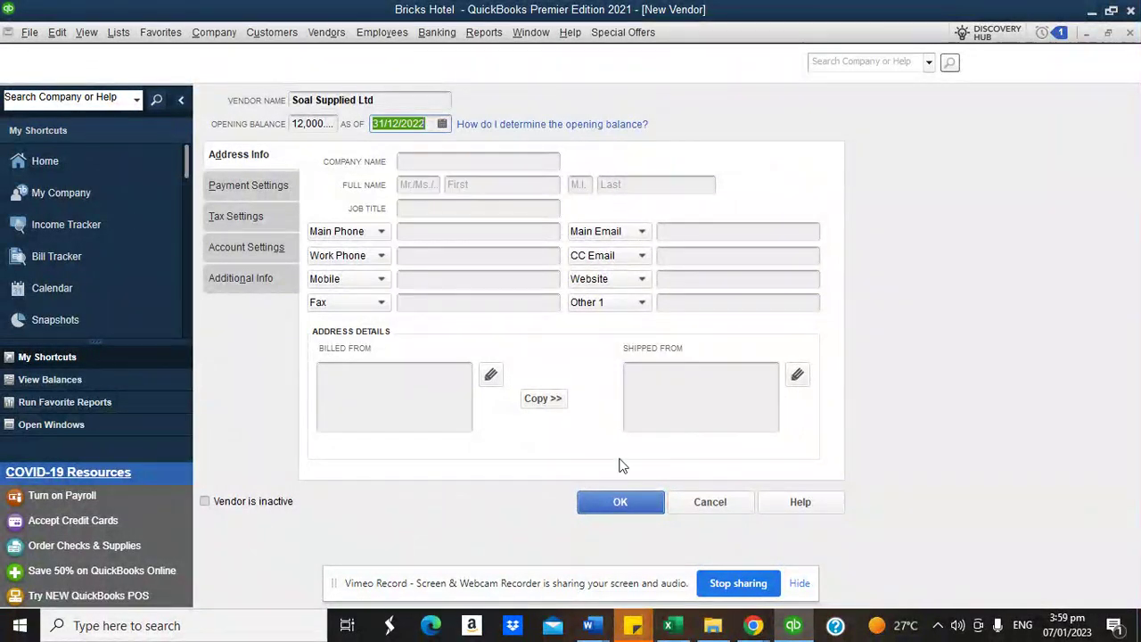
{"action": "left_click", "coordinate": [629, 503]}
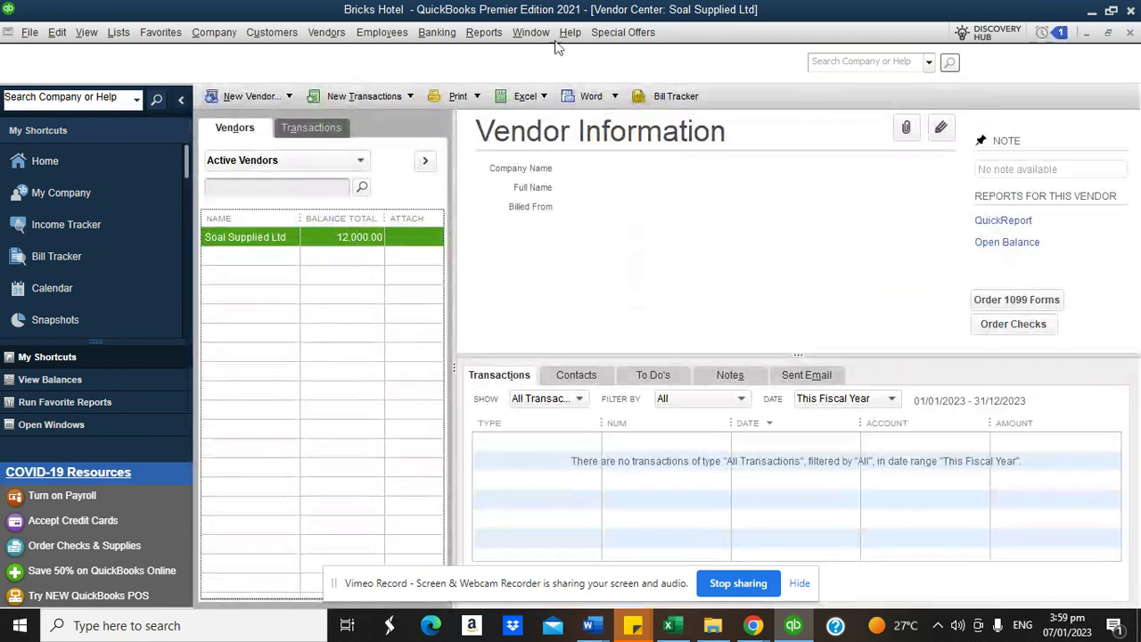
Step: Open the Vendor Balance Summary report from Vendors & Payables, then close it
{"action": "left_click", "coordinate": [495, 34]}
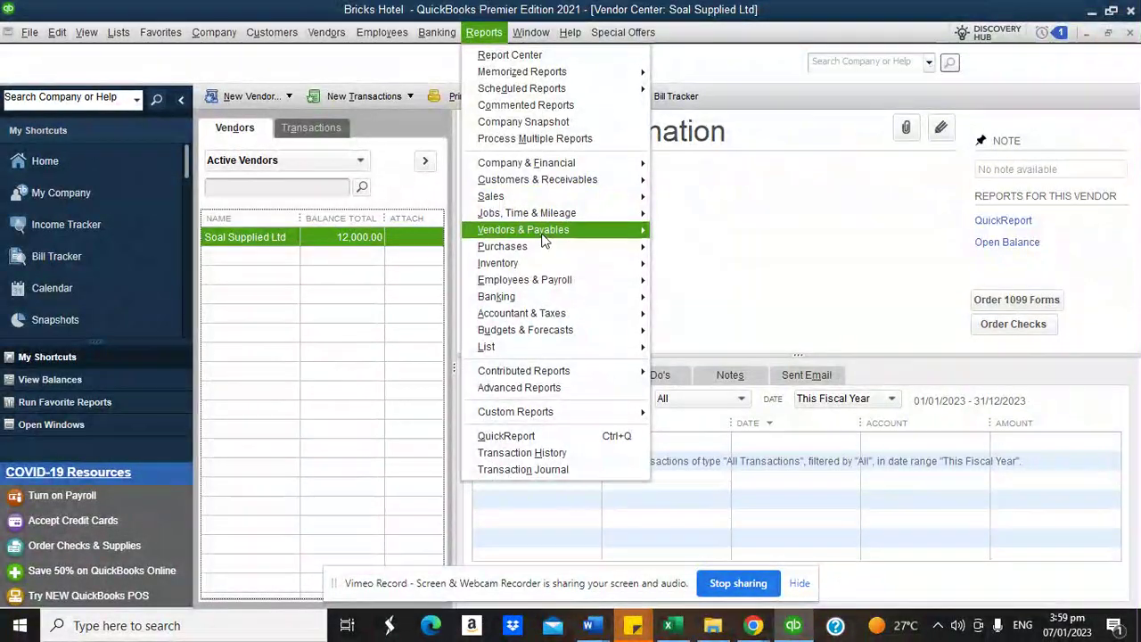
{"action": "mouse_move", "coordinate": [552, 230]}
{"action": "left_click", "coordinate": [718, 266]}
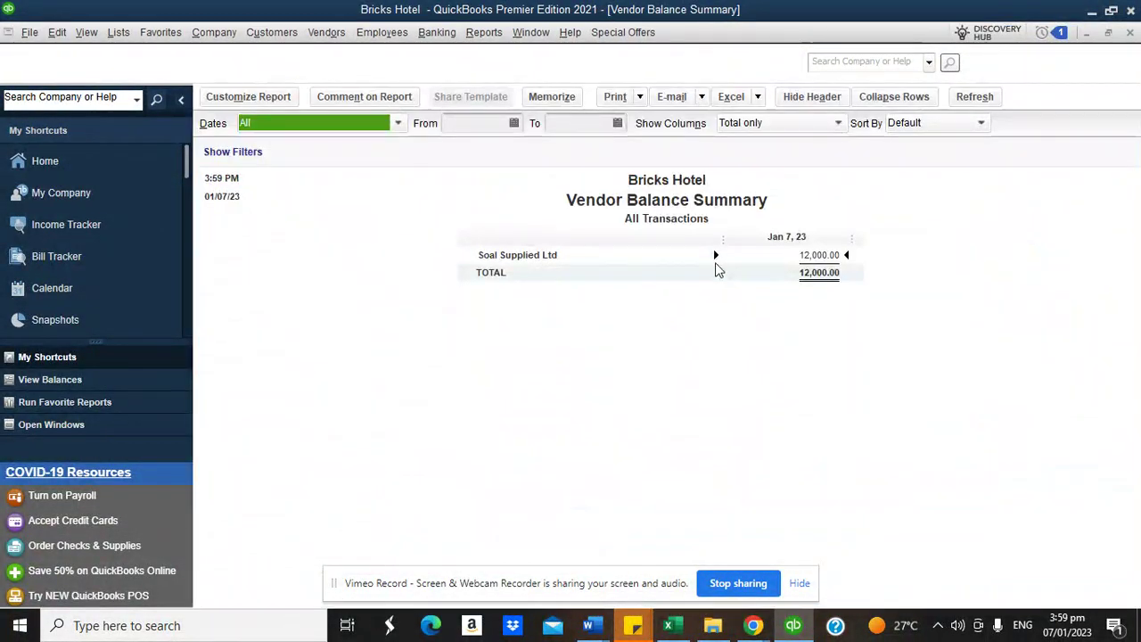
{"action": "left_click", "coordinate": [1129, 33]}
Step: Return to the Home page and bring the hotel-management notes into view
{"action": "left_click", "coordinate": [108, 159]}
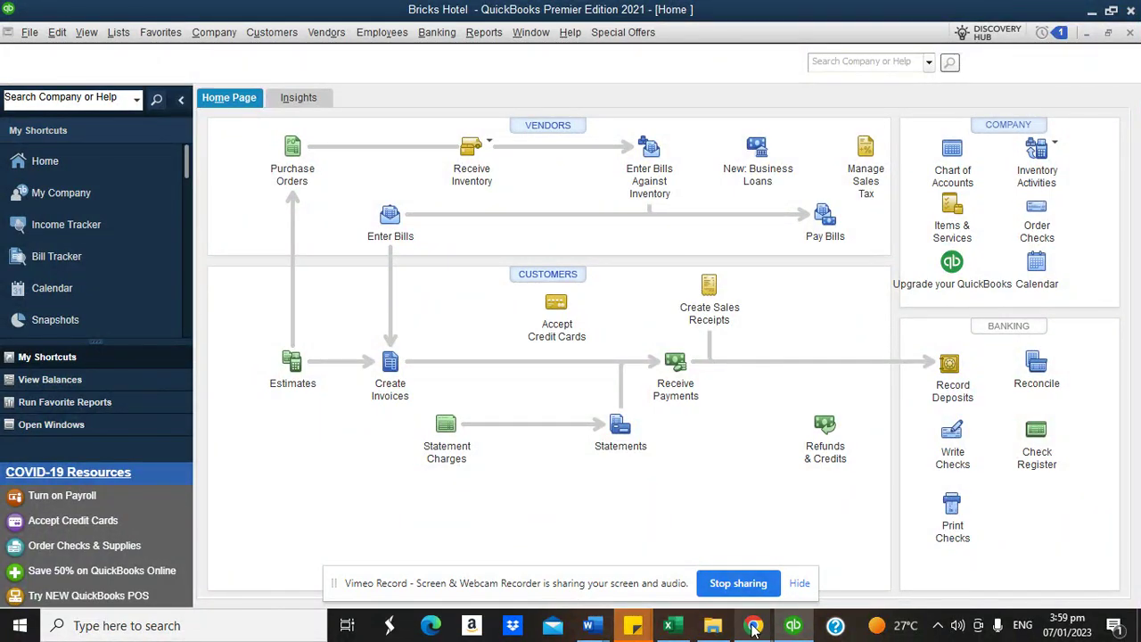
{"action": "mouse_move", "coordinate": [754, 624]}
{"action": "left_click", "coordinate": [739, 535]}
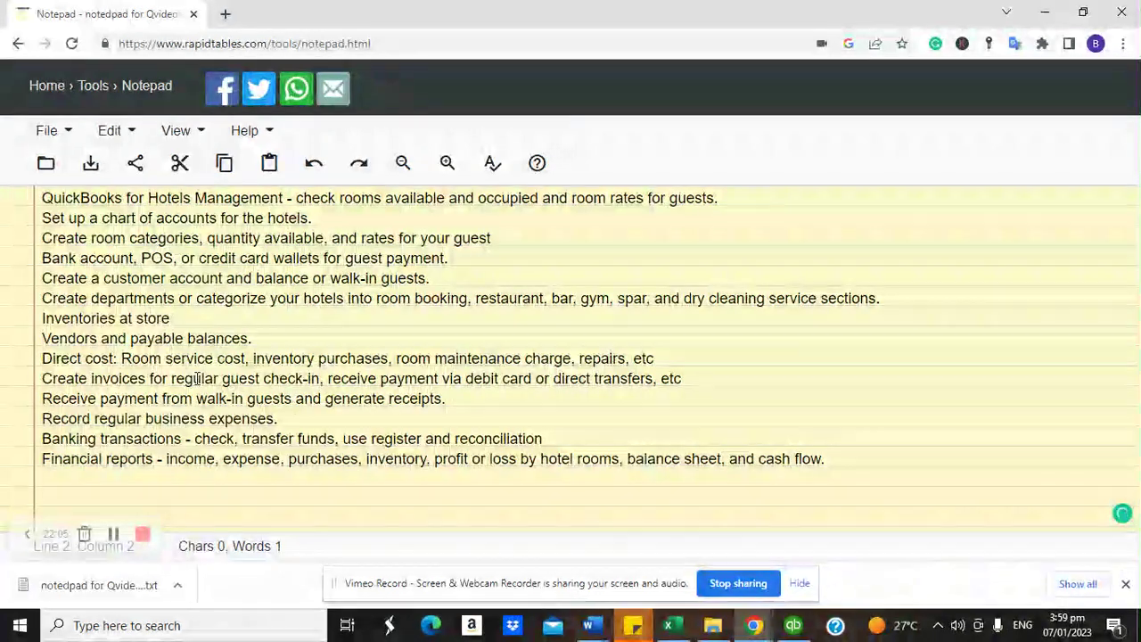
Step: Back in QuickBooks, open the Inventory Valuation Summary report from the Inventory reports
{"action": "left_click", "coordinate": [794, 625]}
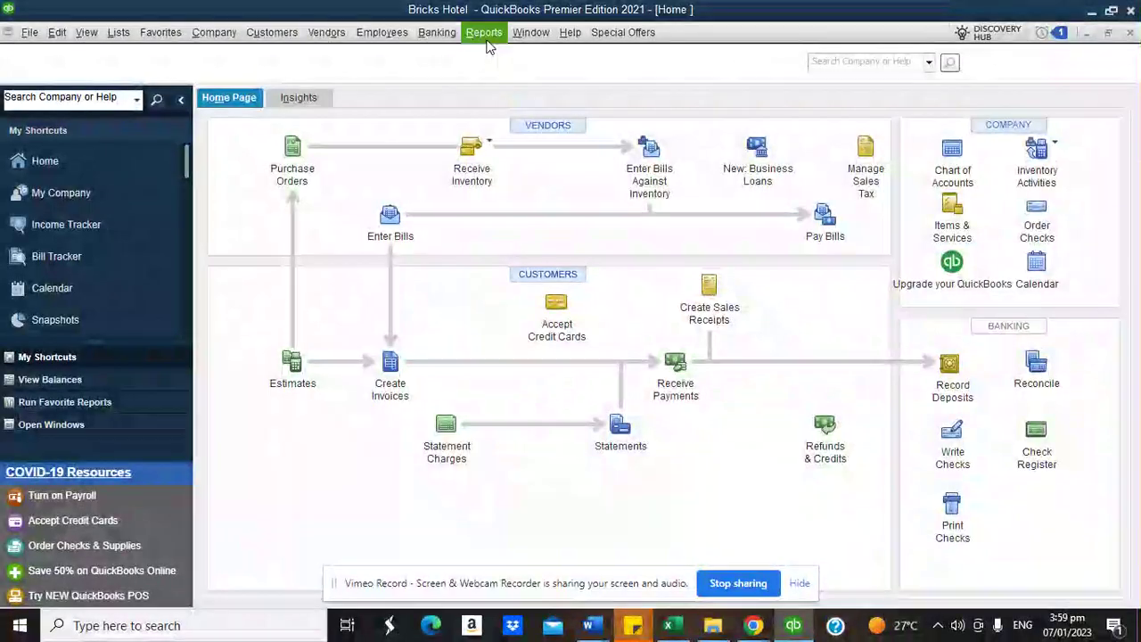
{"action": "left_click", "coordinate": [484, 33]}
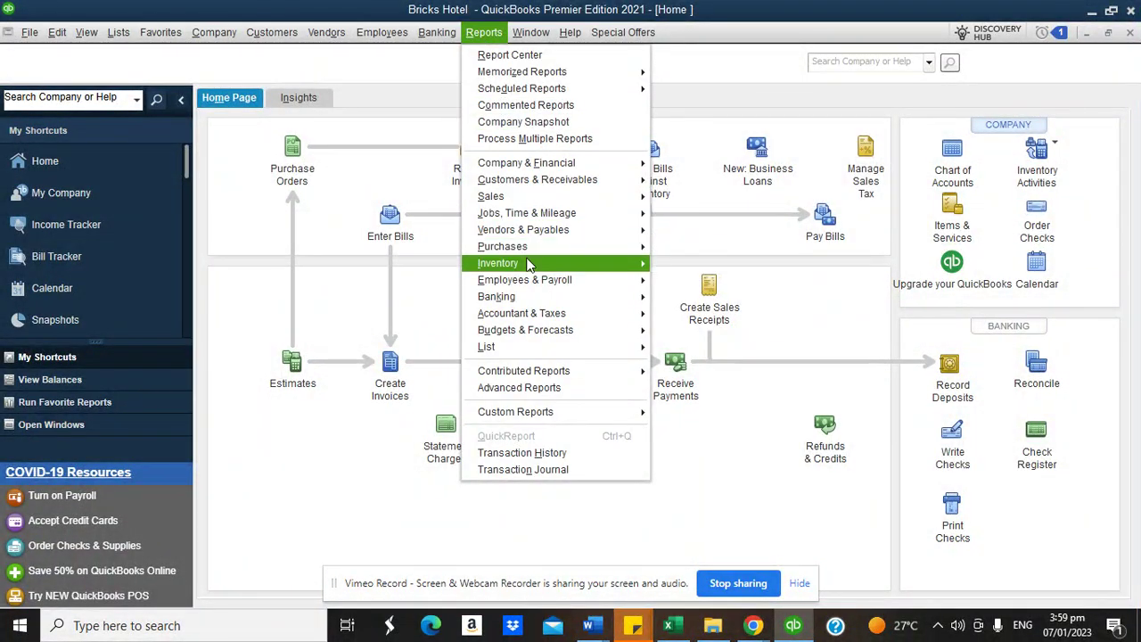
{"action": "left_click", "coordinate": [709, 268]}
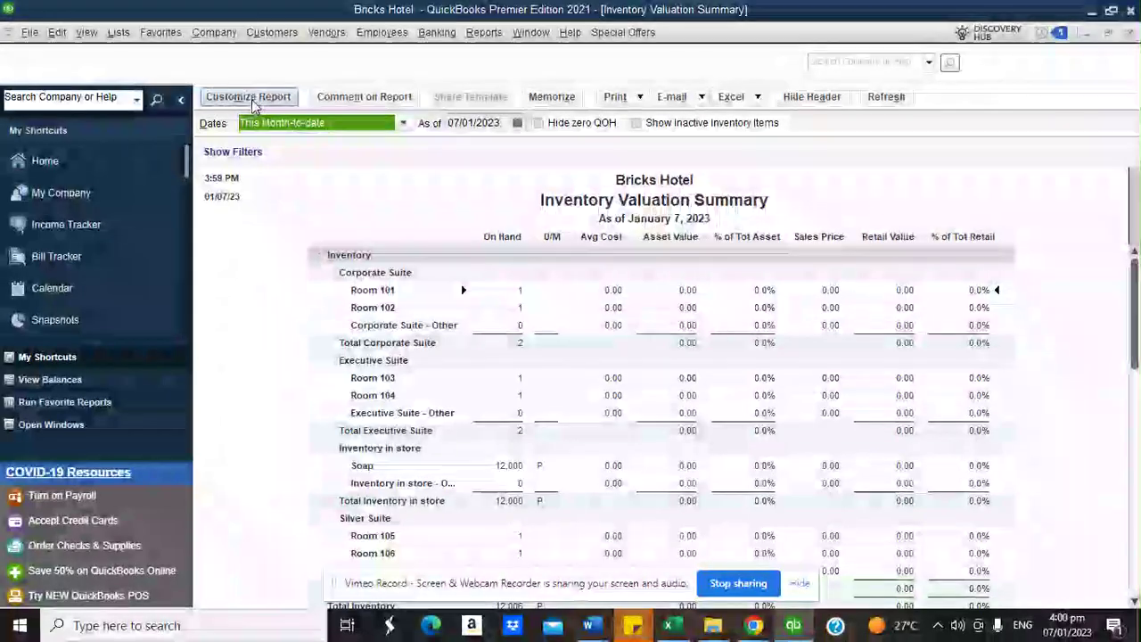
Step: Change the report's header title to 'Available Room for Booking'
{"action": "left_click", "coordinate": [254, 98]}
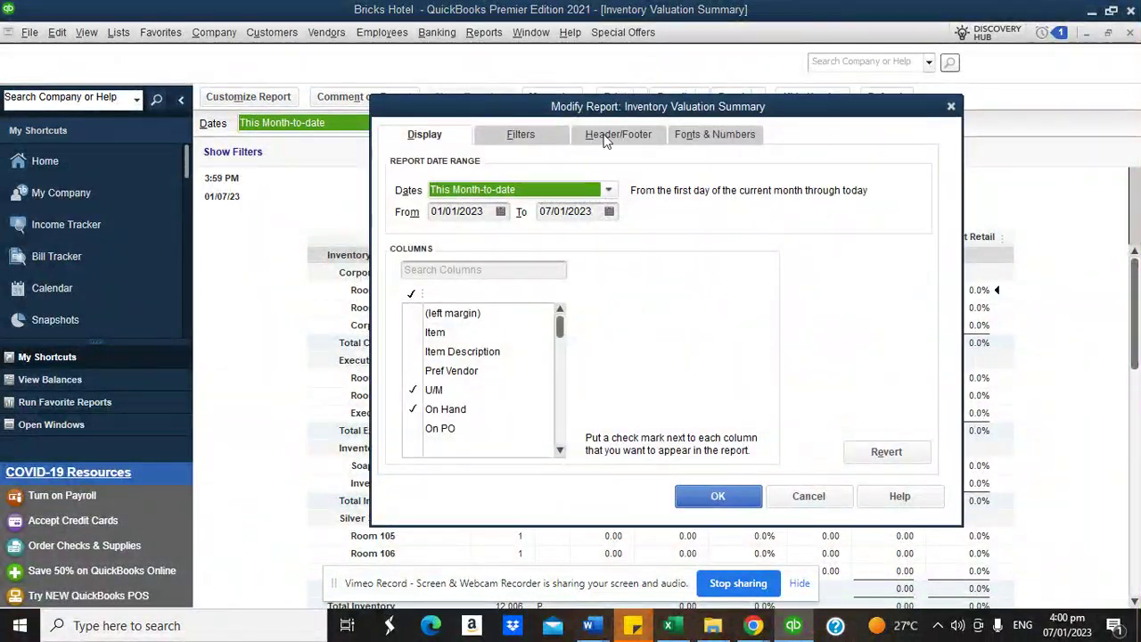
{"action": "left_click", "coordinate": [606, 136]}
{"action": "left_click_drag", "start_coordinate": [647, 221], "coordinate": [499, 219]}
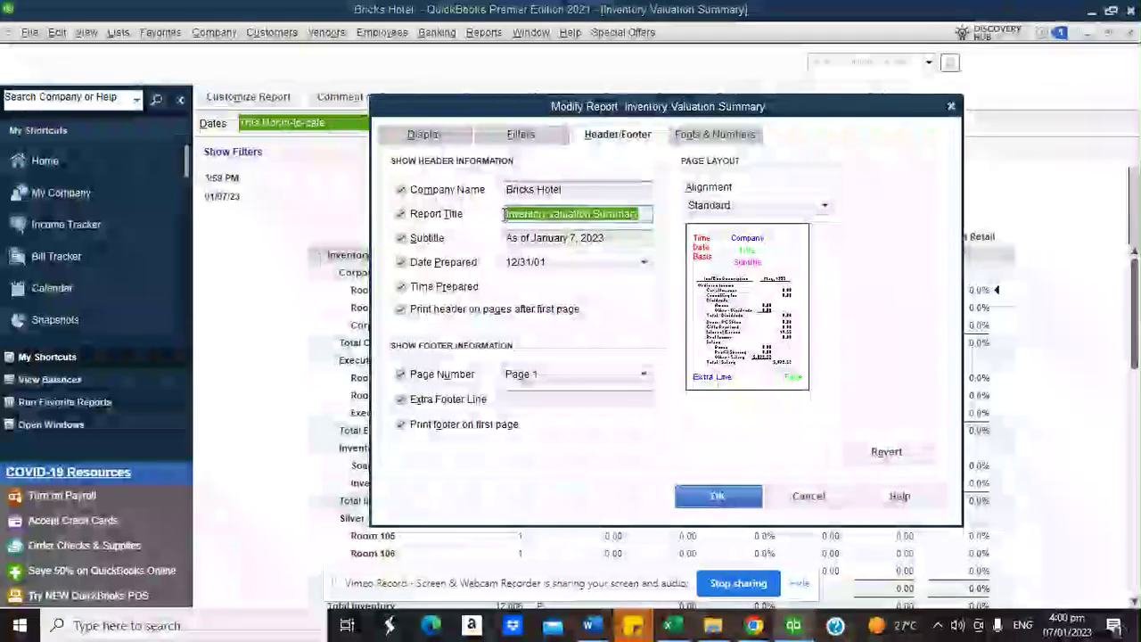
{"action": "type", "text": "Rooms "}
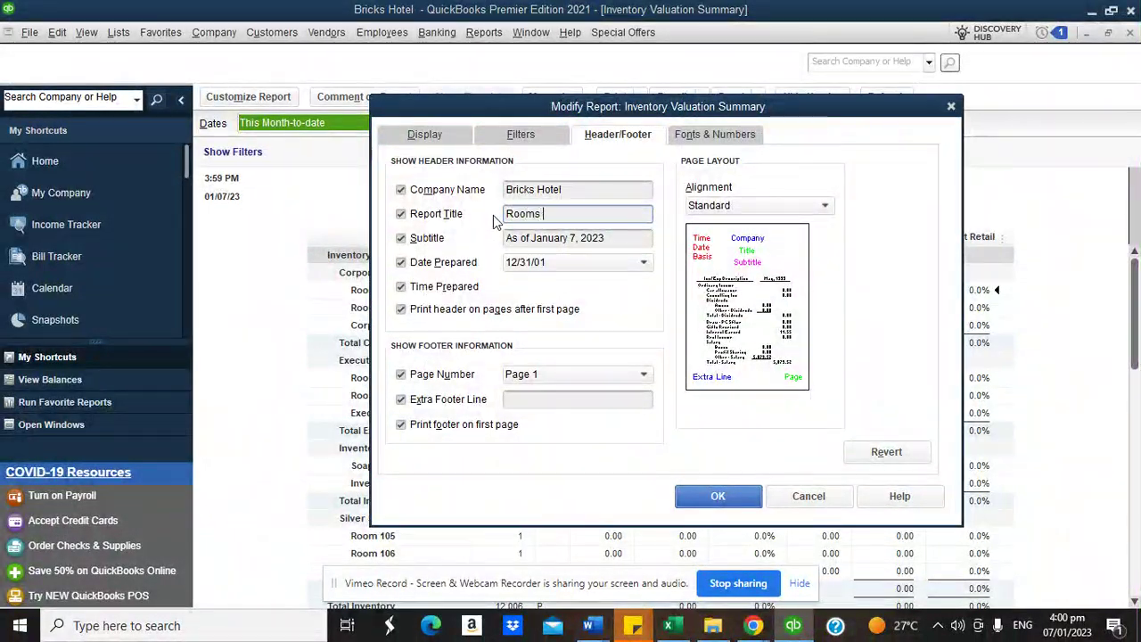
{"action": "type", "text": "Available"}
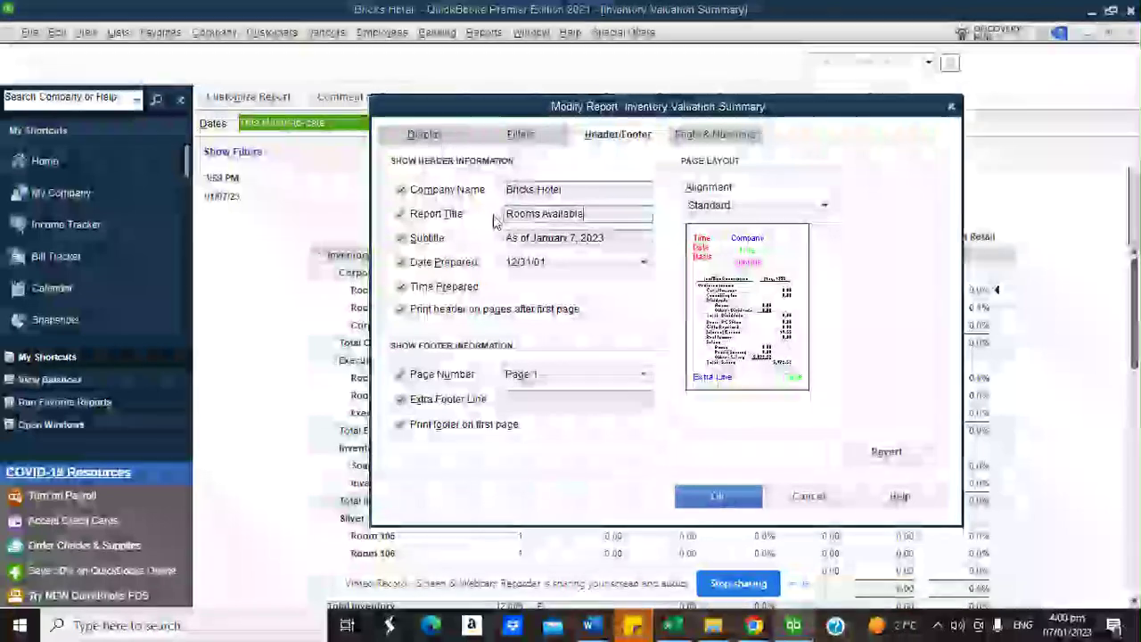
{"action": "key", "text": "ctrl+a"}
{"action": "key", "text": "BackSpace"}
{"action": "type", "text": "Available Room for B"}
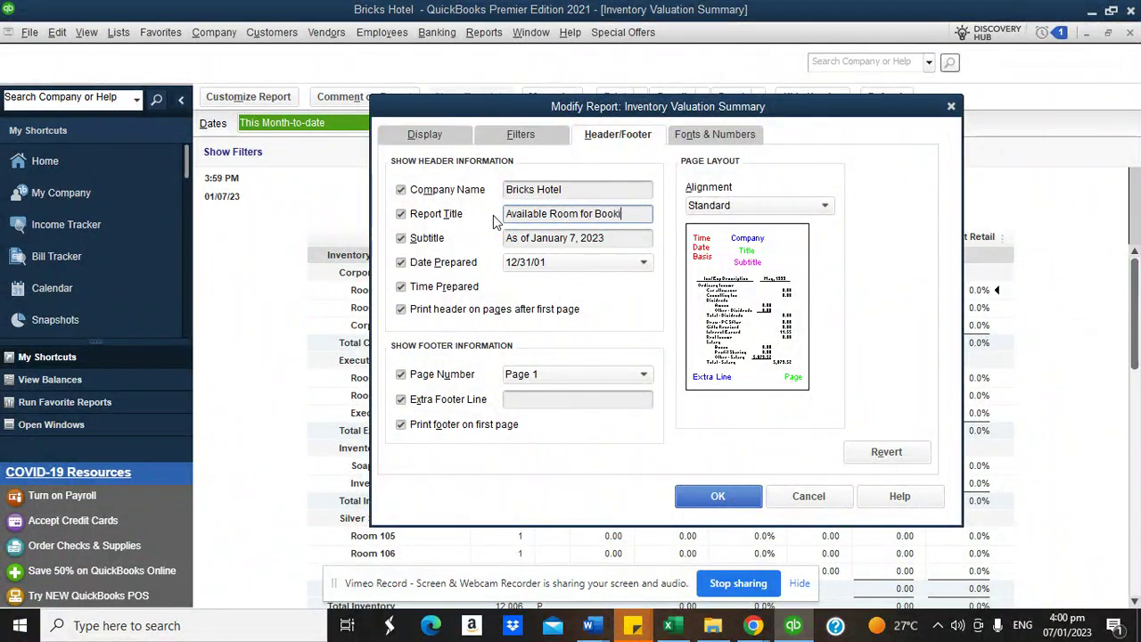
{"action": "left_click", "coordinate": [713, 492]}
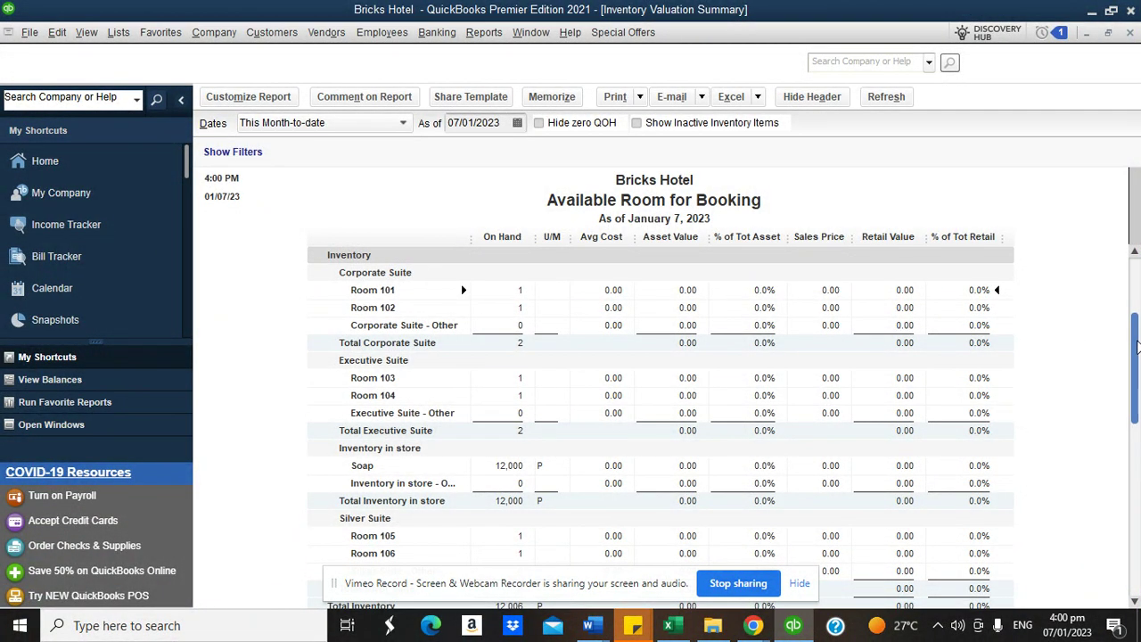
Step: Scroll through the Available Room for Booking report, then return to the Home page
{"action": "left_click_drag", "start_coordinate": [1137, 346], "coordinate": [1137, 412]}
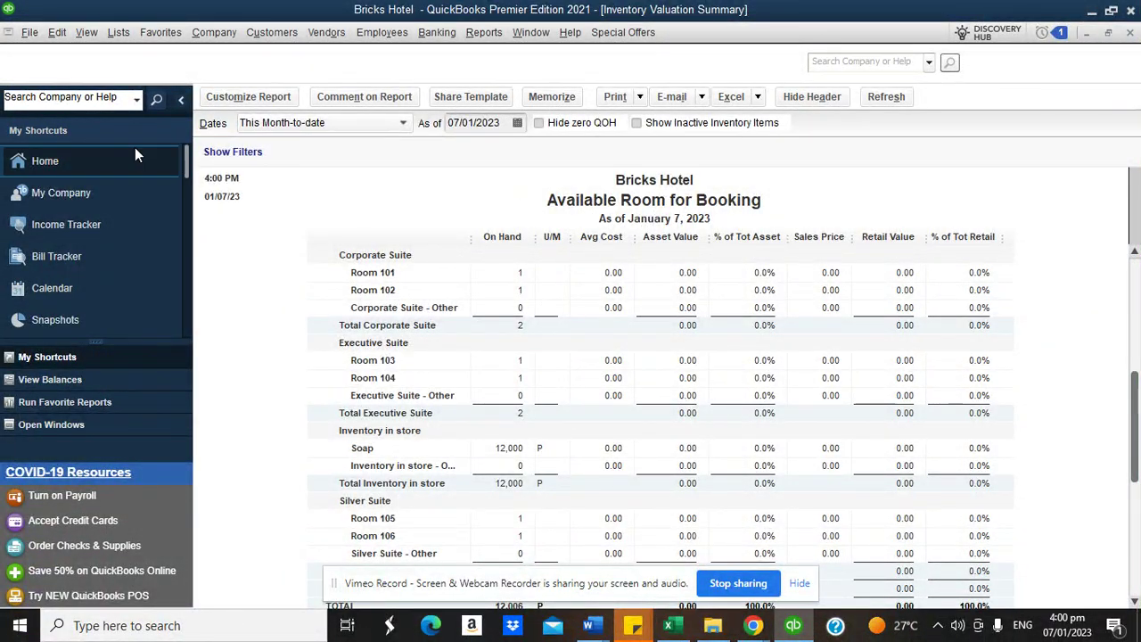
{"action": "left_click", "coordinate": [107, 152]}
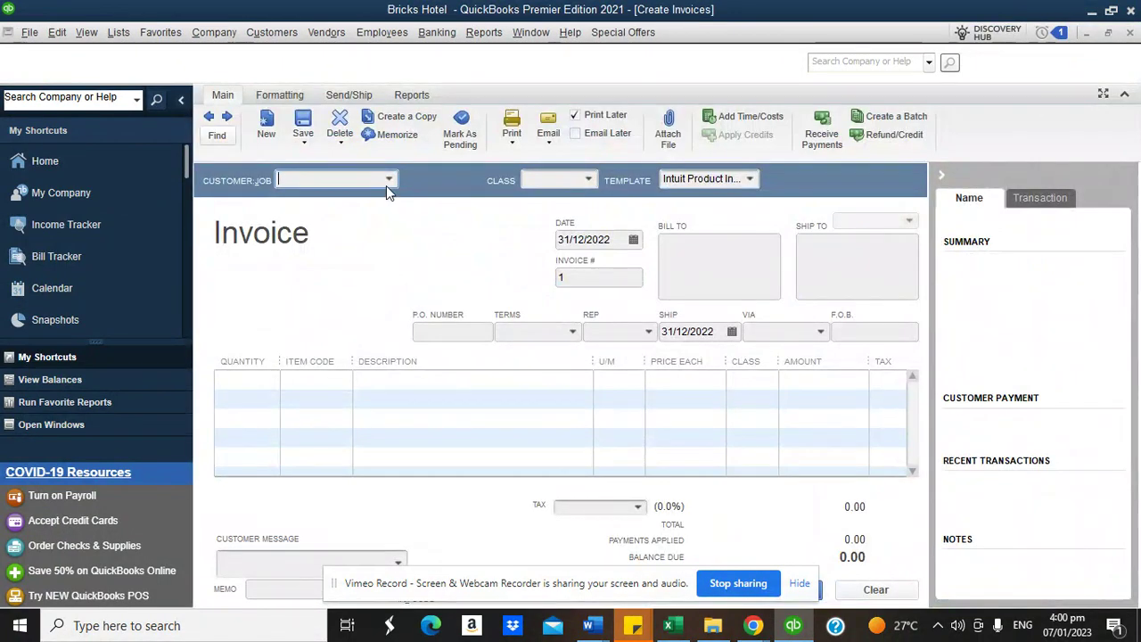
Step: Bill the invoice to Fedex Inc with Room 101 (quantity 1) and Room 102 lines
{"action": "left_click", "coordinate": [388, 179]}
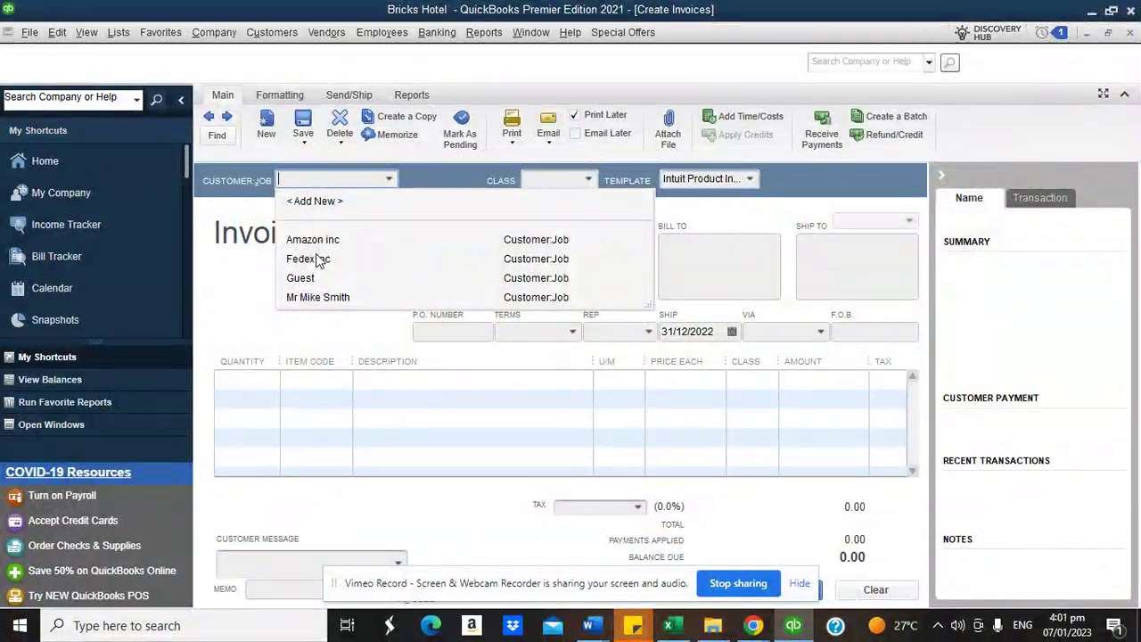
{"action": "left_click", "coordinate": [319, 260]}
{"action": "left_click", "coordinate": [270, 378]}
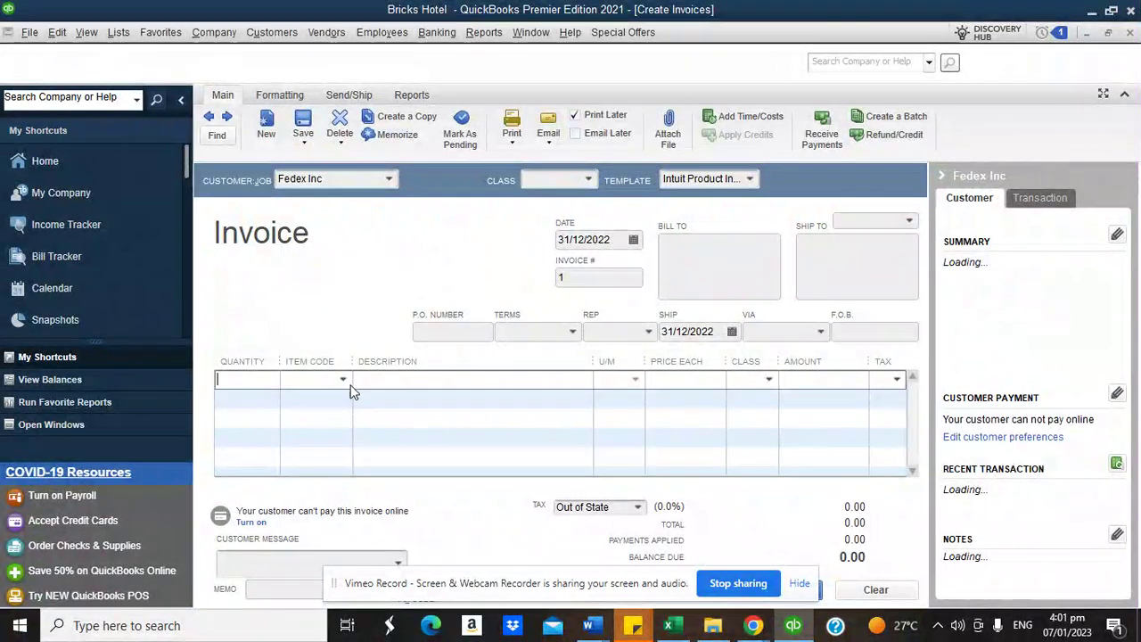
{"action": "left_click", "coordinate": [343, 381]}
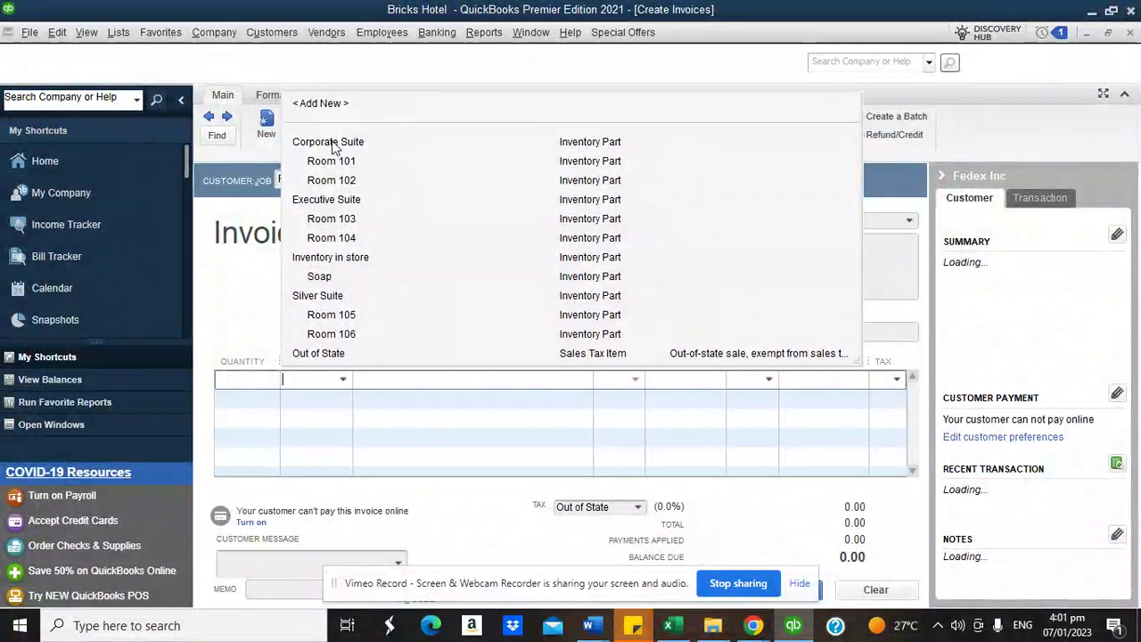
{"action": "left_click", "coordinate": [330, 160]}
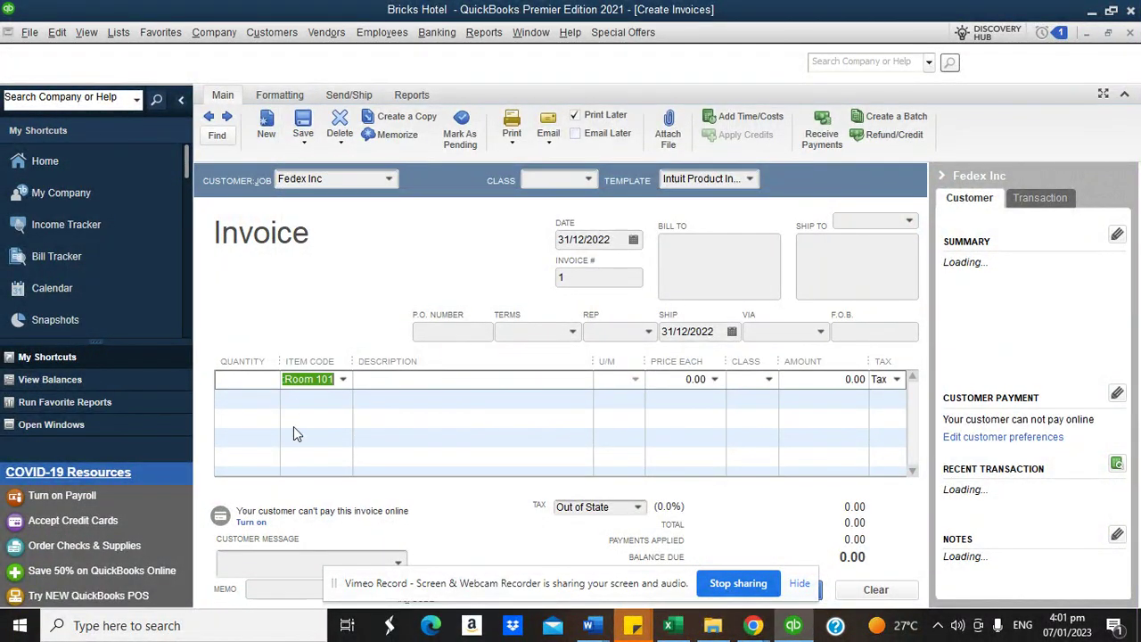
{"action": "left_click", "coordinate": [231, 388]}
{"action": "type", "text": "1"}
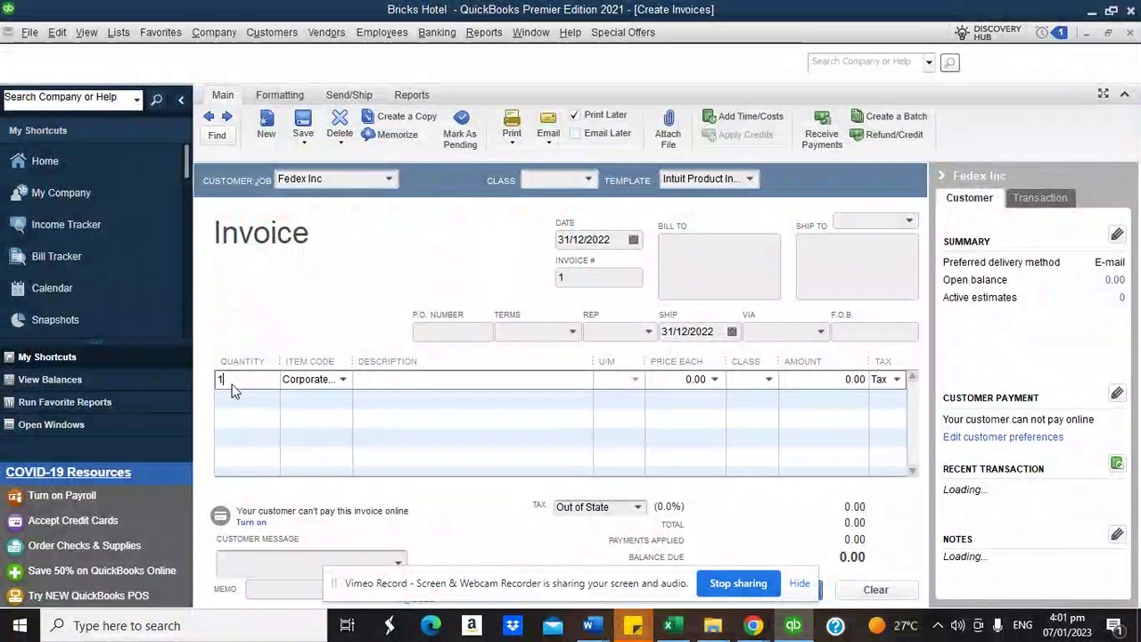
{"action": "left_click", "coordinate": [300, 393]}
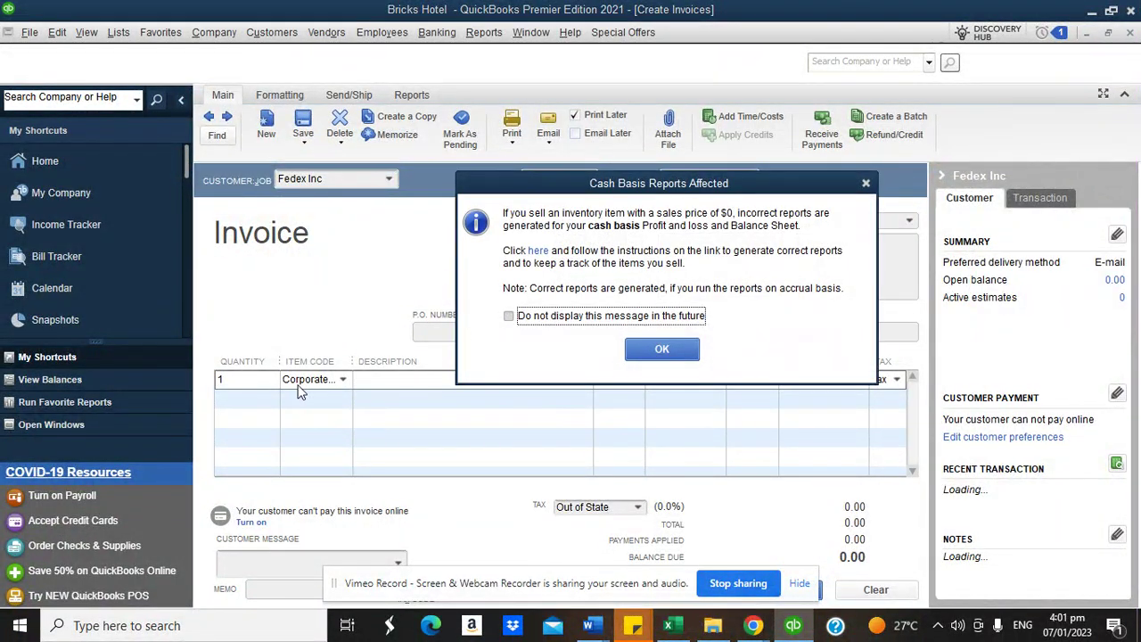
{"action": "left_click", "coordinate": [660, 350]}
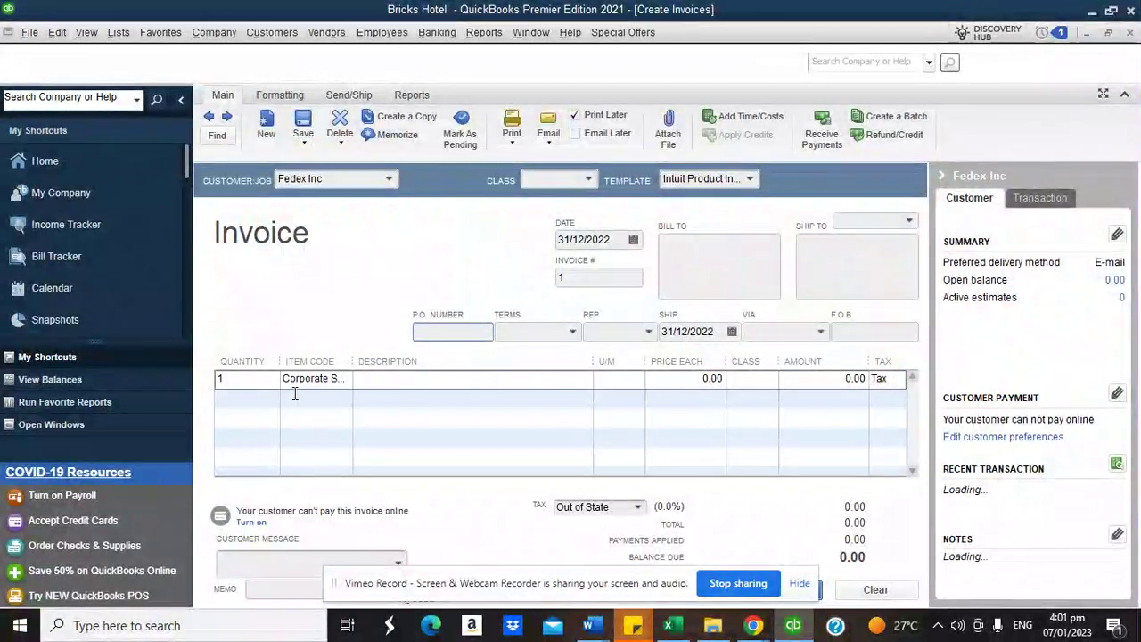
{"action": "left_click", "coordinate": [324, 399]}
{"action": "left_click", "coordinate": [344, 398]}
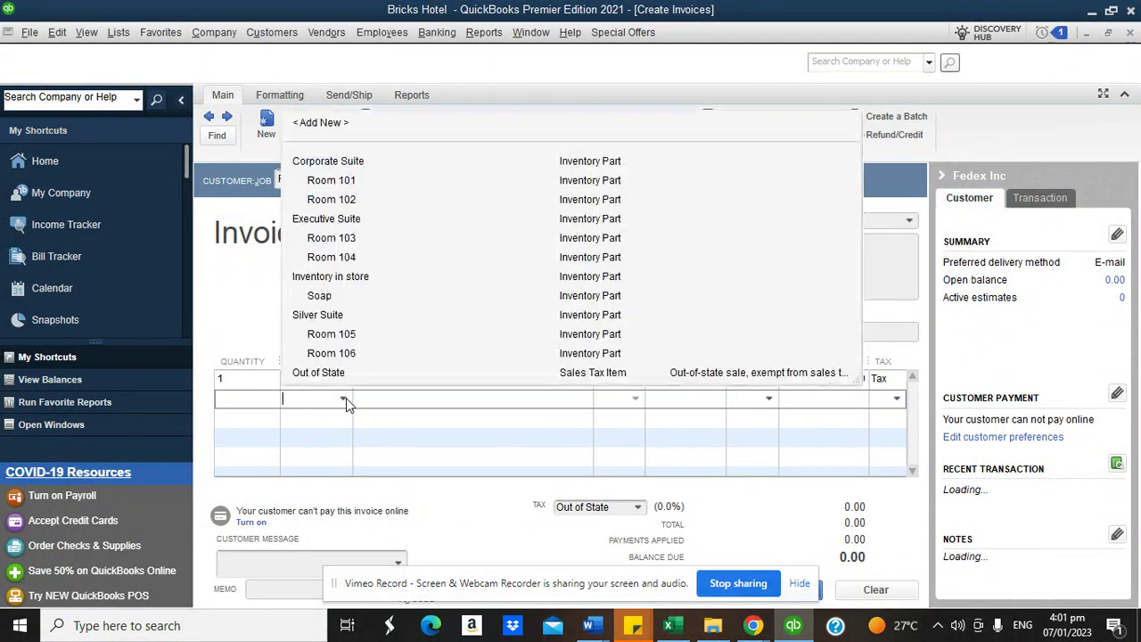
{"action": "left_click", "coordinate": [348, 200]}
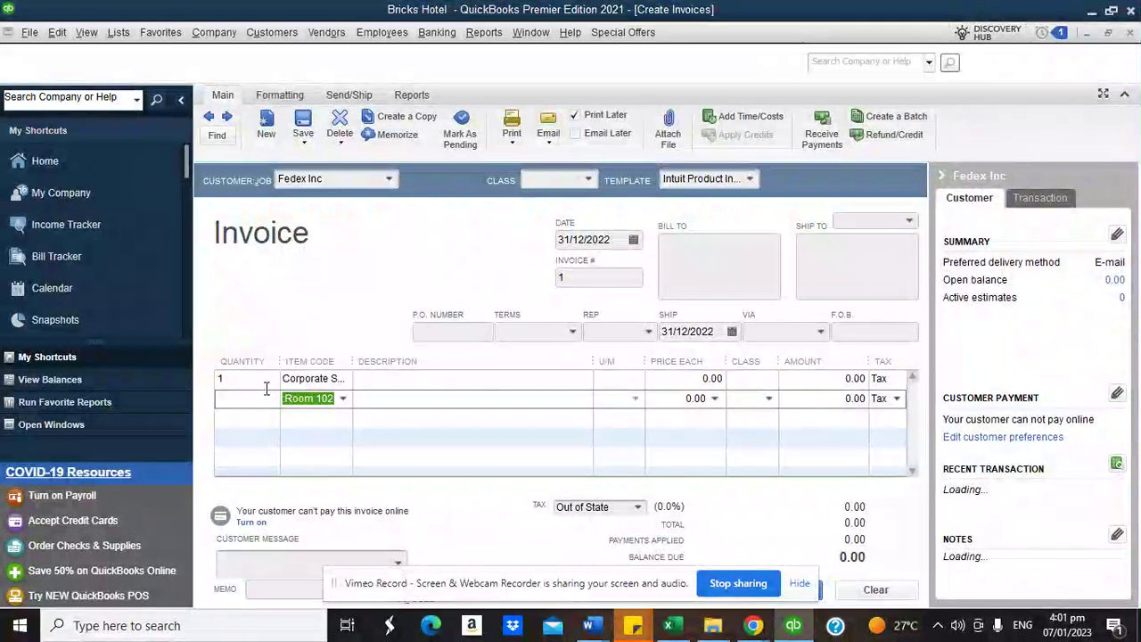
{"action": "left_click", "coordinate": [261, 401]}
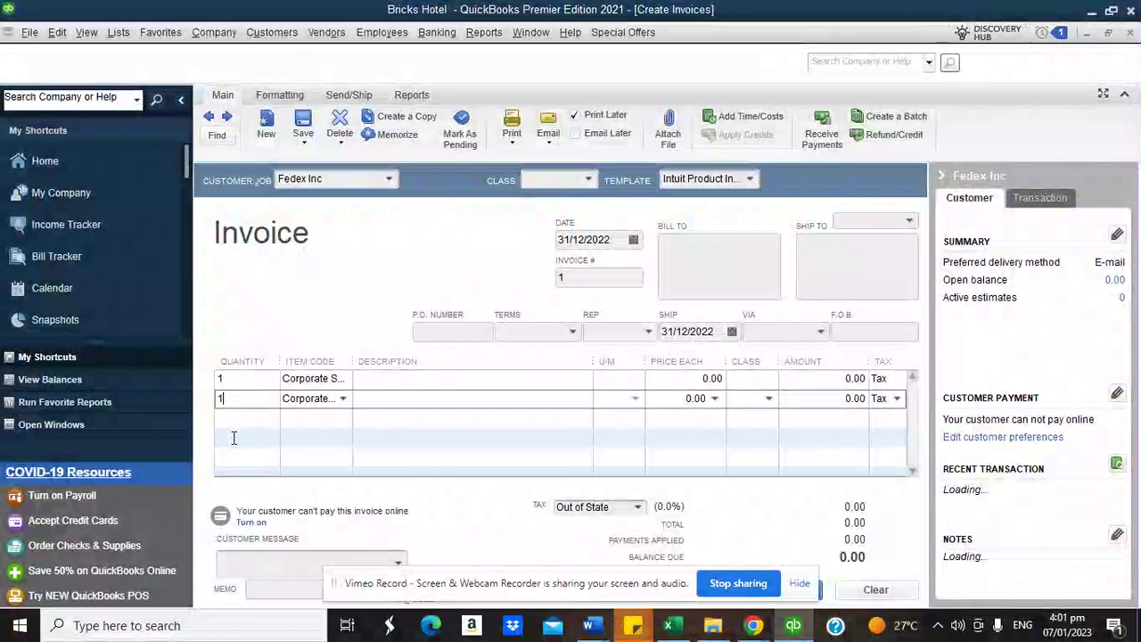
Step: Price the room at 3,500.00 and assign both lines to the Room Booking class
{"action": "left_click", "coordinate": [671, 376]}
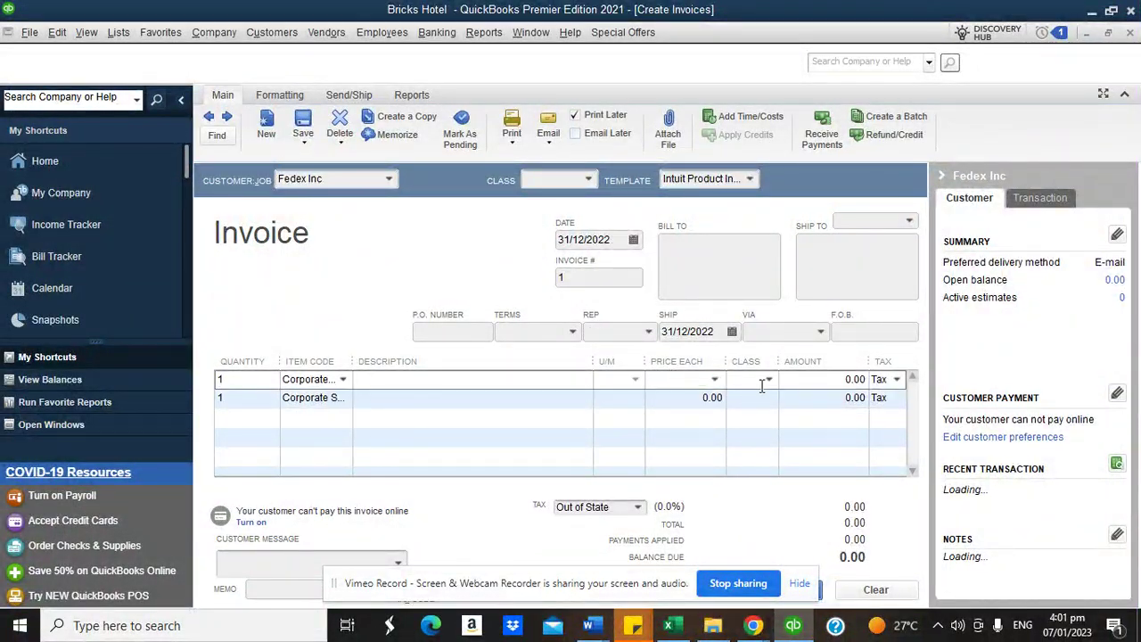
{"action": "type", "text": "3500"}
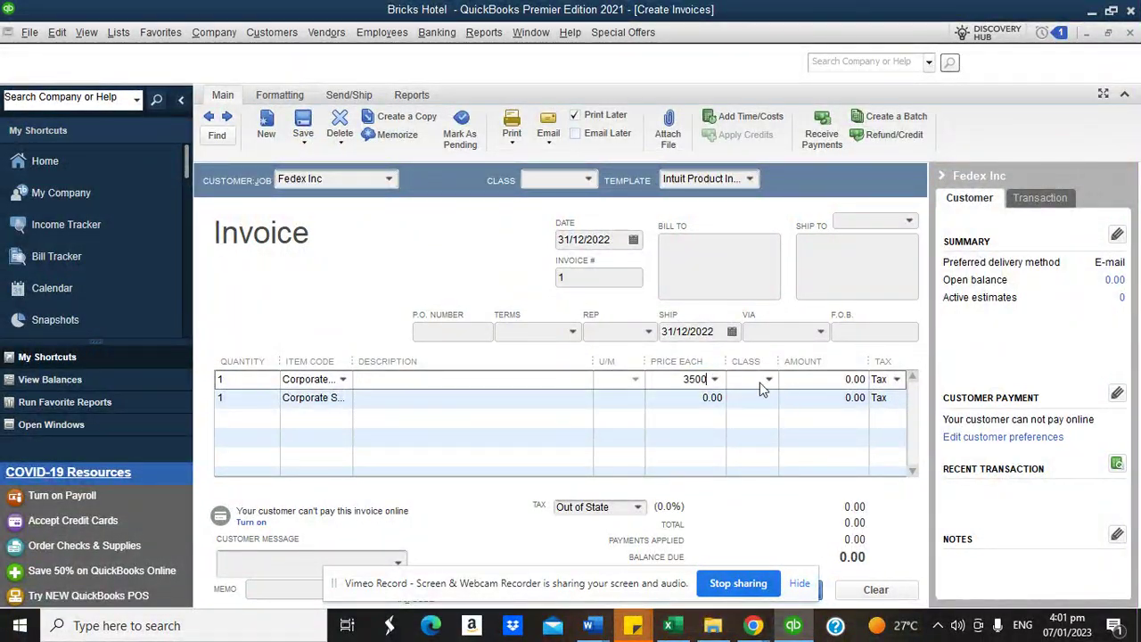
{"action": "left_click", "coordinate": [772, 386]}
{"action": "key", "text": "Return"}
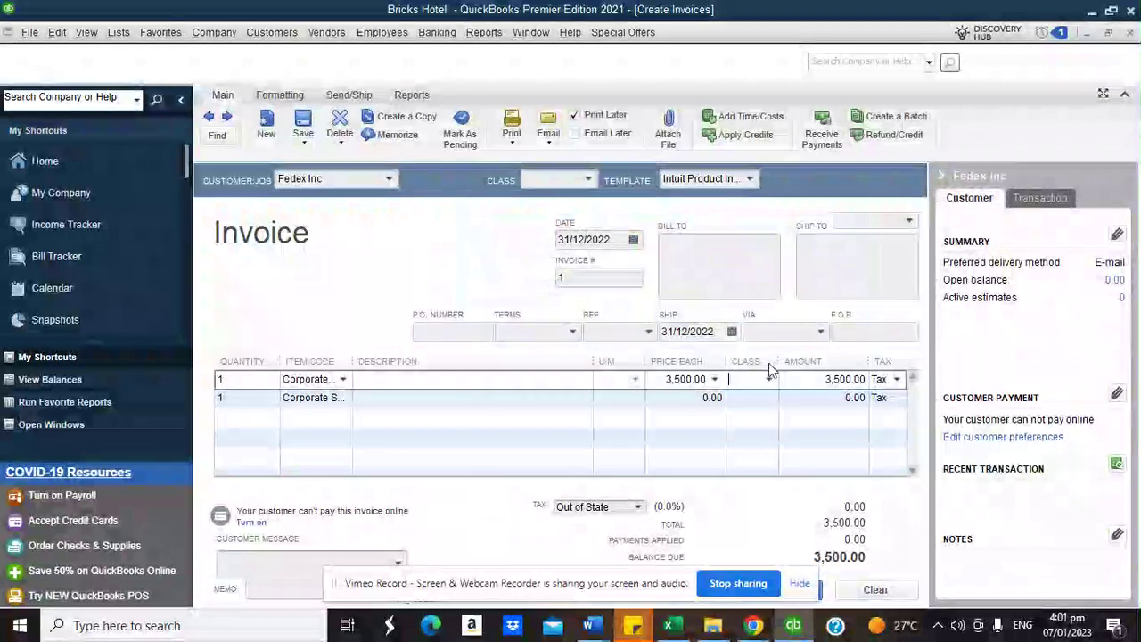
{"action": "left_click", "coordinate": [771, 381]}
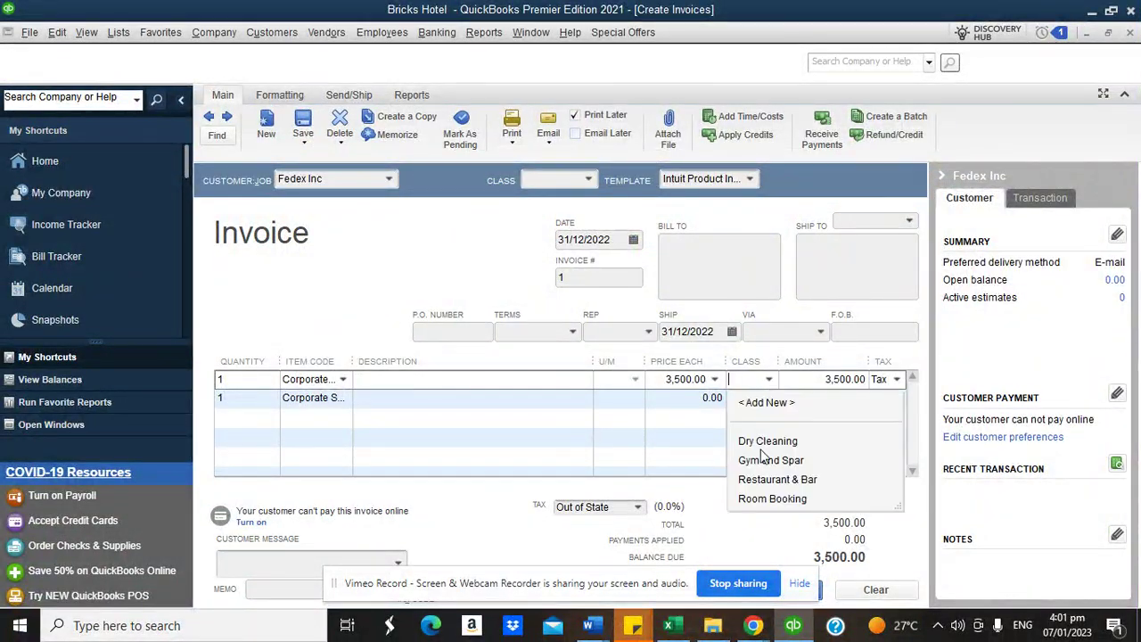
{"action": "left_click", "coordinate": [769, 498]}
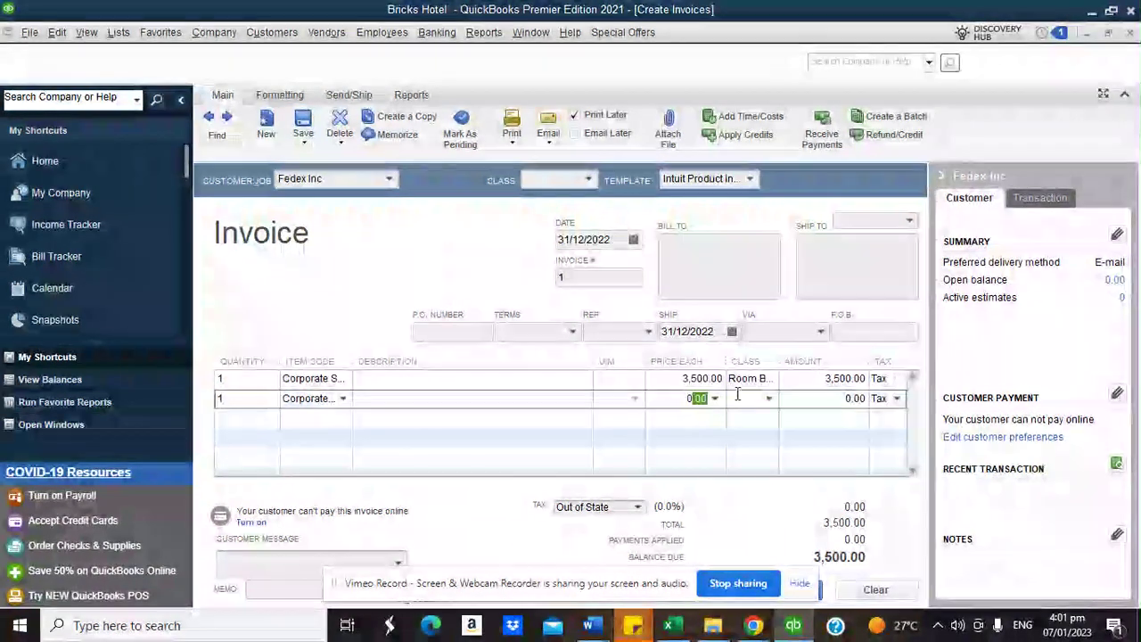
{"action": "key", "text": "BackSpace"}
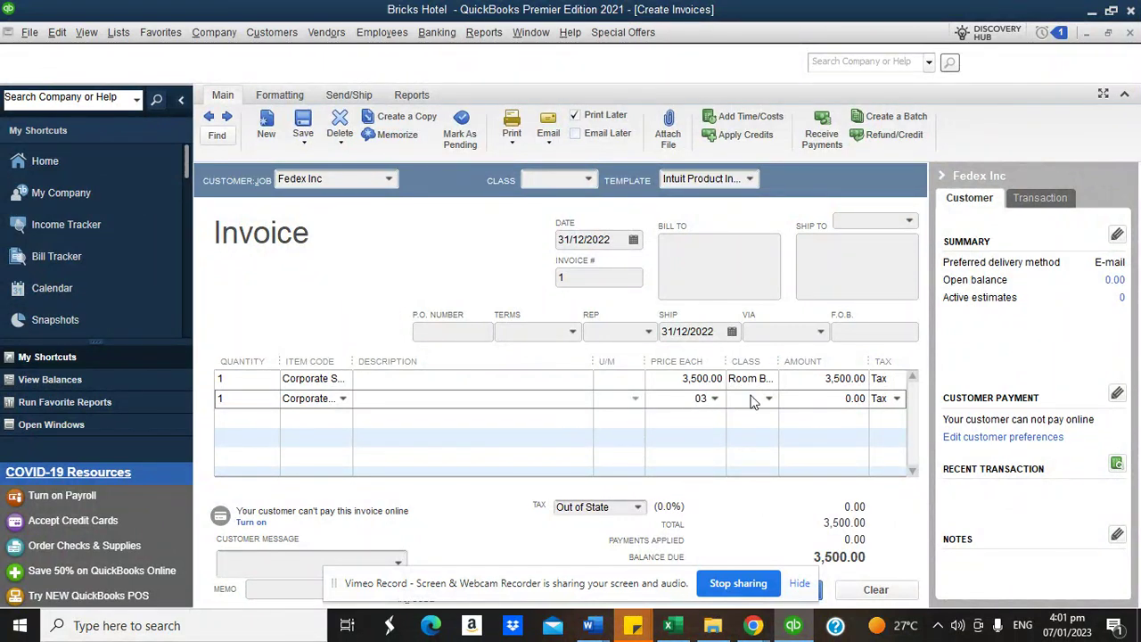
{"action": "left_click", "coordinate": [769, 399]}
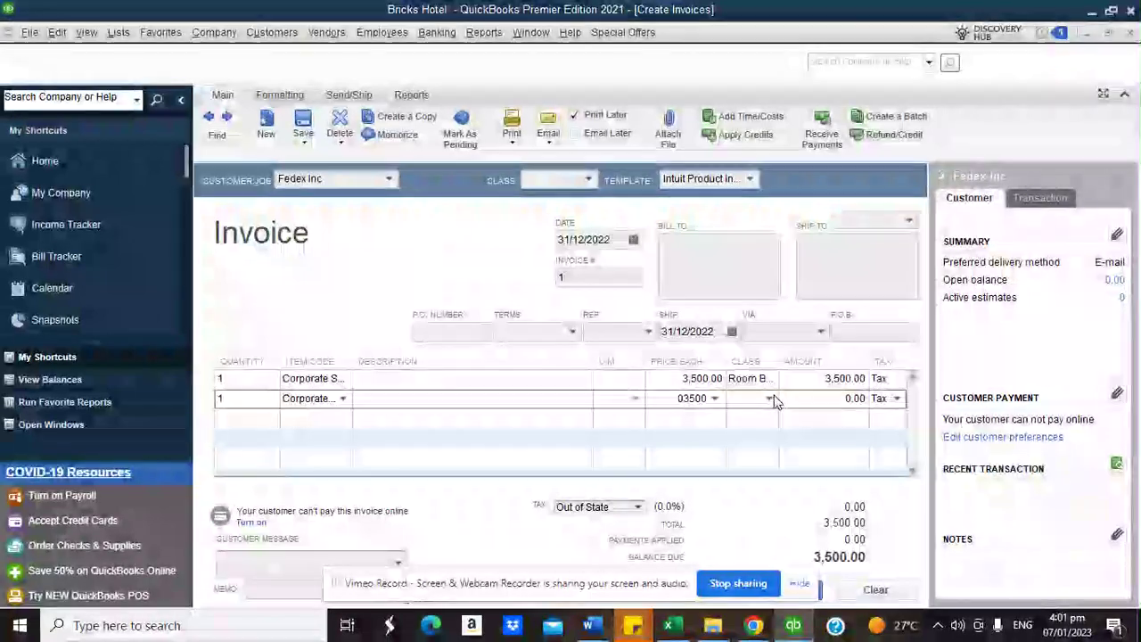
{"action": "left_click", "coordinate": [770, 518]}
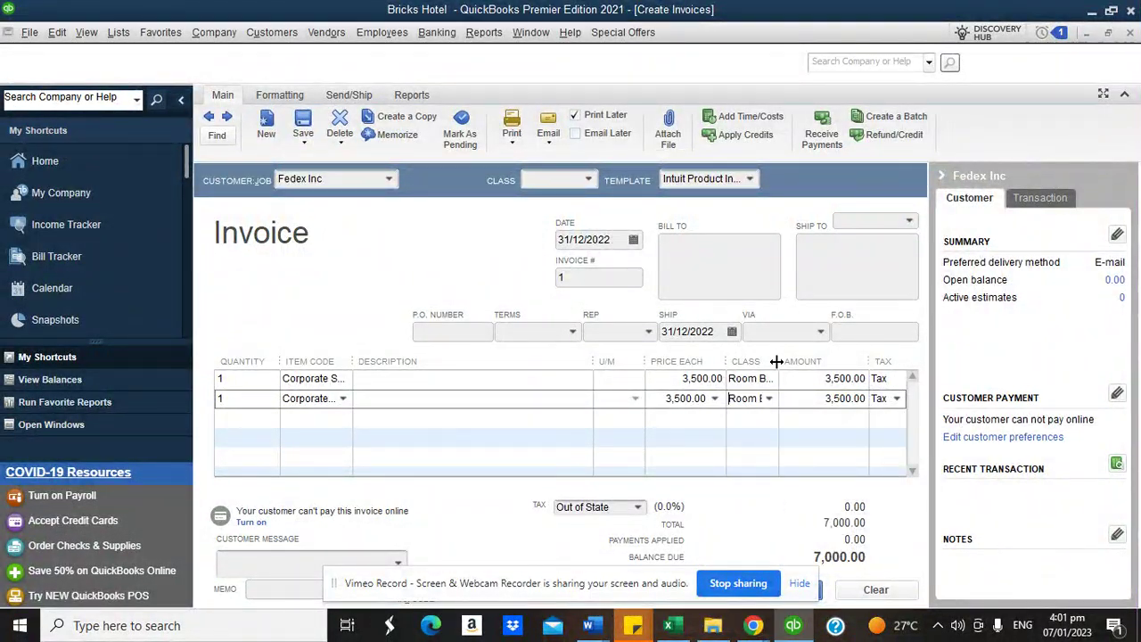
{"action": "left_click", "coordinate": [779, 329]}
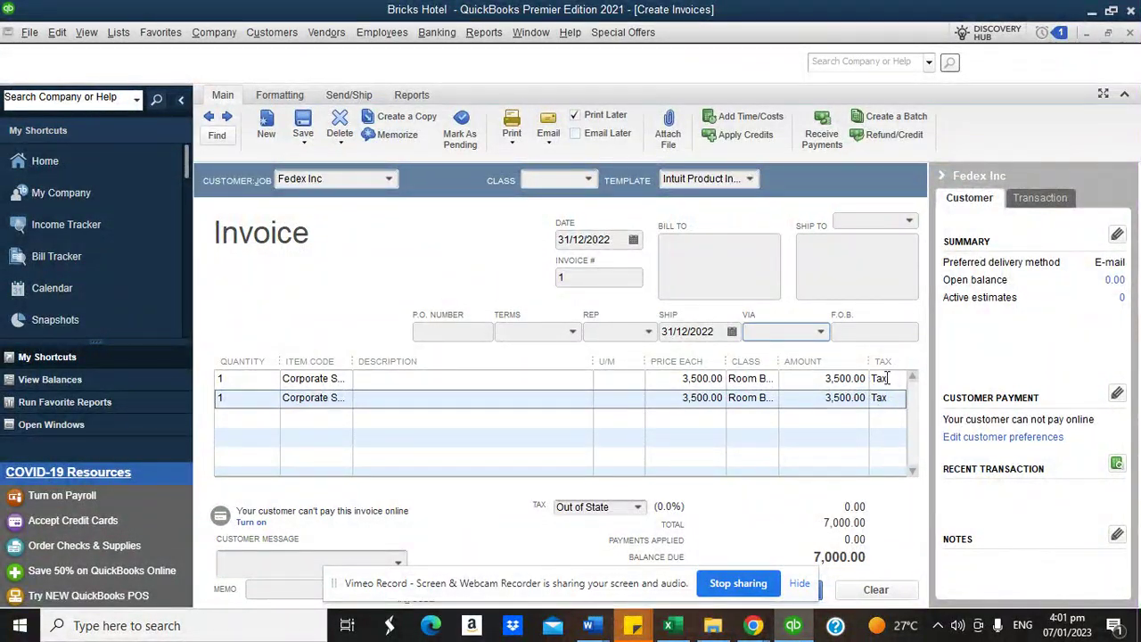
Step: Start a new Sales Tax Item from the invoice's tax list with a 7.5% rate
{"action": "left_click", "coordinate": [637, 506]}
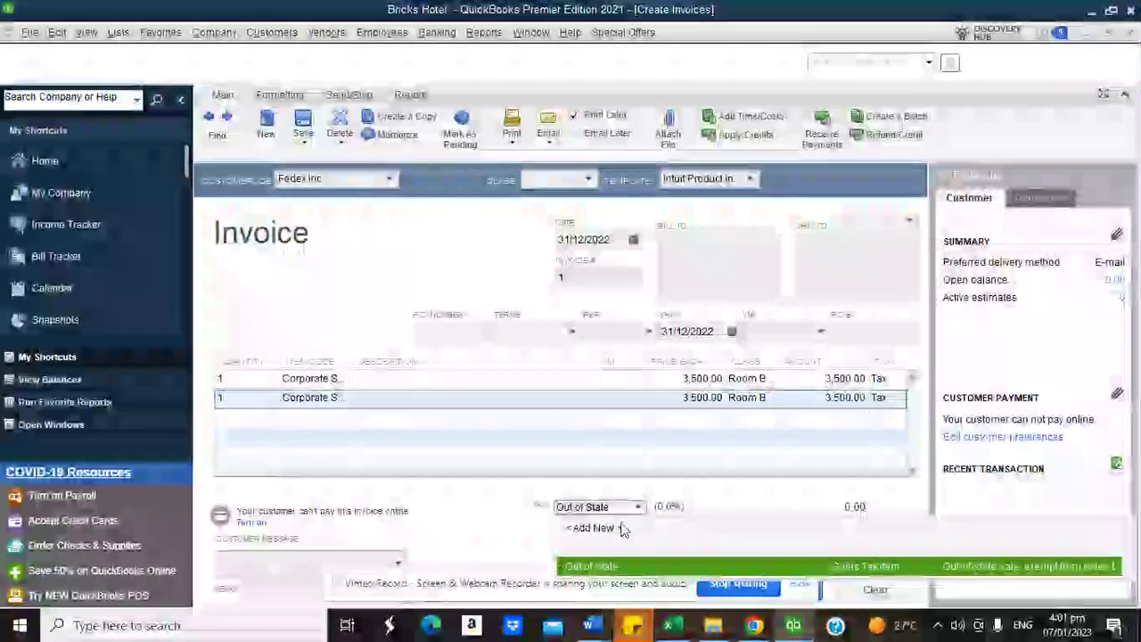
{"action": "left_click", "coordinate": [613, 532]}
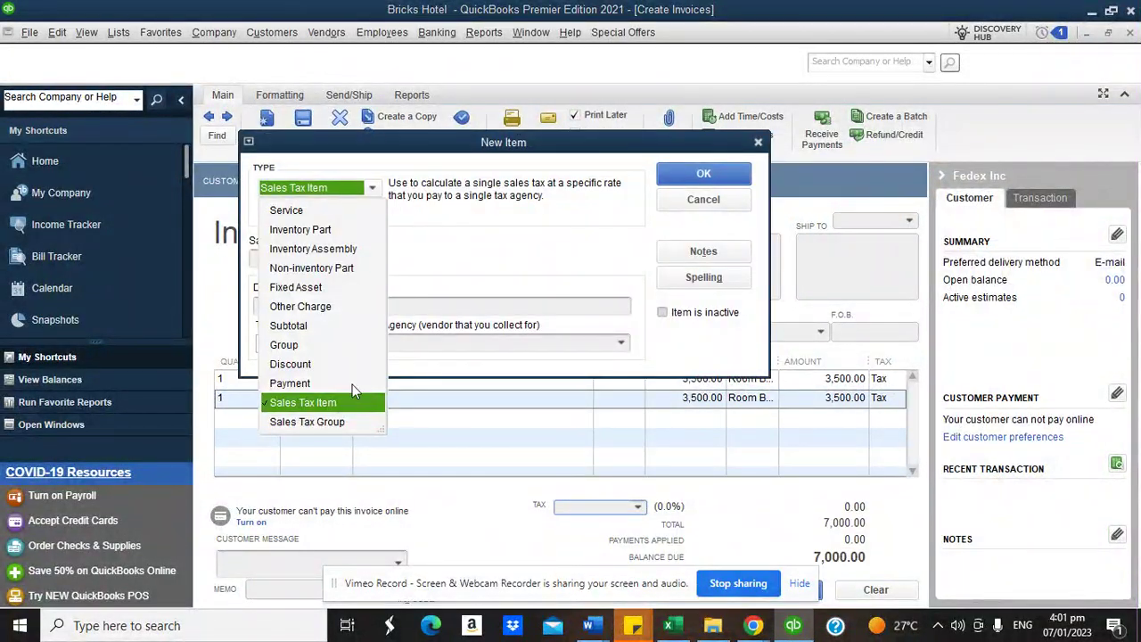
{"action": "left_click", "coordinate": [338, 401]}
{"action": "left_click", "coordinate": [339, 343]}
{"action": "type", "text": "7"}
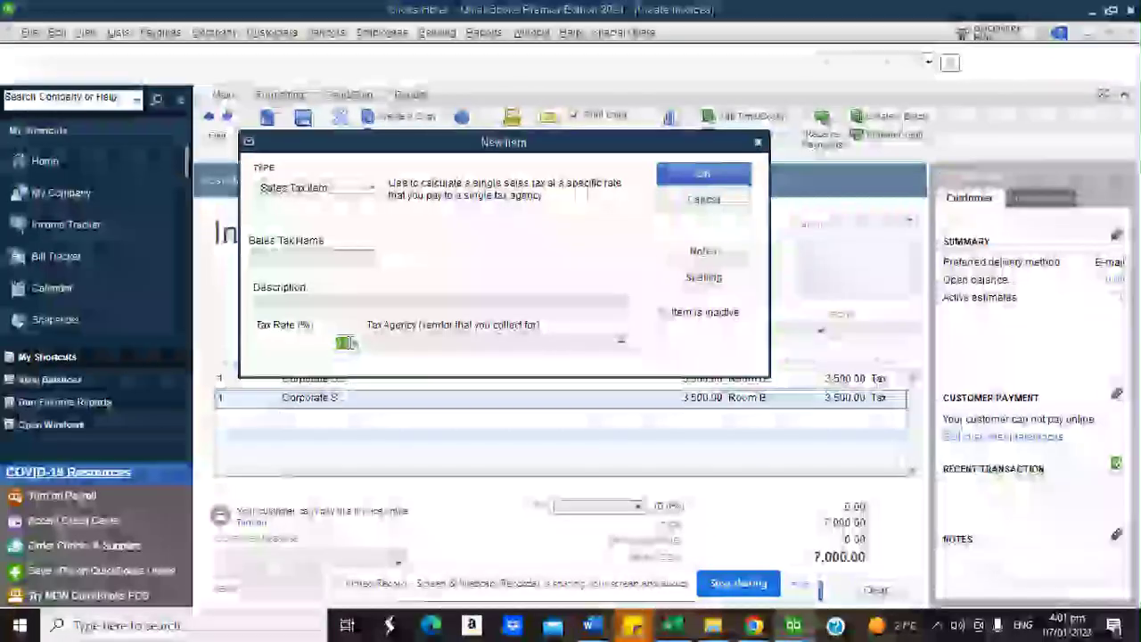
{"action": "type", "text": ".5"}
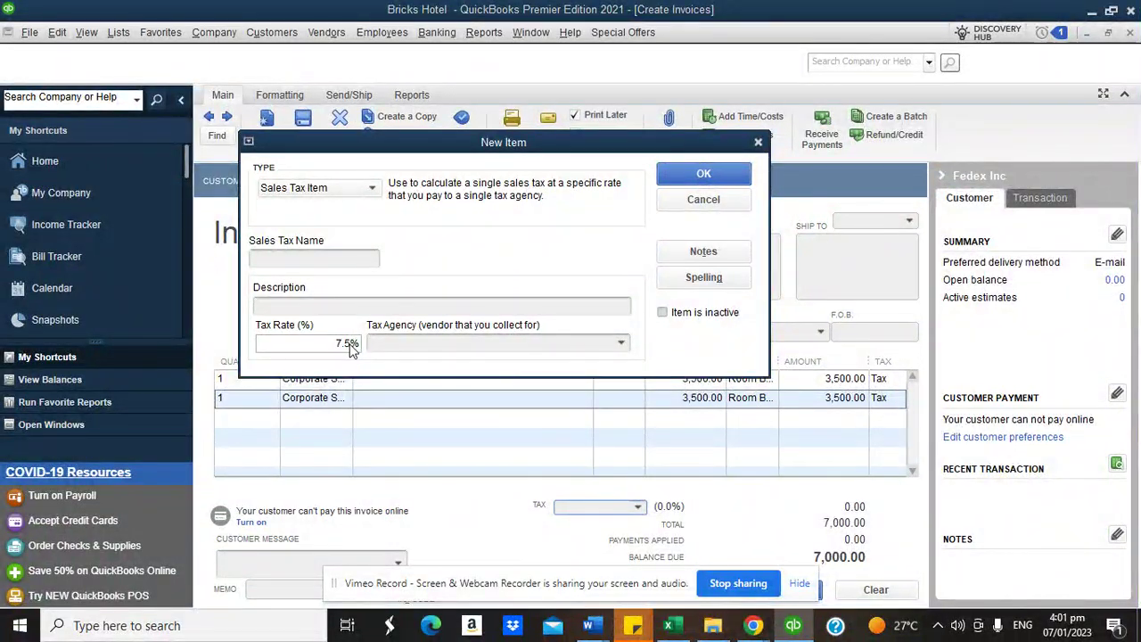
{"action": "left_click", "coordinate": [579, 340]}
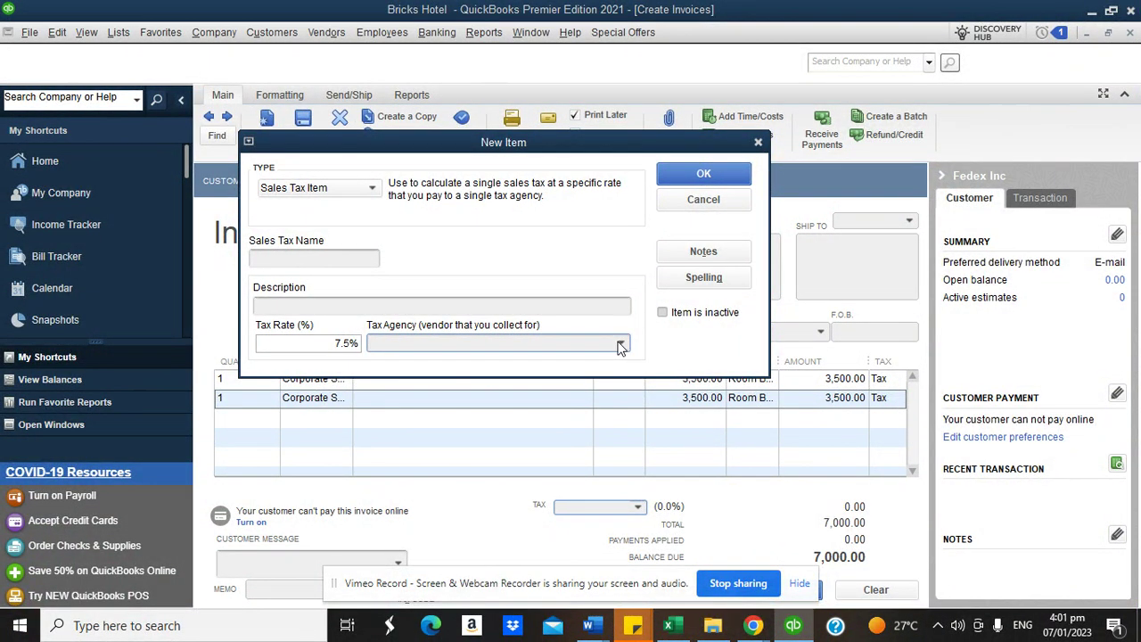
Step: Add 'Tax Authority' as a new Tax agency vendor for the tax item
{"action": "left_click", "coordinate": [622, 345]}
{"action": "left_click", "coordinate": [449, 365]}
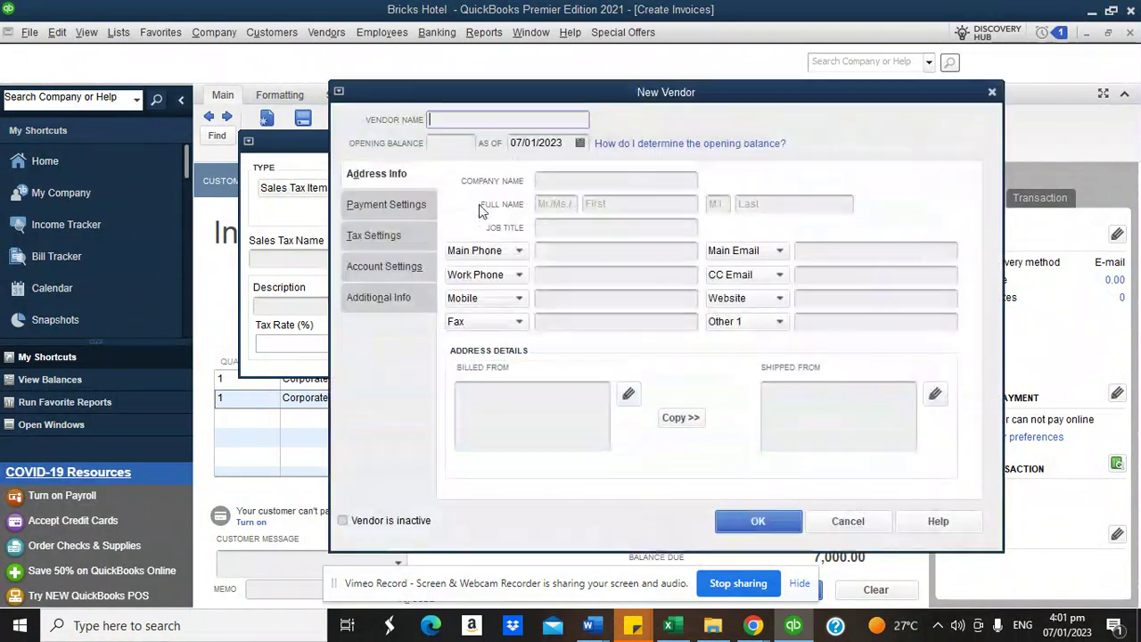
{"action": "type", "text": "T"}
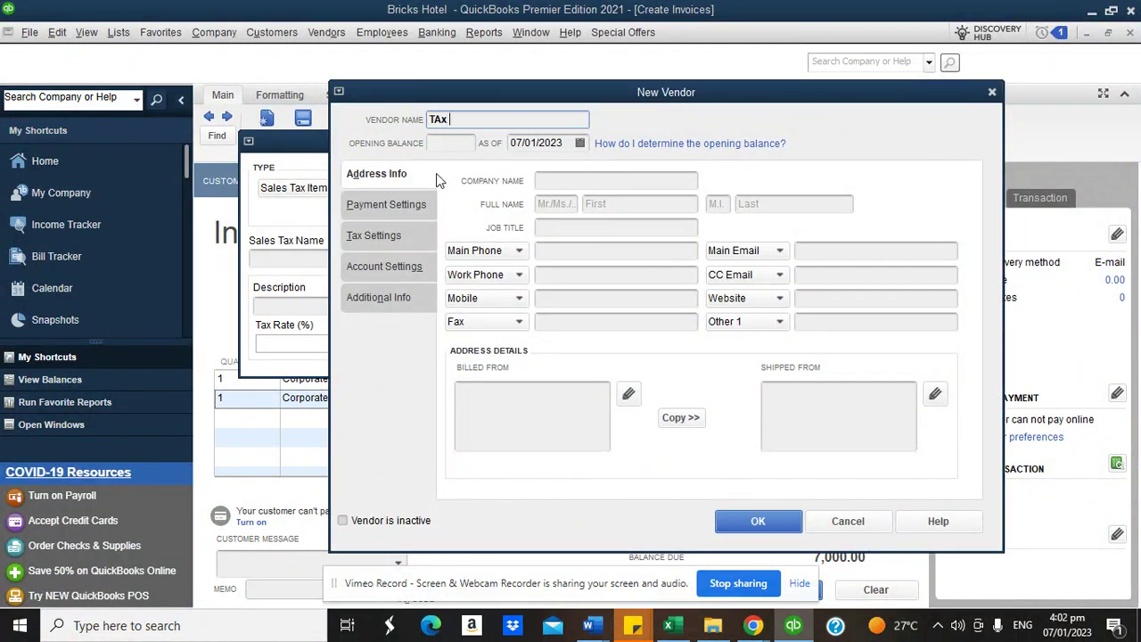
{"action": "type", "text": "Ax"}
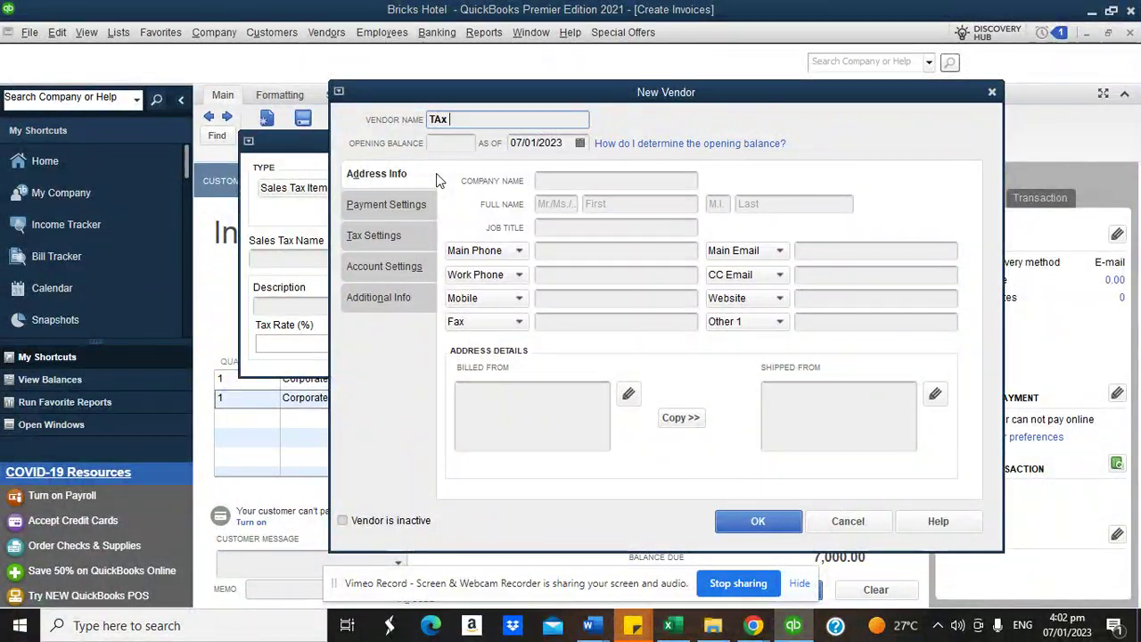
{"action": "key", "text": "BackSpace"}
{"action": "type", "text": "x Authority"}
{"action": "left_click", "coordinate": [404, 299]}
{"action": "left_click", "coordinate": [649, 189]}
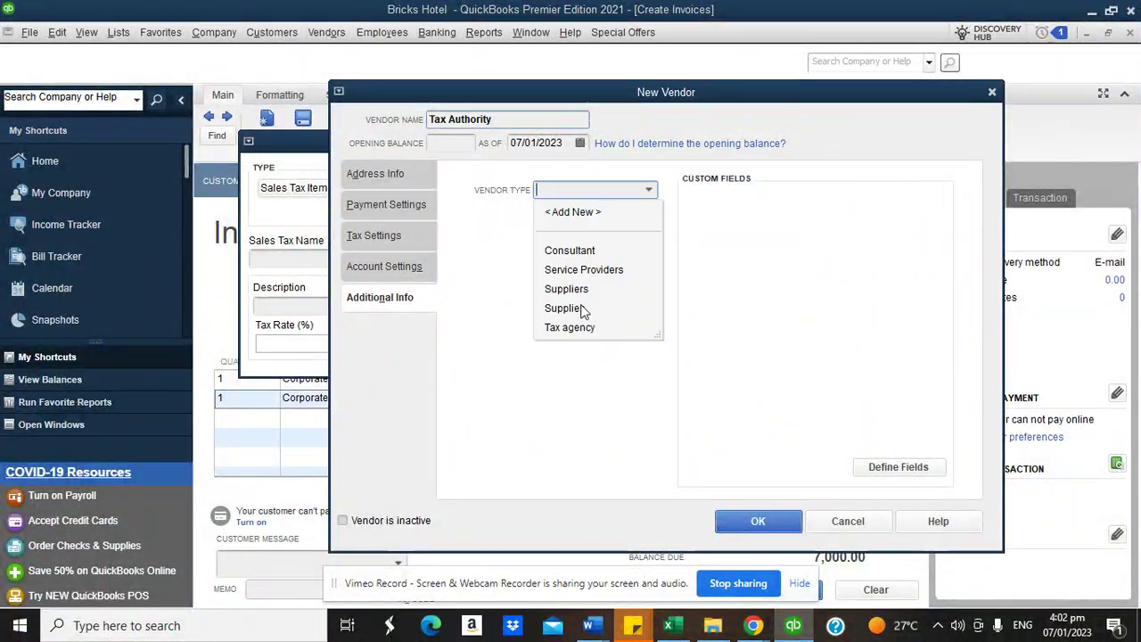
{"action": "left_click", "coordinate": [580, 328]}
{"action": "left_click", "coordinate": [759, 521]}
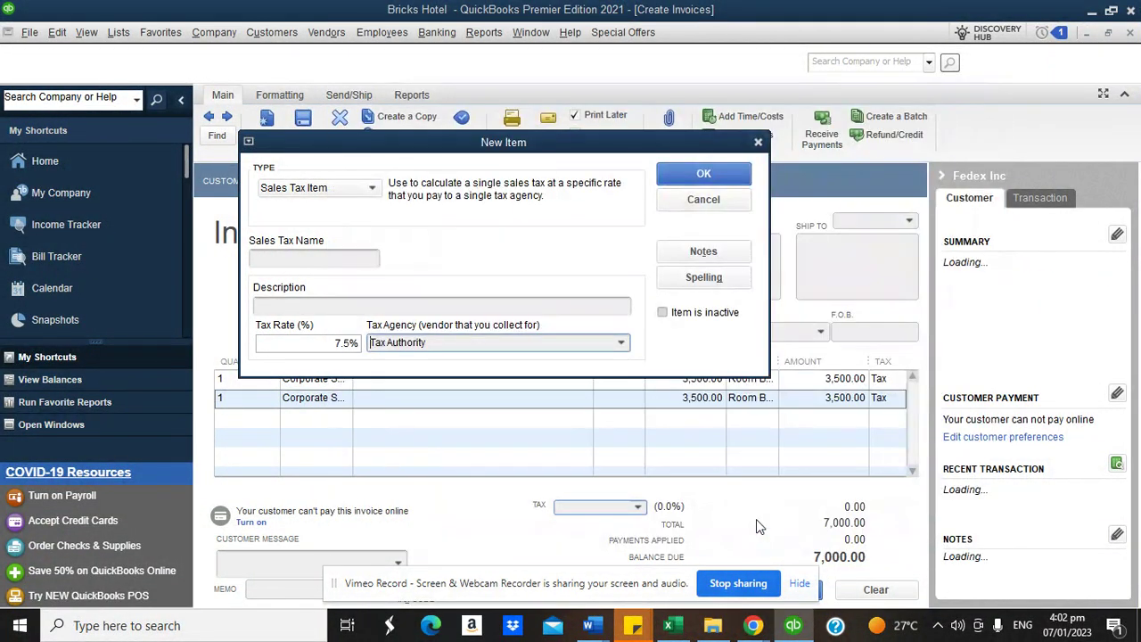
Step: Name the tax item Consumption Tax and save it
{"action": "left_click", "coordinate": [709, 175]}
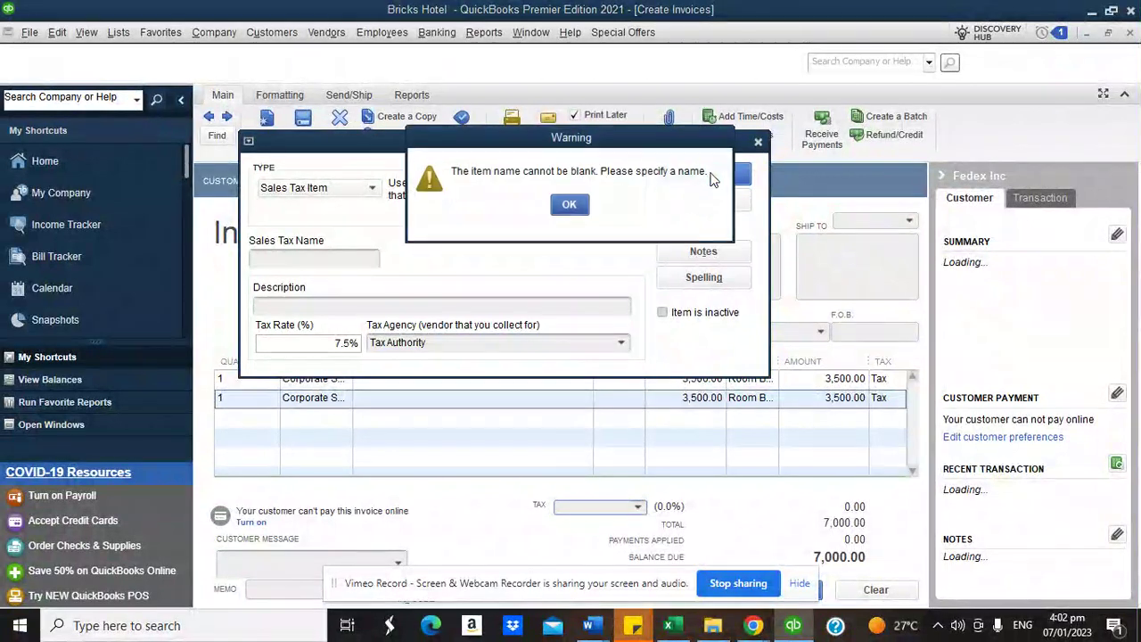
{"action": "left_click", "coordinate": [571, 205]}
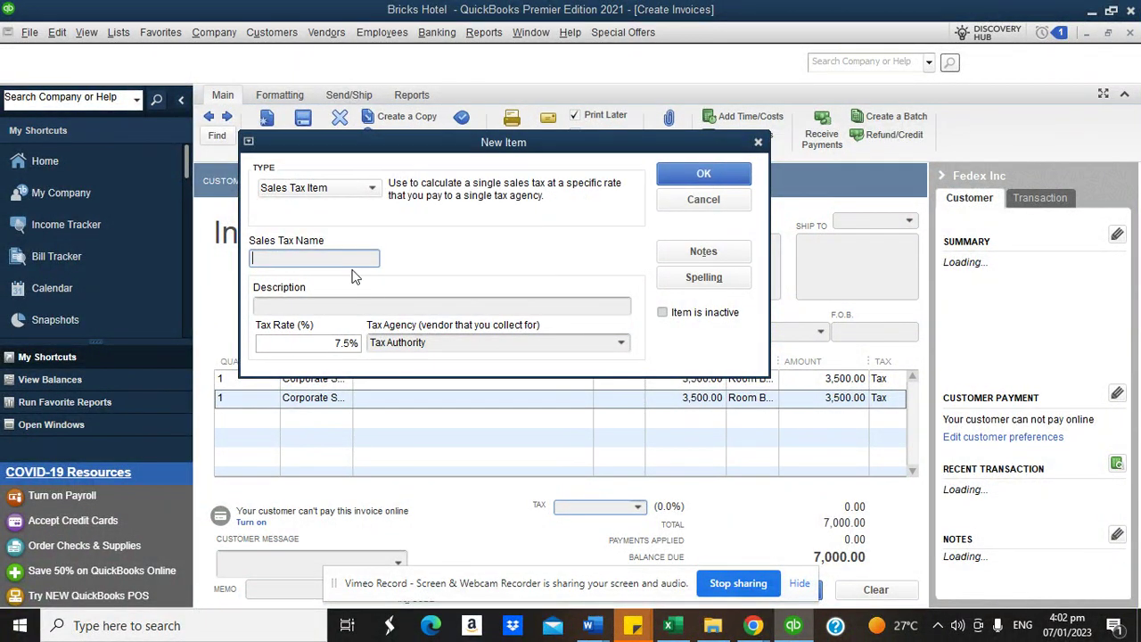
{"action": "type", "text": "Consumption Tax"}
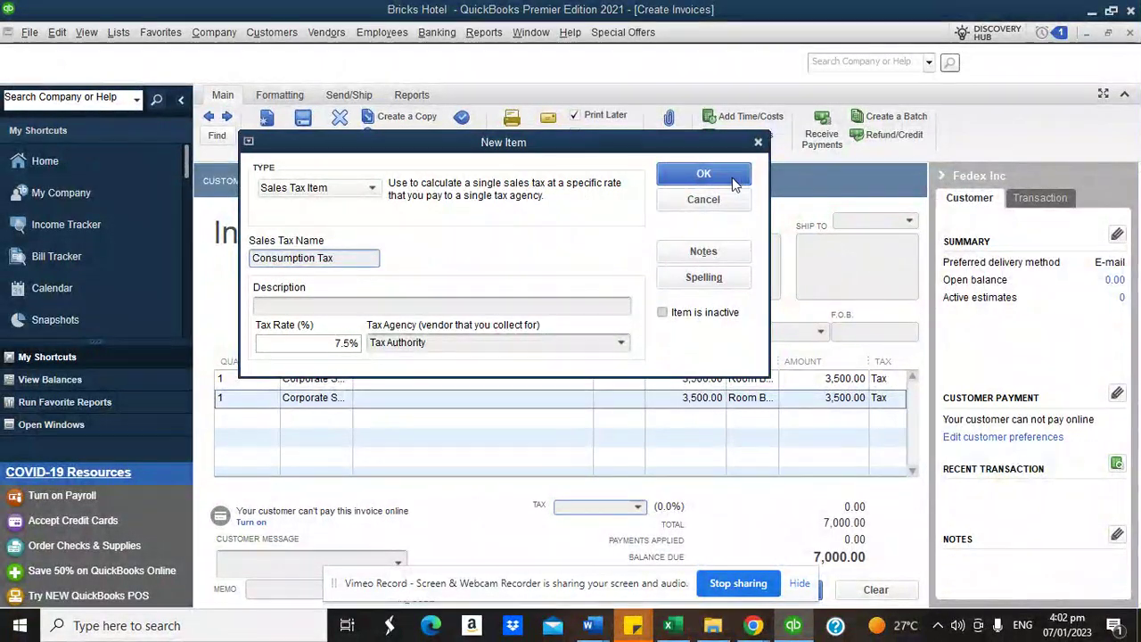
{"action": "left_click", "coordinate": [697, 175]}
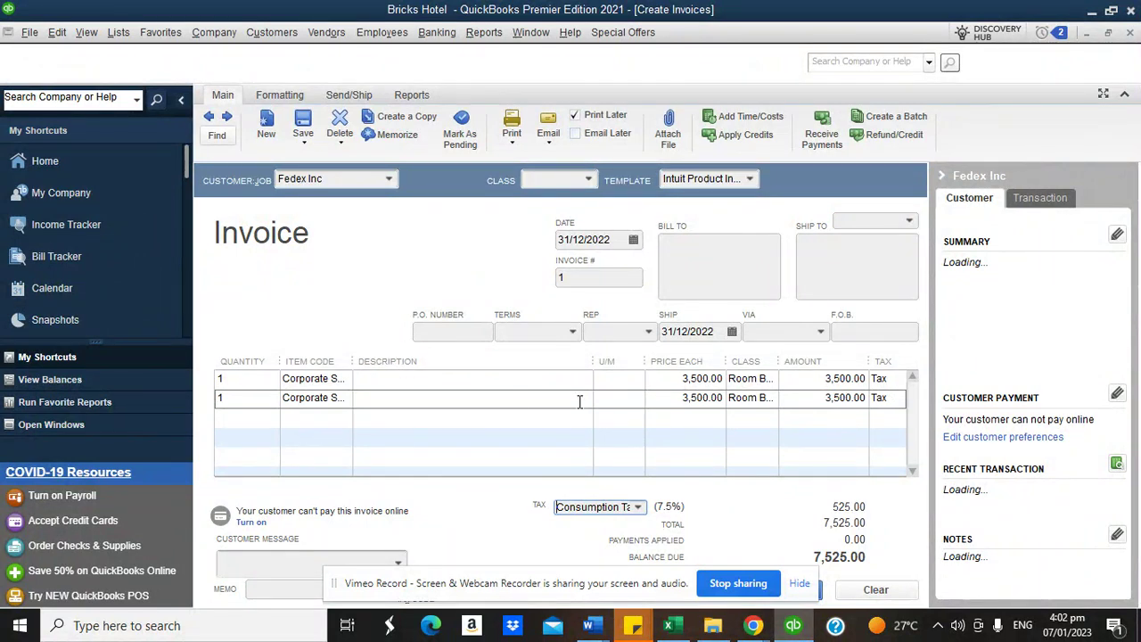
Step: Save and close the 7,525.00 Fedex Inc invoice, accepting the customer's tax item update
{"action": "left_click_drag", "start_coordinate": [354, 600], "coordinate": [101, 600]}
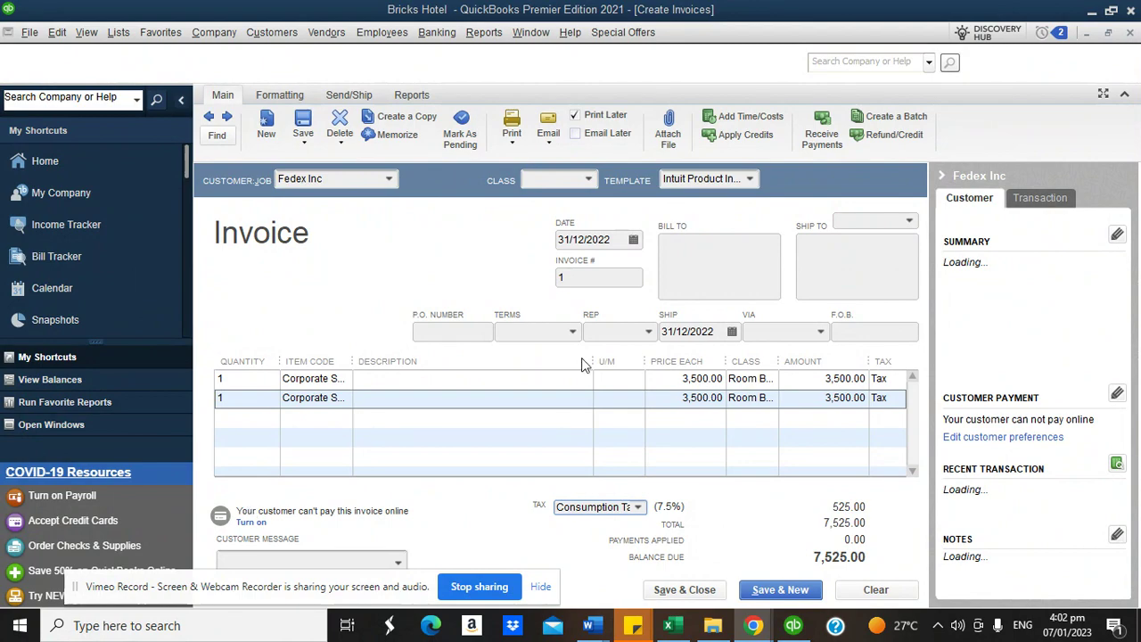
{"action": "left_click", "coordinate": [683, 590]}
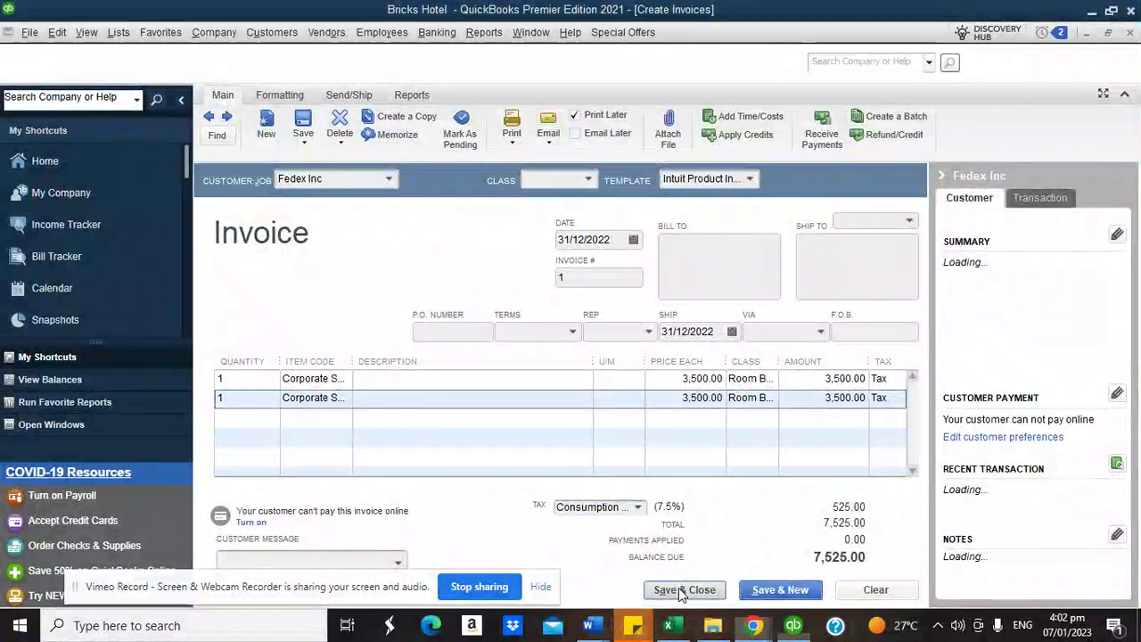
{"action": "left_click", "coordinate": [493, 246]}
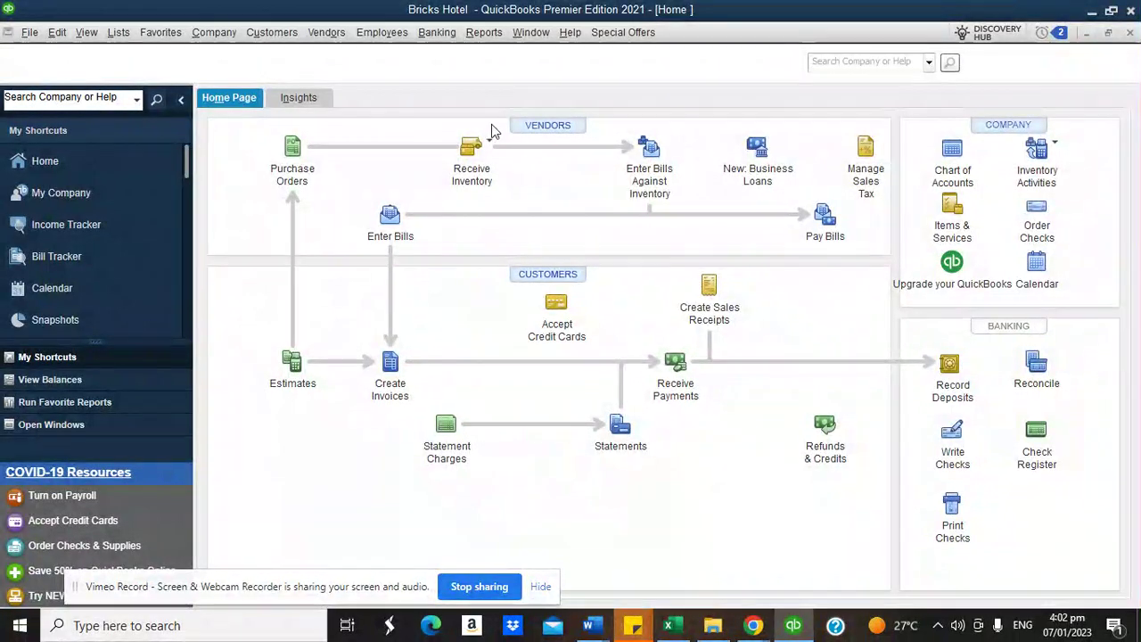
{"action": "left_click", "coordinate": [485, 34]}
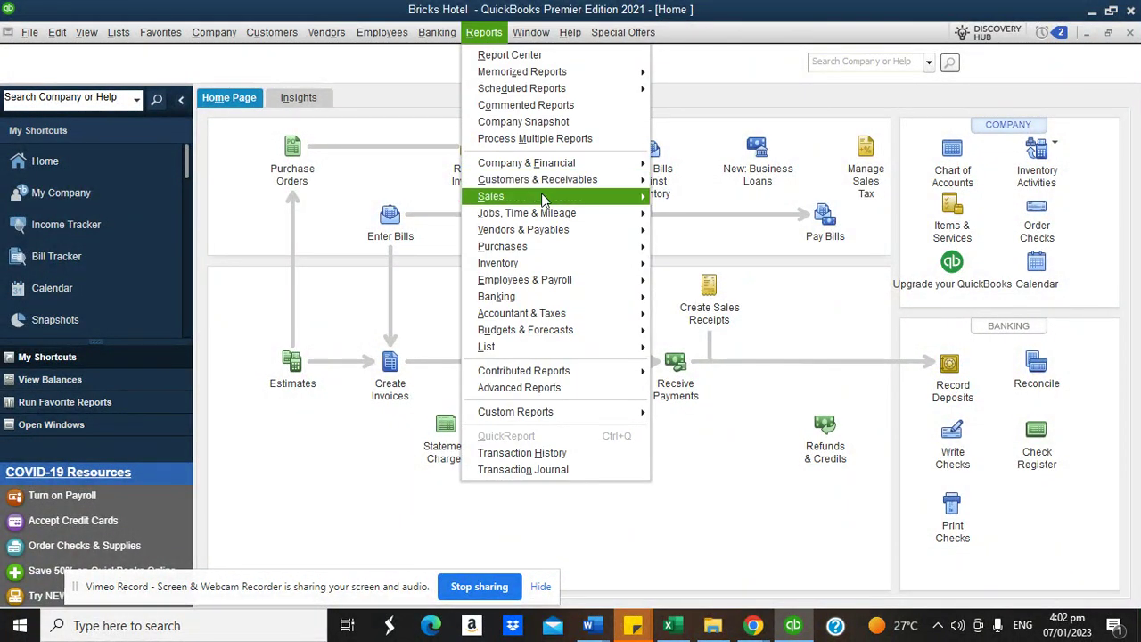
{"action": "mouse_move", "coordinate": [543, 181]}
{"action": "left_click", "coordinate": [731, 214]}
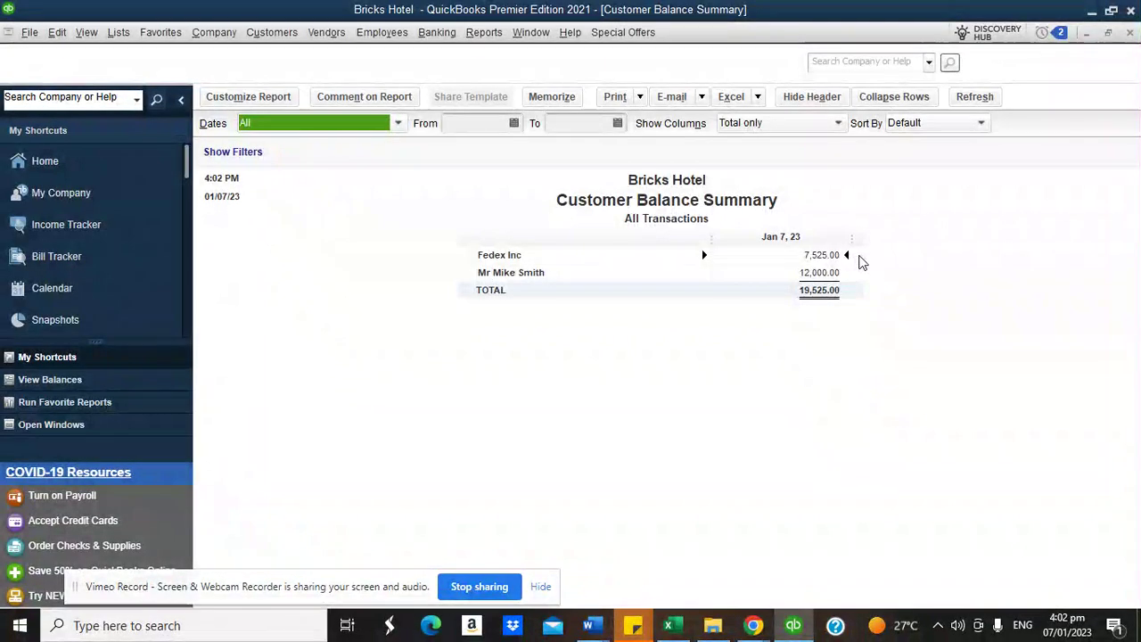
{"action": "left_click", "coordinate": [484, 32]}
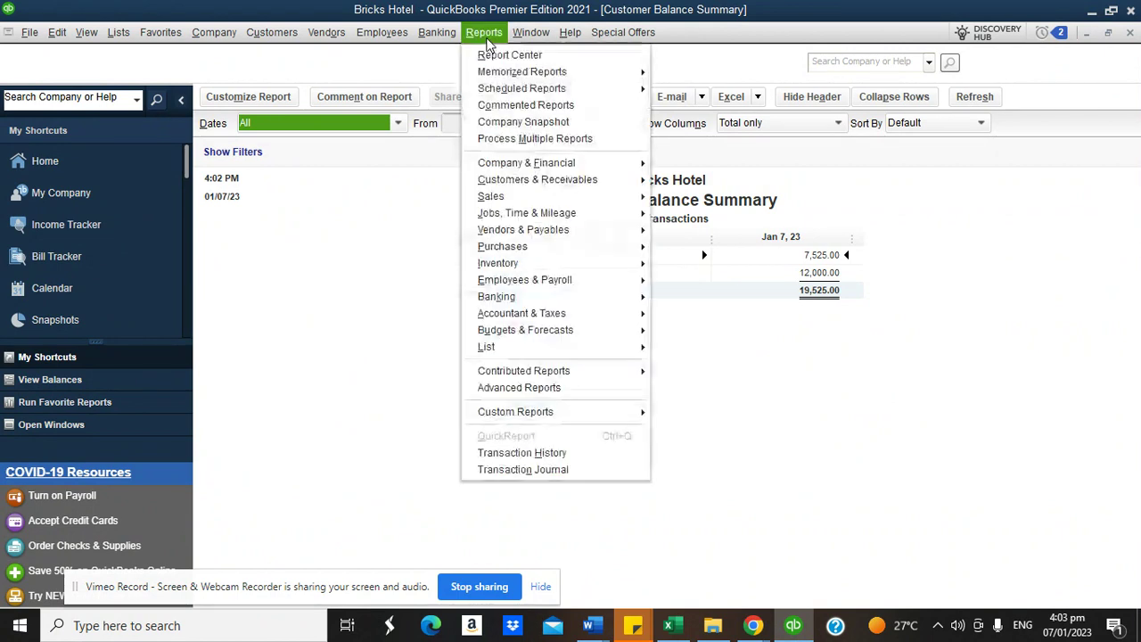
{"action": "mouse_move", "coordinate": [535, 263]}
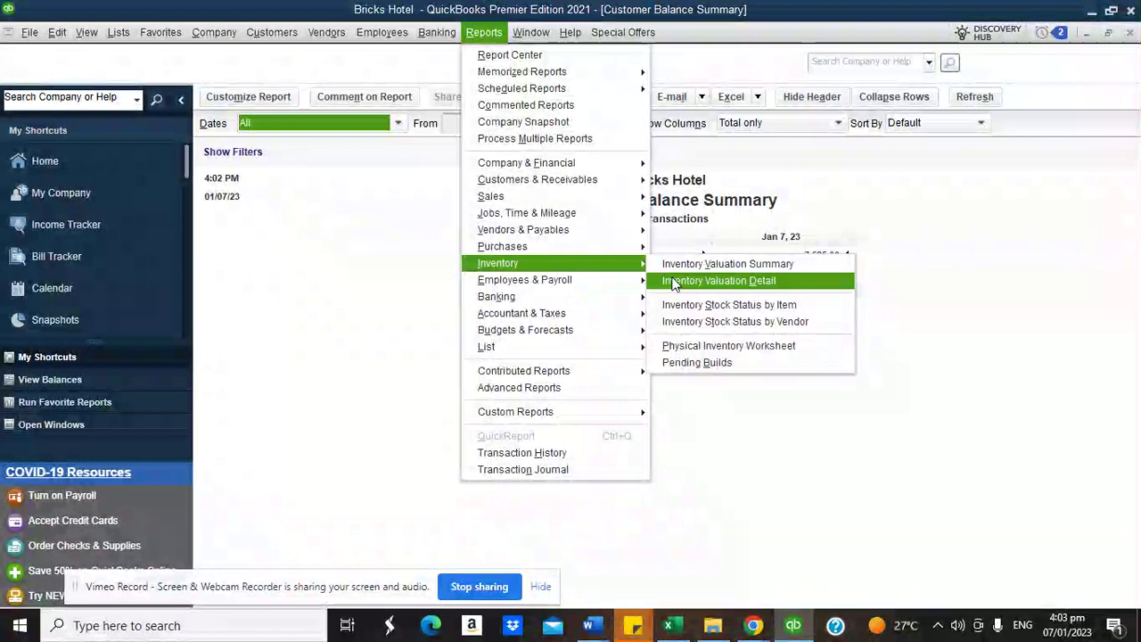
{"action": "left_click", "coordinate": [696, 261]}
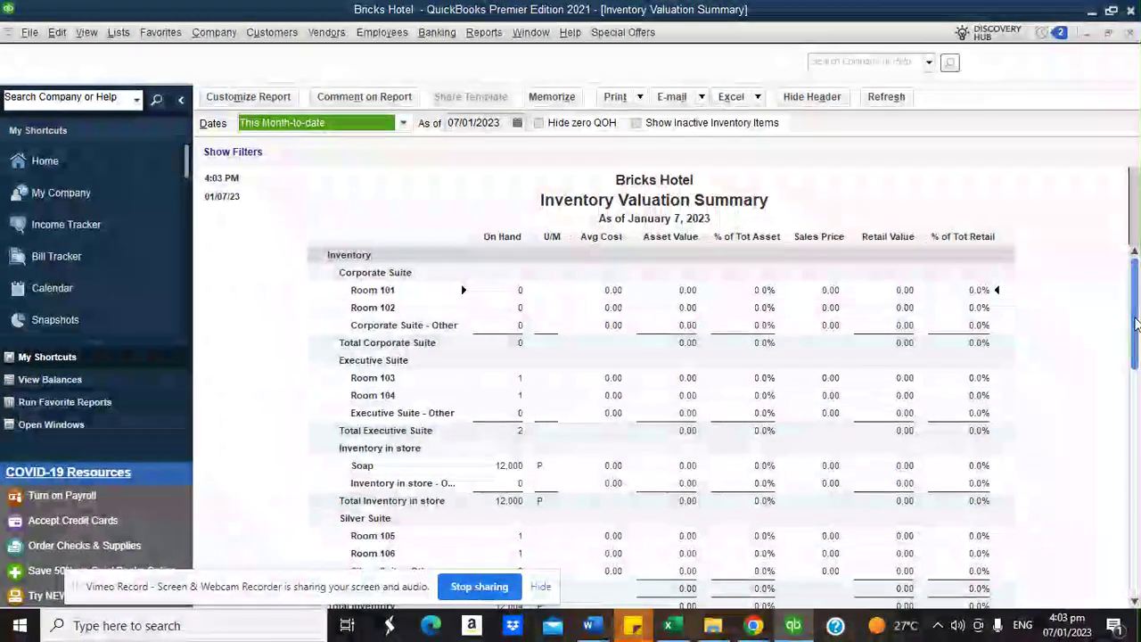
{"action": "scroll", "coordinate": [1138, 319], "scroll_direction": "down", "scroll_amount": 1}
{"action": "scroll", "coordinate": [1140, 327], "scroll_direction": "up", "scroll_amount": 1}
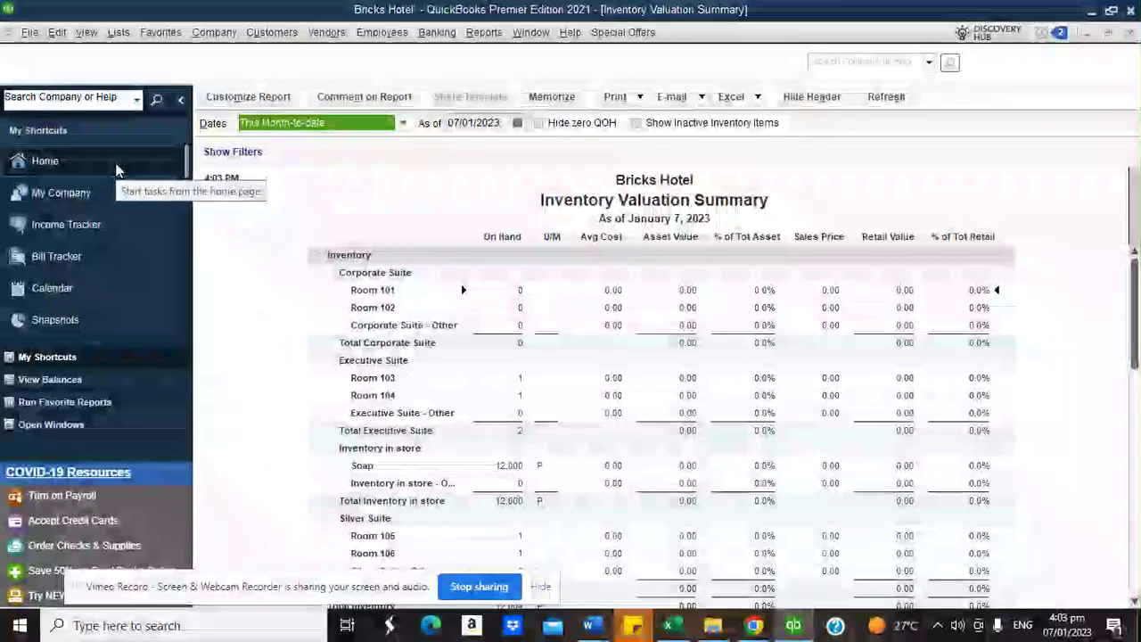
{"action": "left_click", "coordinate": [115, 164]}
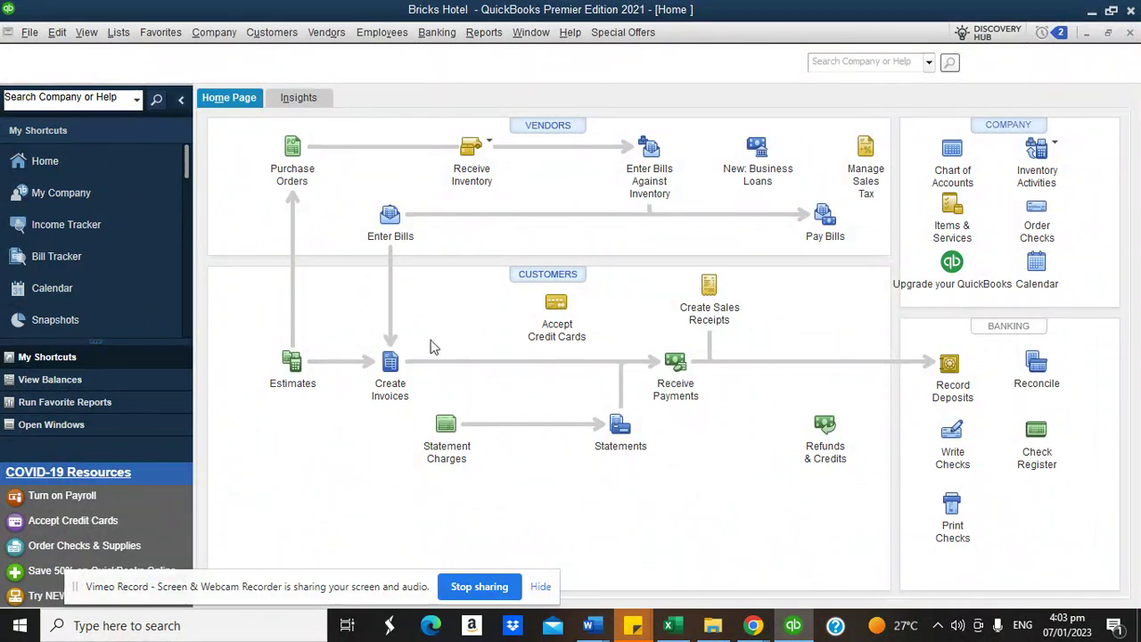
Step: Bring up Fedex Inc invoice #1, now past due at 7,525.00, in Create Invoices
{"action": "left_click", "coordinate": [392, 363]}
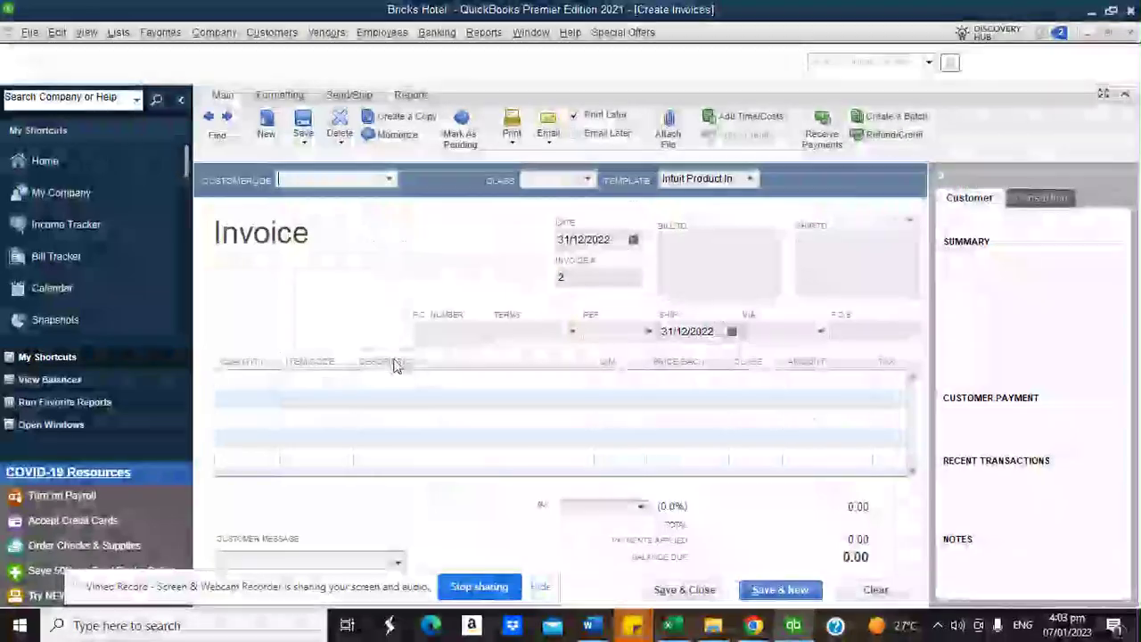
{"action": "left_click", "coordinate": [207, 117]}
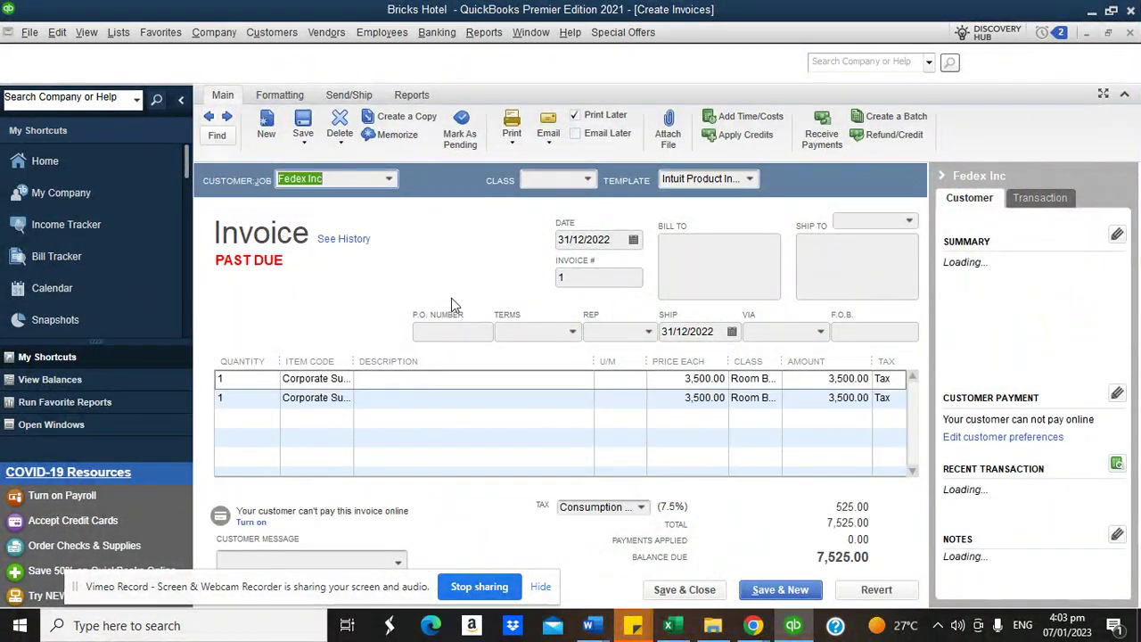
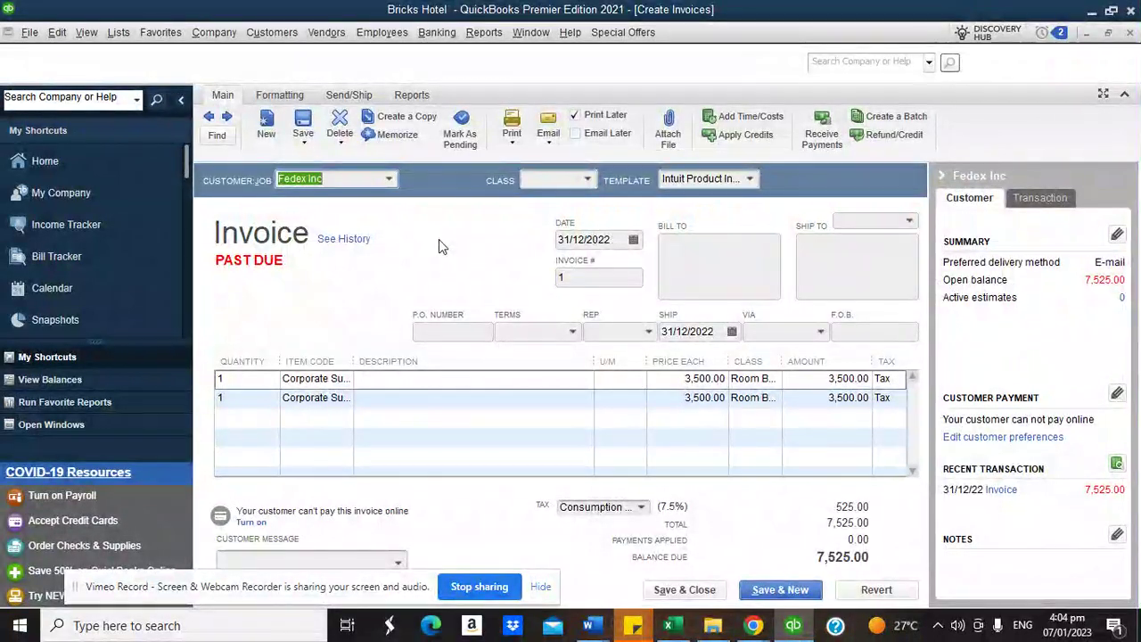
Step: Memorize the Fedex Inc invoice as an automated entry: Daily, next date 08/01/2023, 9 remaining
{"action": "right_click", "coordinate": [438, 239]}
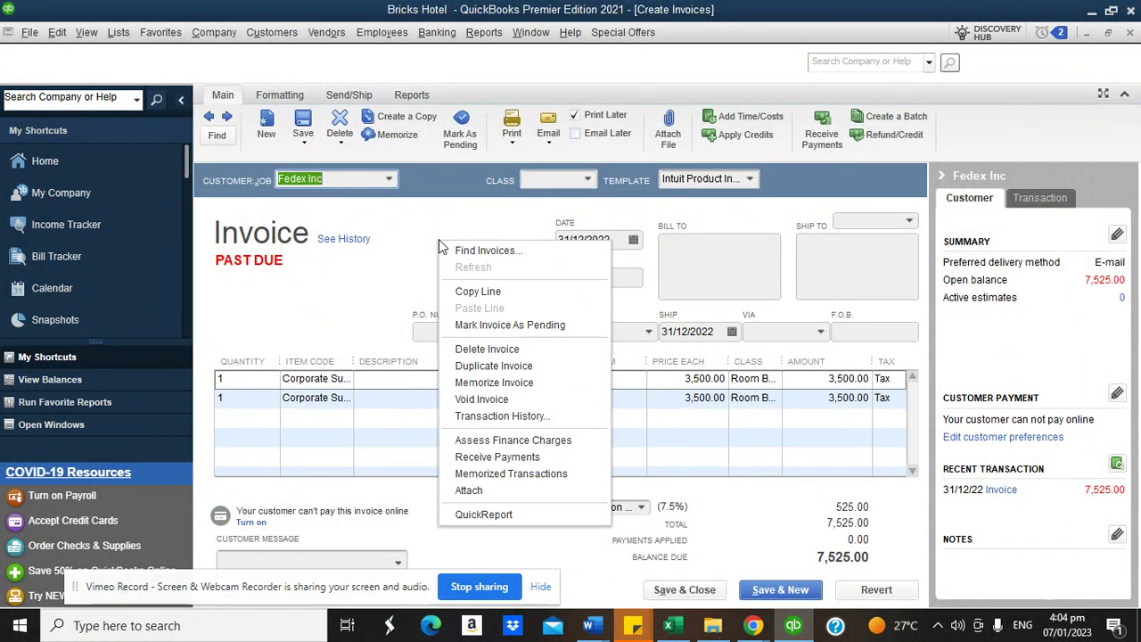
{"action": "left_click", "coordinate": [473, 387]}
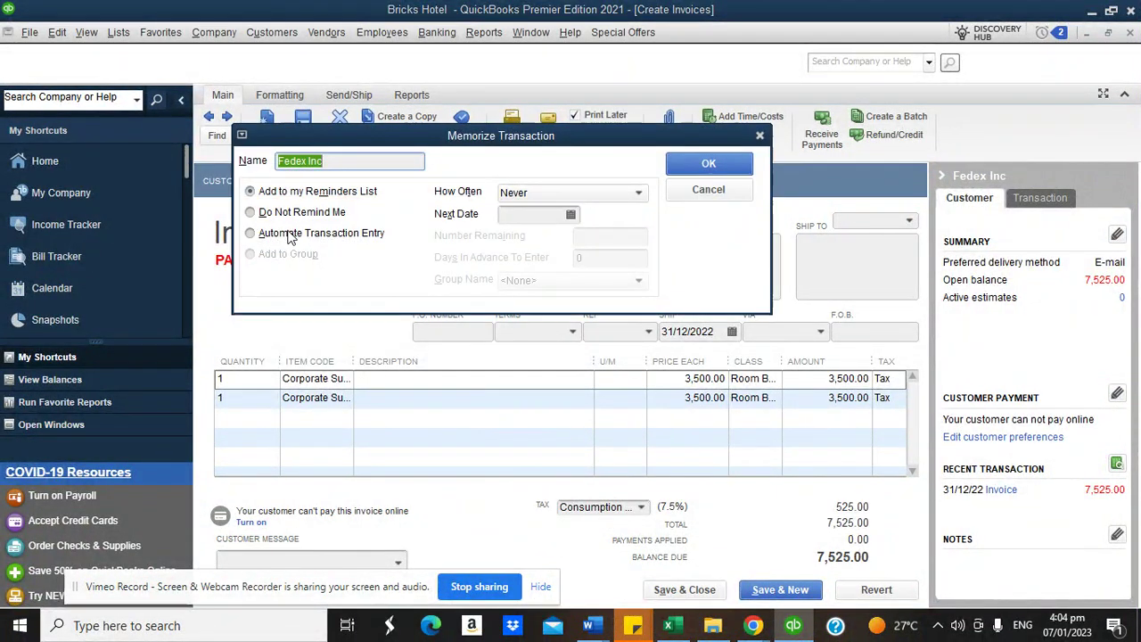
{"action": "left_click", "coordinate": [289, 236]}
{"action": "left_click", "coordinate": [535, 192]}
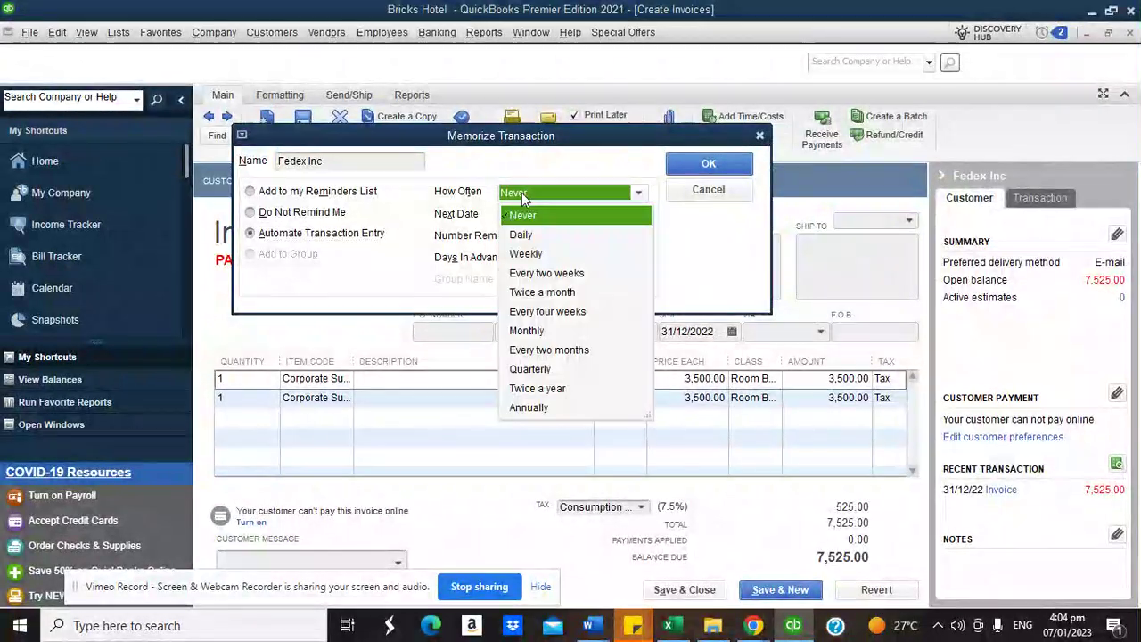
{"action": "left_click", "coordinate": [522, 235]}
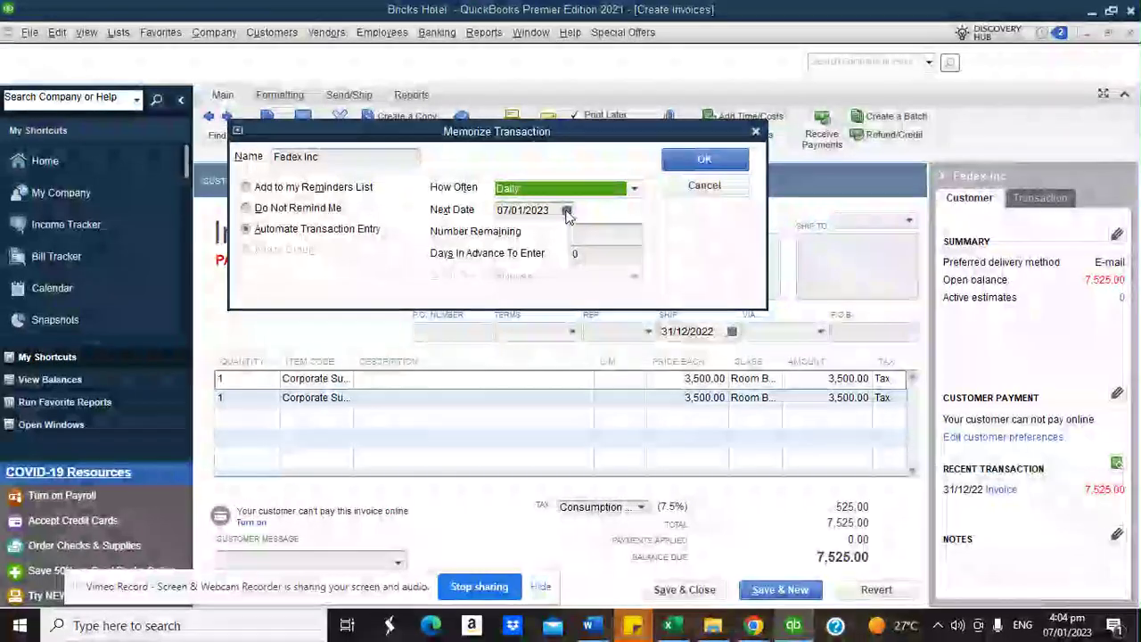
{"action": "left_click", "coordinate": [567, 210]}
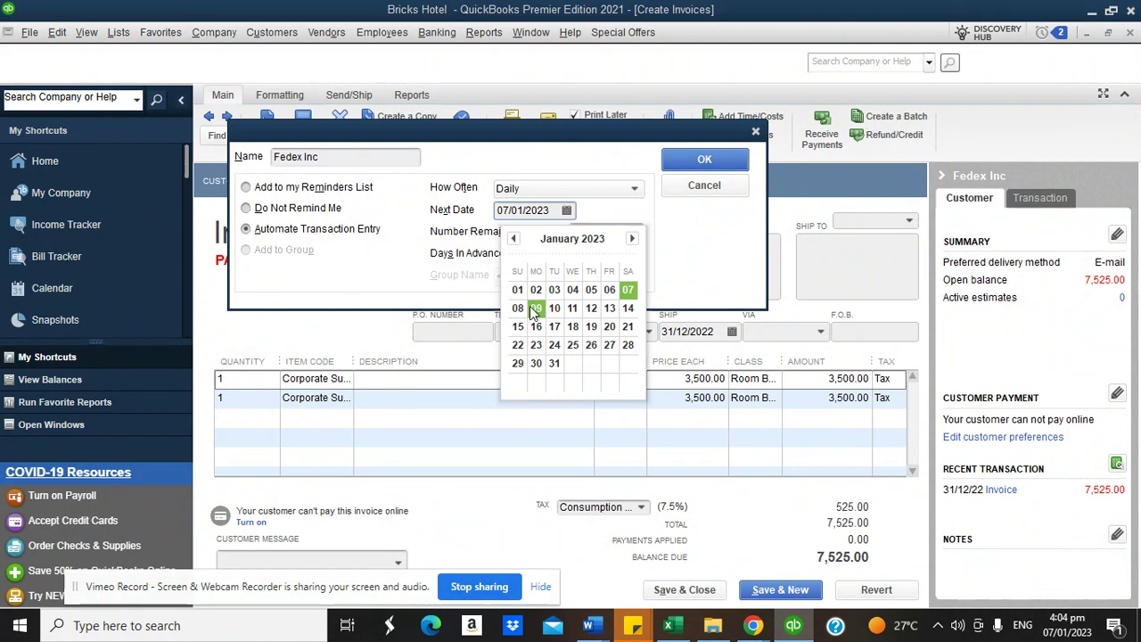
{"action": "left_click", "coordinate": [518, 308]}
{"action": "left_click", "coordinate": [593, 232]}
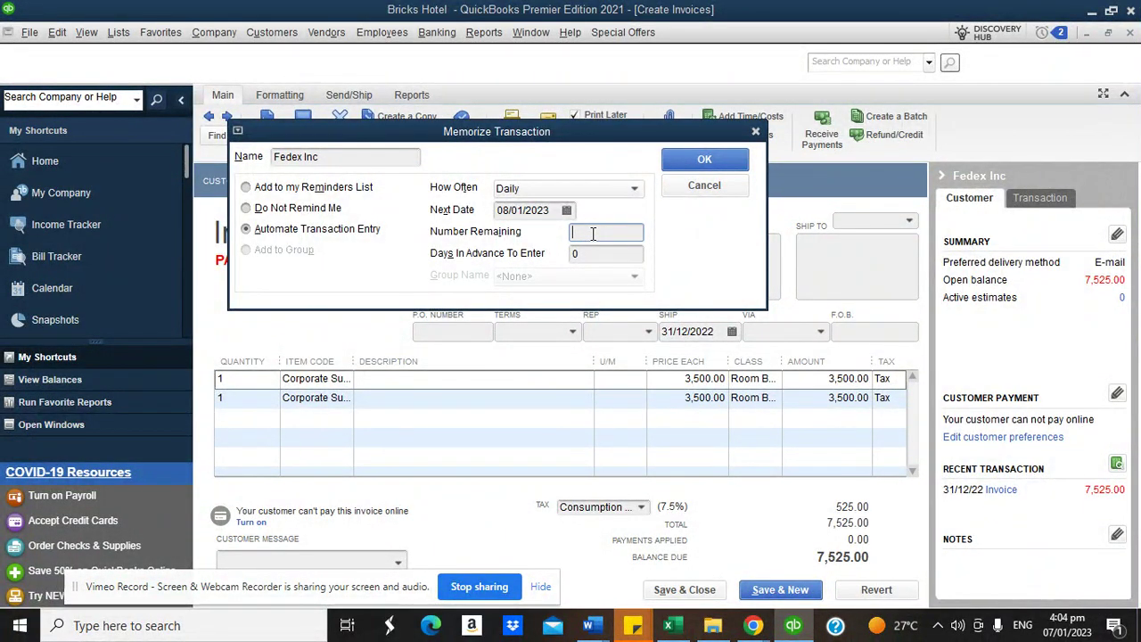
{"action": "type", "text": "9"}
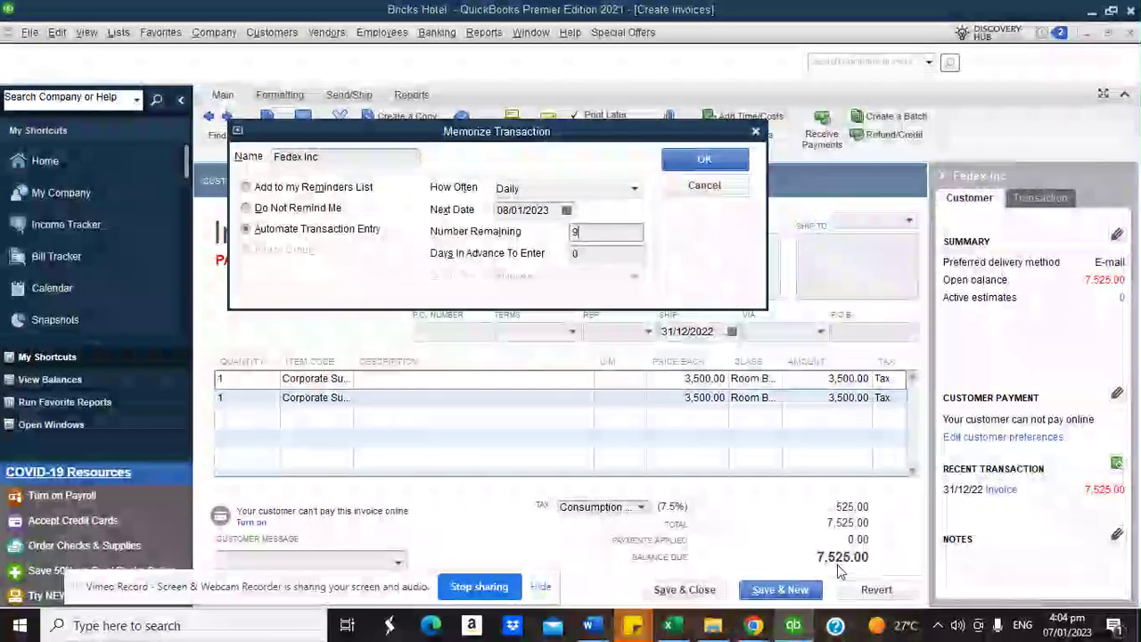
{"action": "left_click", "coordinate": [704, 158]}
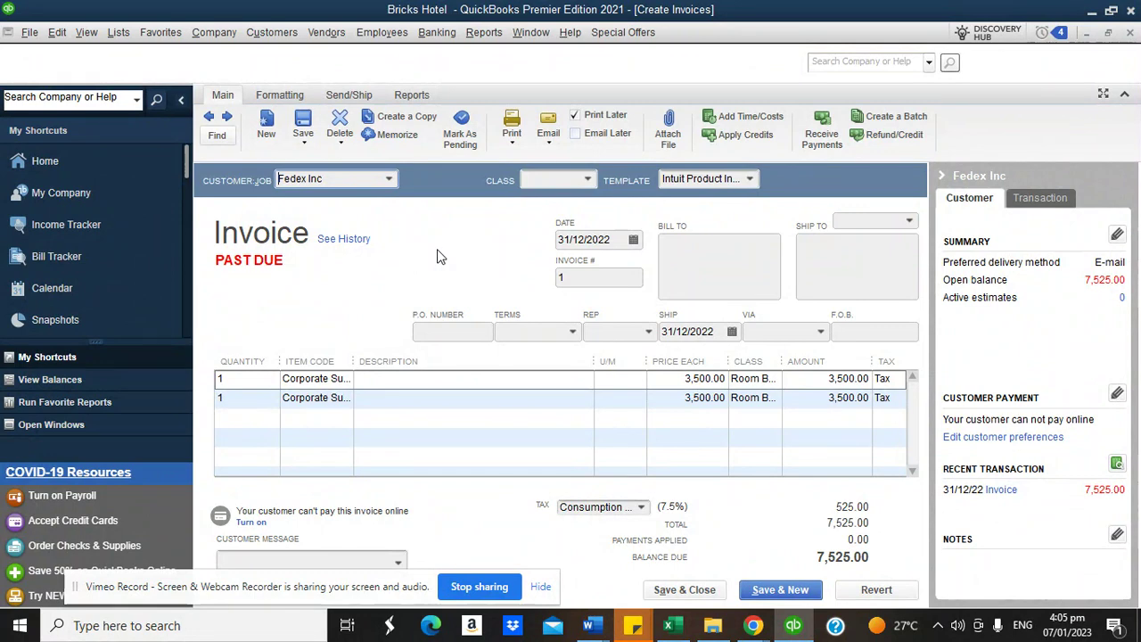
Step: Open the Memorized Transaction List to view the Fedex Inc entry, then close it
{"action": "left_click", "coordinate": [121, 36]}
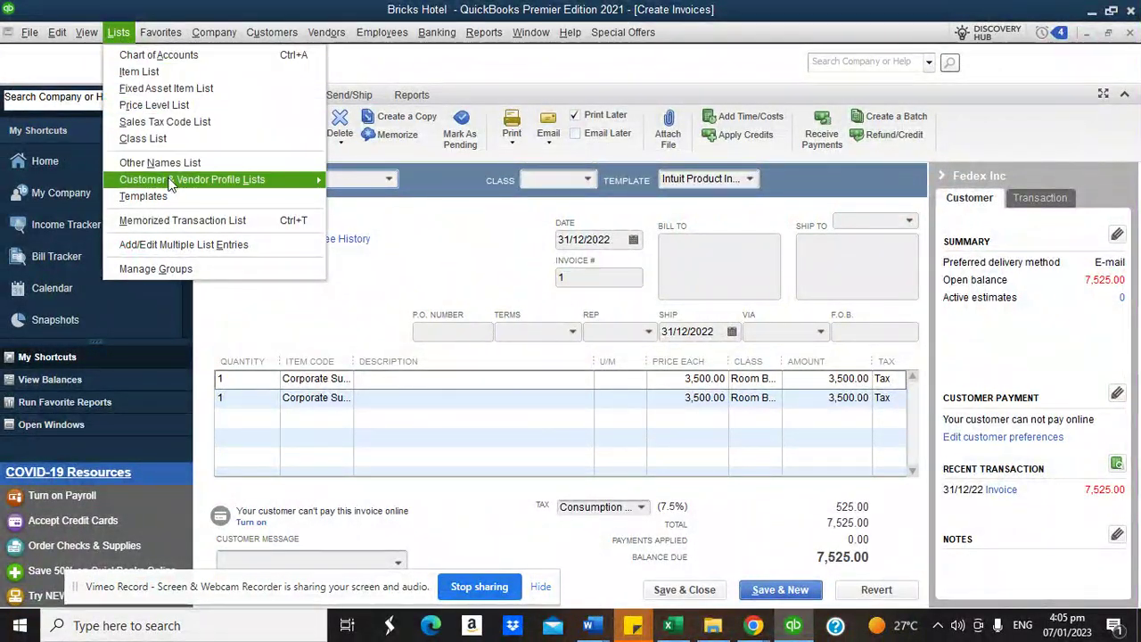
{"action": "left_click", "coordinate": [172, 220]}
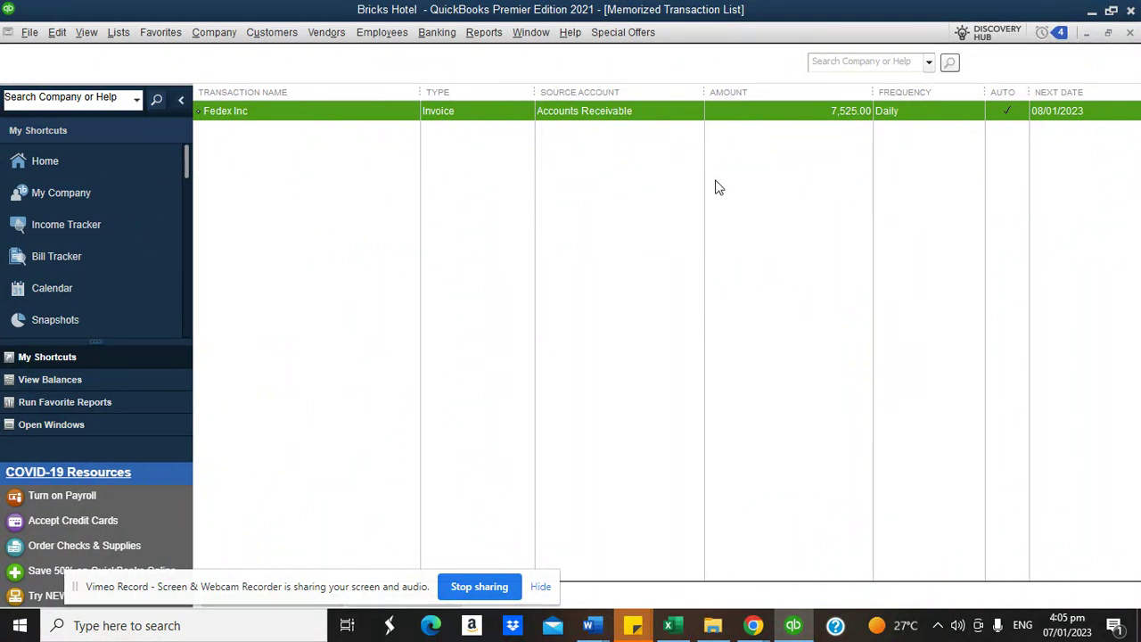
{"action": "left_click", "coordinate": [1130, 33]}
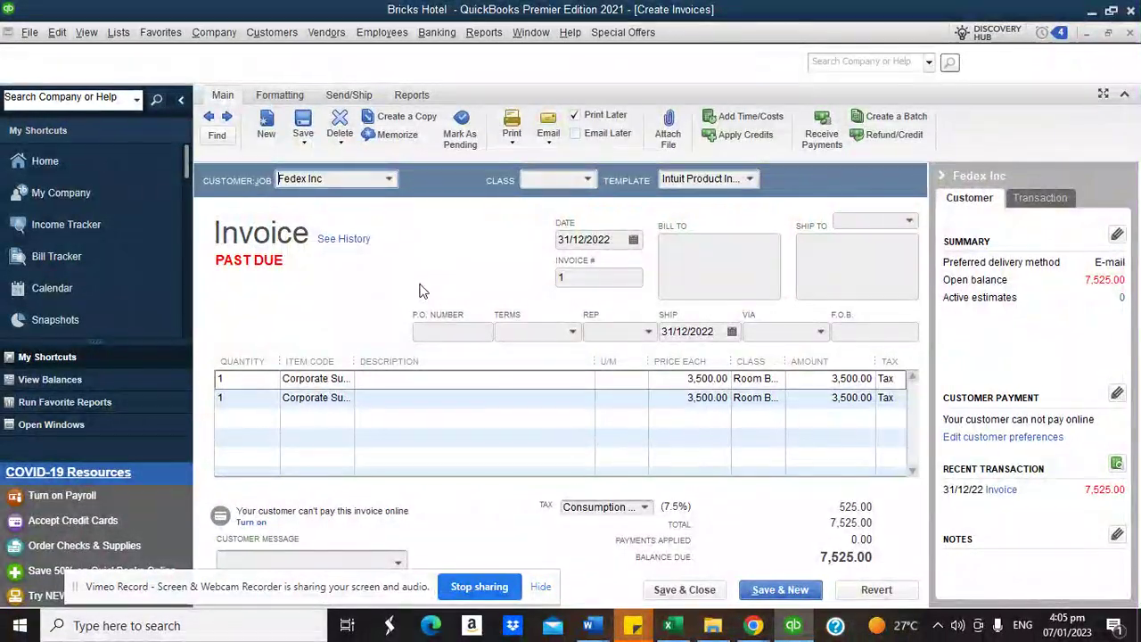
Step: Delete the Fedex Inc memorized transaction and close the now-empty list
{"action": "left_click", "coordinate": [119, 33]}
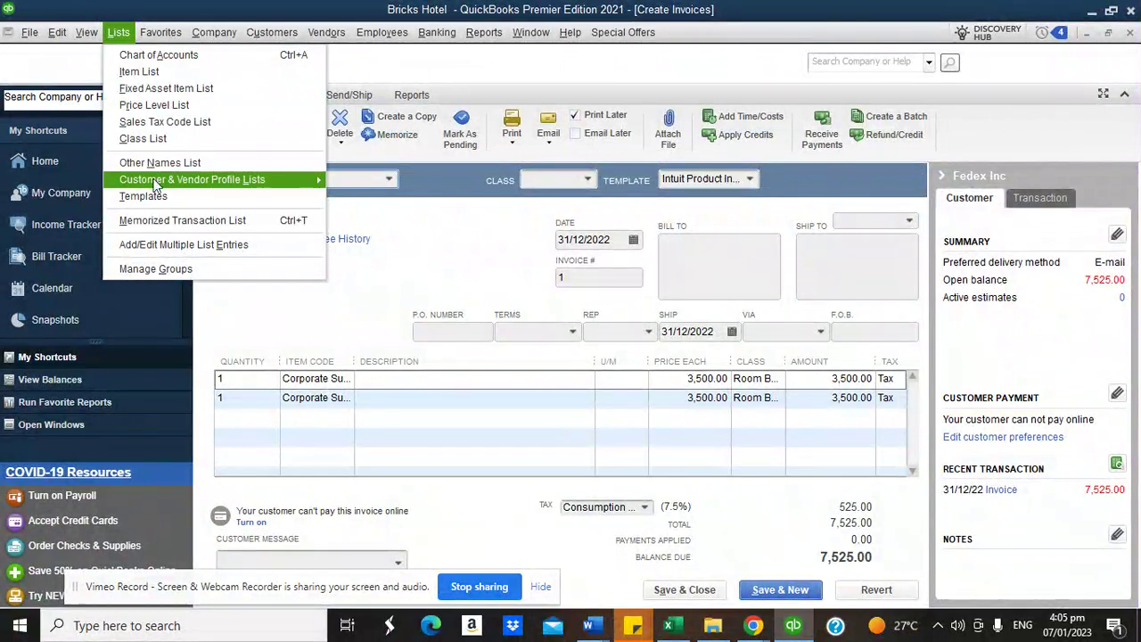
{"action": "left_click", "coordinate": [150, 221]}
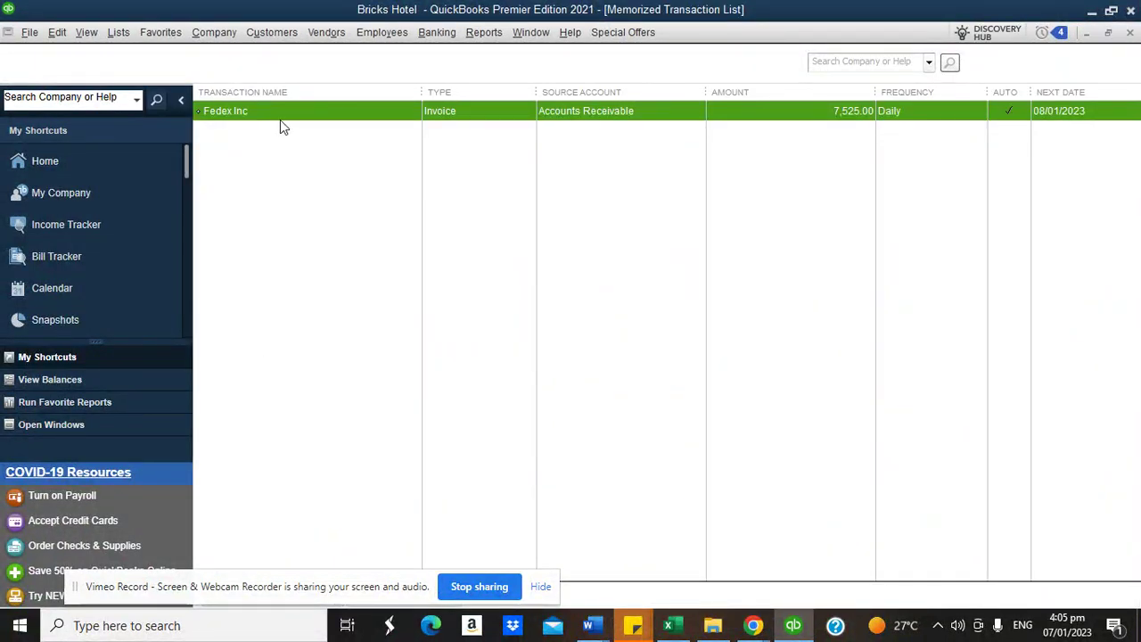
{"action": "right_click", "coordinate": [263, 116]}
{"action": "left_click", "coordinate": [316, 199]}
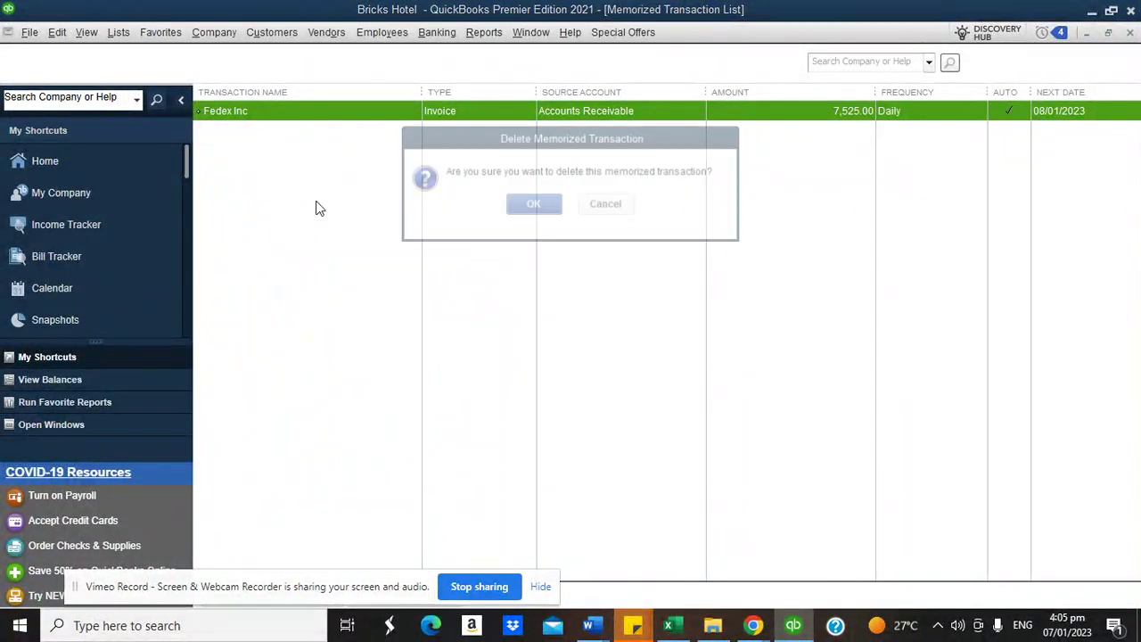
{"action": "left_click", "coordinate": [528, 207]}
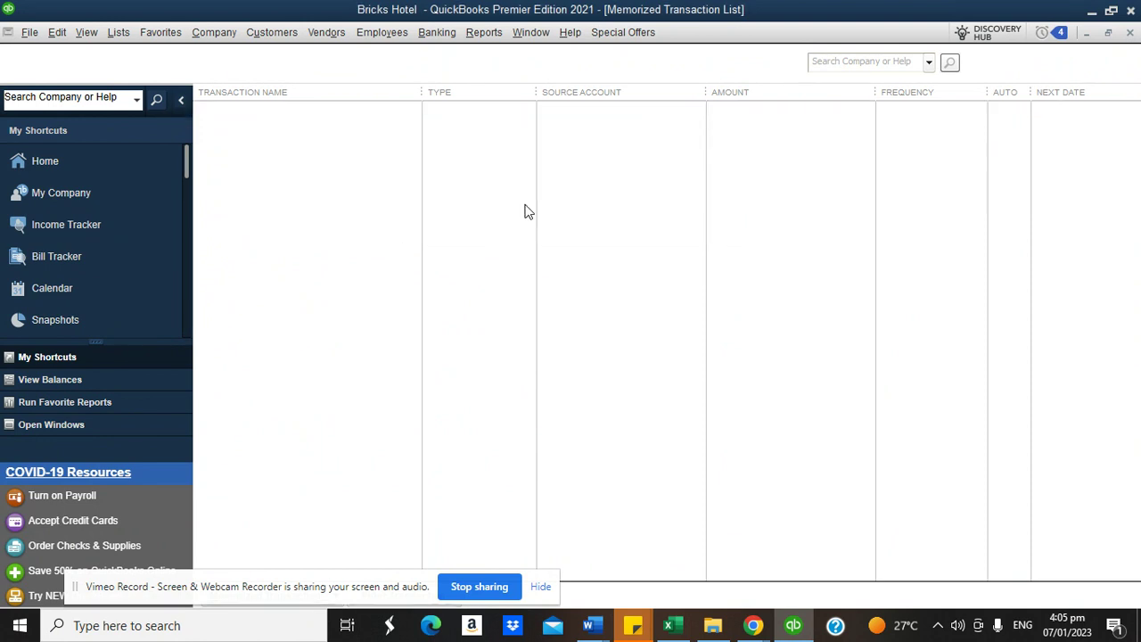
{"action": "key", "text": "Escape"}
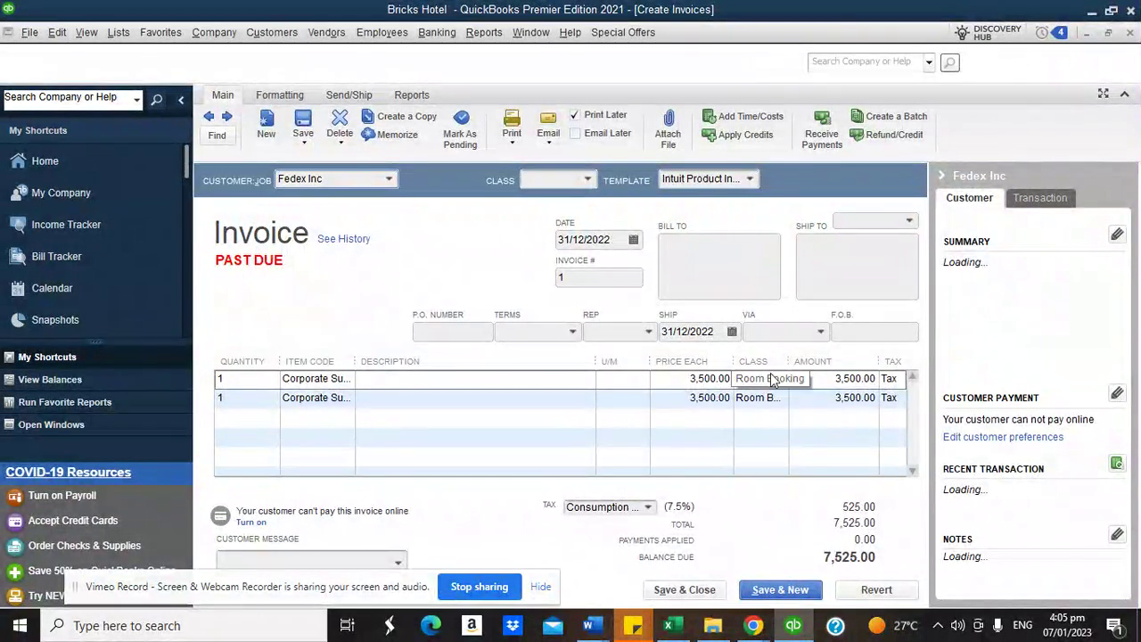
Step: Set both Fedex Inc line amounts to 35,000.00 and record the revised 75,250.00 invoice
{"action": "left_click", "coordinate": [851, 376]}
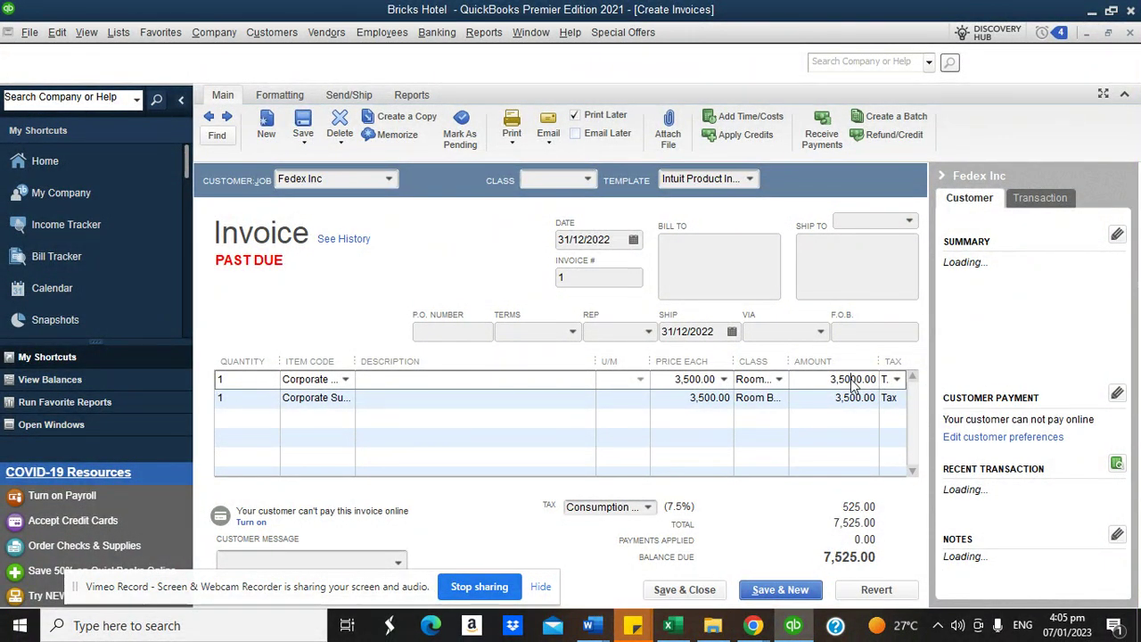
{"action": "type", "text": "0"}
{"action": "left_click", "coordinate": [851, 397]}
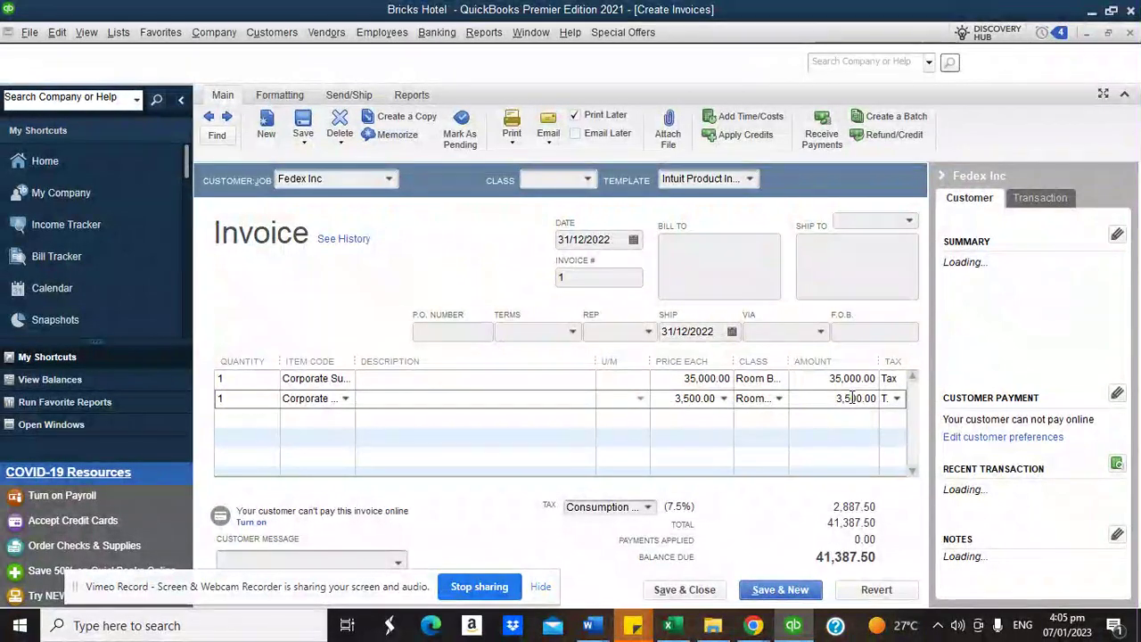
{"action": "type", "text": "0"}
{"action": "left_click", "coordinate": [533, 379]}
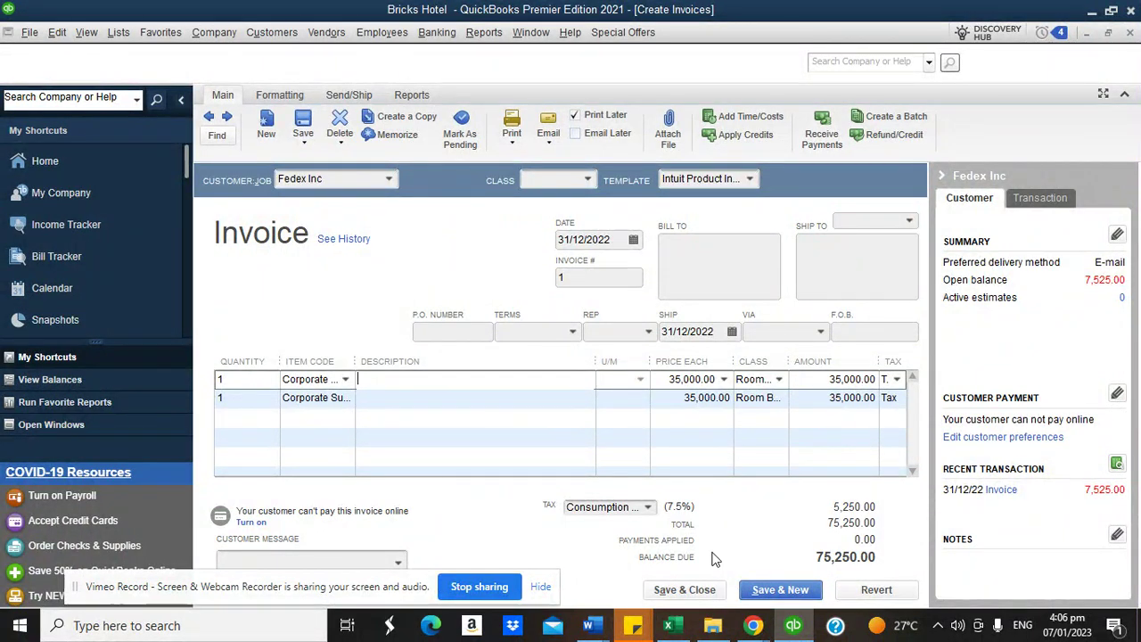
{"action": "left_click", "coordinate": [675, 596]}
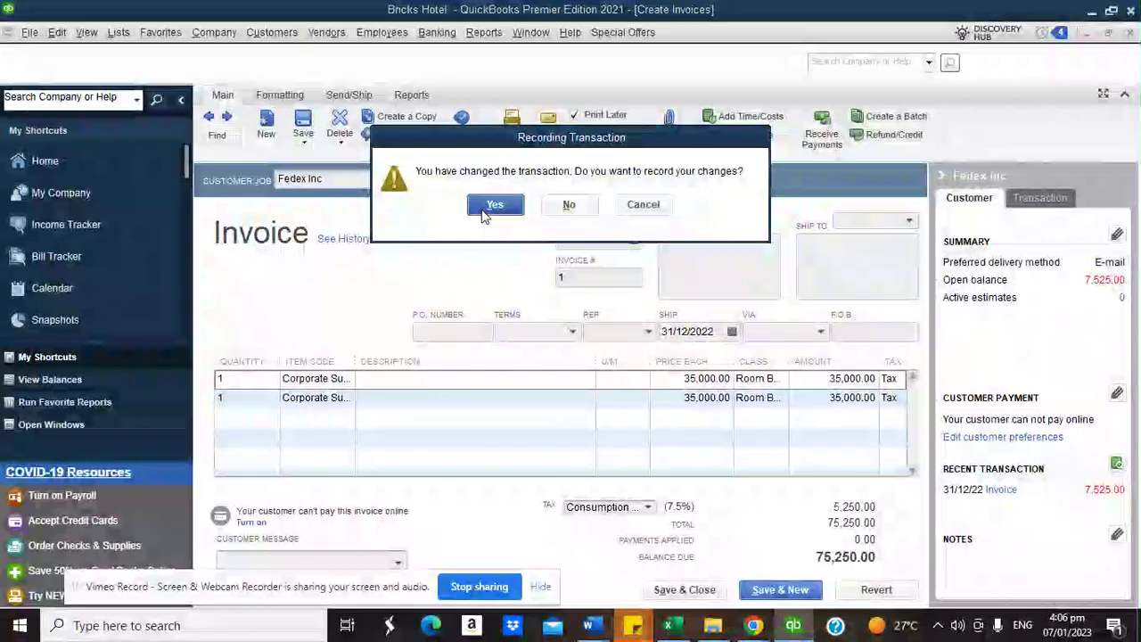
{"action": "left_click", "coordinate": [482, 207]}
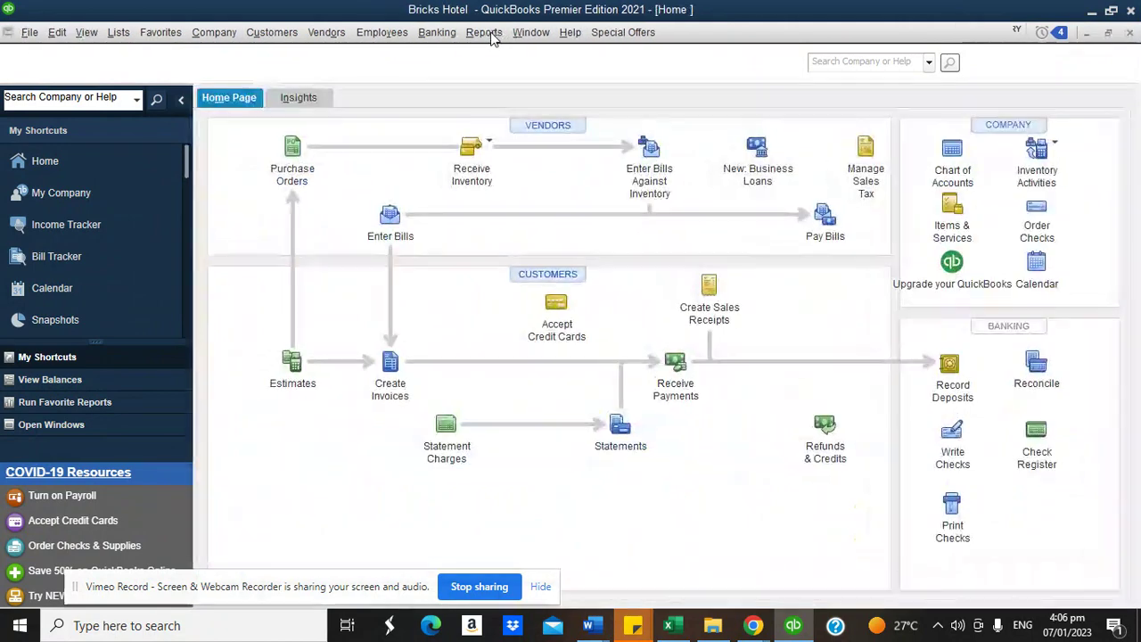
{"action": "left_click", "coordinate": [483, 32]}
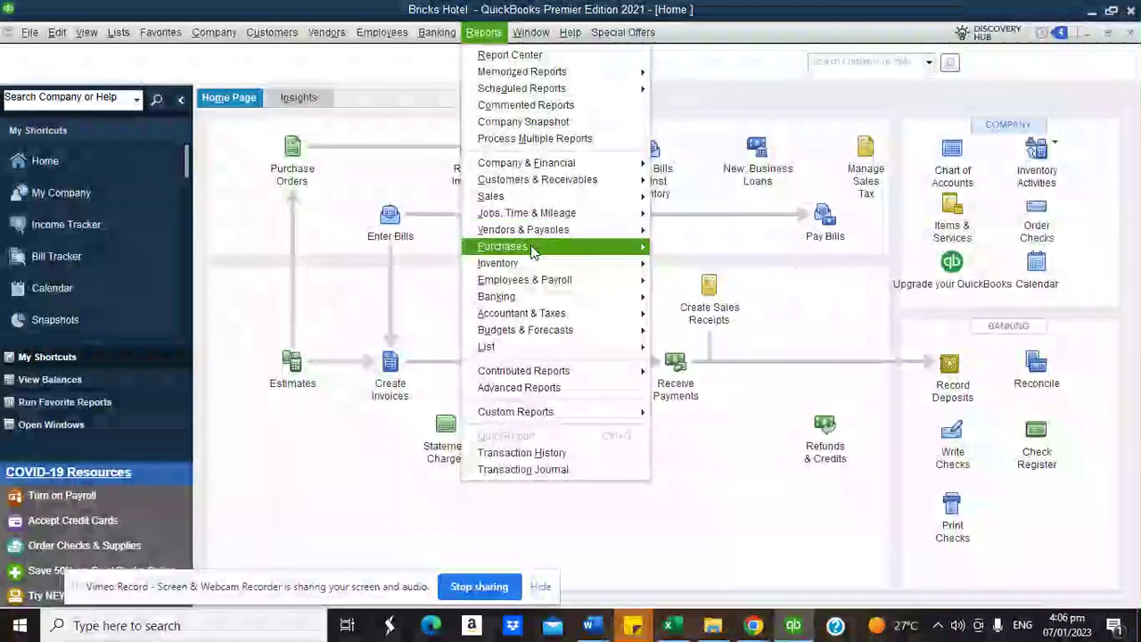
{"action": "mouse_move", "coordinate": [529, 263]}
{"action": "left_click", "coordinate": [713, 264]}
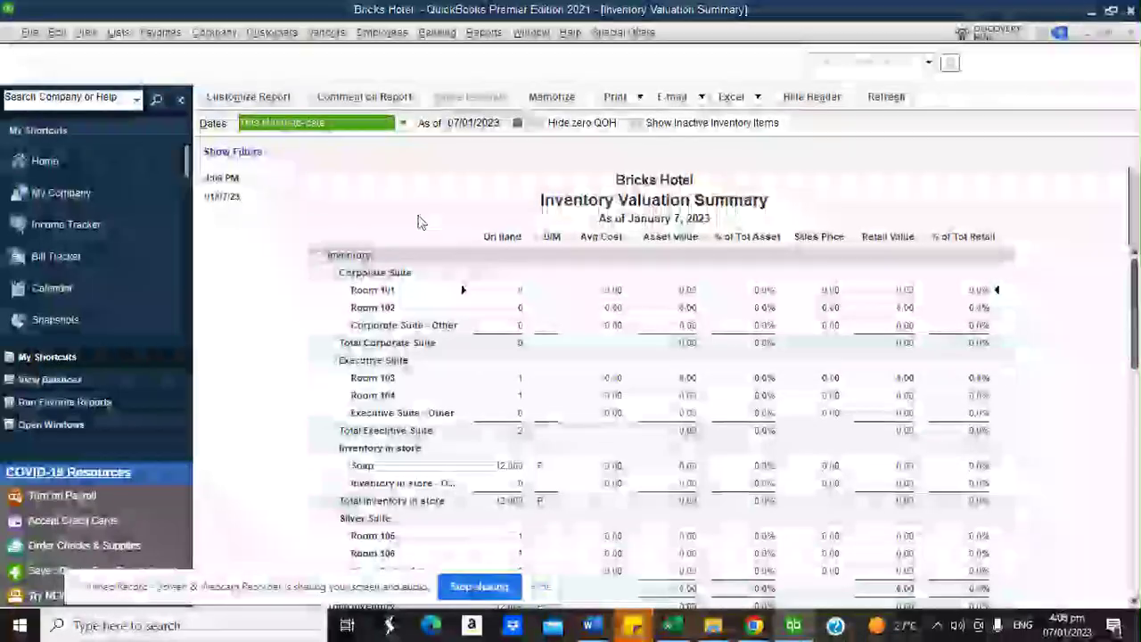
{"action": "left_click", "coordinate": [100, 160]}
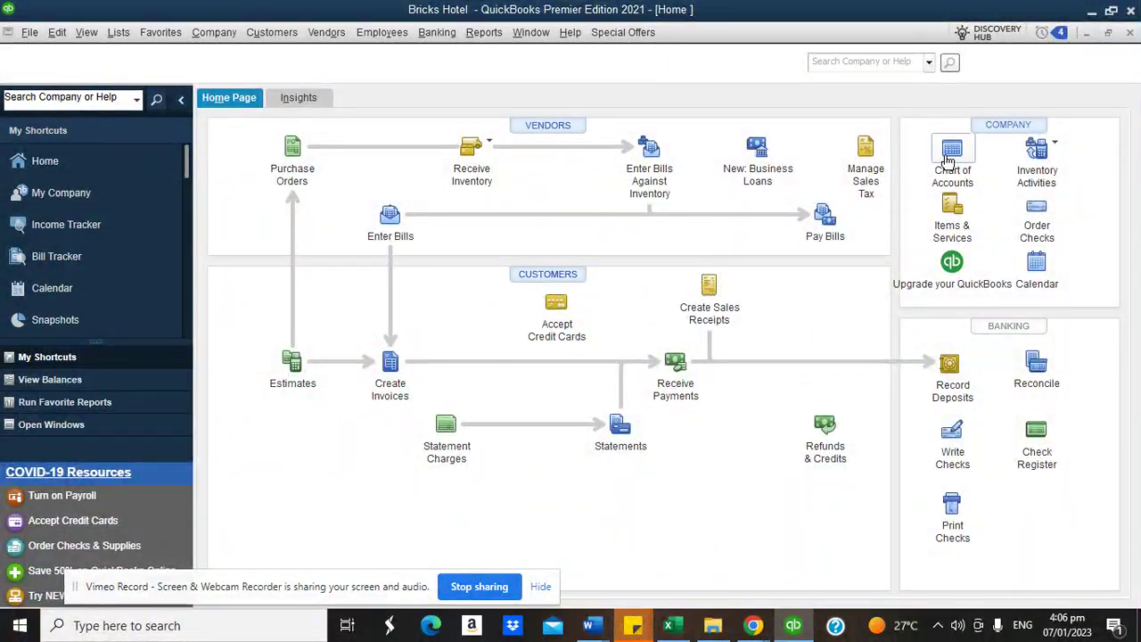
Step: Start a quantity adjustment using Opening Balance Equity as the adjustment account
{"action": "left_click", "coordinate": [1056, 154]}
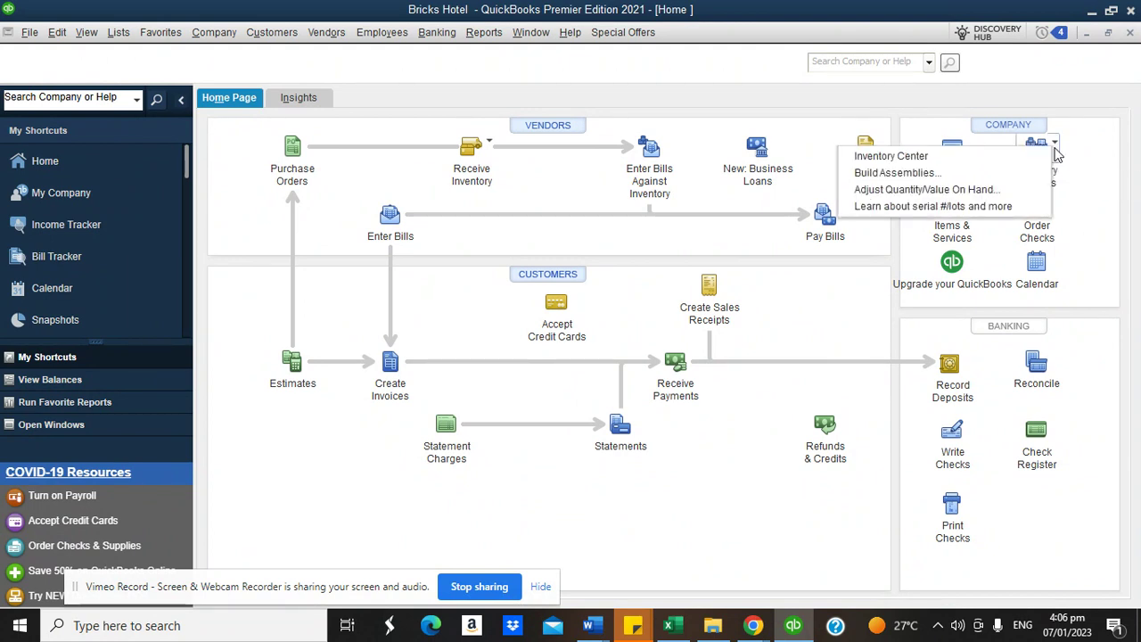
{"action": "left_click", "coordinate": [954, 189]}
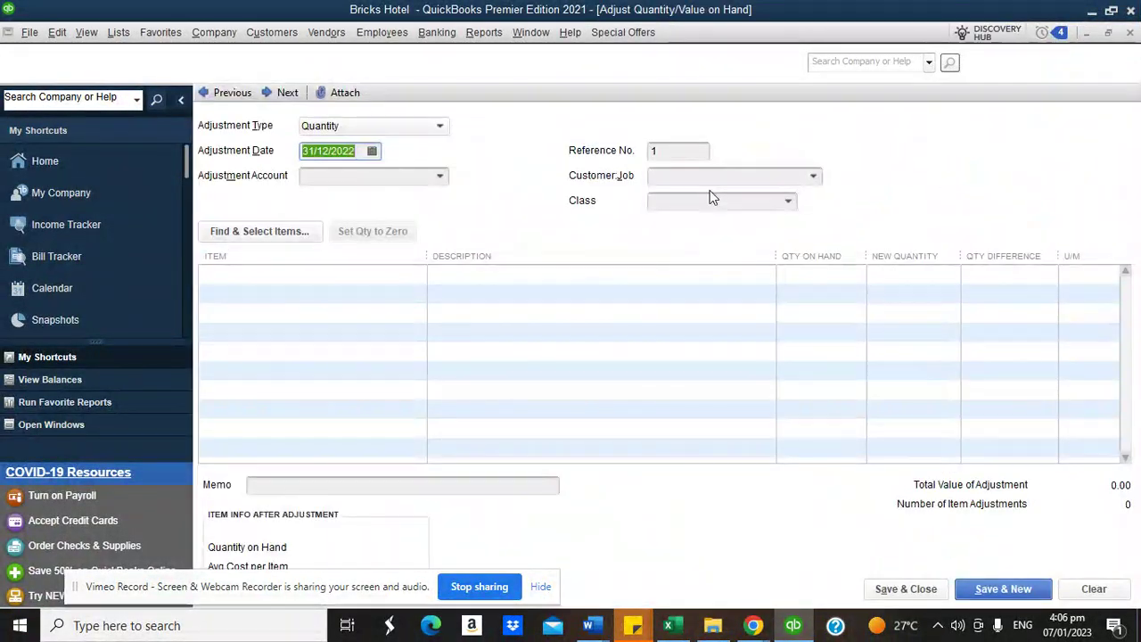
{"action": "left_click", "coordinate": [443, 177]}
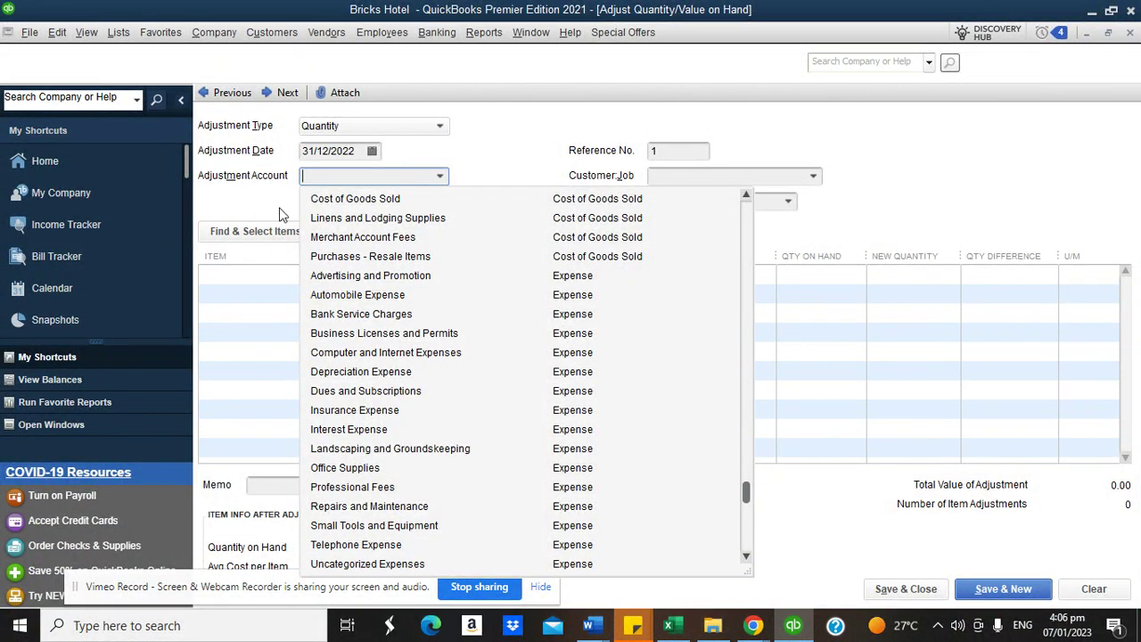
{"action": "left_click", "coordinate": [357, 198]}
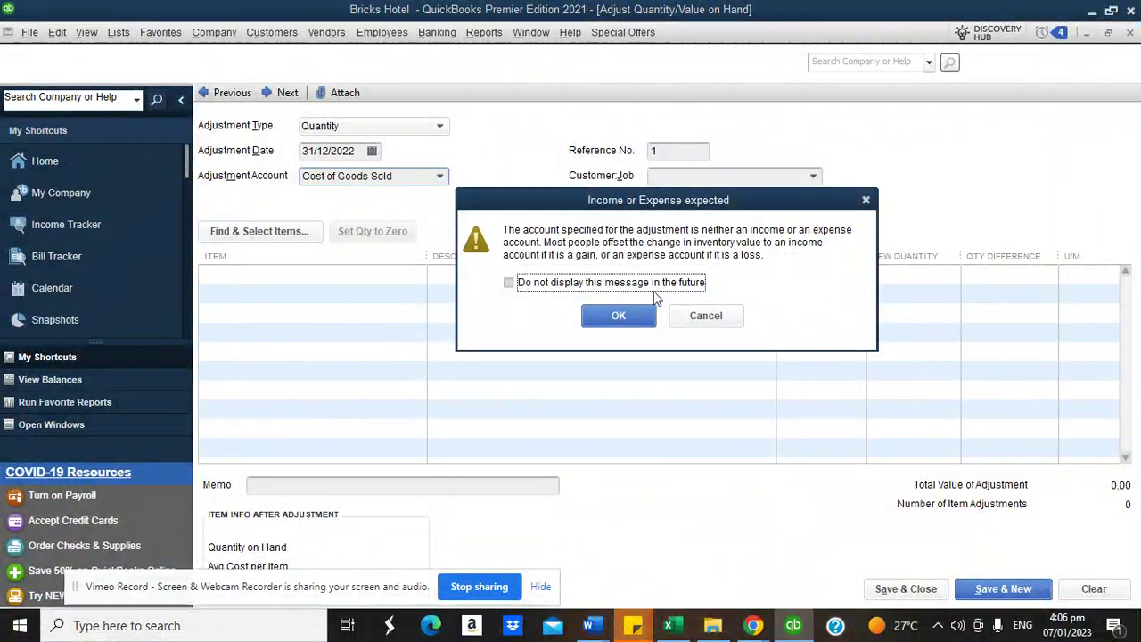
{"action": "left_click", "coordinate": [619, 316]}
{"action": "left_click", "coordinate": [439, 177]}
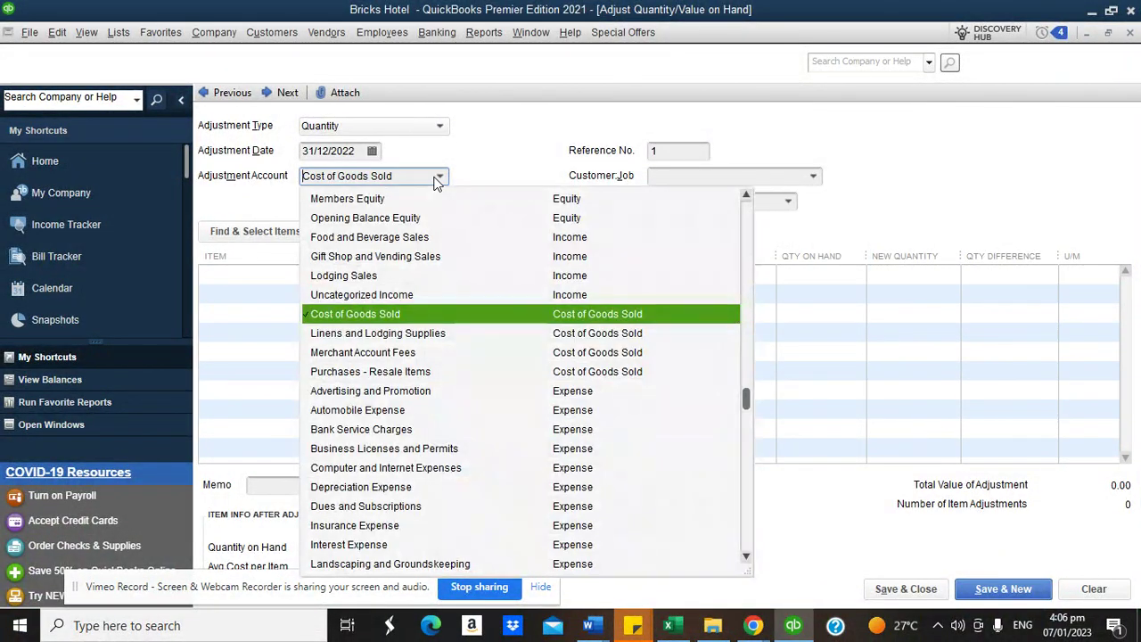
{"action": "left_click", "coordinate": [357, 220]}
{"action": "left_click", "coordinate": [619, 321]}
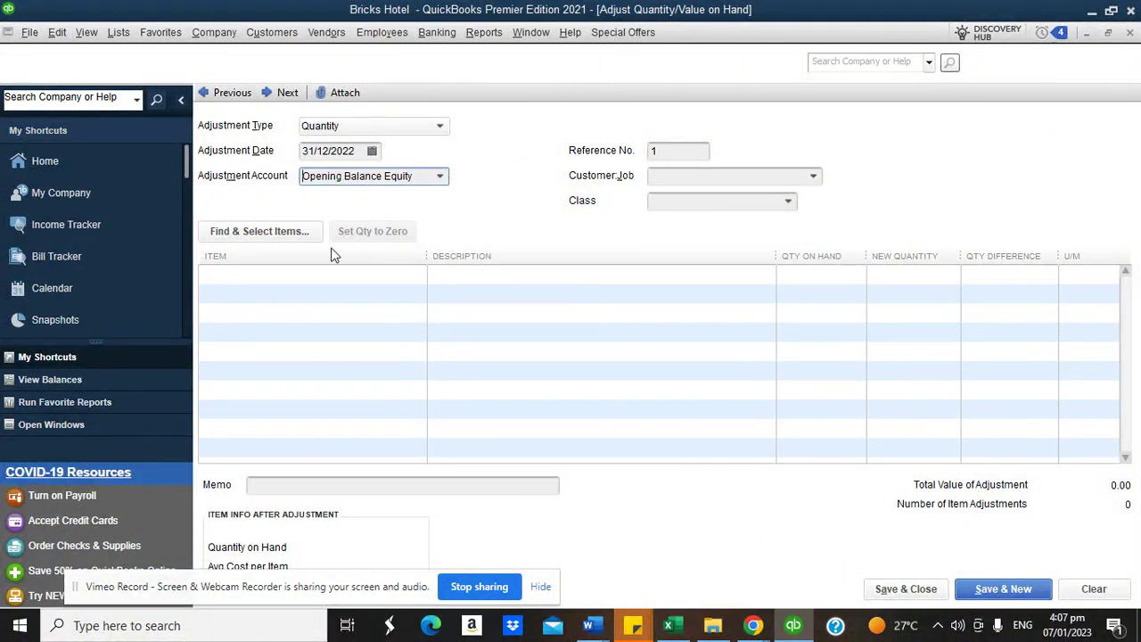
Step: List Corporate Suite:Room 101 and Room 102 as items, then close the adjustment unrecorded
{"action": "left_click", "coordinate": [260, 276]}
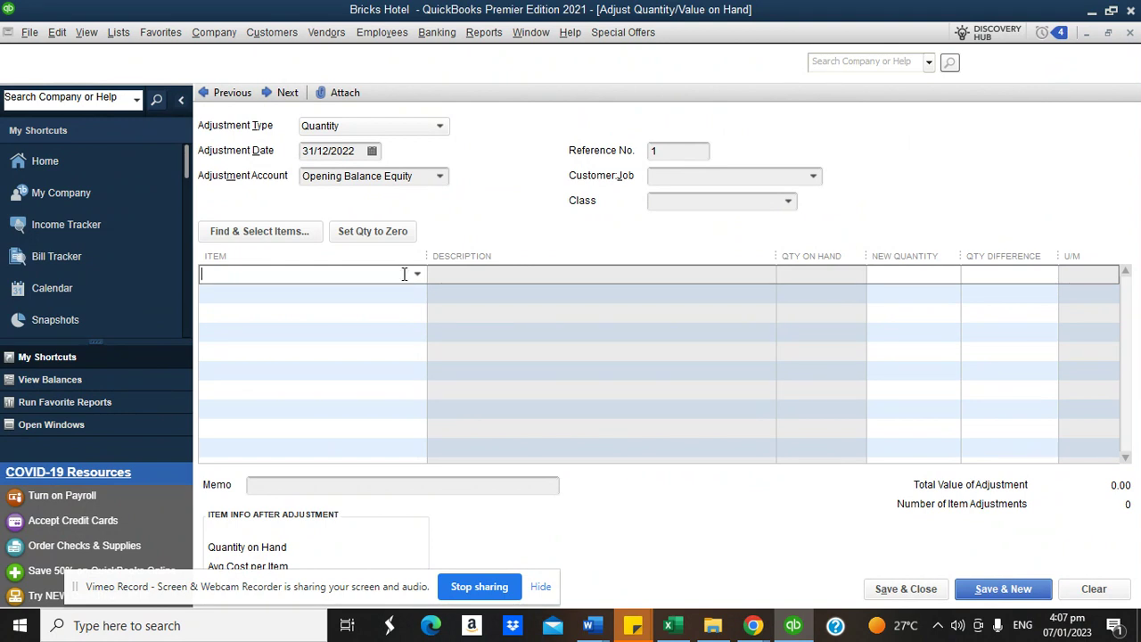
{"action": "left_click", "coordinate": [416, 274]}
{"action": "left_click", "coordinate": [276, 355]}
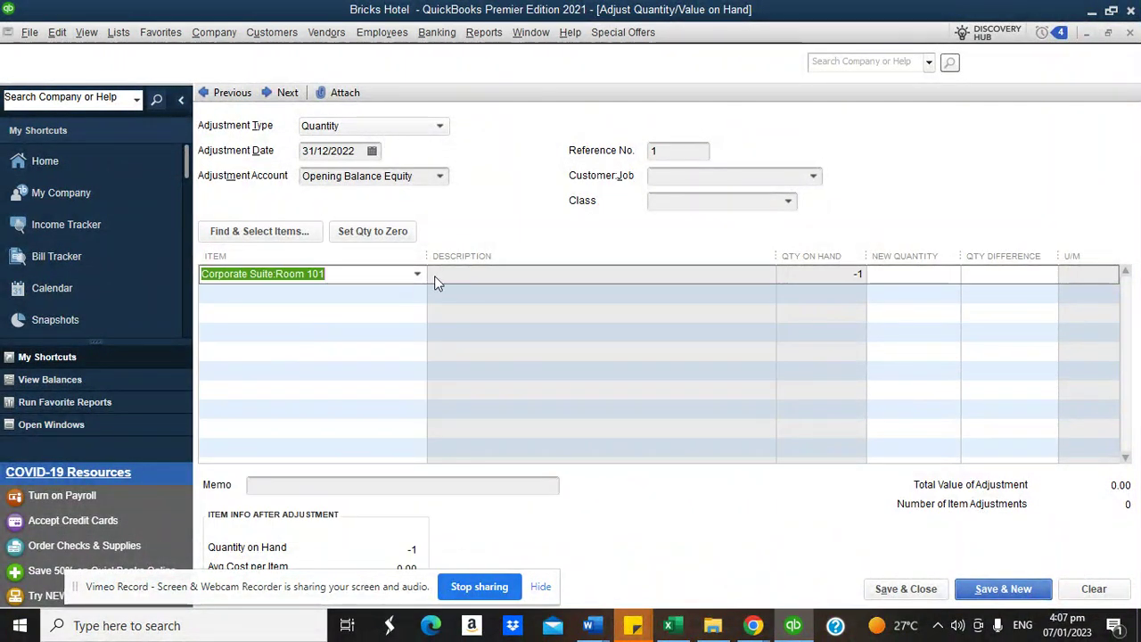
{"action": "left_click", "coordinate": [418, 294]}
{"action": "left_click", "coordinate": [418, 296]}
{"action": "left_click", "coordinate": [307, 392]}
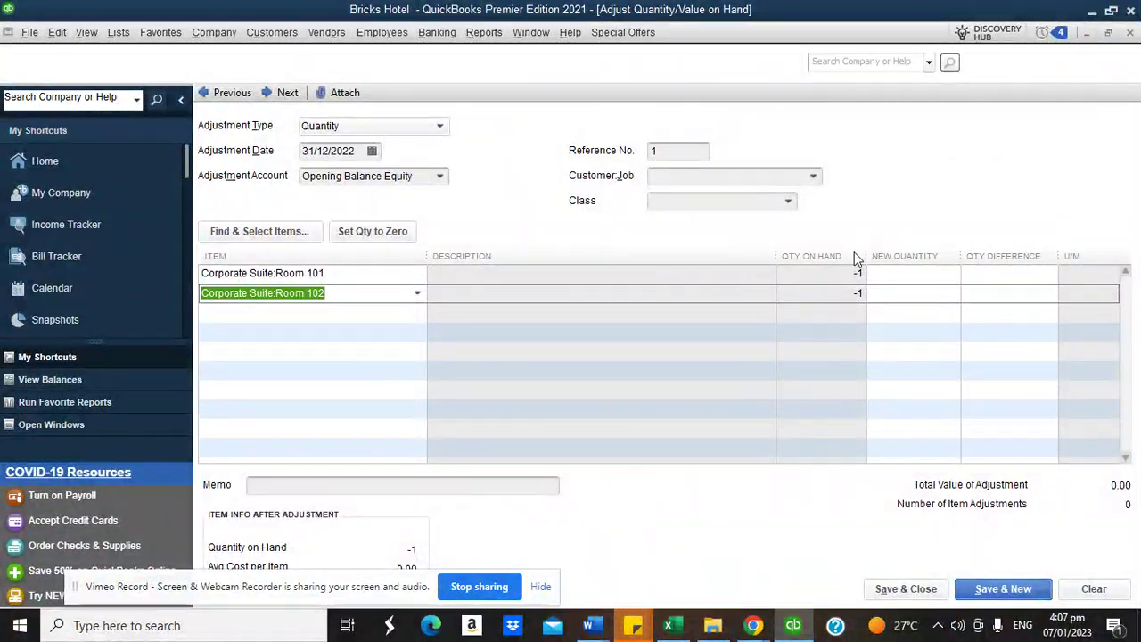
{"action": "left_click", "coordinate": [1130, 34]}
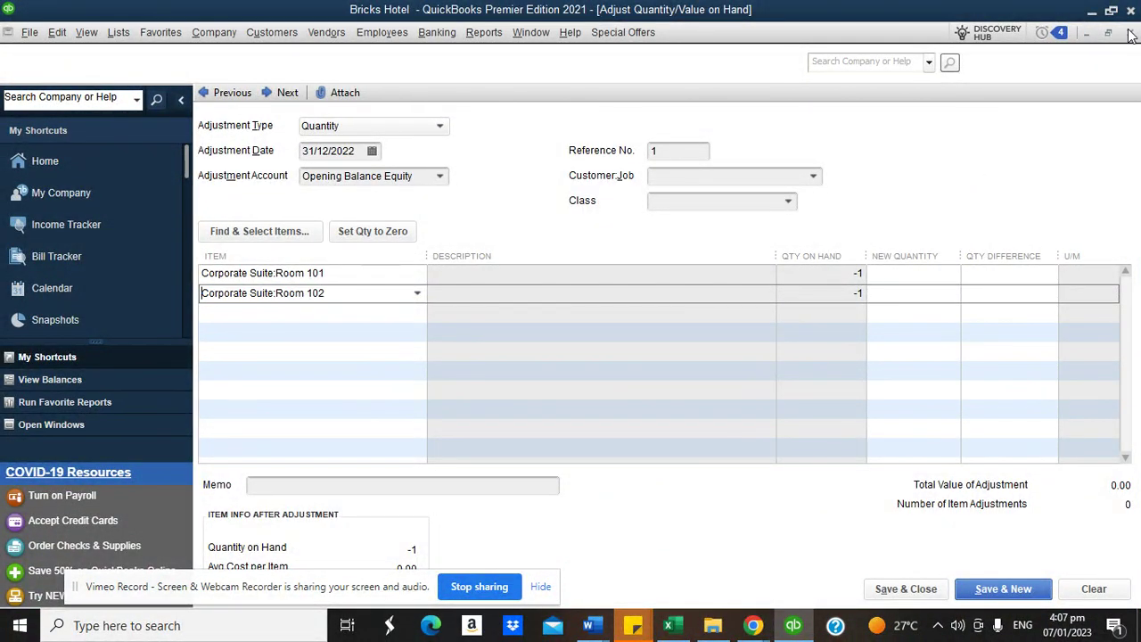
{"action": "left_click", "coordinate": [571, 204]}
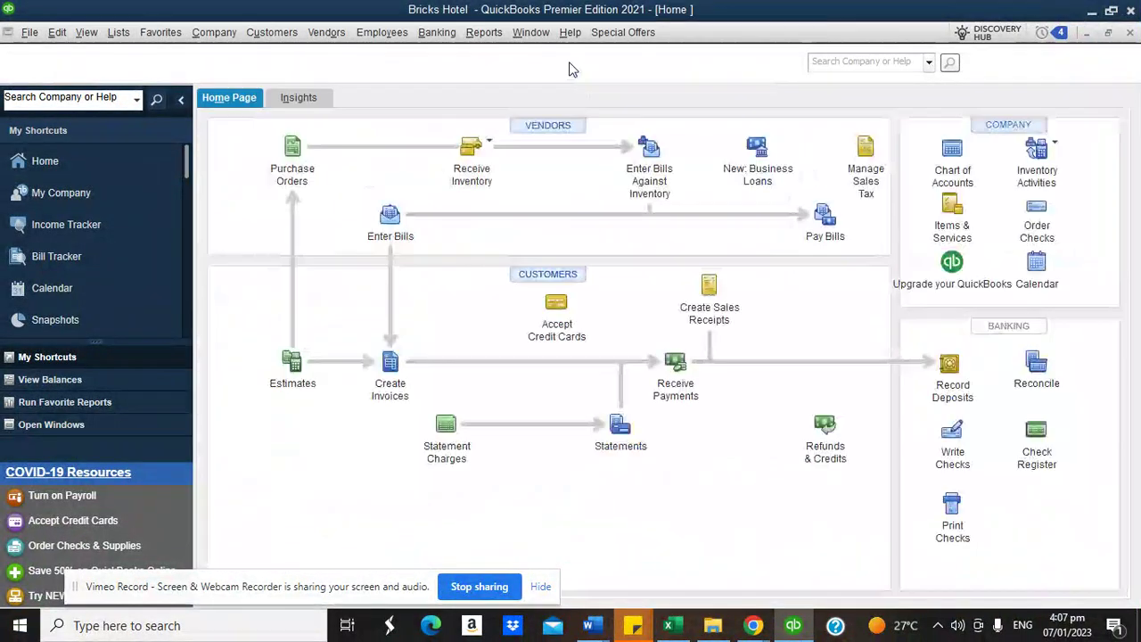
{"action": "left_click", "coordinate": [484, 32]}
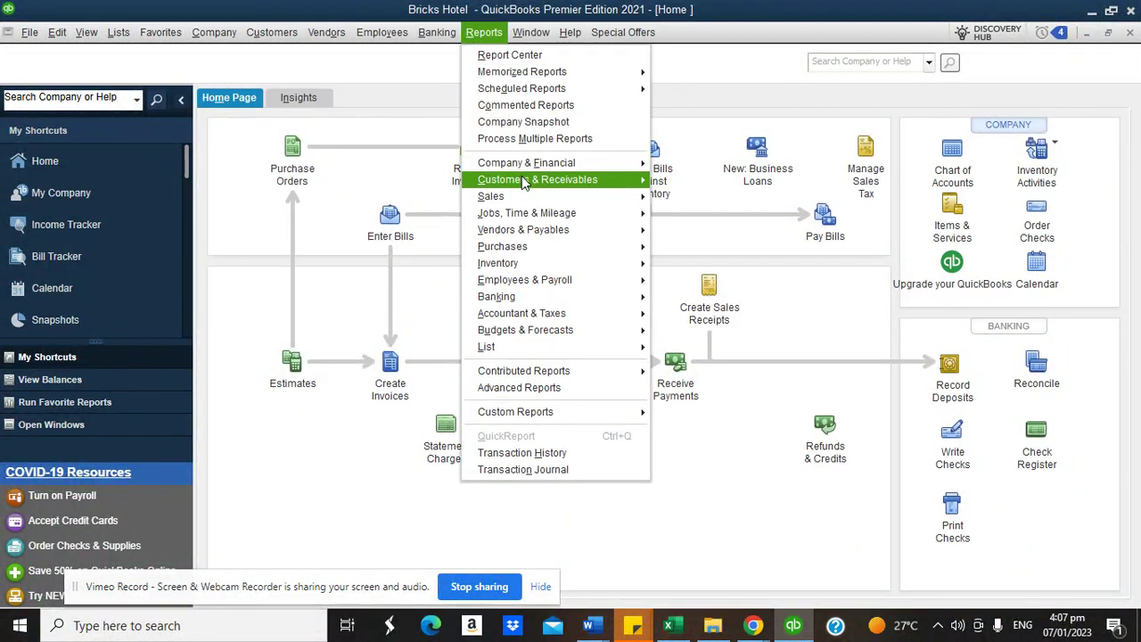
{"action": "mouse_move", "coordinate": [580, 263]}
{"action": "left_click", "coordinate": [694, 272]}
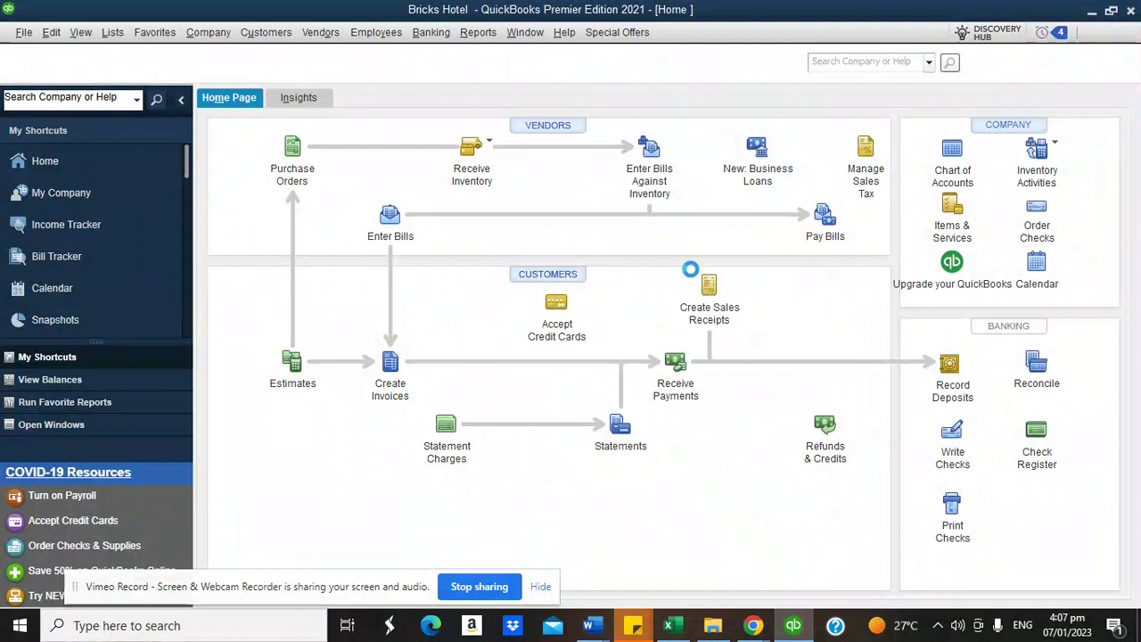
{"action": "left_click", "coordinate": [402, 125]}
{"action": "left_click", "coordinate": [357, 143]}
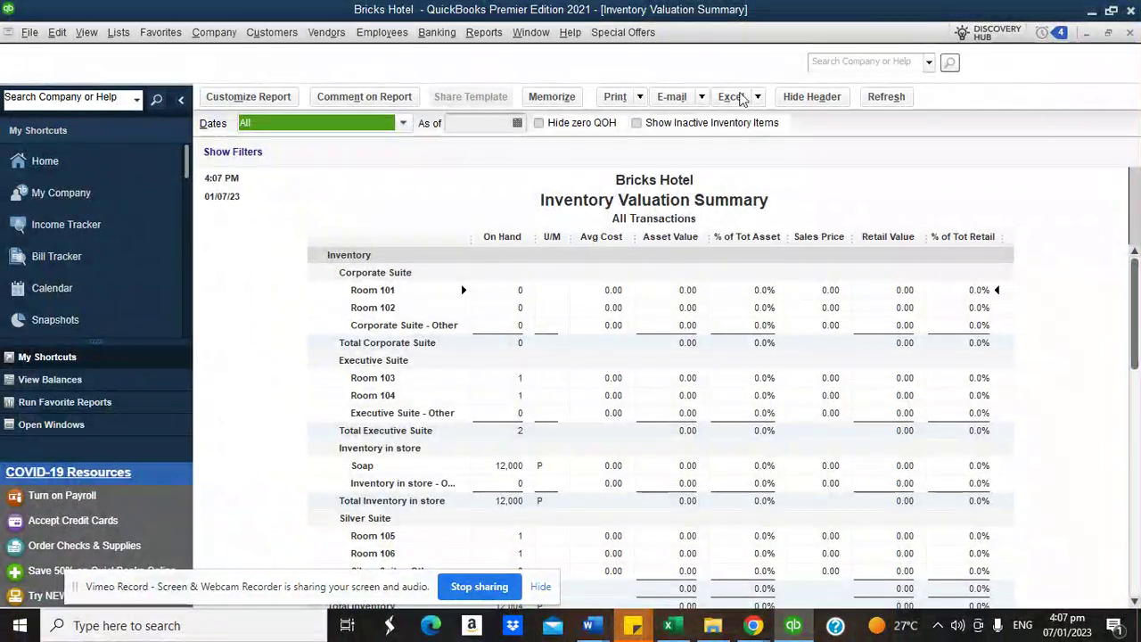
{"action": "left_click", "coordinate": [1130, 34]}
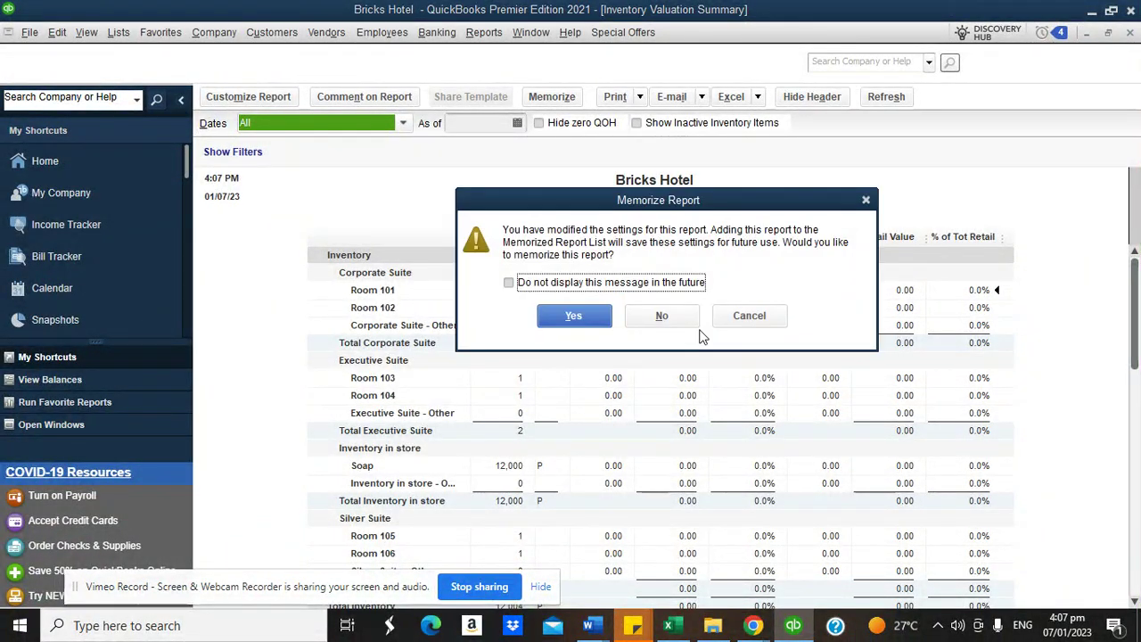
{"action": "left_click", "coordinate": [662, 312]}
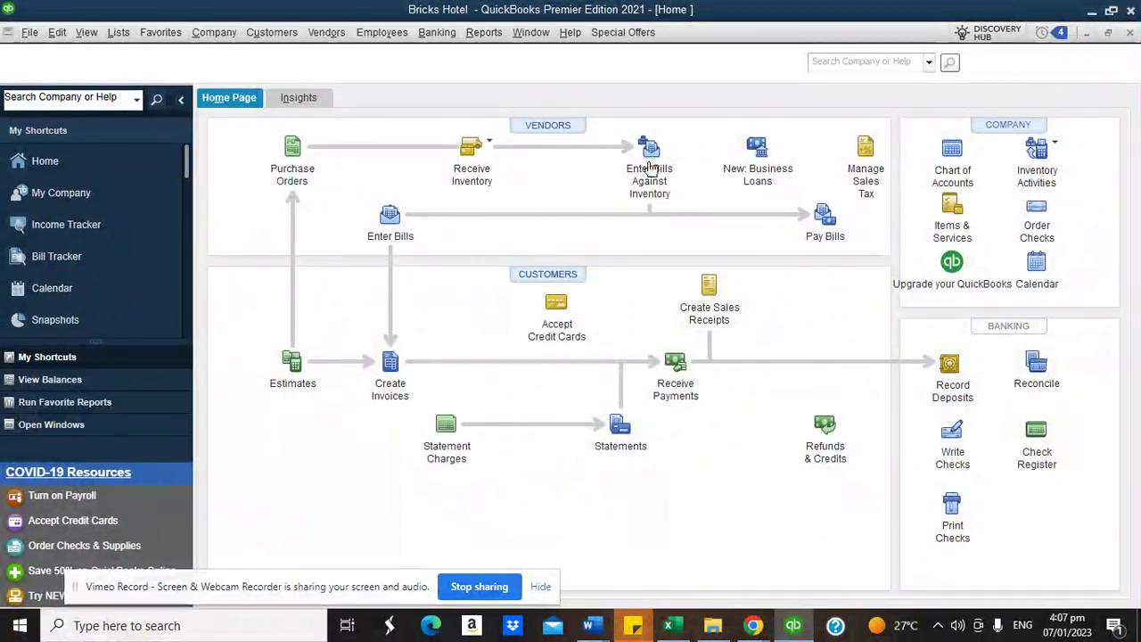
{"action": "left_click", "coordinate": [484, 32]}
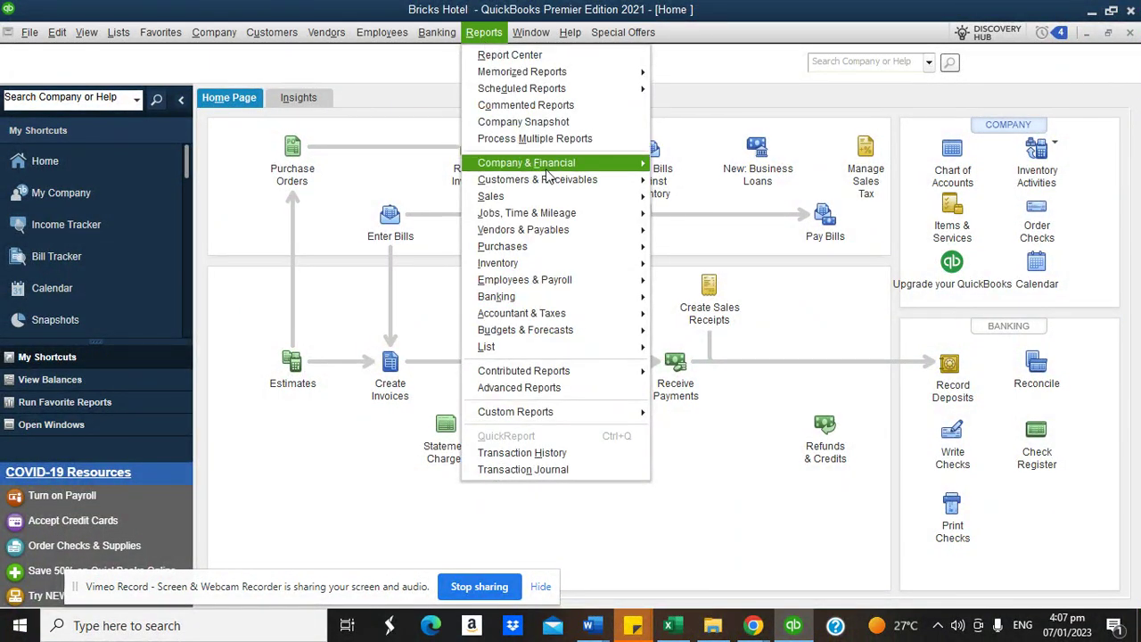
{"action": "mouse_move", "coordinate": [552, 263]}
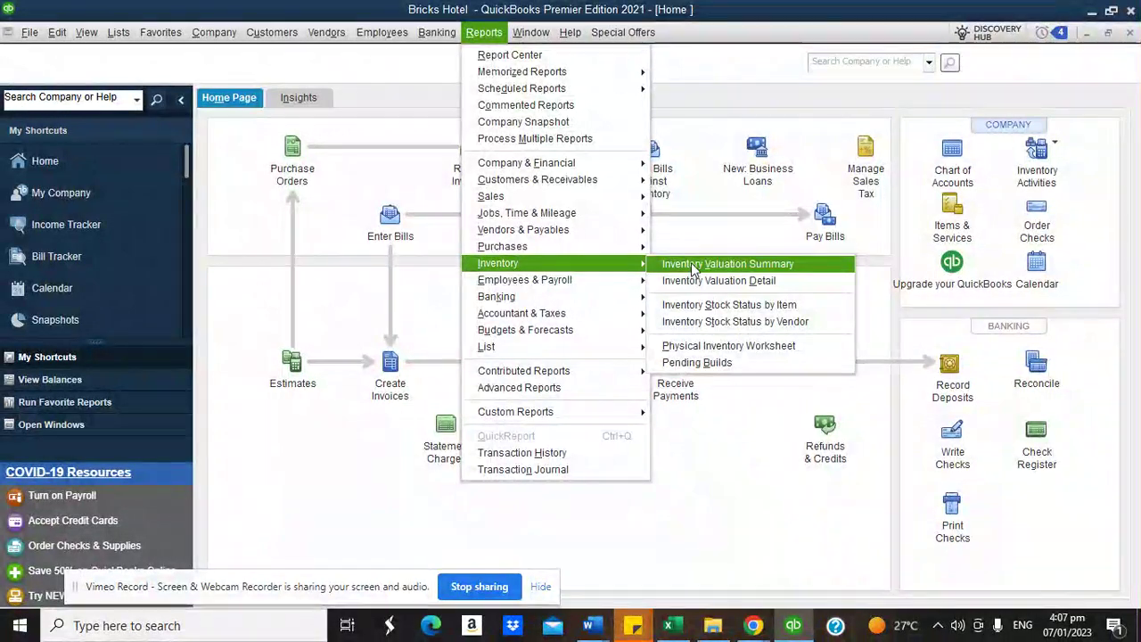
{"action": "left_click", "coordinate": [691, 262]}
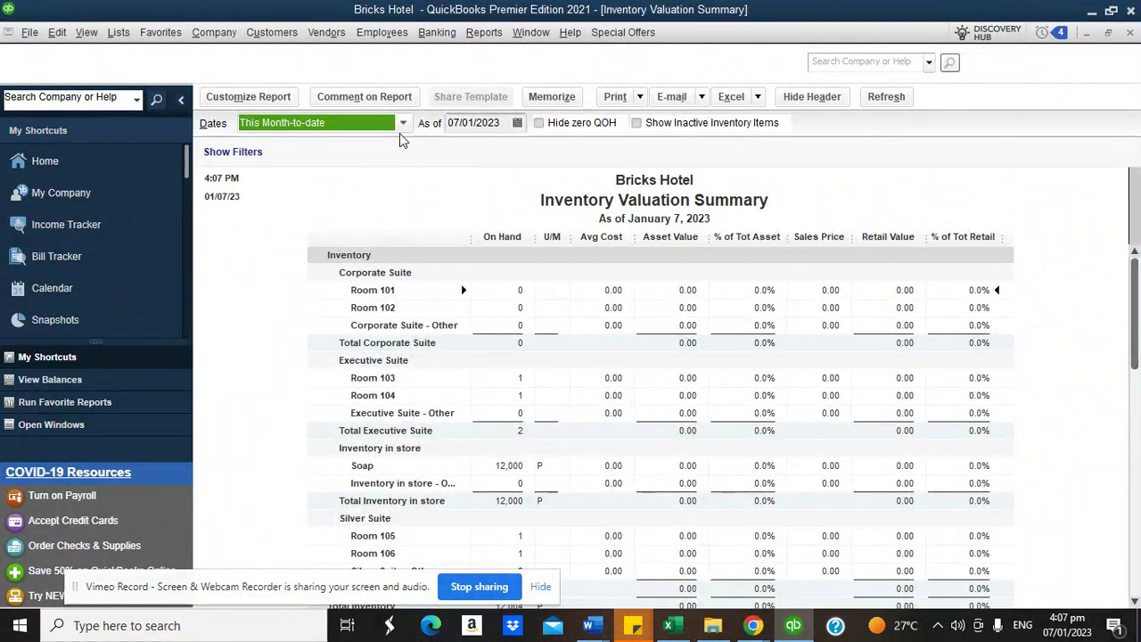
{"action": "left_click", "coordinate": [400, 125]}
{"action": "left_click", "coordinate": [348, 145]}
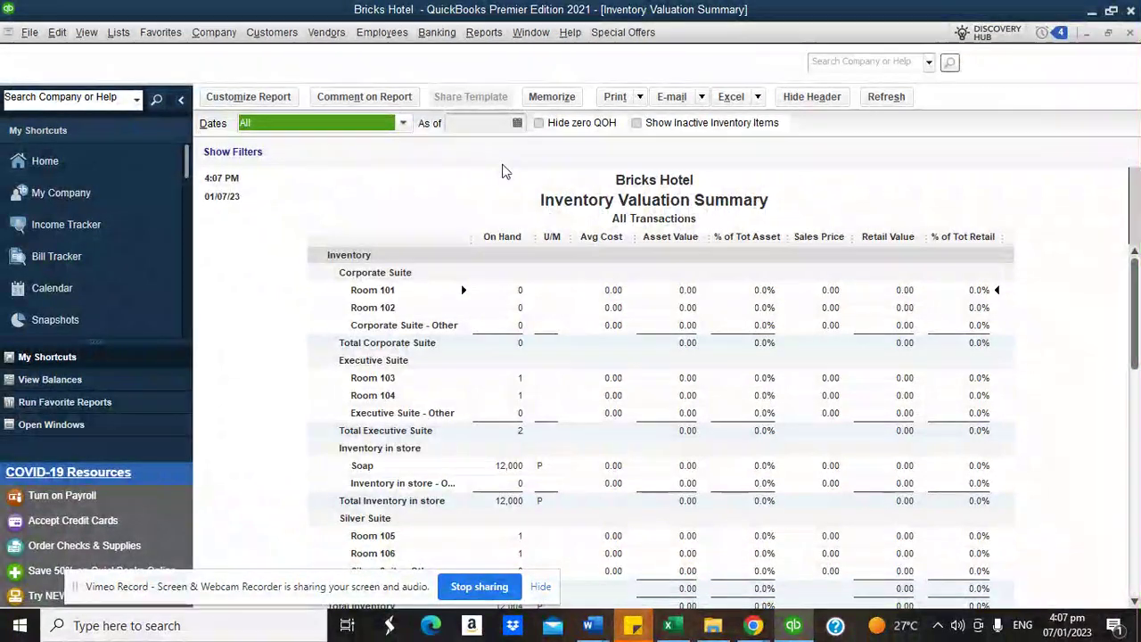
{"action": "left_click", "coordinate": [1129, 32]}
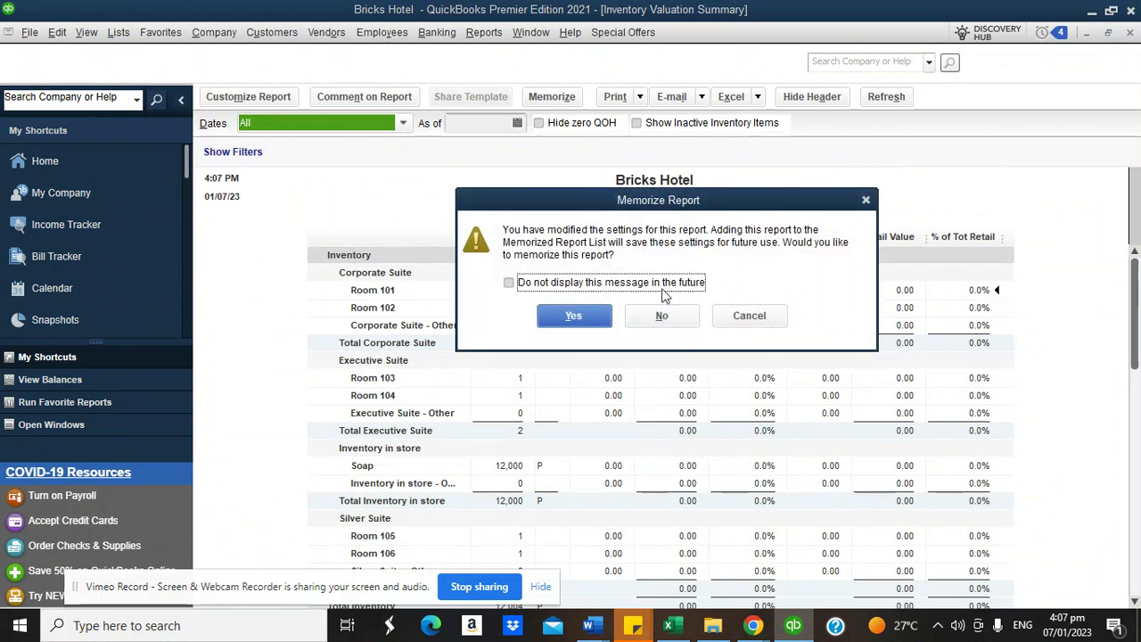
{"action": "left_click", "coordinate": [573, 316]}
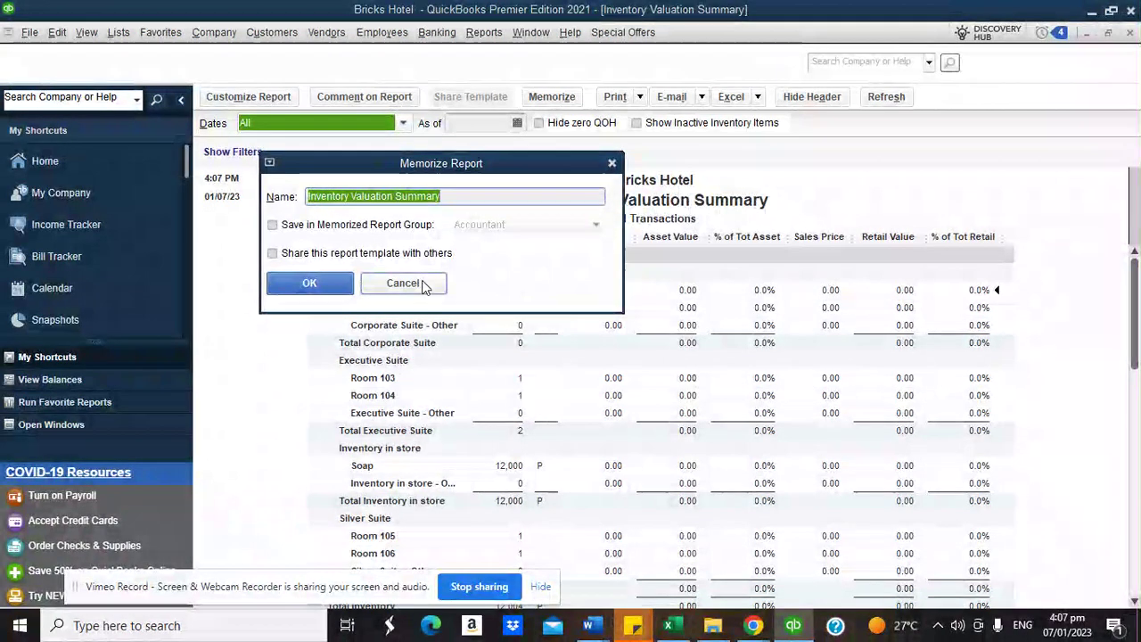
{"action": "left_click", "coordinate": [419, 285]}
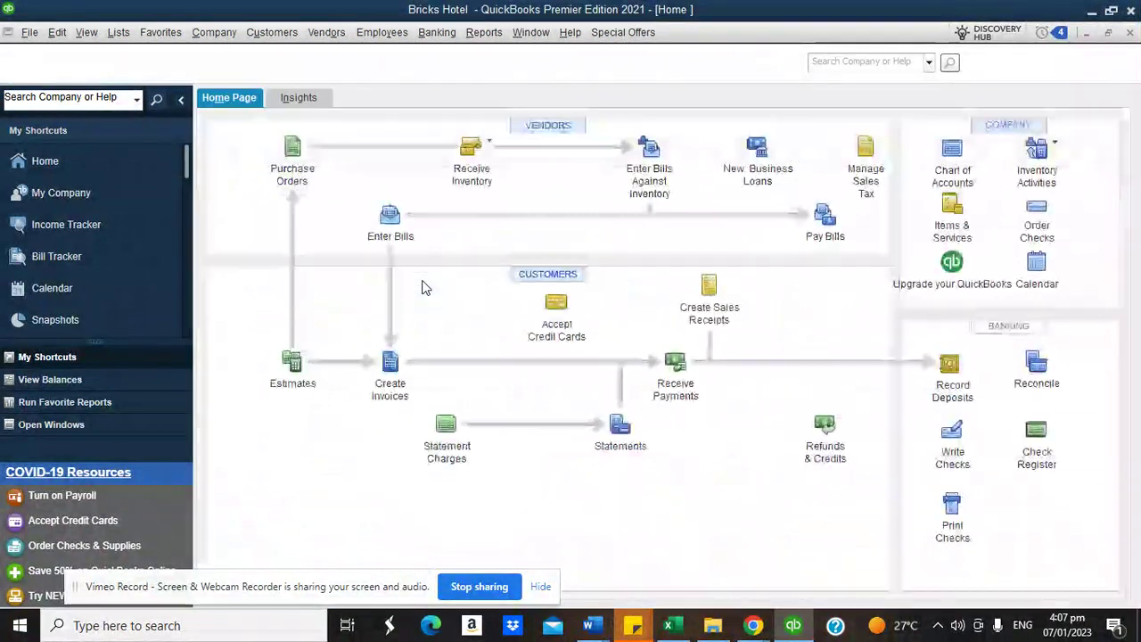
Step: Start a new quantity adjustment dated 07/01/2023
{"action": "left_click", "coordinate": [1052, 178]}
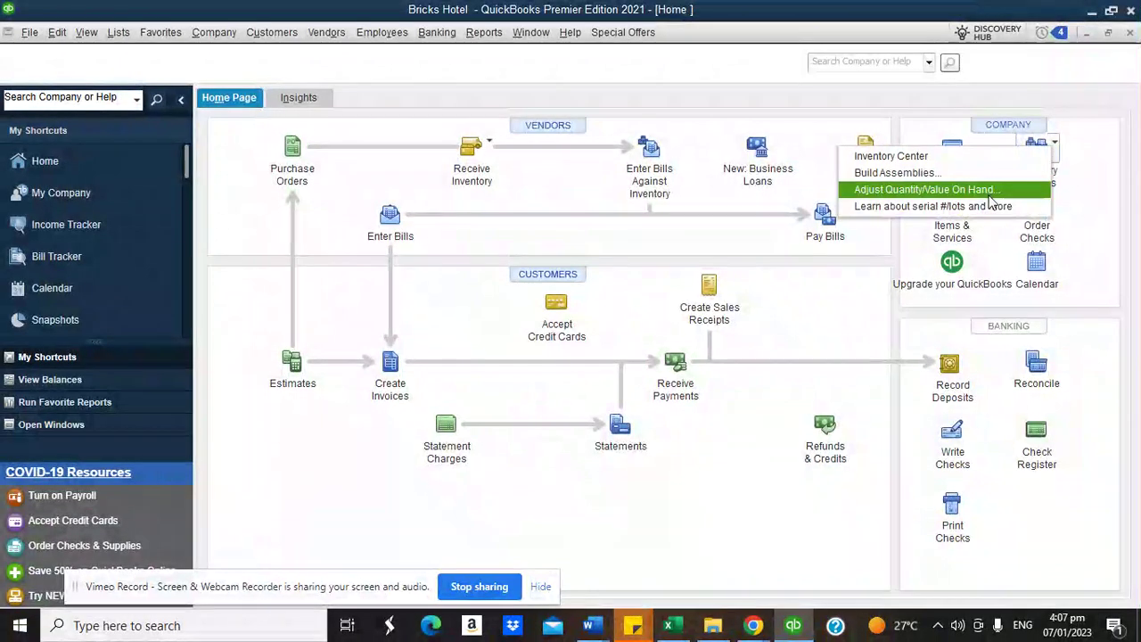
{"action": "left_click", "coordinate": [927, 186]}
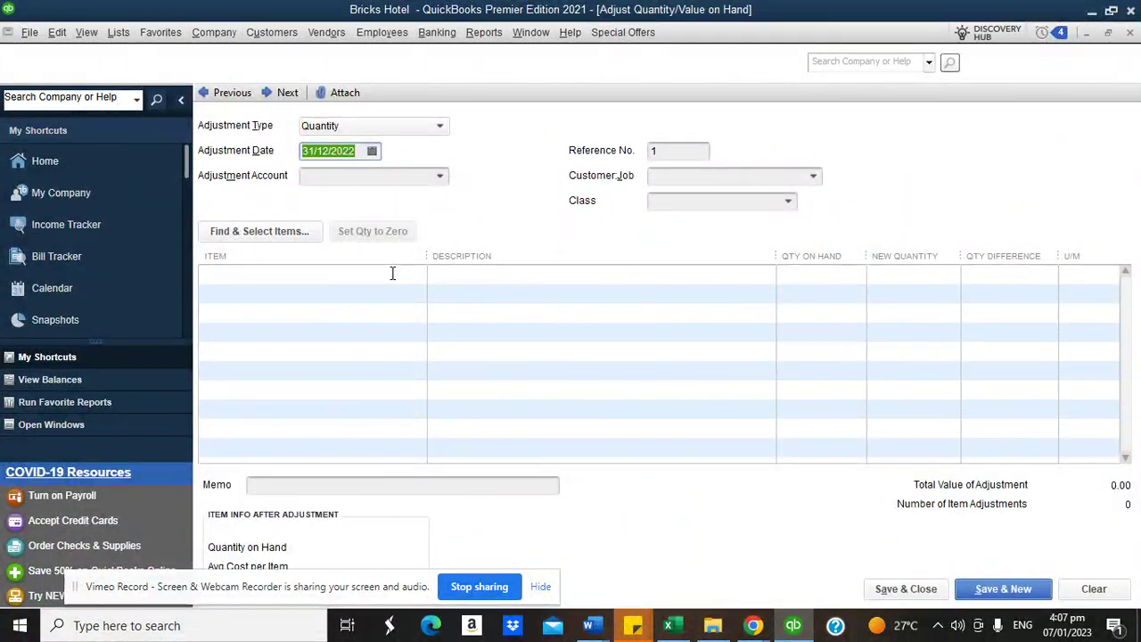
{"action": "left_click", "coordinate": [393, 273]}
{"action": "left_click", "coordinate": [371, 151]}
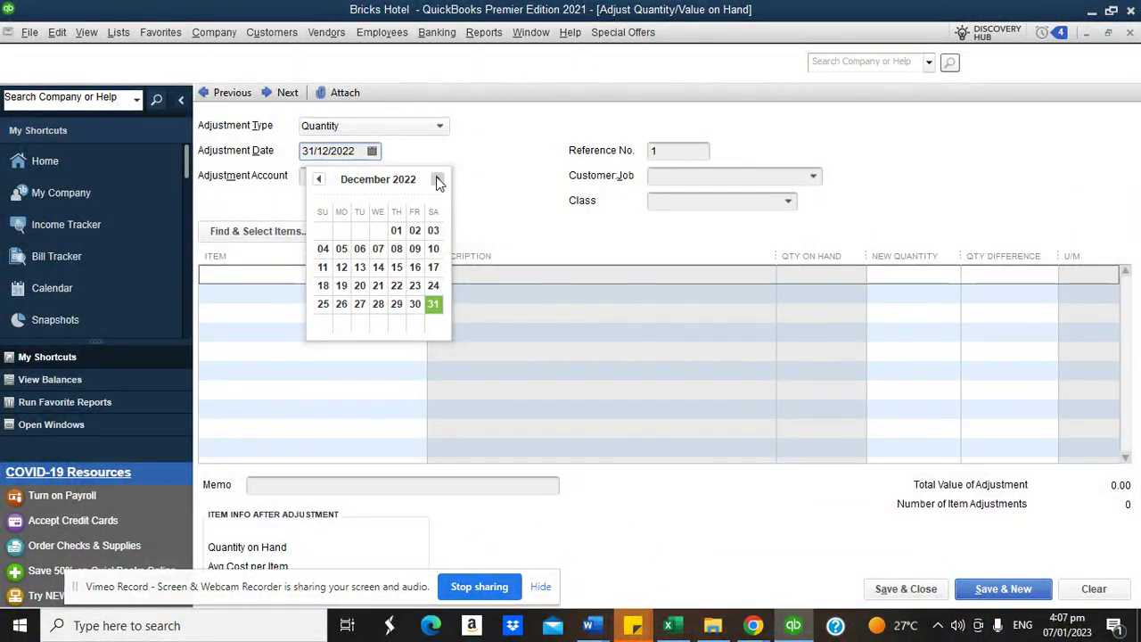
{"action": "left_click", "coordinate": [444, 154]}
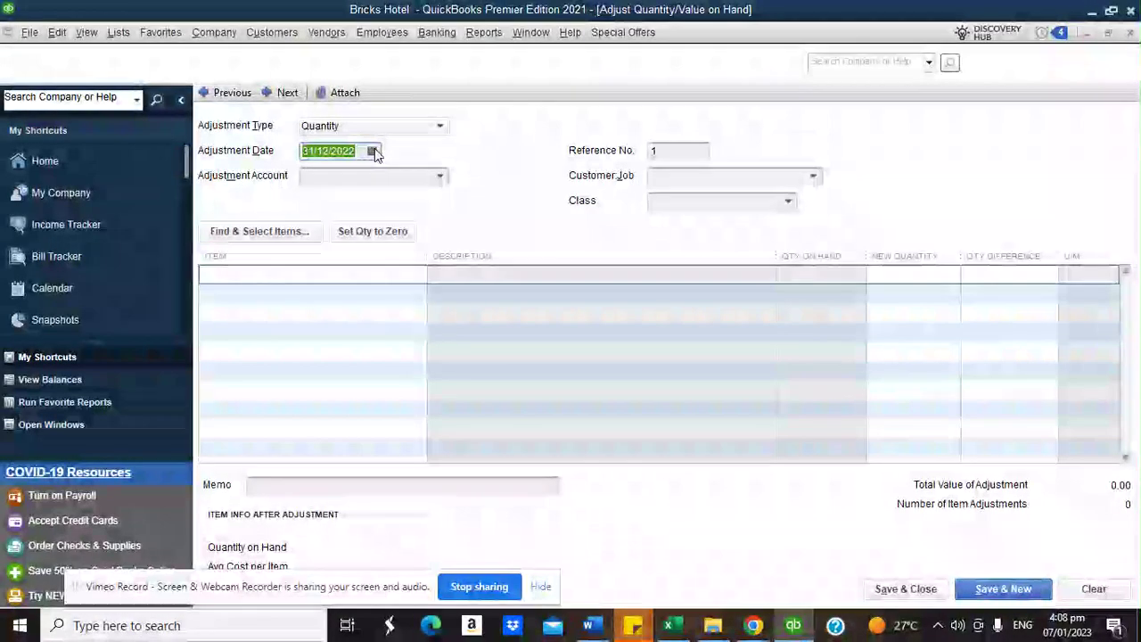
{"action": "left_click", "coordinate": [372, 150]}
{"action": "left_click", "coordinate": [437, 180]}
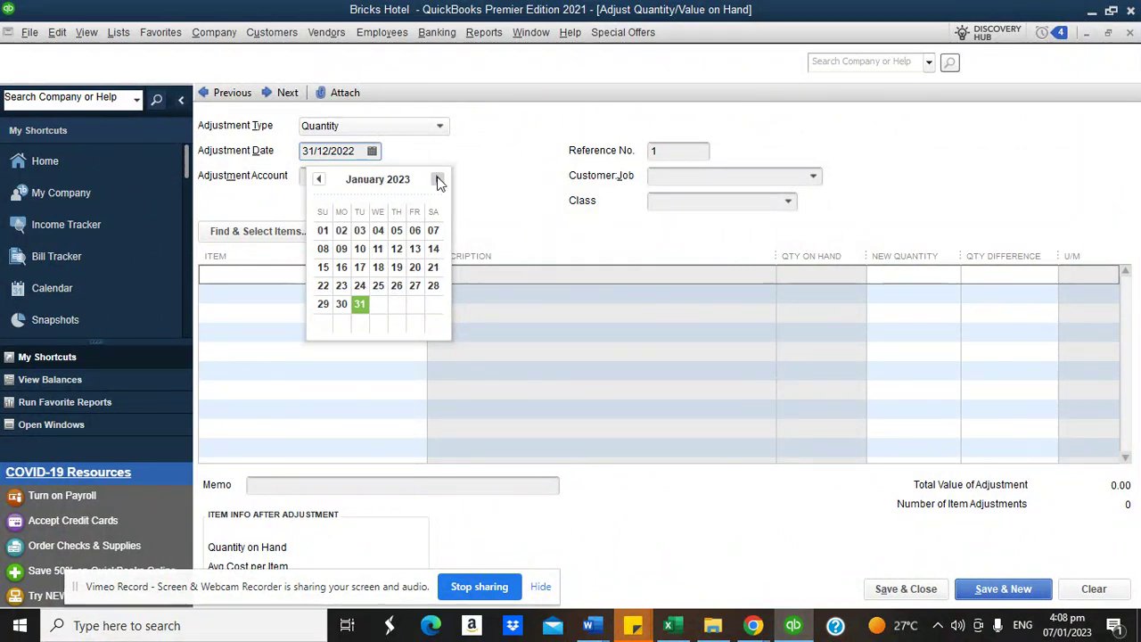
{"action": "left_click", "coordinate": [432, 230]}
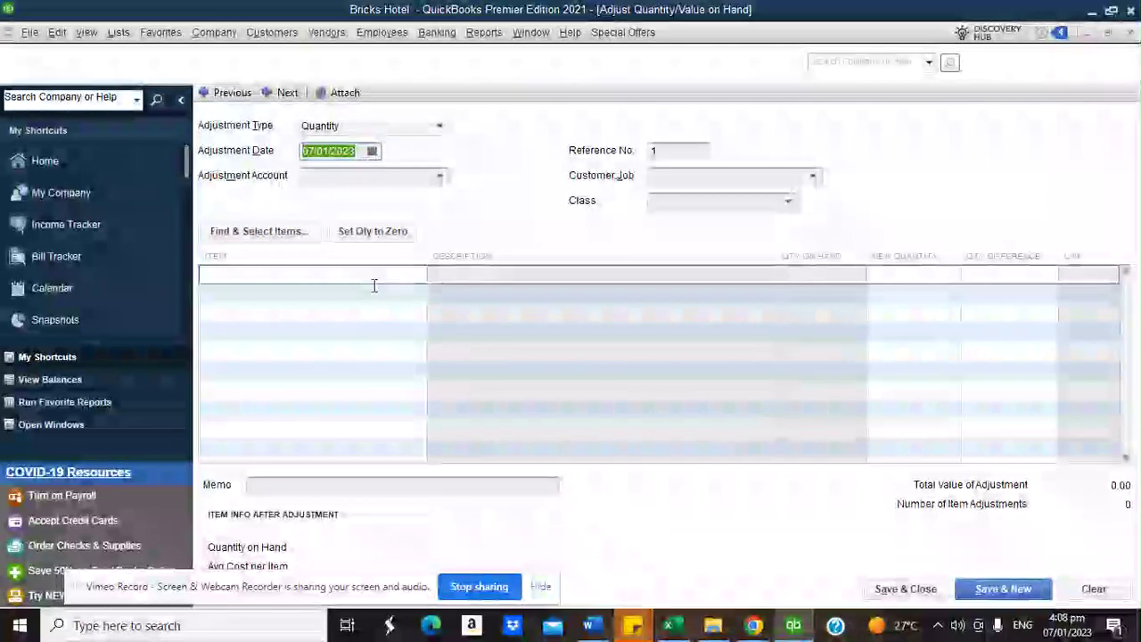
Step: Add Corporate Suite:Room 101 and Room 102 as the adjustment's items
{"action": "left_click", "coordinate": [374, 278]}
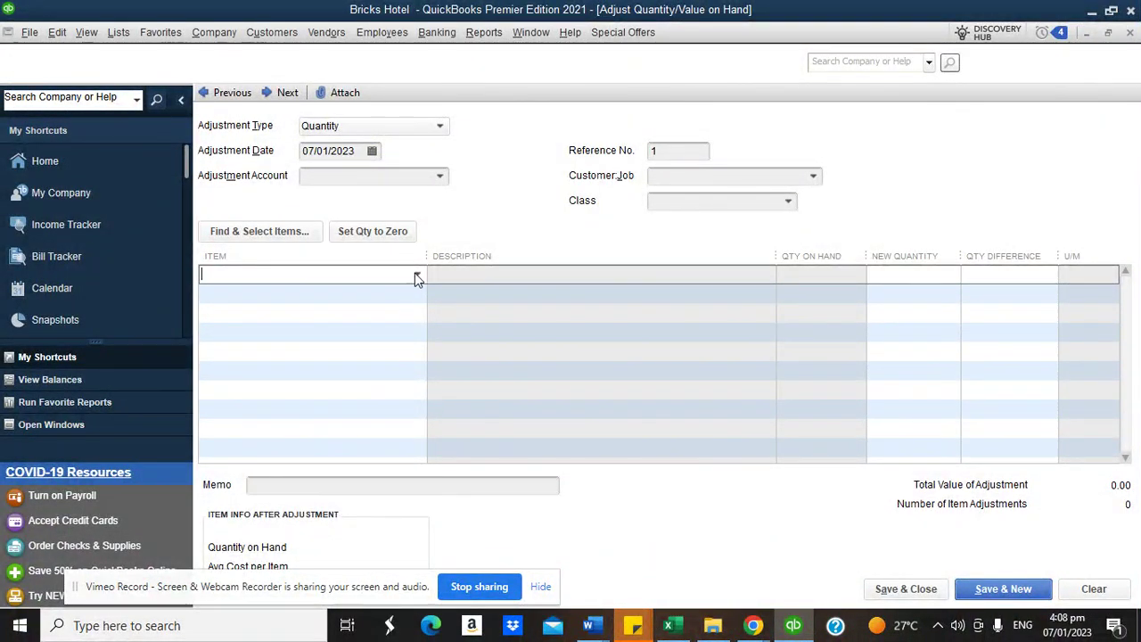
{"action": "left_click", "coordinate": [416, 274]}
{"action": "left_click", "coordinate": [278, 359]}
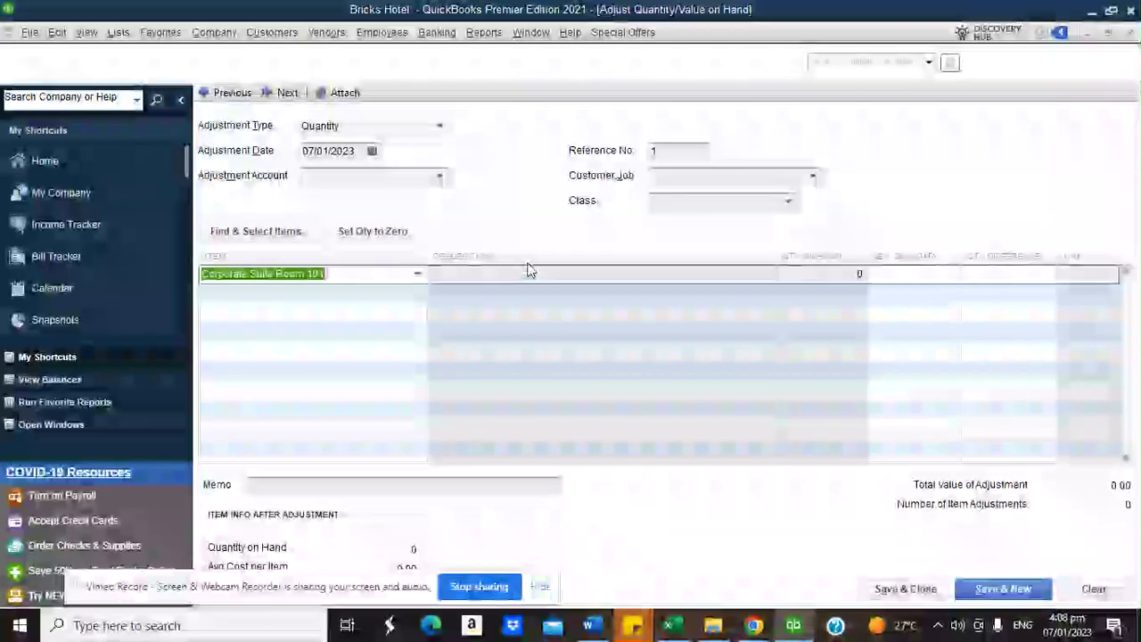
{"action": "left_click", "coordinate": [414, 292]}
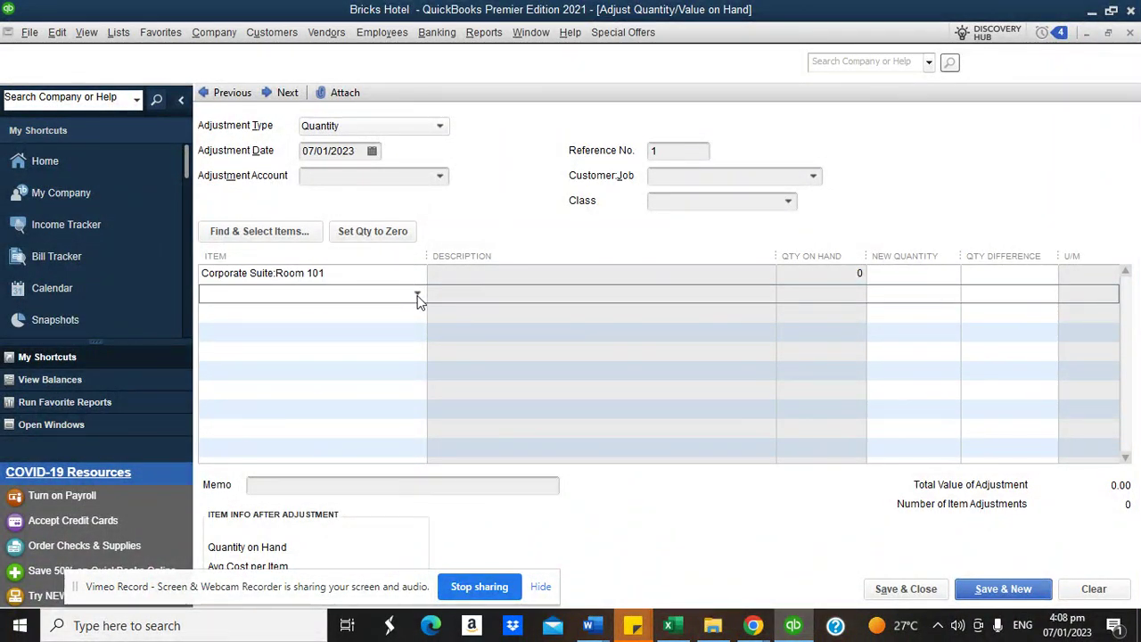
{"action": "left_click", "coordinate": [417, 294]}
{"action": "left_click", "coordinate": [288, 393]}
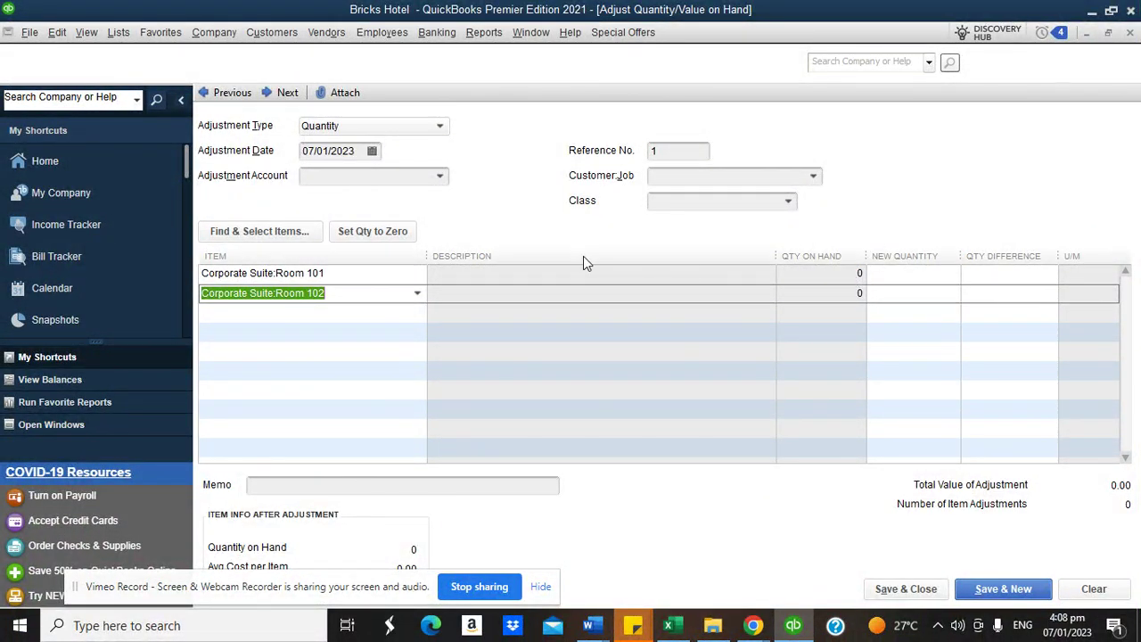
{"action": "left_click", "coordinate": [444, 183]}
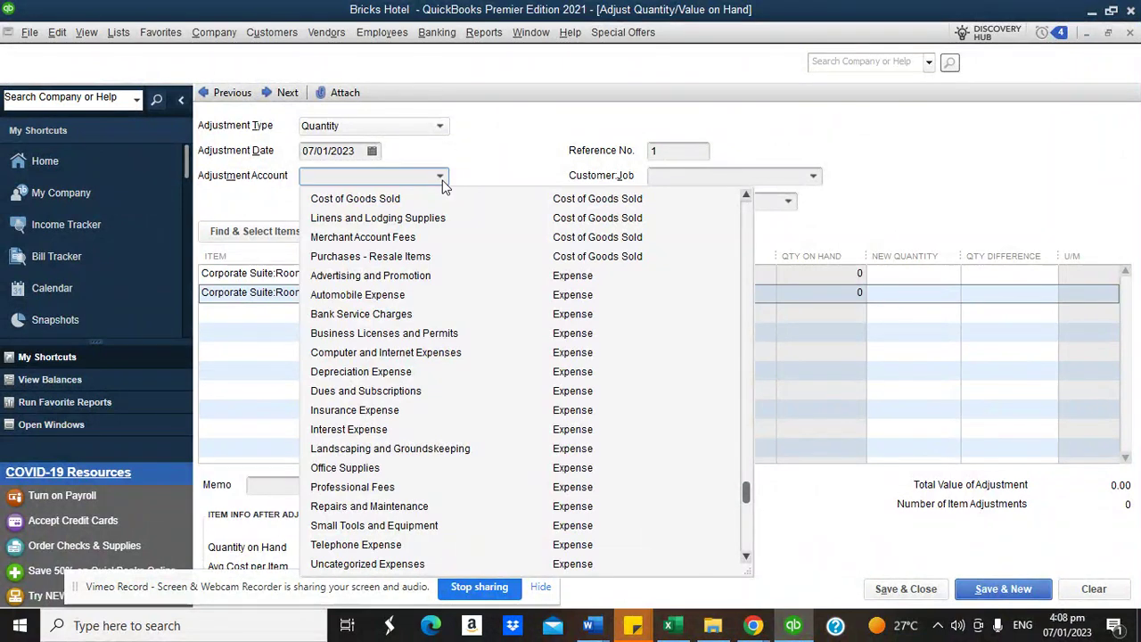
Step: Set the adjustment account to Opening Balance Equity
{"action": "type", "text": "op"}
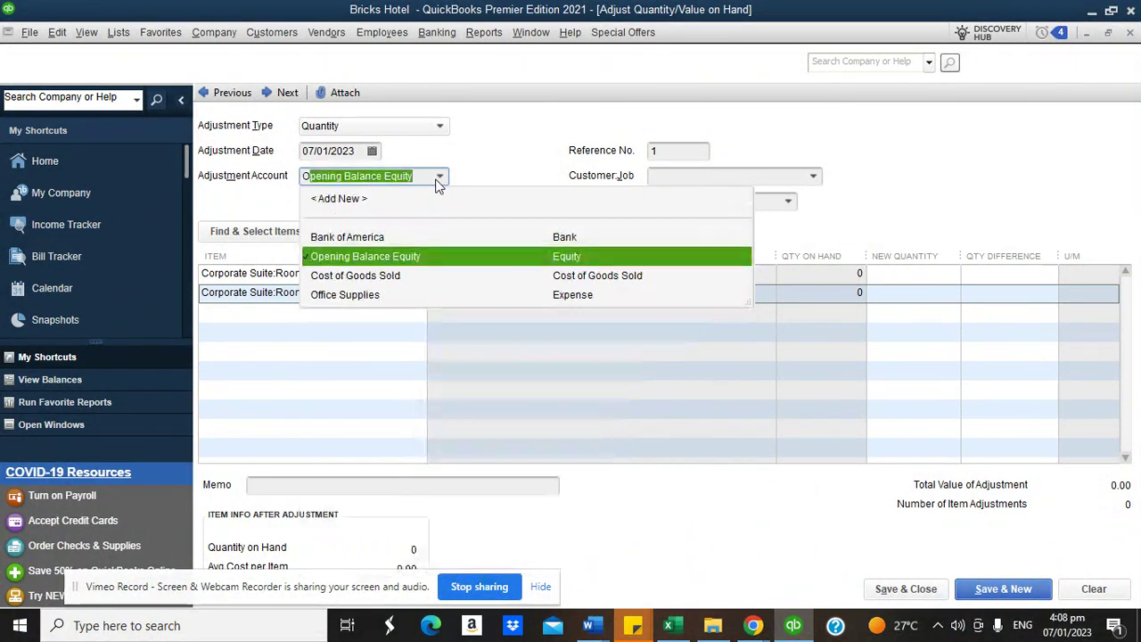
{"action": "left_click", "coordinate": [414, 237]}
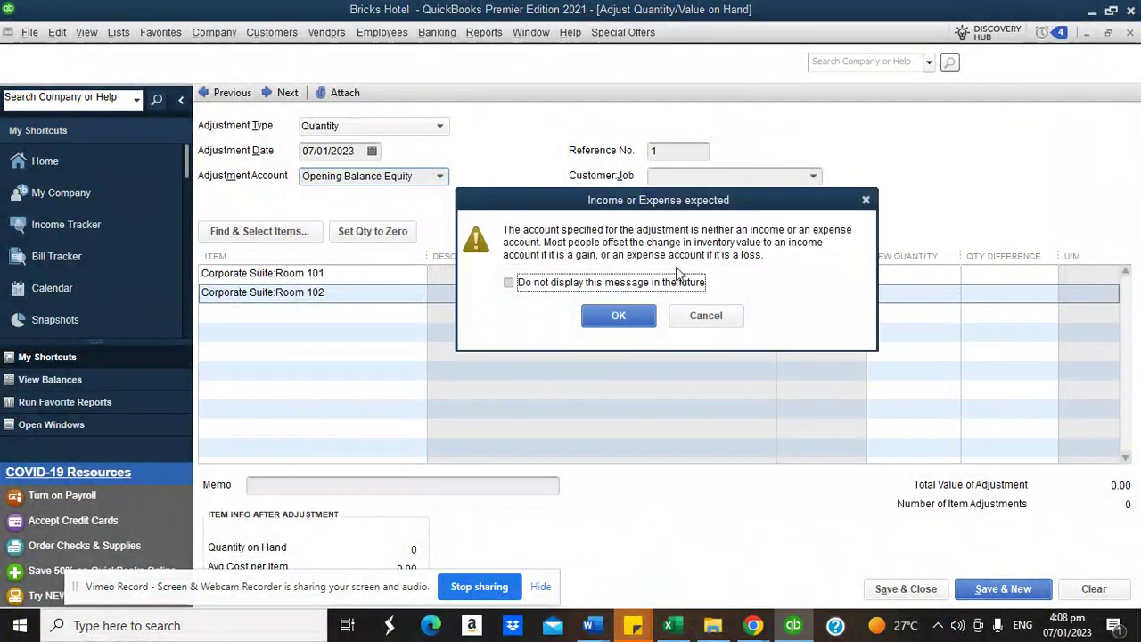
{"action": "left_click", "coordinate": [632, 317]}
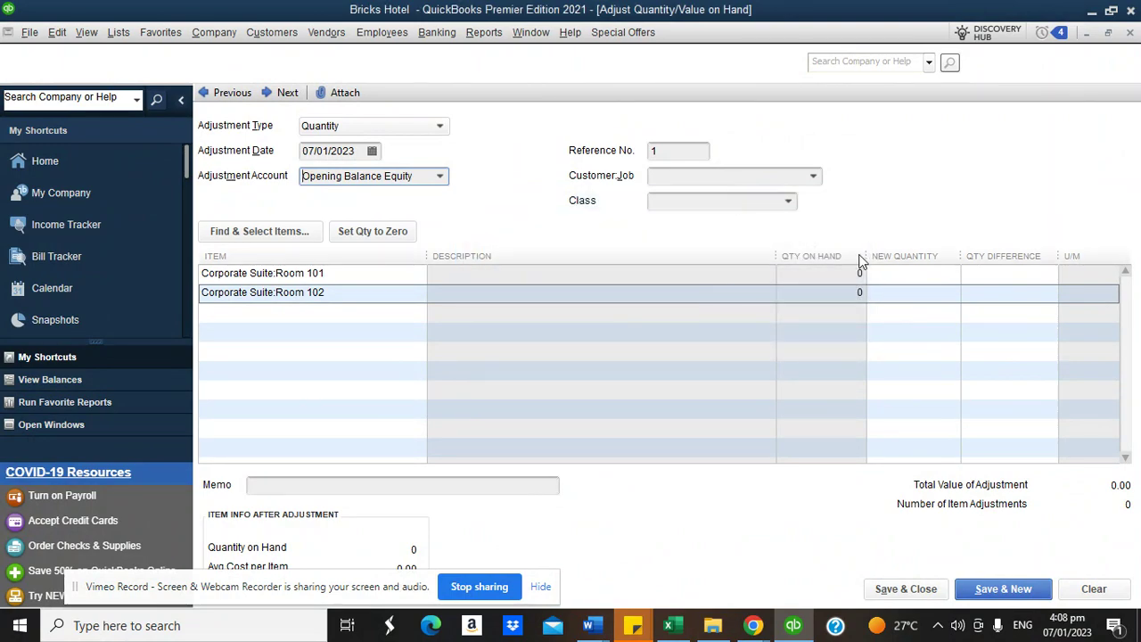
Step: Give Rooms 101 and 102 a new quantity of 1 and assign the Room Booking class
{"action": "left_click", "coordinate": [926, 274]}
{"action": "type", "text": "1"}
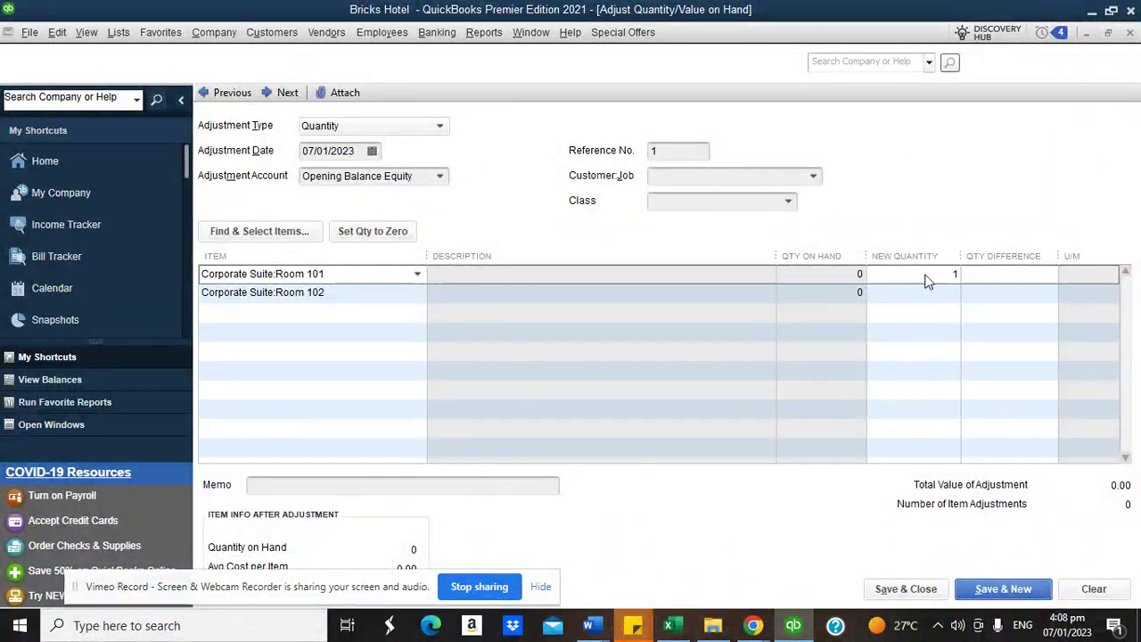
{"action": "left_click", "coordinate": [923, 292]}
{"action": "type", "text": "1"}
{"action": "left_click", "coordinate": [983, 292]}
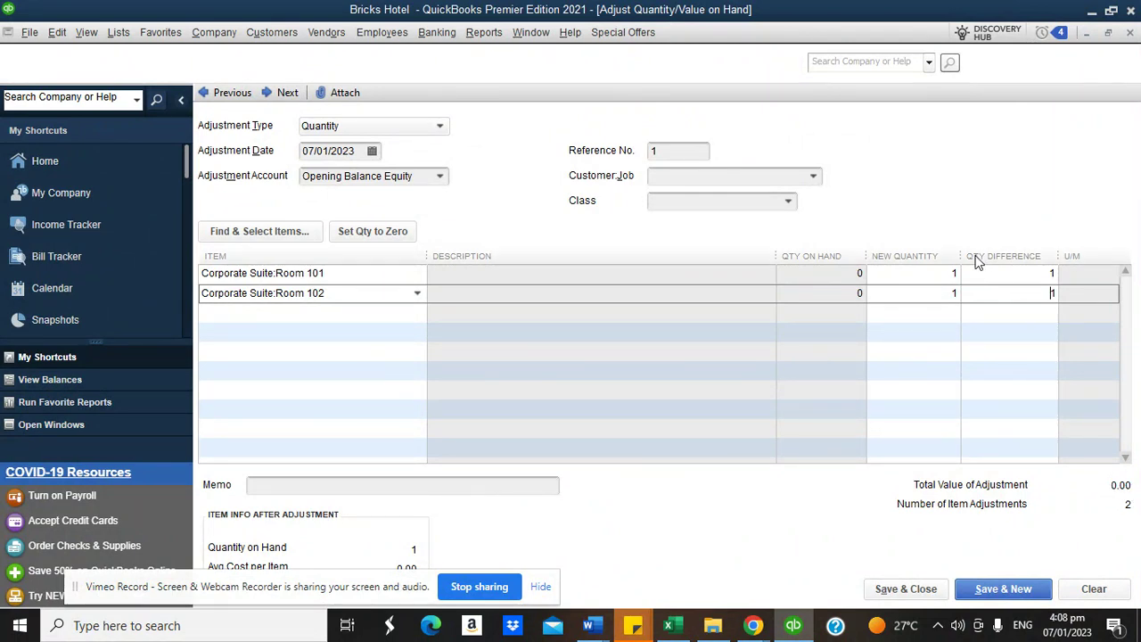
{"action": "left_click", "coordinate": [964, 293]}
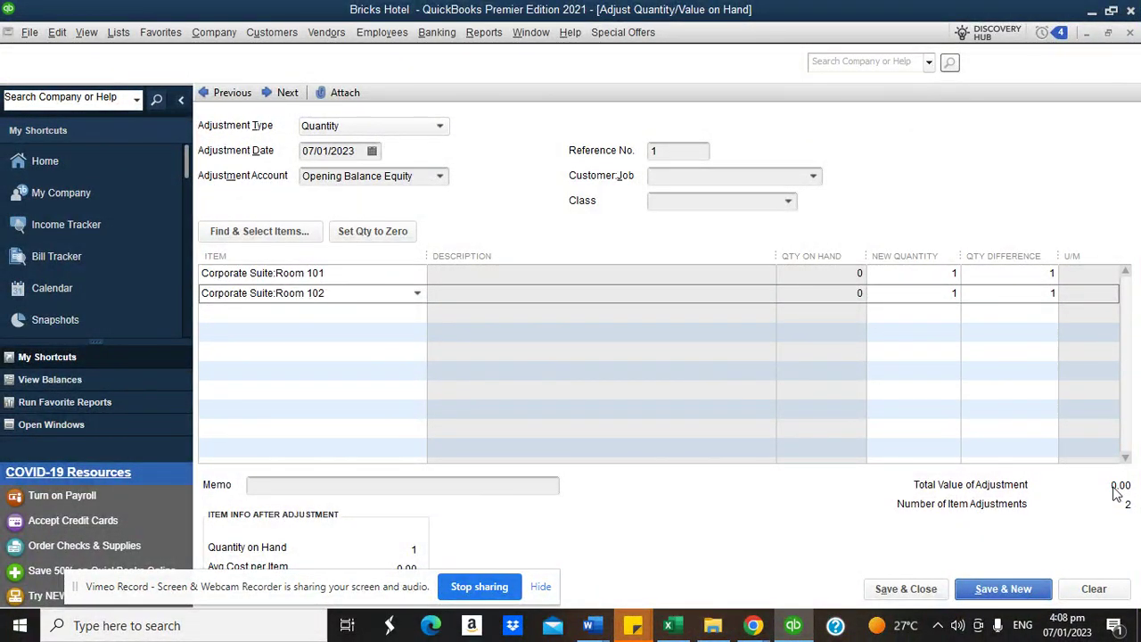
{"action": "left_click", "coordinate": [789, 202]}
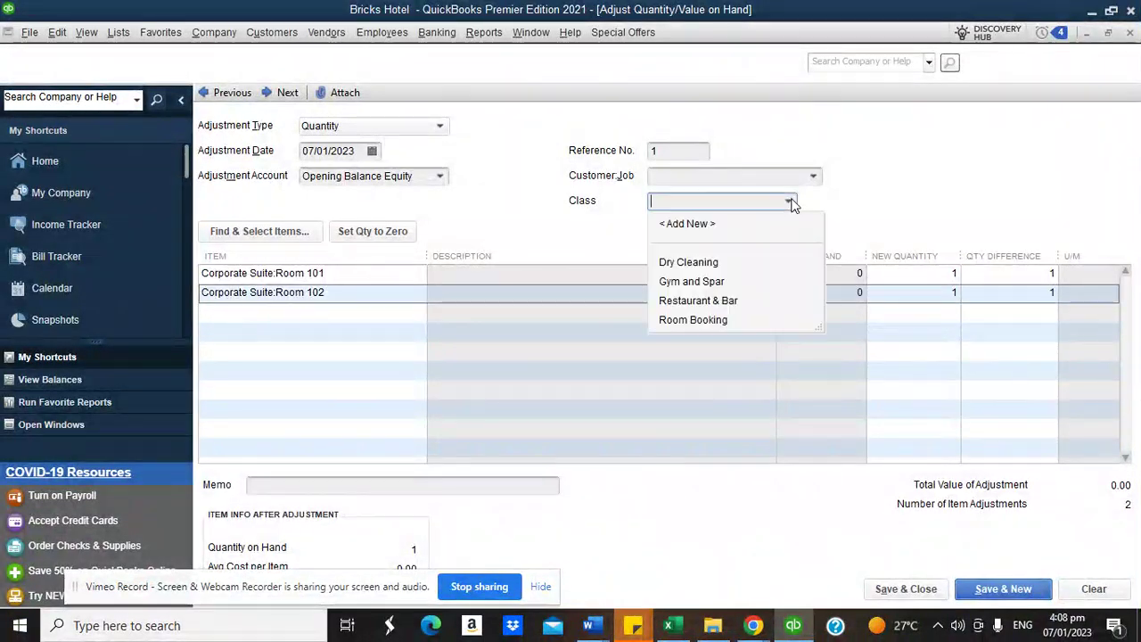
{"action": "left_click", "coordinate": [717, 320]}
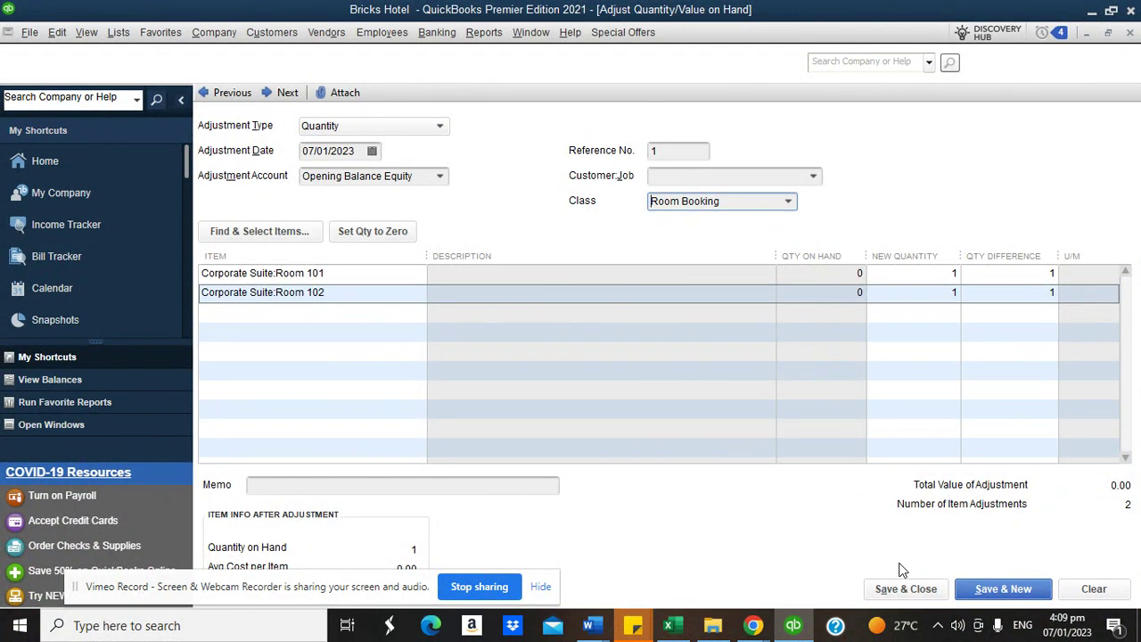
Step: Type the memo 'Being rooms available for sale after guest checkout - fedex', fixing typos
{"action": "left_click", "coordinate": [452, 487]}
{"action": "type", "text": "B"}
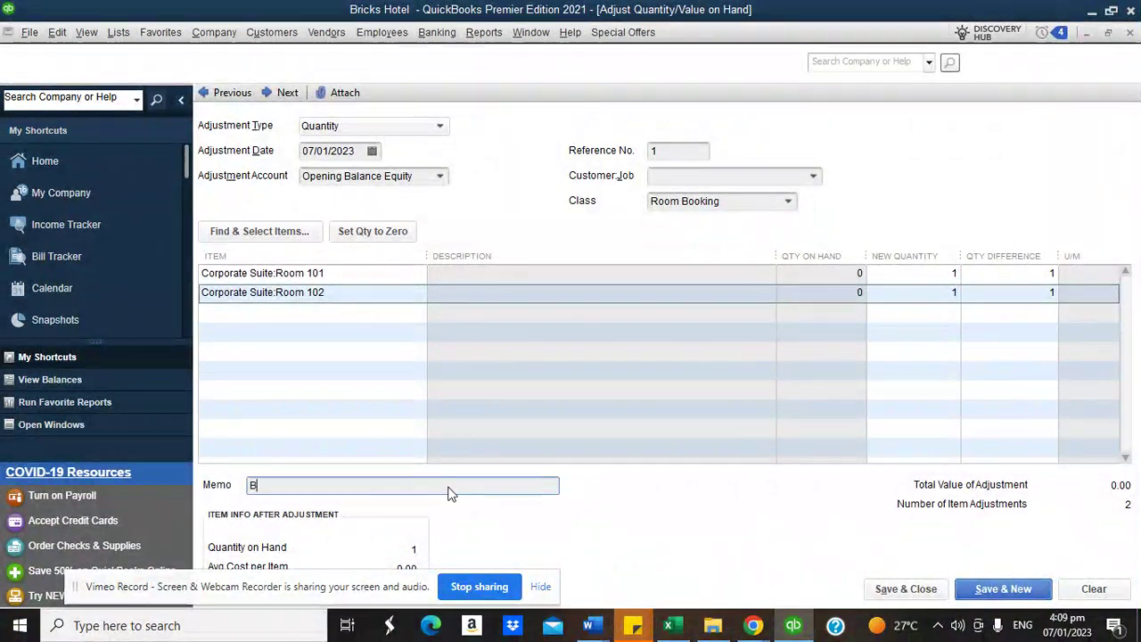
{"action": "type", "text": "eing rooms avai"}
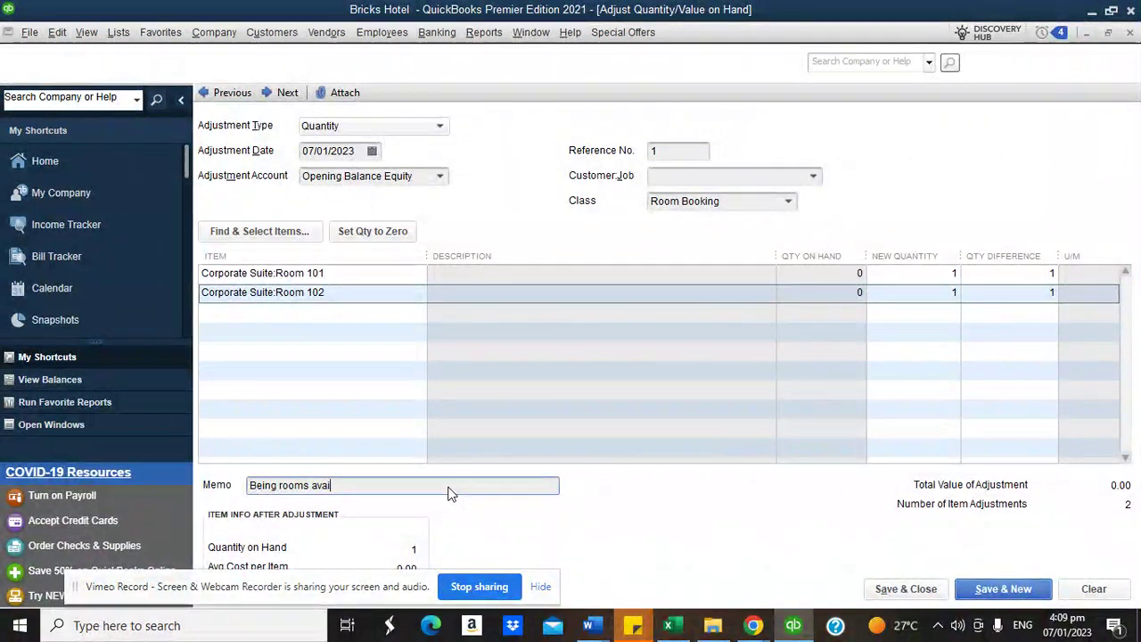
{"action": "type", "text": "labe"}
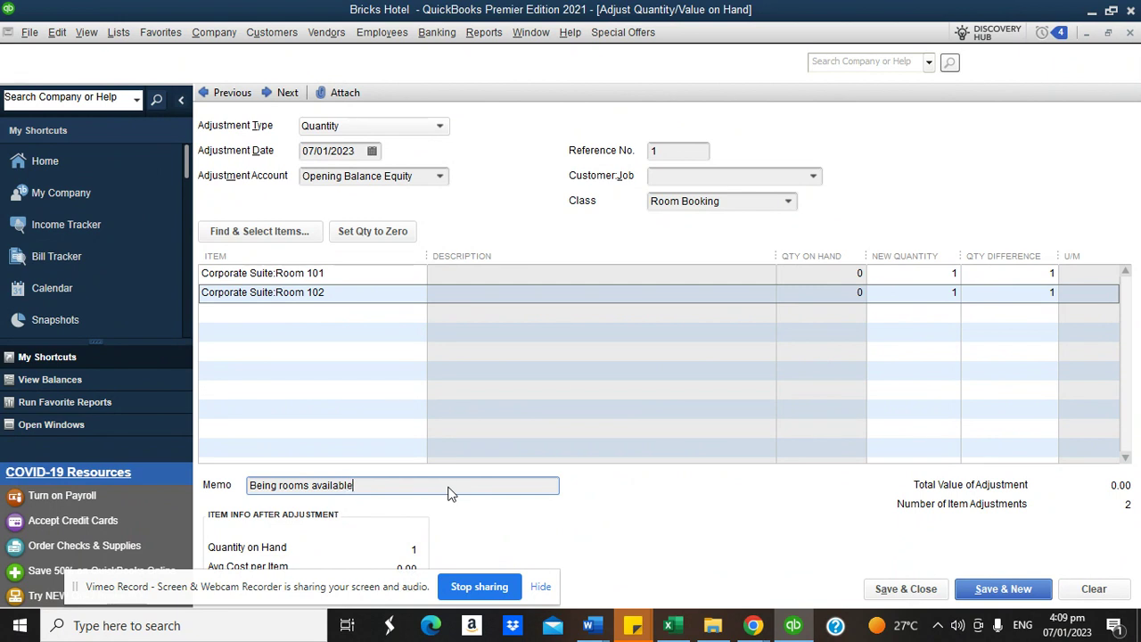
{"action": "type", "text": "e for sale after guest"}
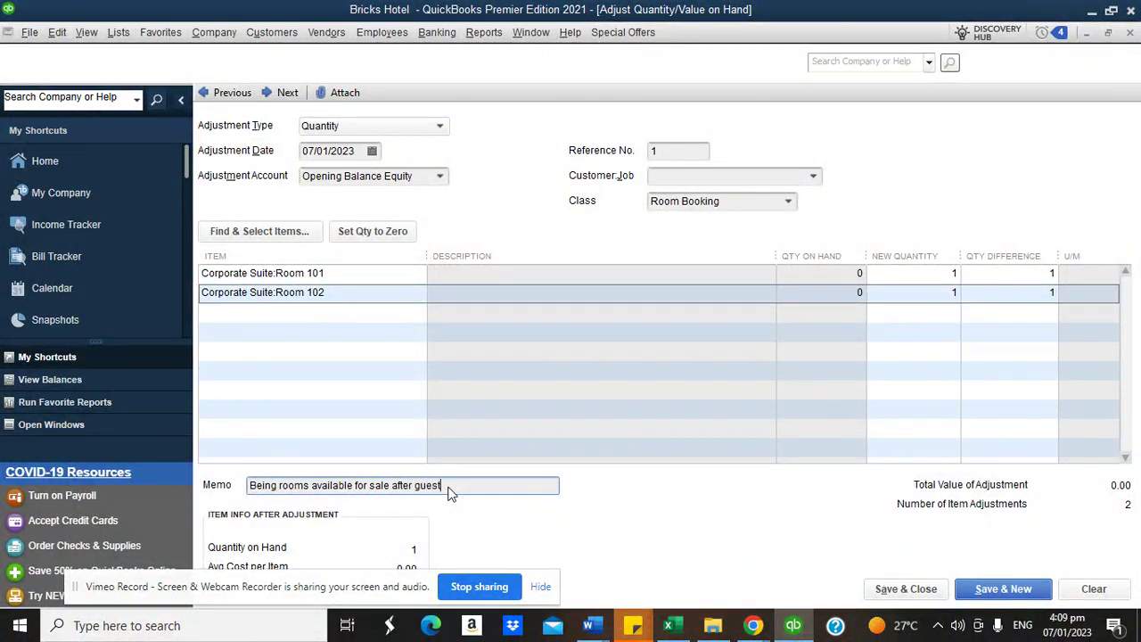
{"action": "type", "text": " checkout at"}
{"action": "key", "text": "BackSpace"}
{"action": "key", "text": "BackSpace"}
{"action": "key", "text": "BackSpace"}
{"action": "key", "text": "BackSpace"}
{"action": "key", "text": "BackSpace"}
{"action": "key", "text": "BackSpace"}
{"action": "key", "text": "BackSpace"}
{"action": "key", "text": "BackSpace"}
{"action": "key", "text": "BackSpace"}
{"action": "key", "text": "BackSpace"}
{"action": "key", "text": "BackSpace"}
{"action": "key", "text": "BackSpace"}
{"action": "key", "text": "BackSpace"}
{"action": "key", "text": "BackSpace"}
{"action": "key", "text": "BackSpace"}
{"action": "key", "text": "BackSpace"}
{"action": "key", "text": "BackSpace"}
{"action": "key", "text": "BackSpace"}
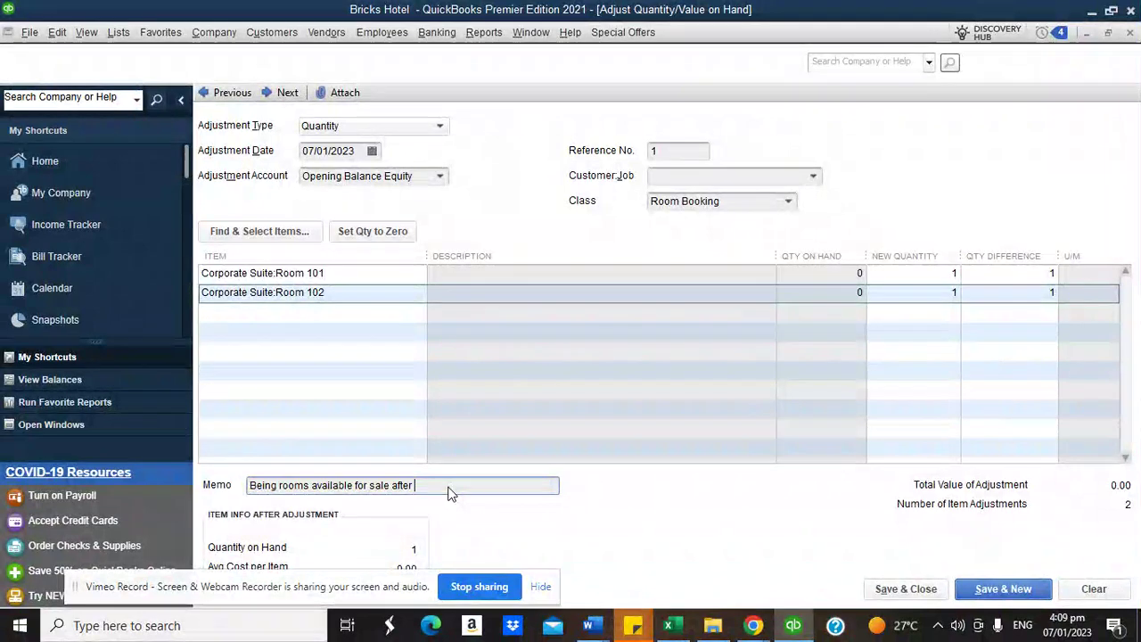
{"action": "type", "text": "guest che"}
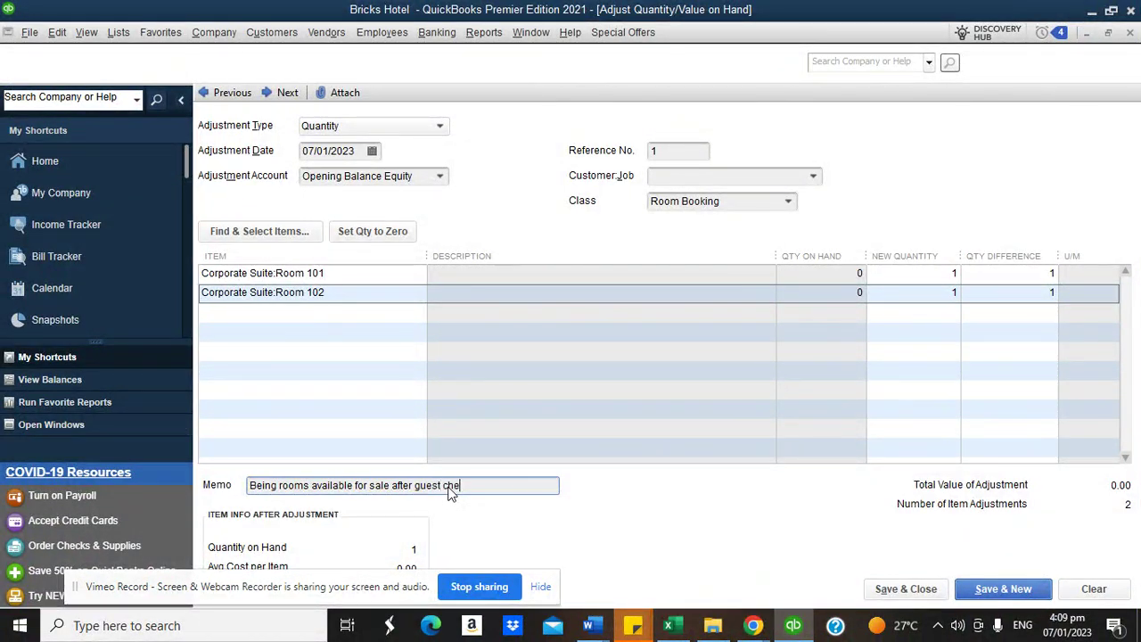
{"action": "type", "text": "ckout - e"}
{"action": "type", "text": "edex"}
Step: Save the quantity adjustment and view the Inventory Valuation Summary report
{"action": "left_click", "coordinate": [887, 588]}
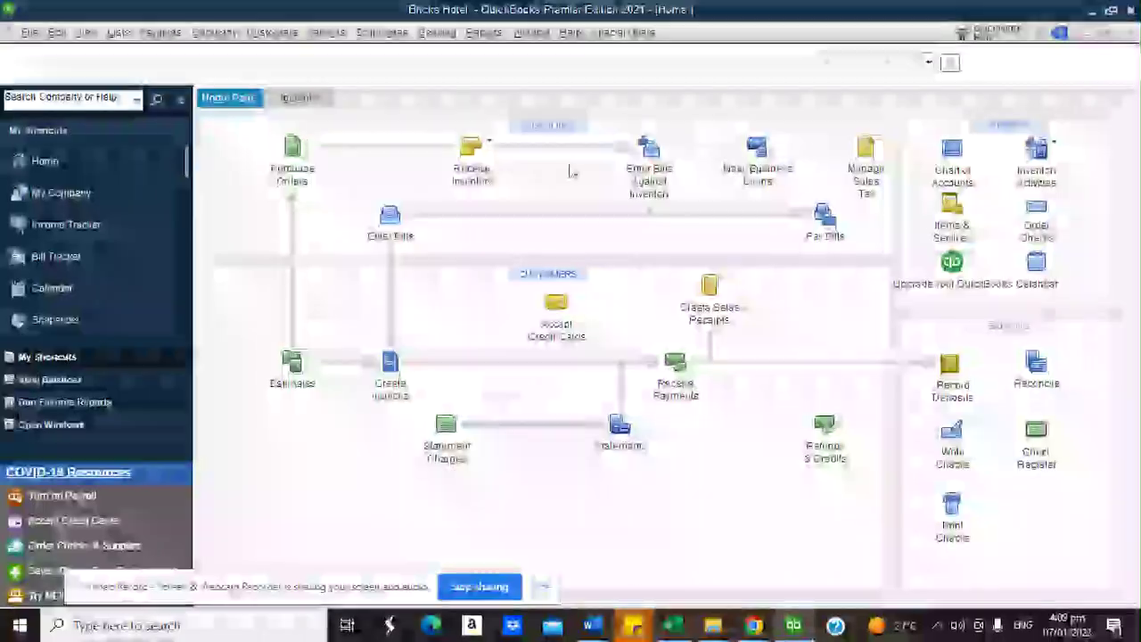
{"action": "left_click", "coordinate": [484, 32]}
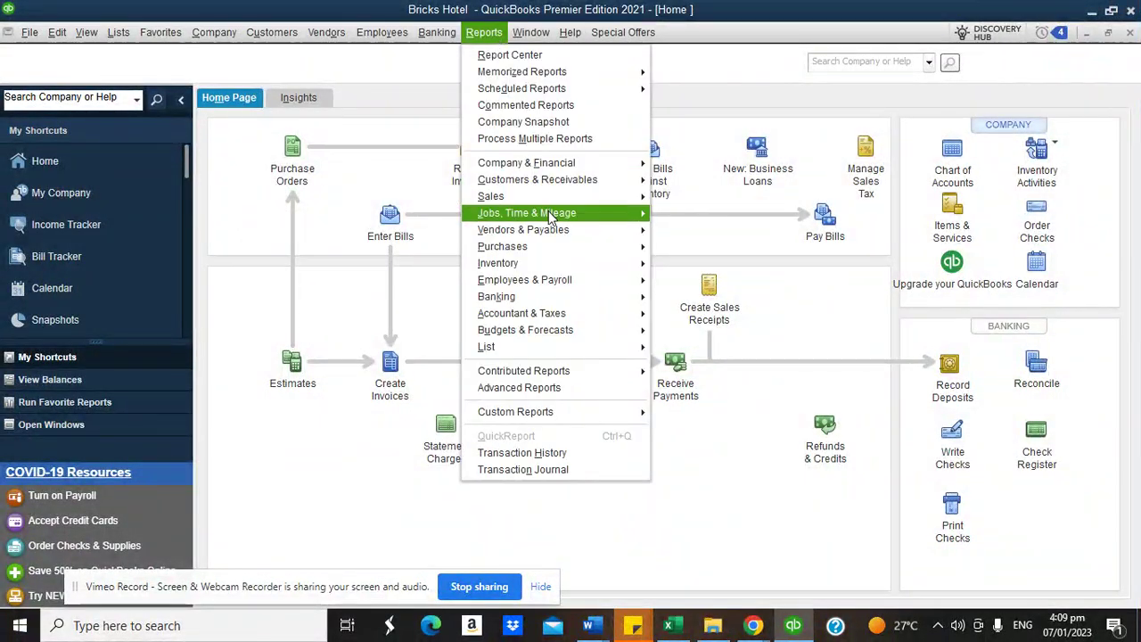
{"action": "left_click", "coordinate": [677, 266]}
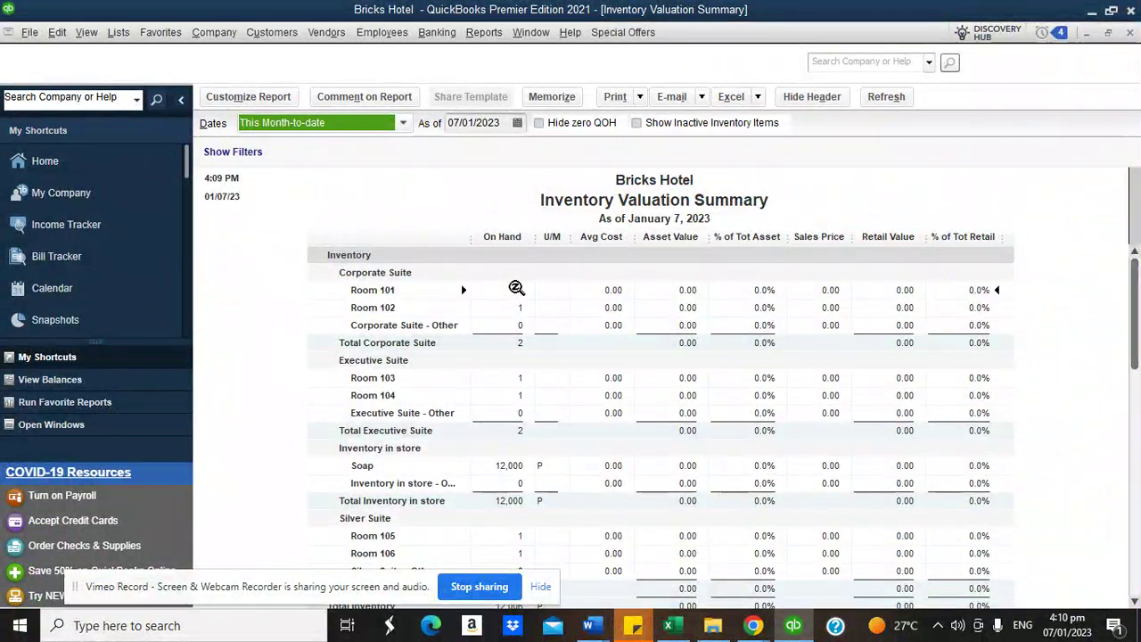
Step: Review the all-dates Profit & Loss Standard, drilling into Lodging Sales 70,000.00, then return Home
{"action": "left_click", "coordinate": [493, 36]}
{"action": "mouse_move", "coordinate": [535, 161]}
{"action": "left_click", "coordinate": [734, 166]}
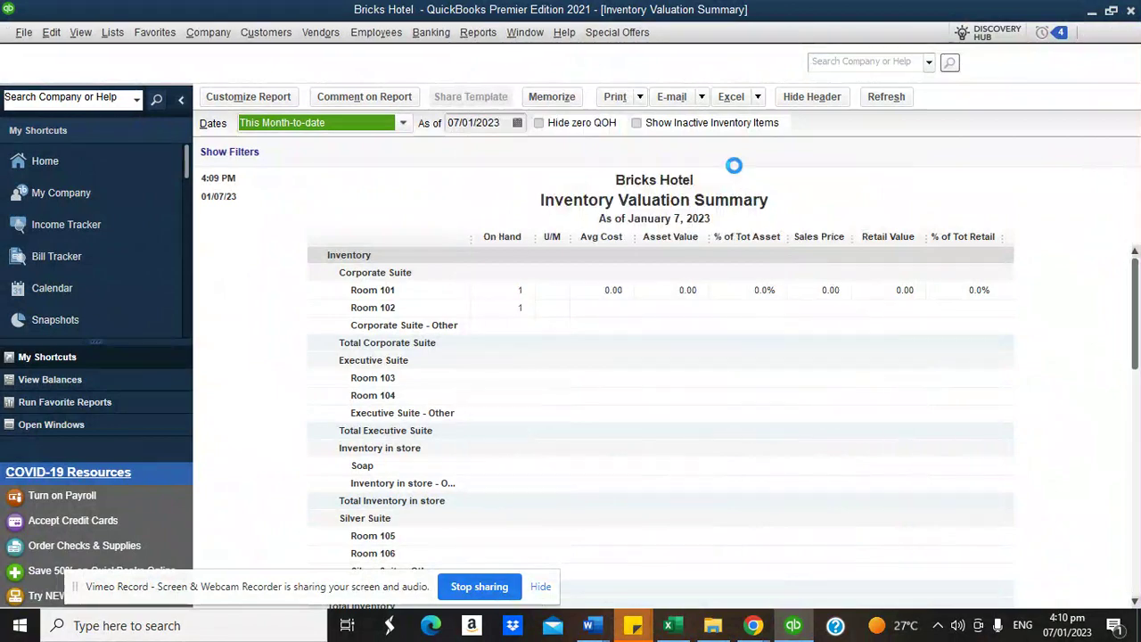
{"action": "left_click", "coordinate": [398, 122]}
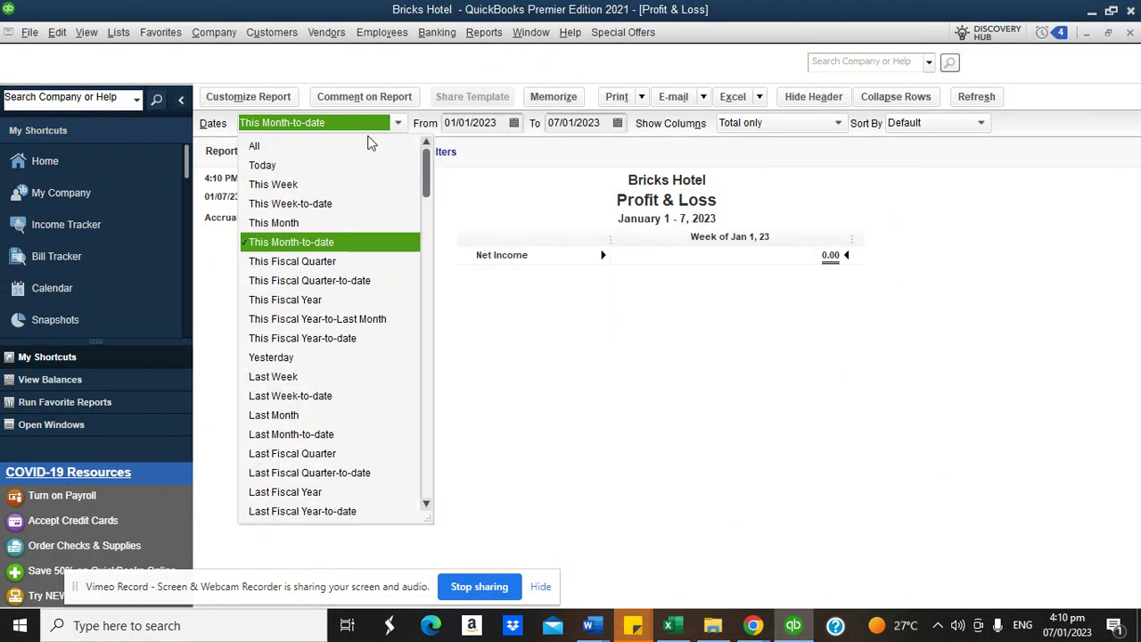
{"action": "left_click", "coordinate": [254, 217]}
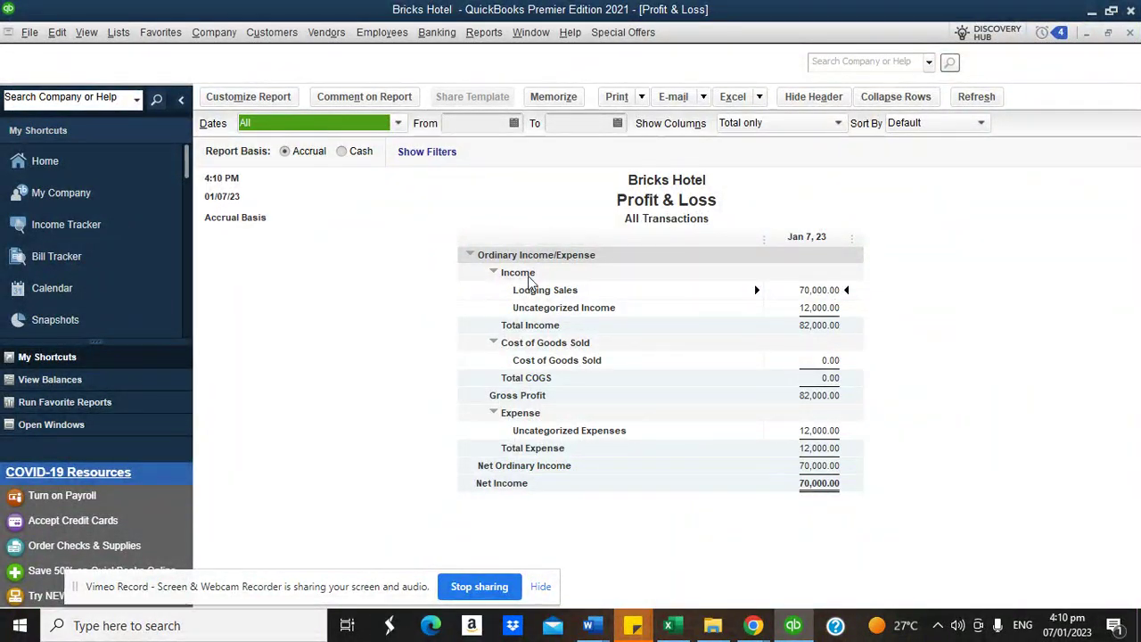
{"action": "double_click", "coordinate": [820, 292]}
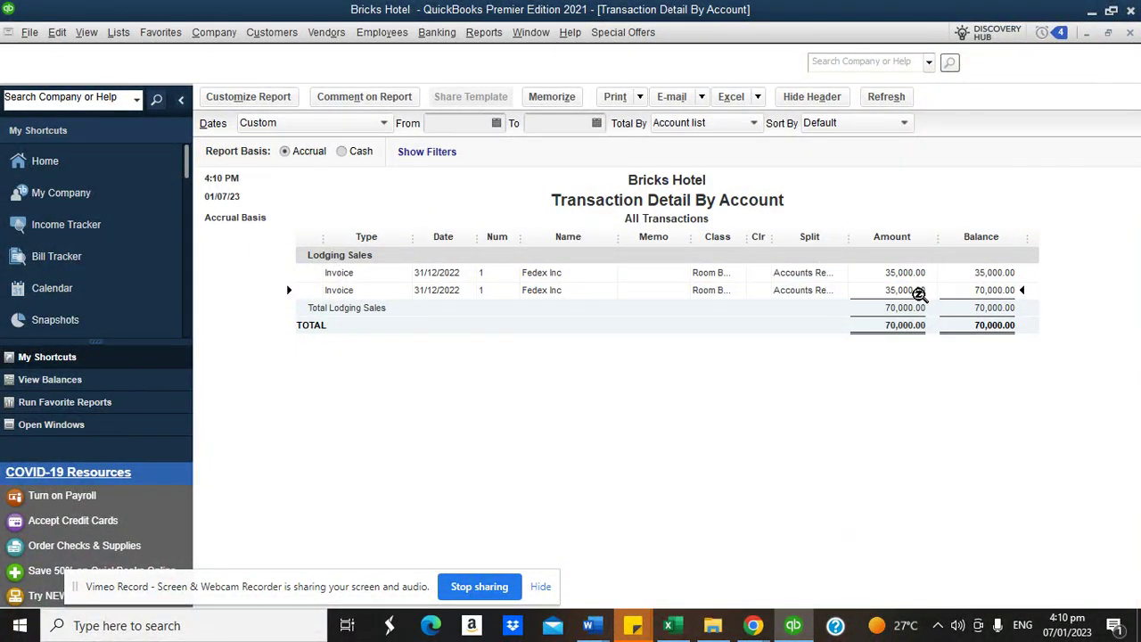
{"action": "left_click", "coordinate": [1130, 33]}
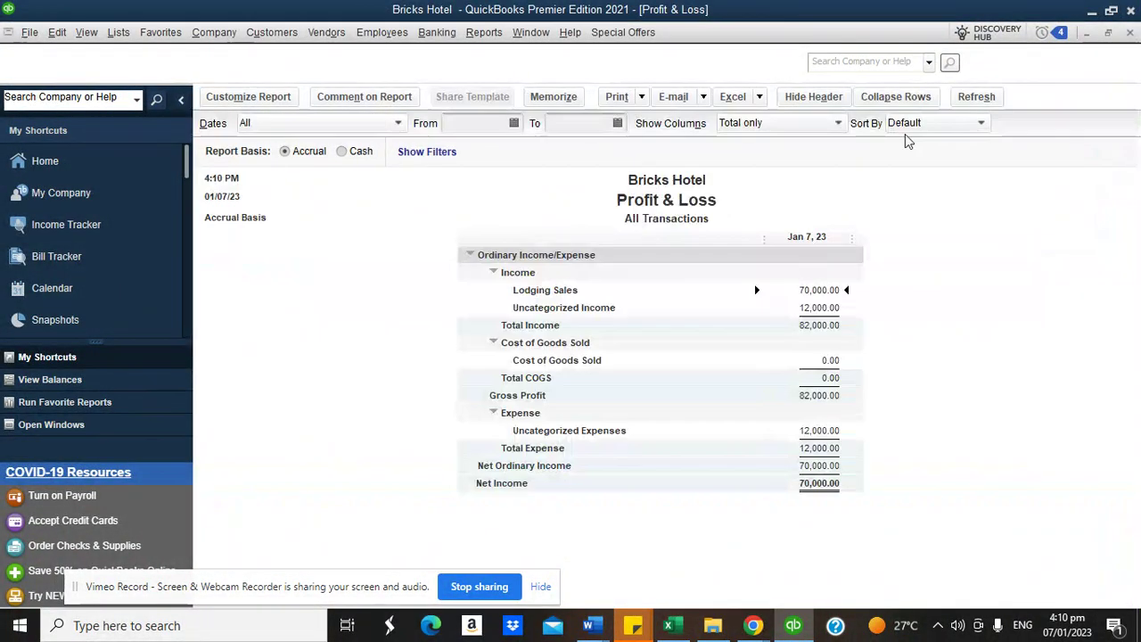
{"action": "left_click", "coordinate": [93, 166]}
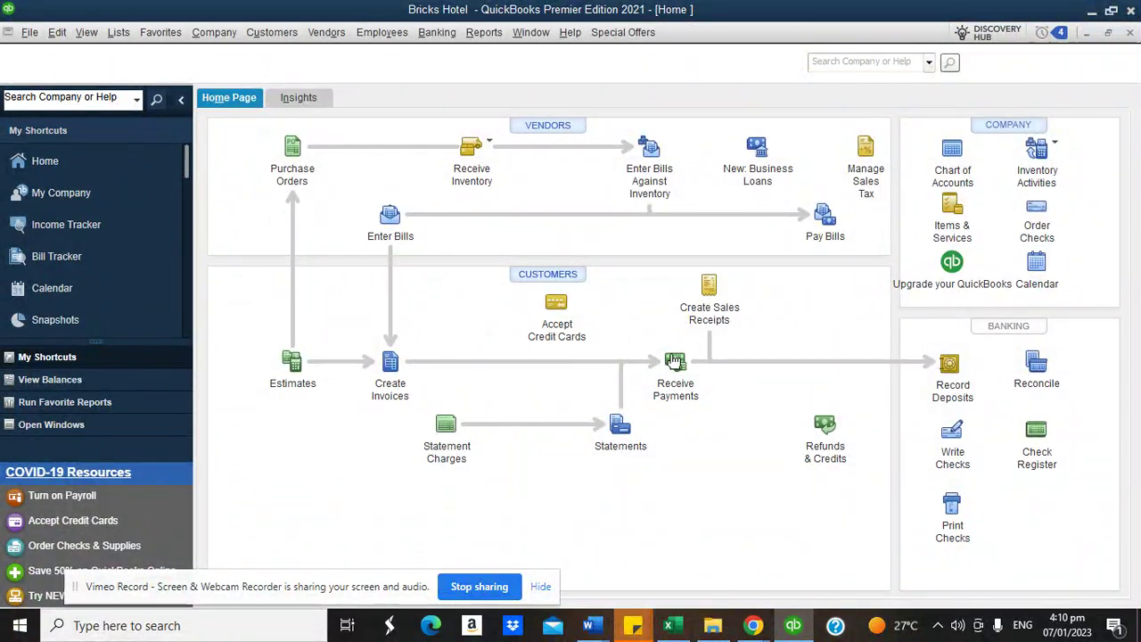
Step: Start a new invoice for the guest customer with Silver Suite Rooms 105 and 106, quantity 1
{"action": "left_click", "coordinate": [390, 361]}
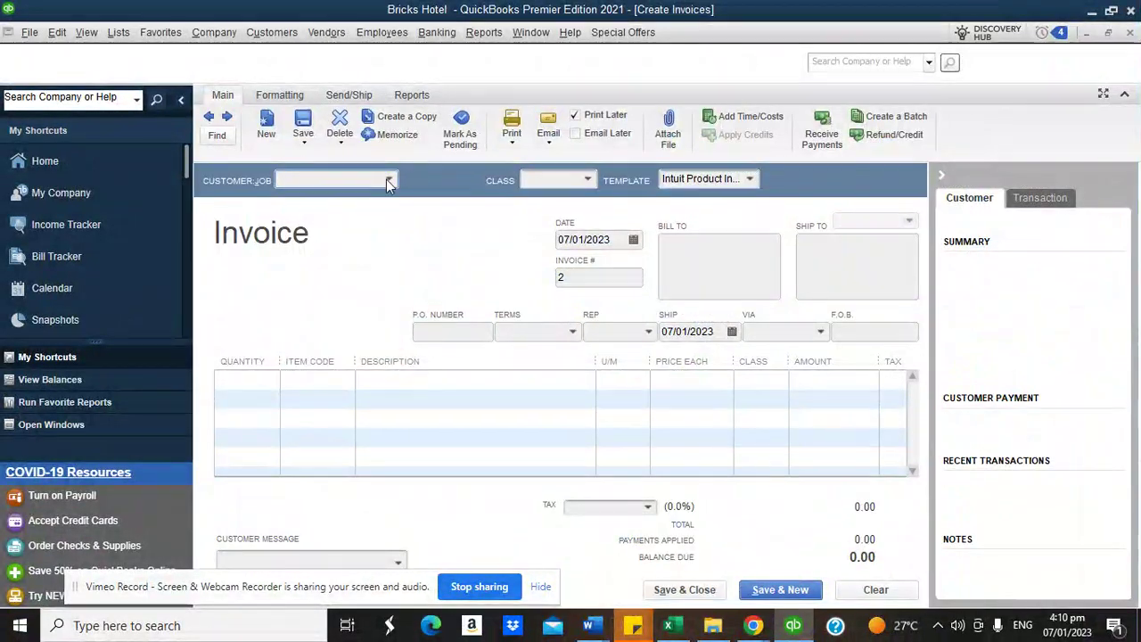
{"action": "left_click", "coordinate": [388, 179]}
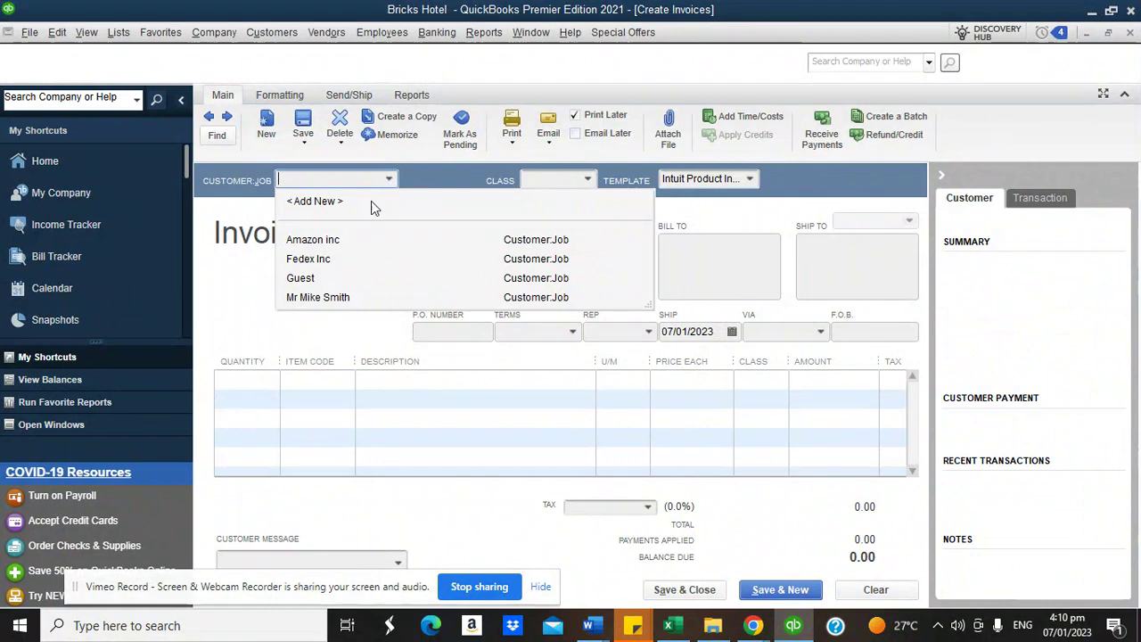
{"action": "left_click", "coordinate": [320, 294]}
{"action": "left_click", "coordinate": [267, 381]}
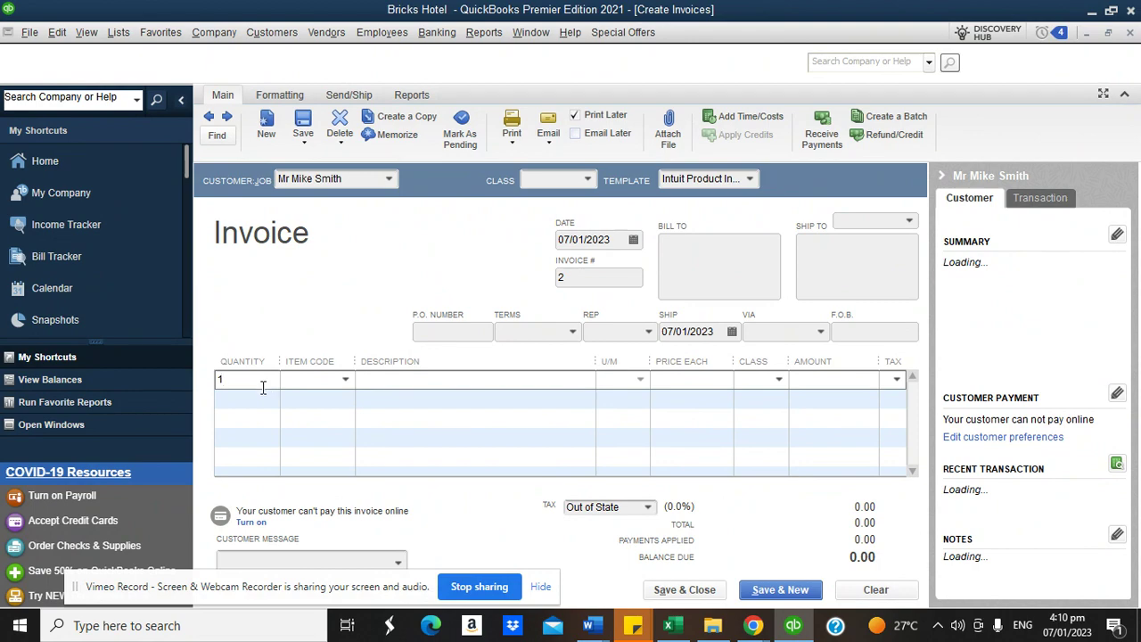
{"action": "key", "text": "Tab"}
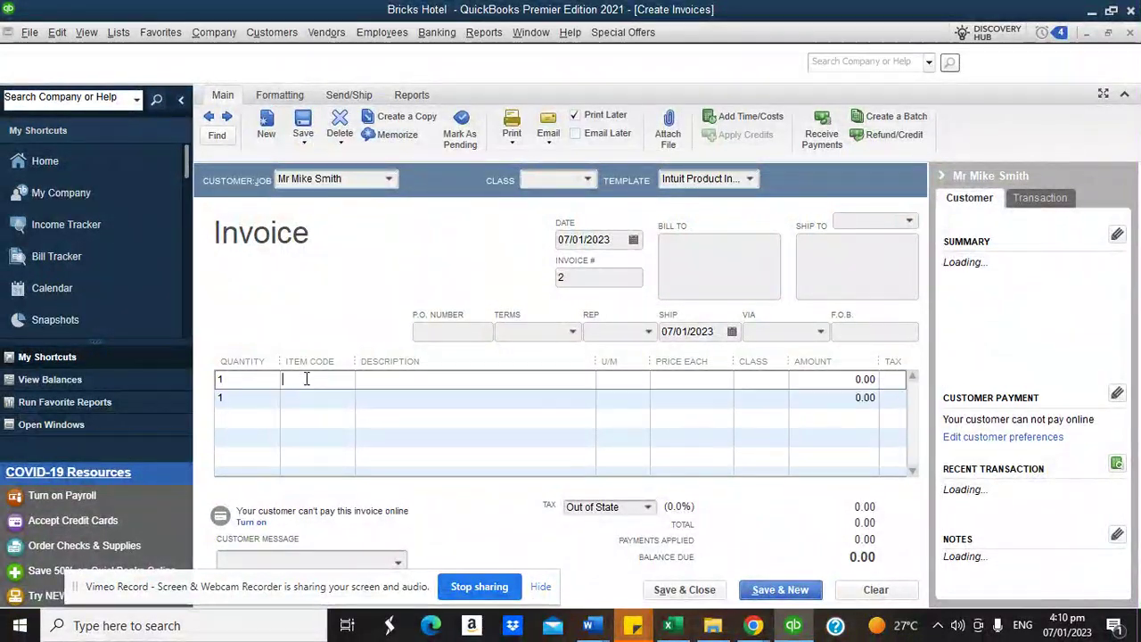
{"action": "left_click", "coordinate": [346, 379]}
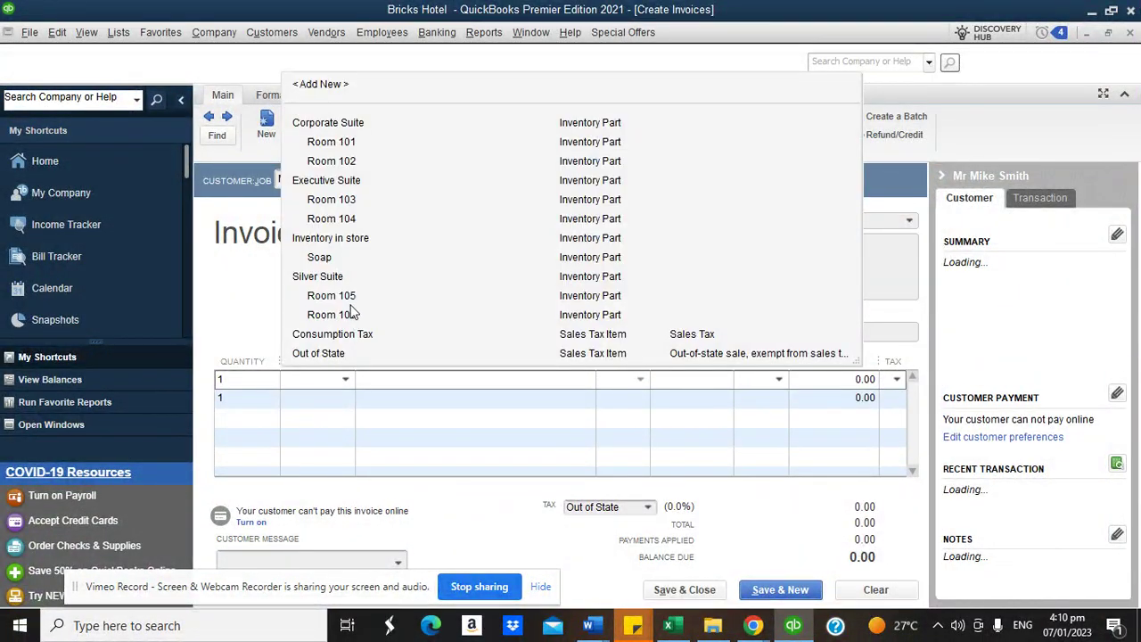
{"action": "left_click", "coordinate": [349, 301]}
{"action": "left_click", "coordinate": [346, 398]}
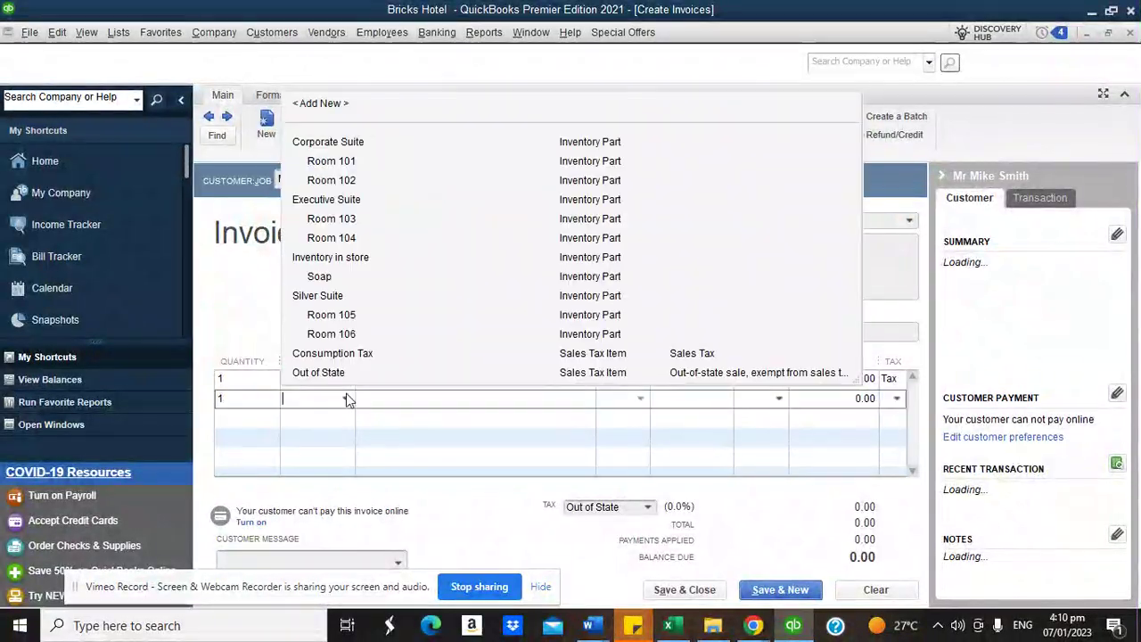
{"action": "left_click", "coordinate": [344, 334]}
Step: Price both room lines at 10,000.00 and assign the Room Booking class to each
{"action": "left_click", "coordinate": [684, 379]}
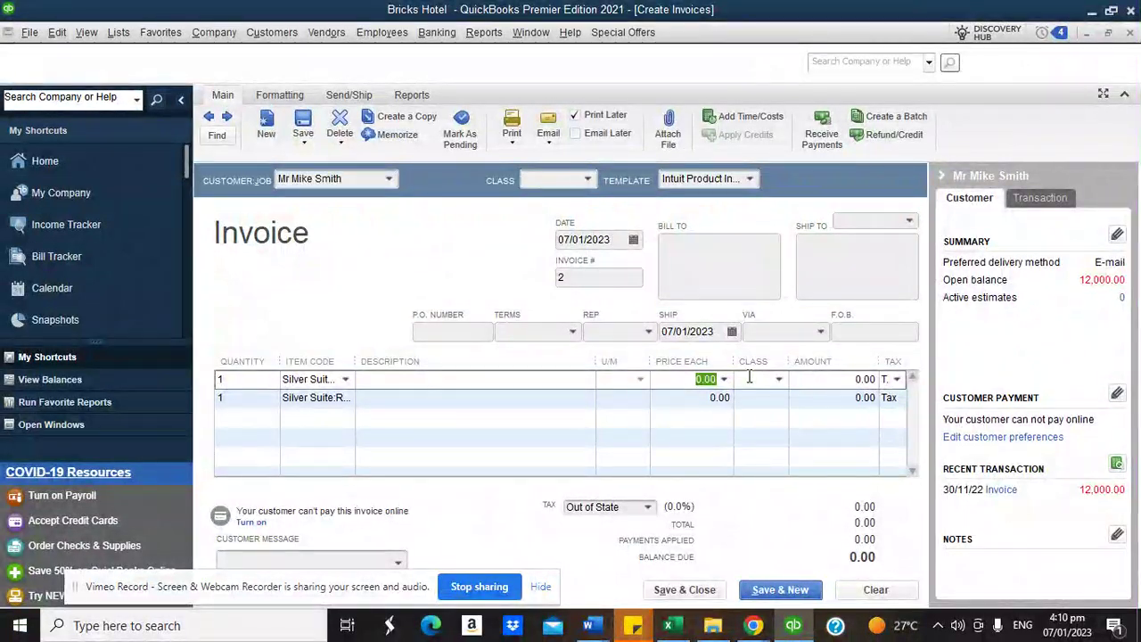
{"action": "type", "text": "10000"}
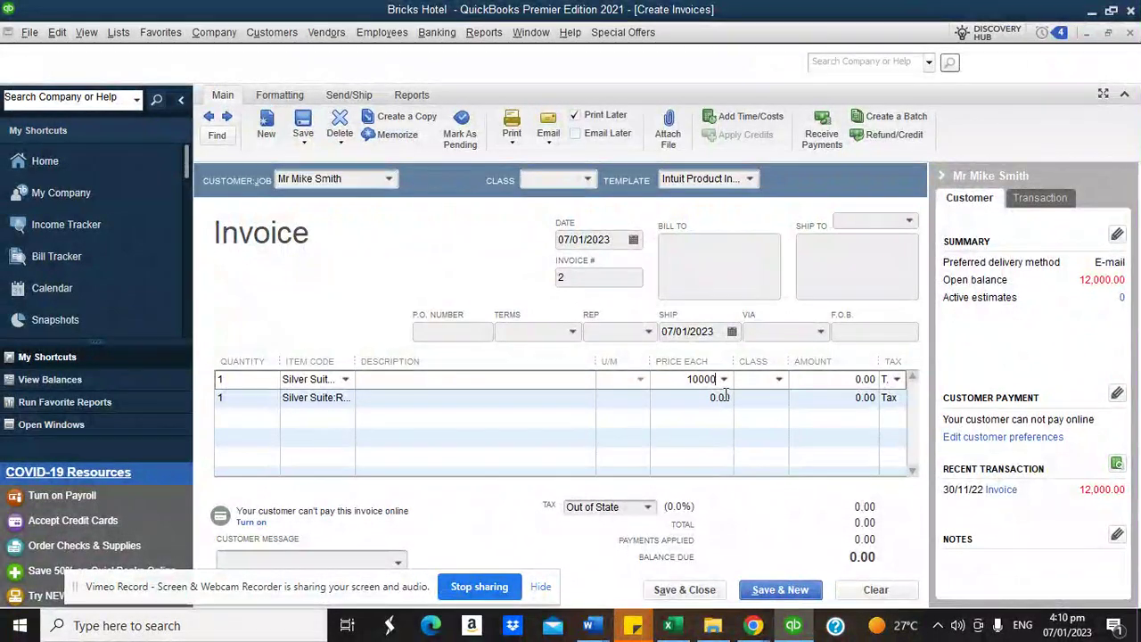
{"action": "left_click", "coordinate": [691, 399]}
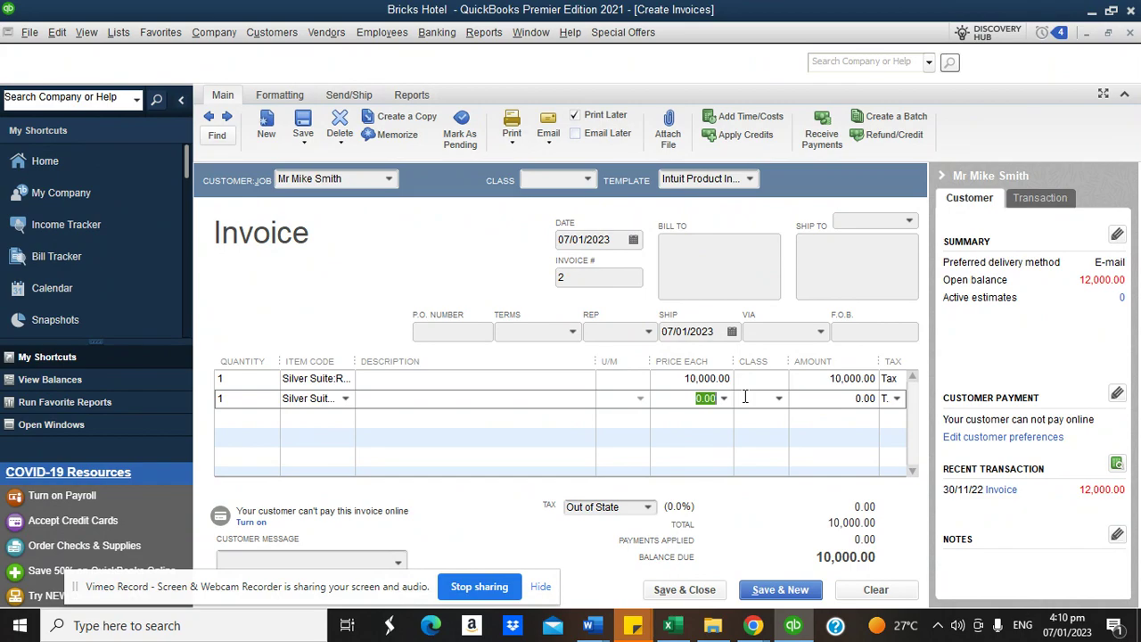
{"action": "key", "text": "Tab"}
{"action": "left_click", "coordinate": [782, 380]}
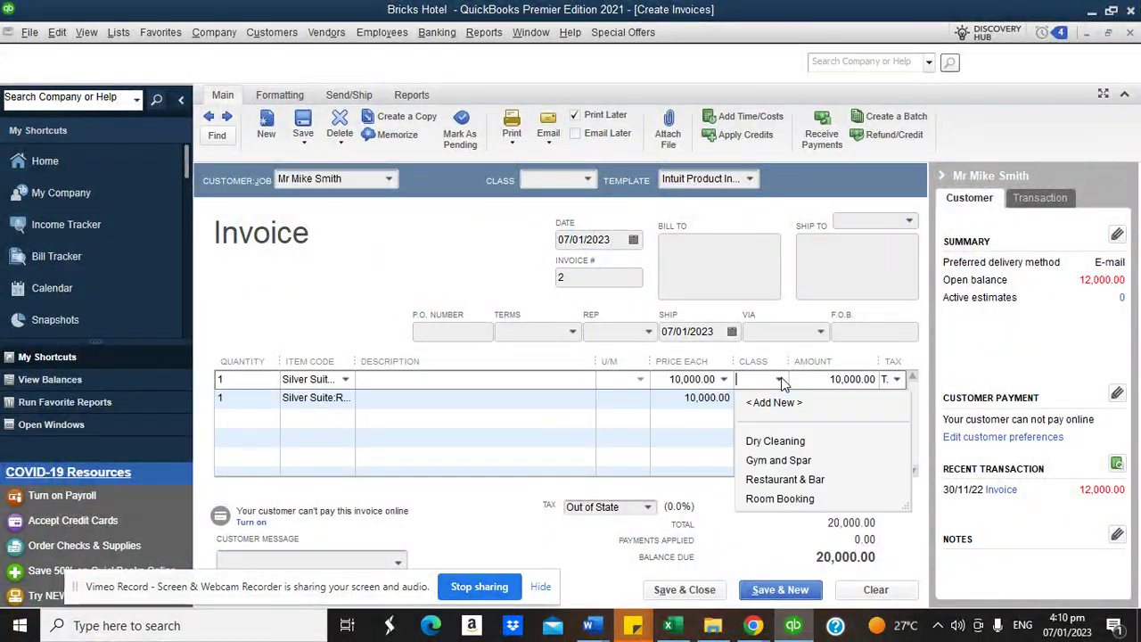
{"action": "left_click", "coordinate": [766, 500]}
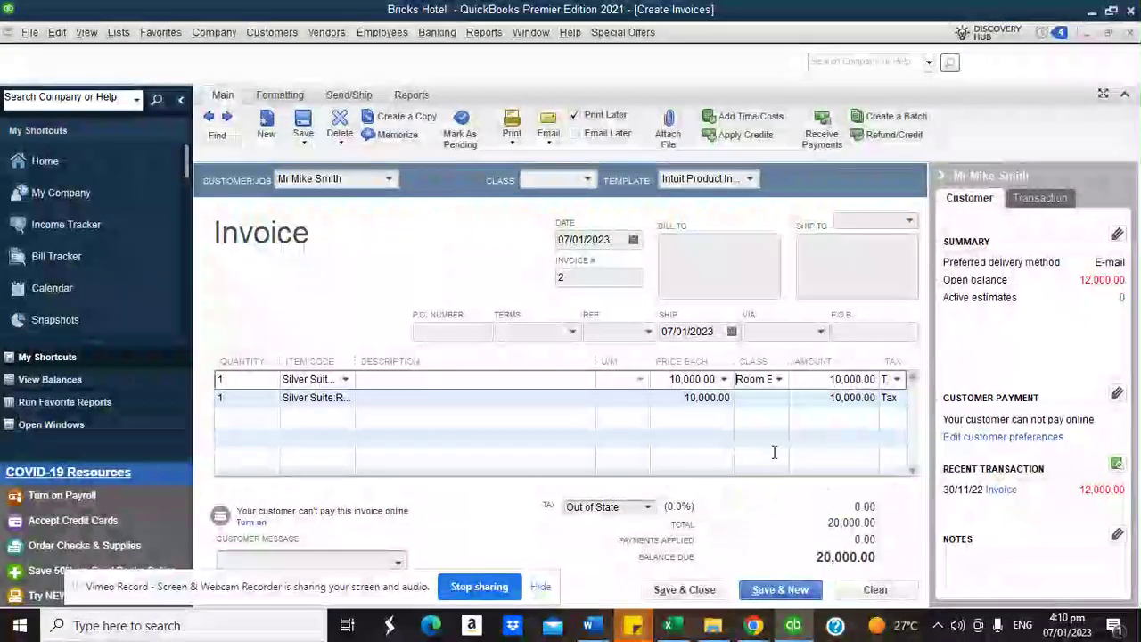
{"action": "left_click", "coordinate": [783, 398]}
{"action": "left_click", "coordinate": [782, 518]}
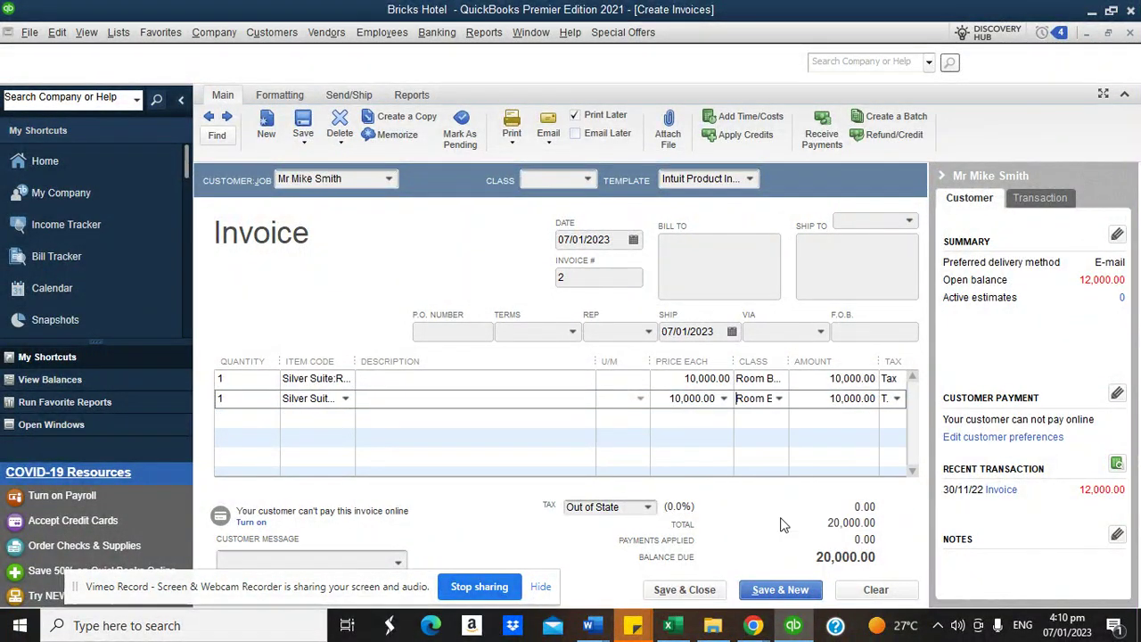
Step: Apply the 7.5% Consumption Tax and save the 21,500.00 invoice, keeping the tax for this customer
{"action": "left_click", "coordinate": [649, 507]}
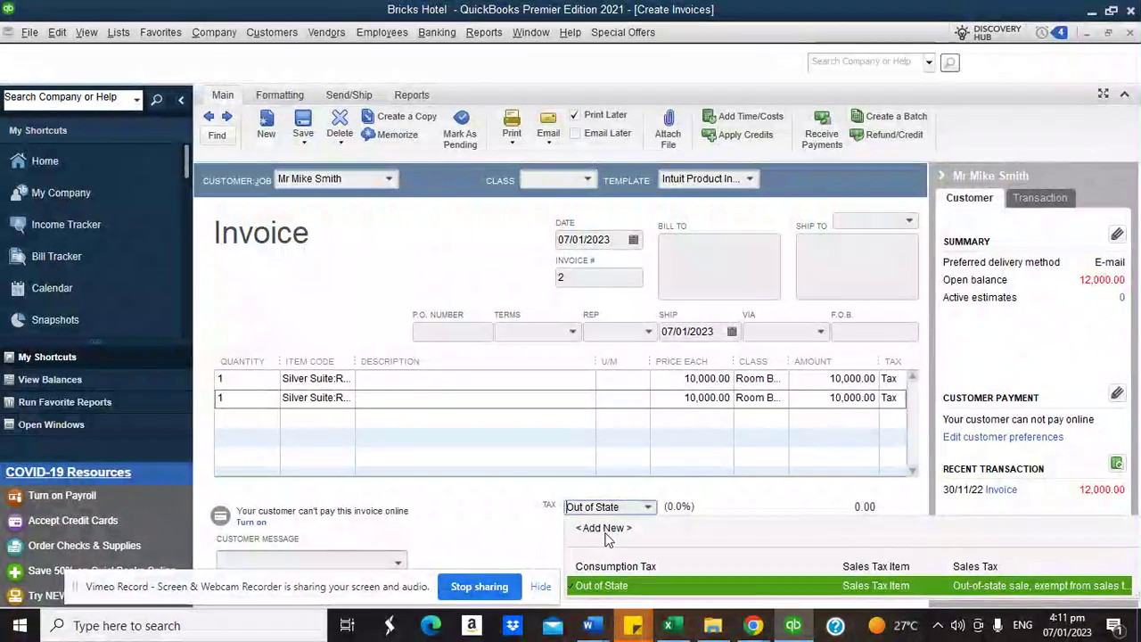
{"action": "left_click", "coordinate": [604, 567]}
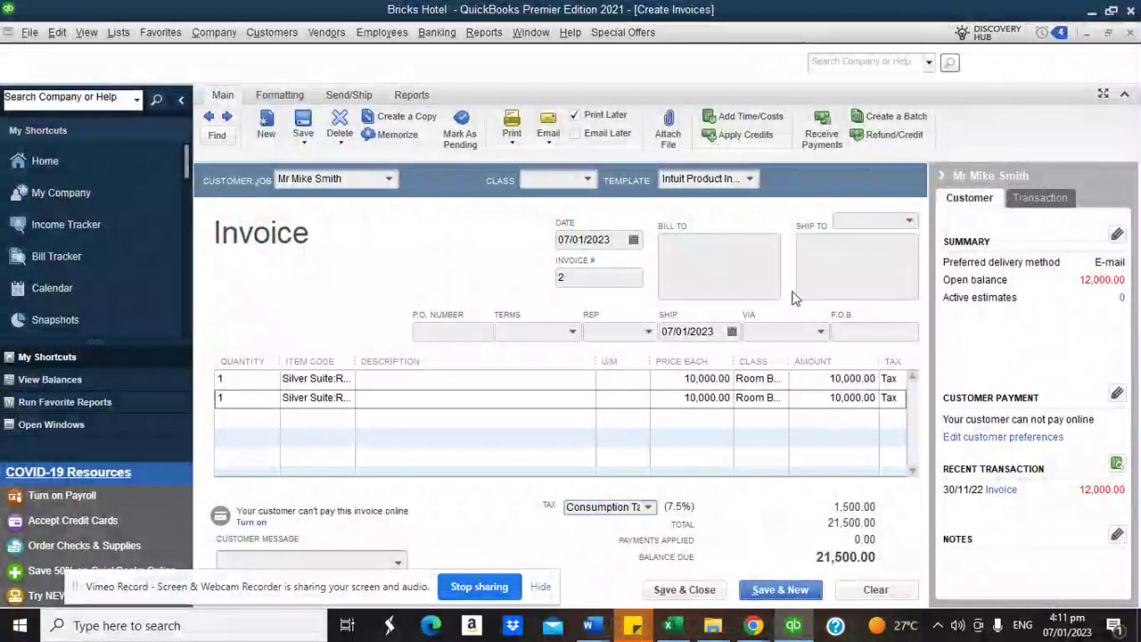
{"action": "left_click", "coordinate": [864, 326]}
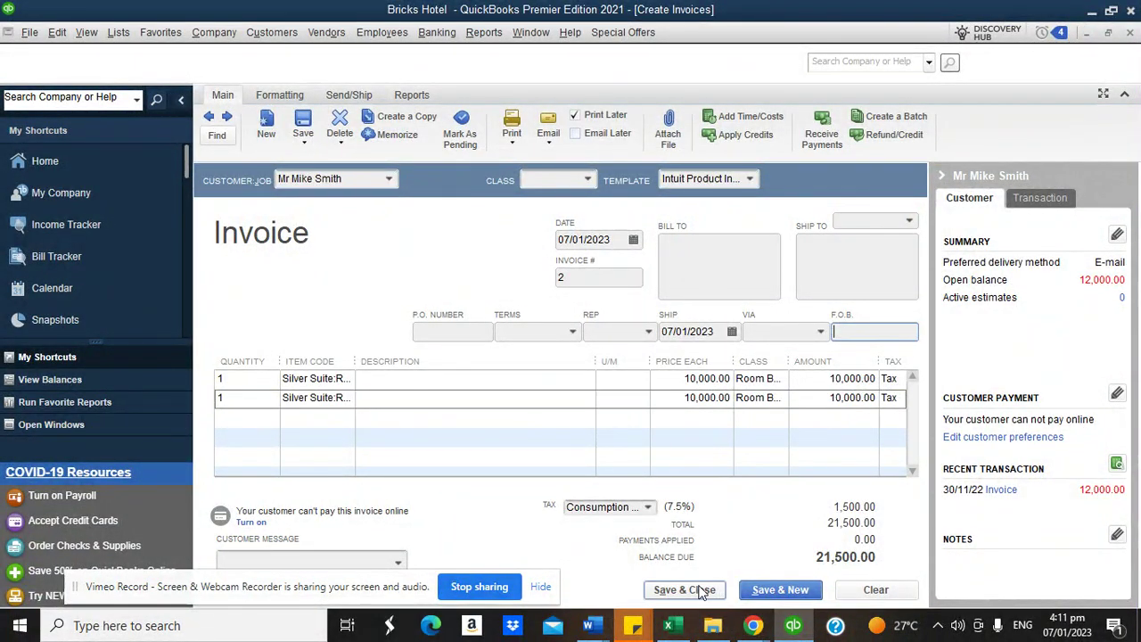
{"action": "left_click", "coordinate": [671, 592]}
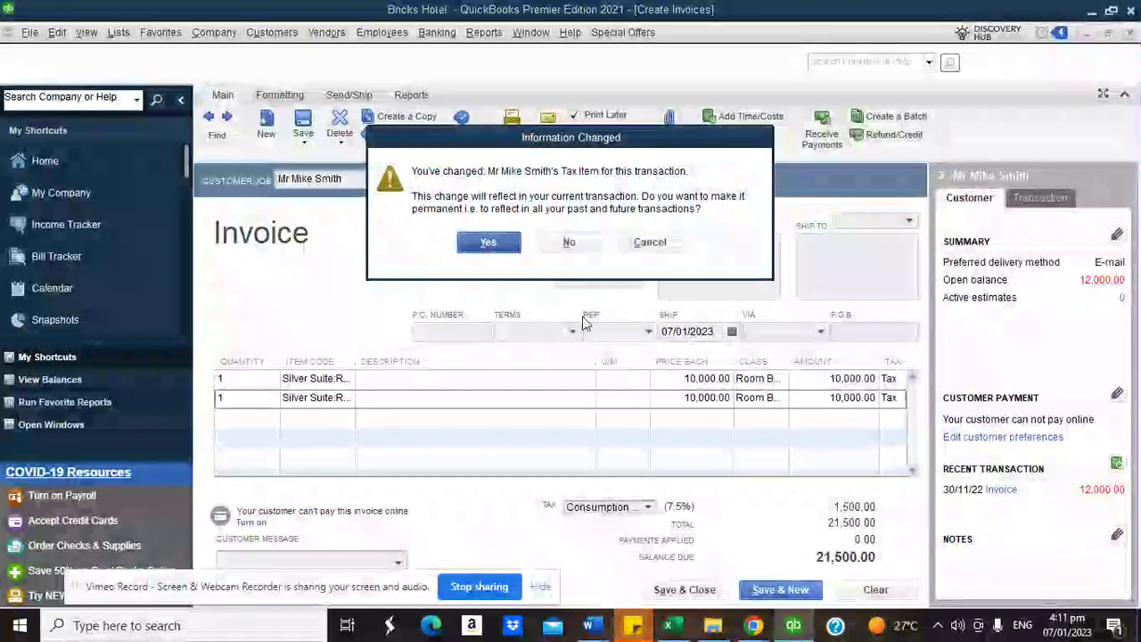
{"action": "left_click", "coordinate": [490, 242]}
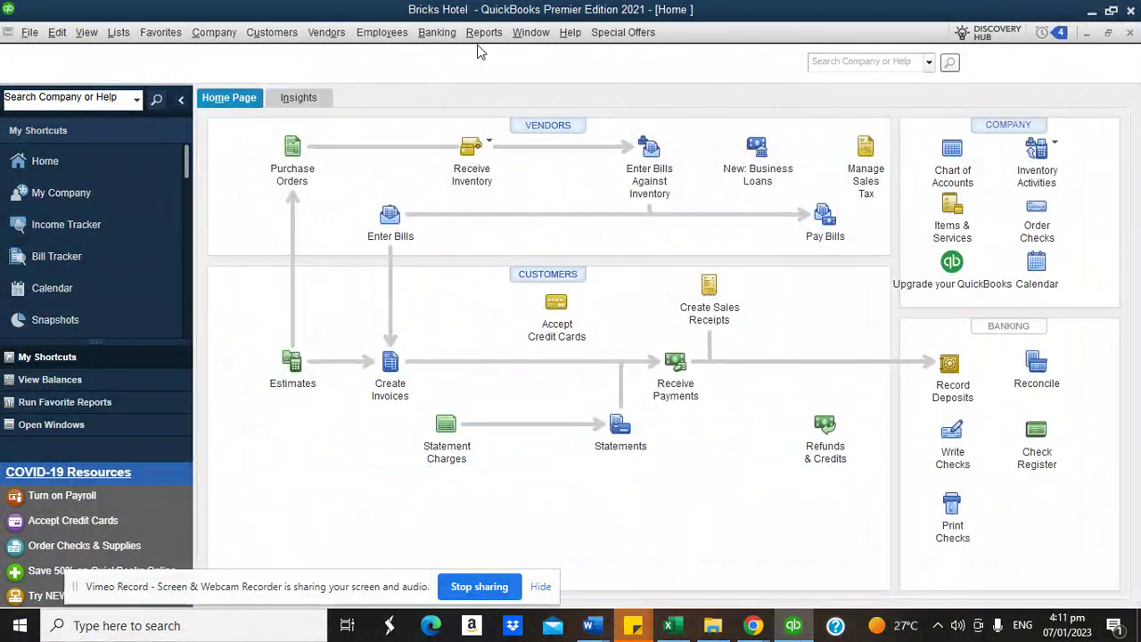
Step: Scroll through the Inventory Valuation Summary report, then open a new Receive Payments form from Home
{"action": "left_click", "coordinate": [484, 32]}
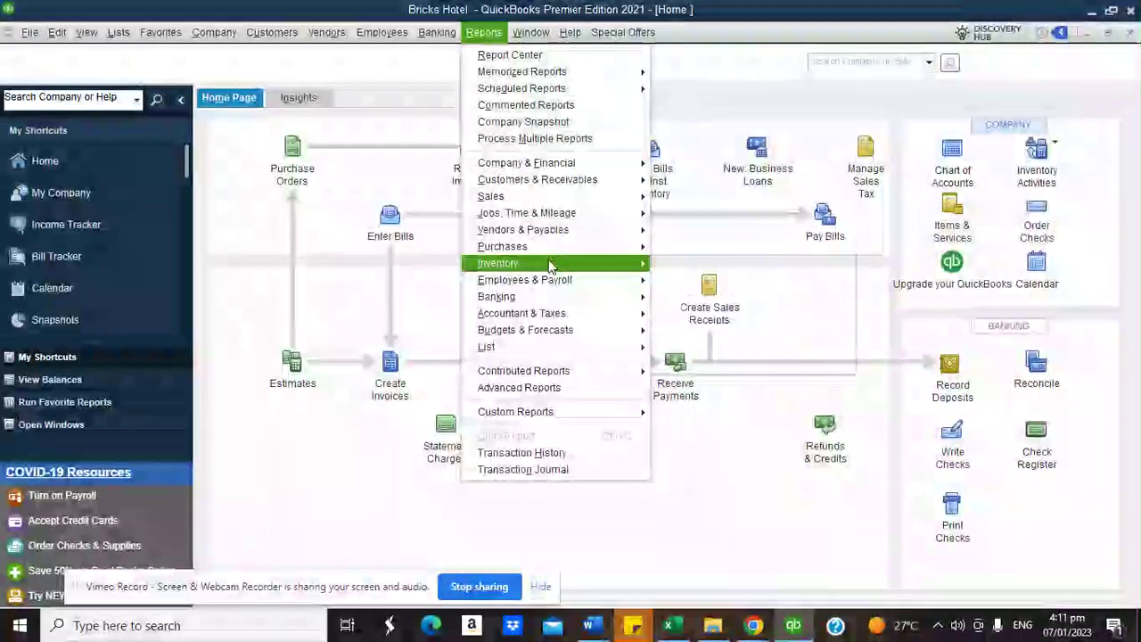
{"action": "mouse_move", "coordinate": [553, 263]}
{"action": "left_click", "coordinate": [700, 264]}
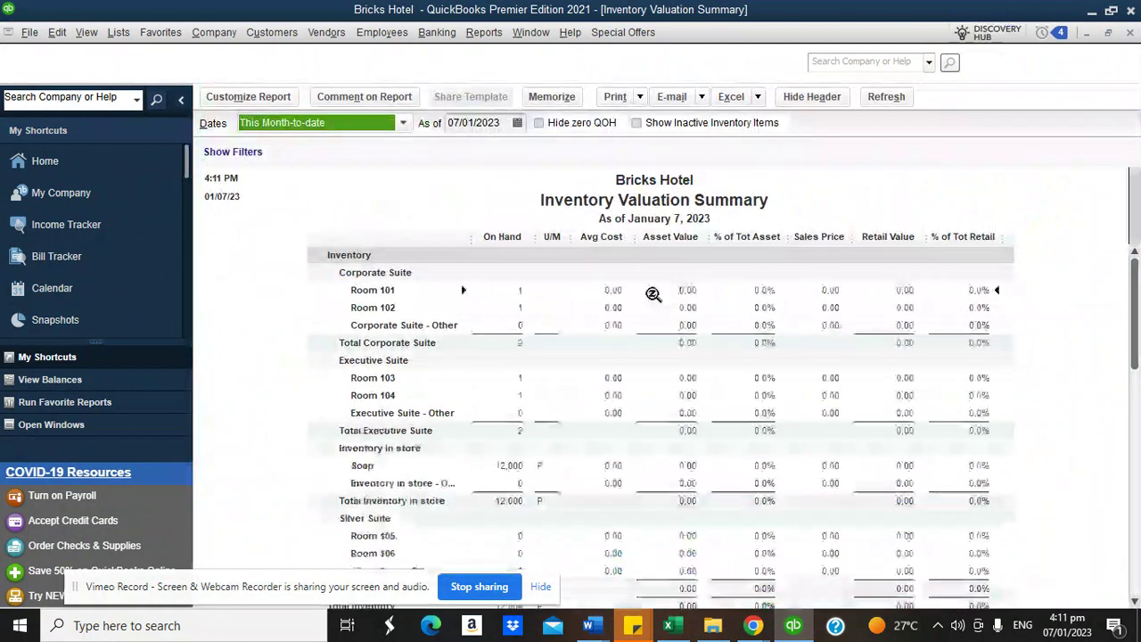
{"action": "left_click_drag", "start_coordinate": [1138, 317], "coordinate": [1137, 549]}
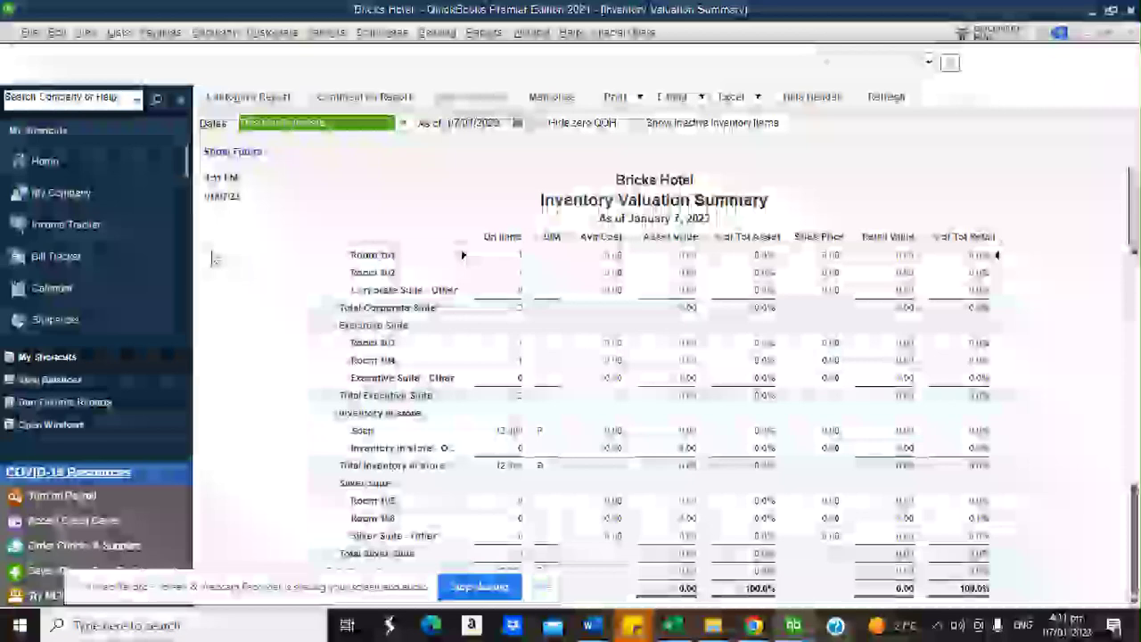
{"action": "left_click", "coordinate": [97, 170]}
{"action": "left_click", "coordinate": [672, 367]}
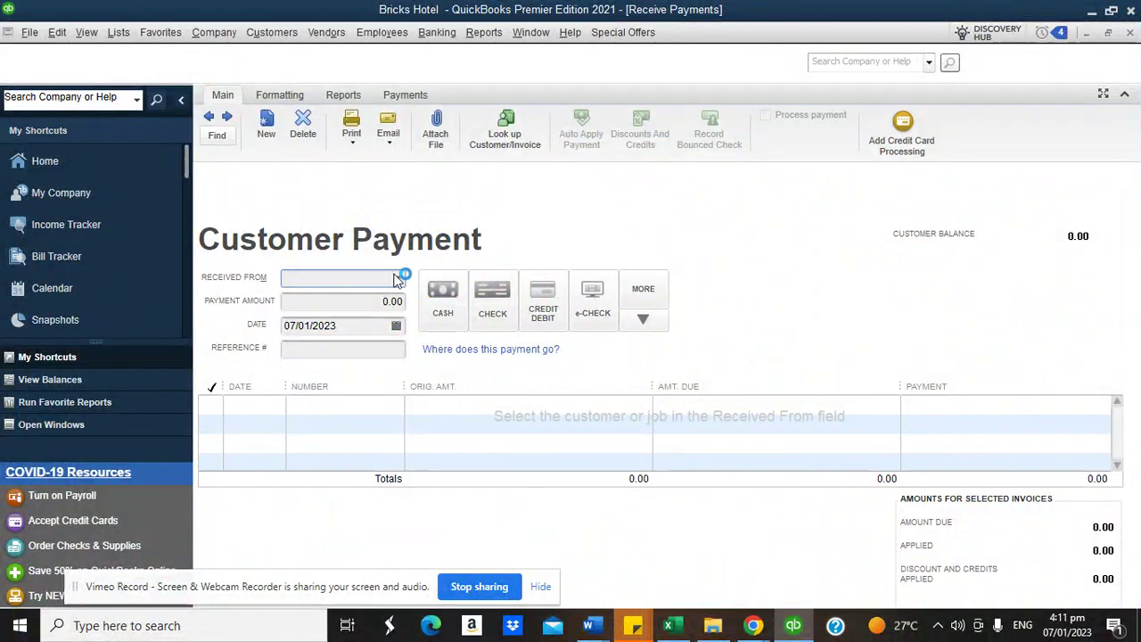
Step: Apply the customer's 33,500.00 payment to the 07/01/2023 and 30/11/2022 invoices, save it, and go Home
{"action": "left_click", "coordinate": [397, 278]}
{"action": "left_click", "coordinate": [336, 392]}
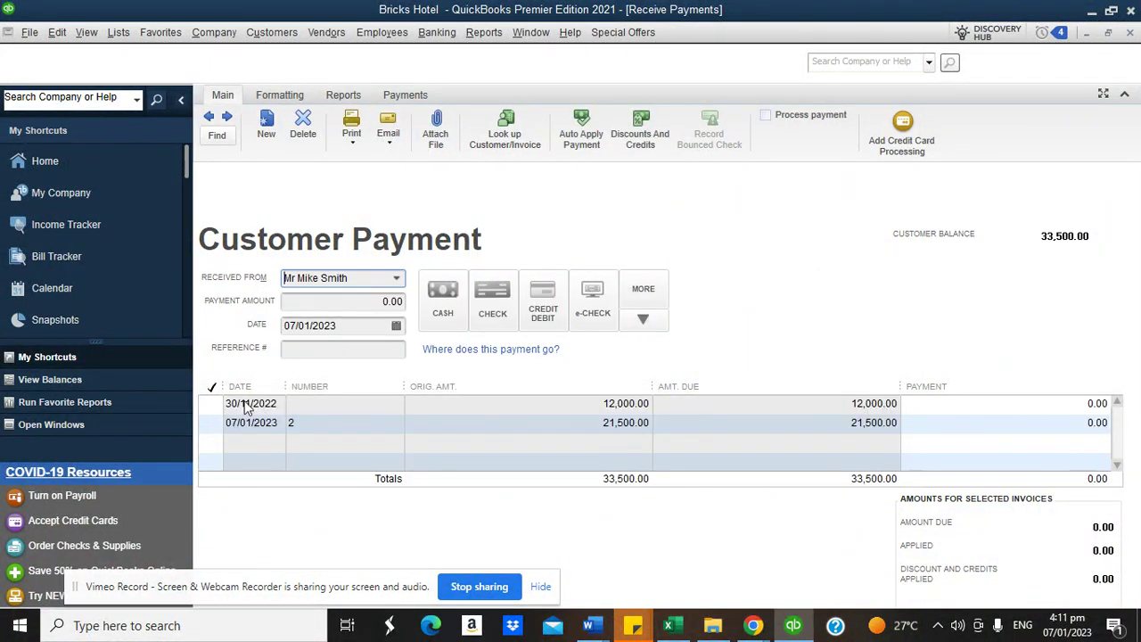
{"action": "left_click", "coordinate": [208, 422]}
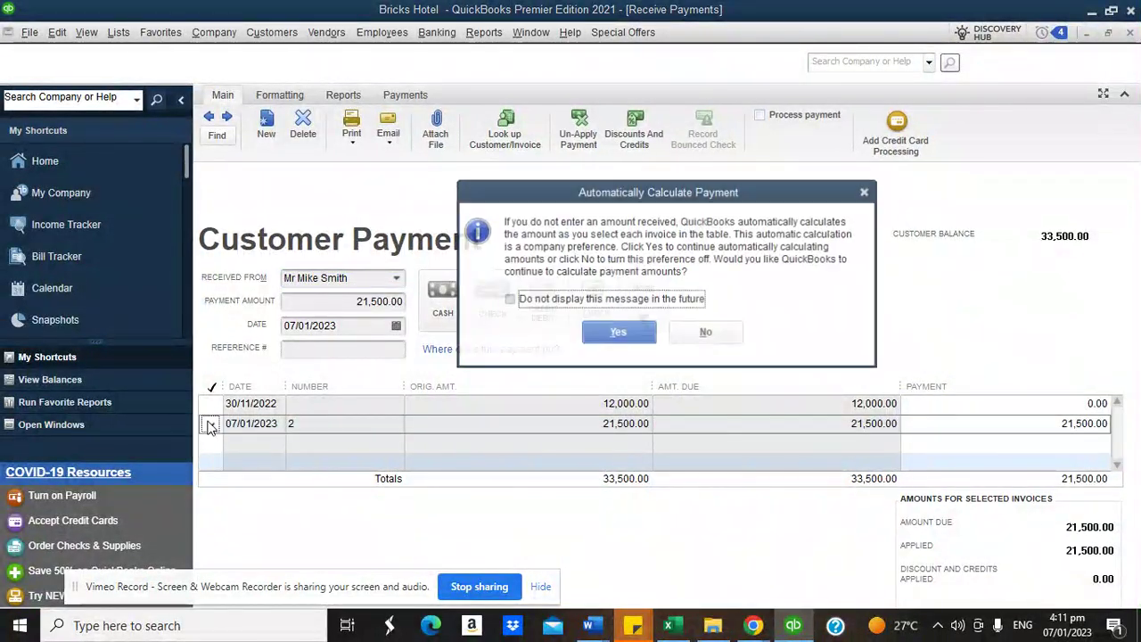
{"action": "left_click", "coordinate": [628, 341]}
{"action": "left_click", "coordinate": [211, 405]}
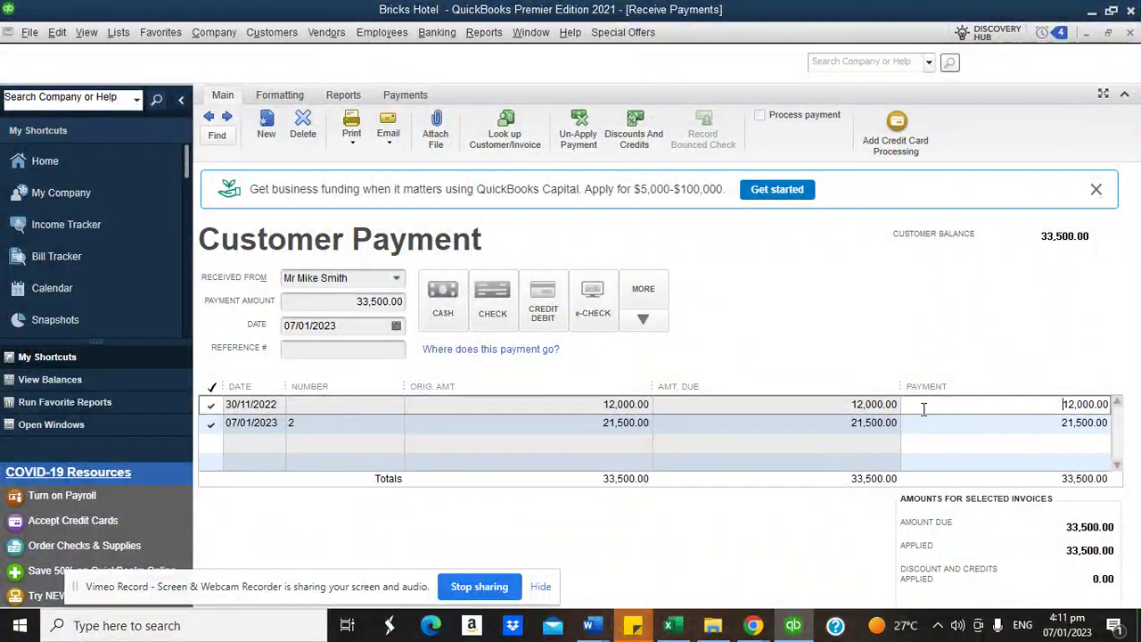
{"action": "key", "text": "alt+s"}
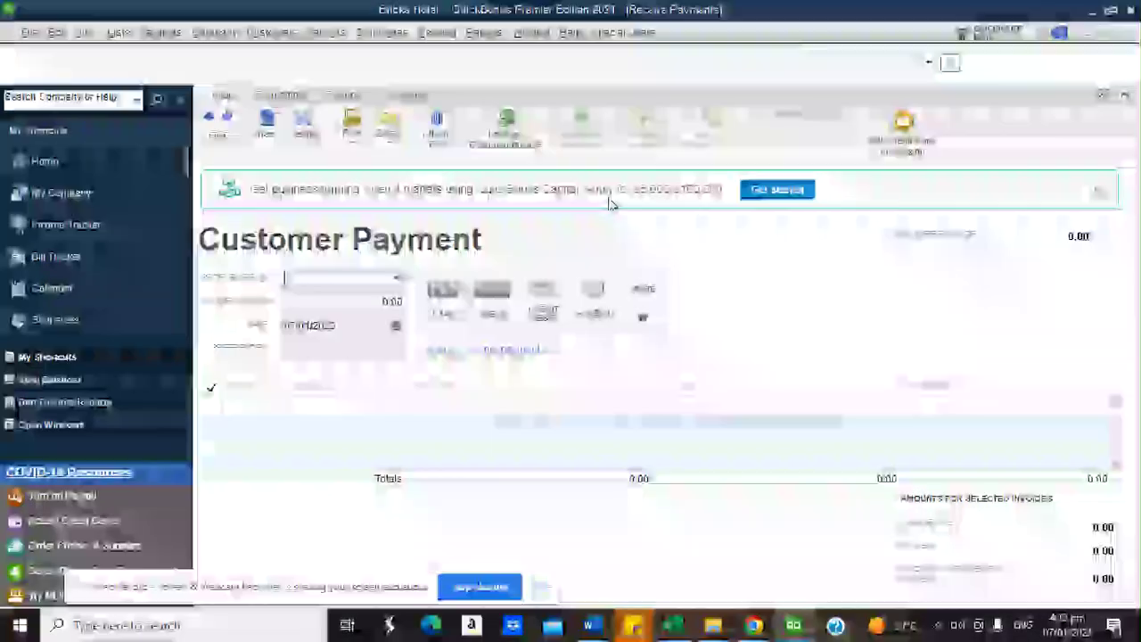
{"action": "left_click", "coordinate": [107, 165]}
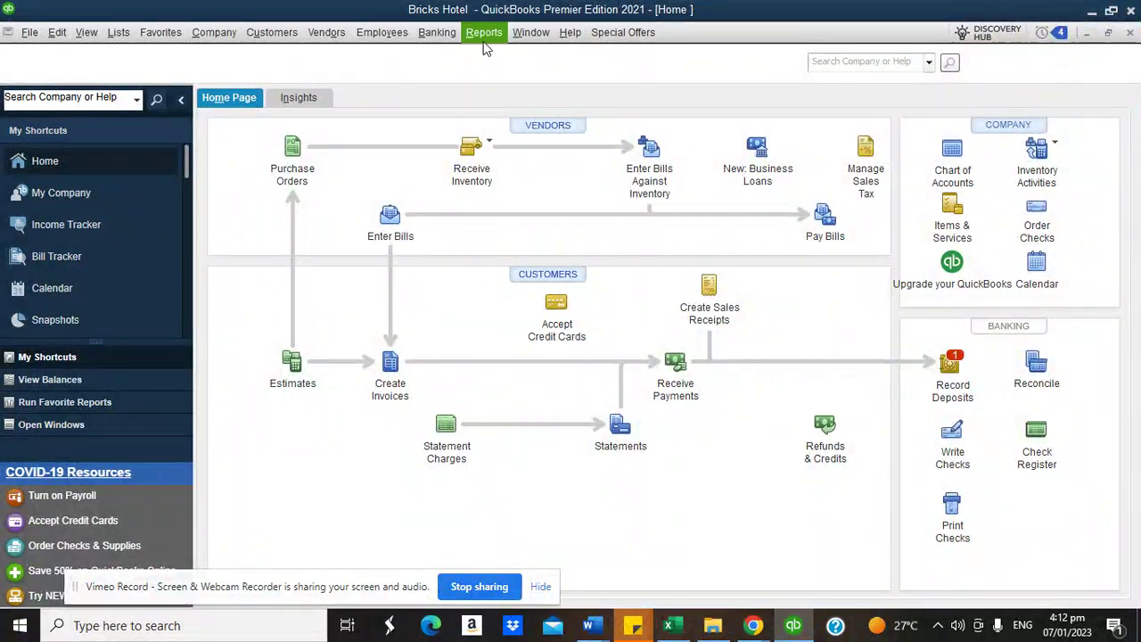
Step: Show the Profit & Loss Standard for All dates: 102,000.00 total income, 90,000.00 net income
{"action": "left_click", "coordinate": [485, 36]}
{"action": "mouse_move", "coordinate": [535, 162]}
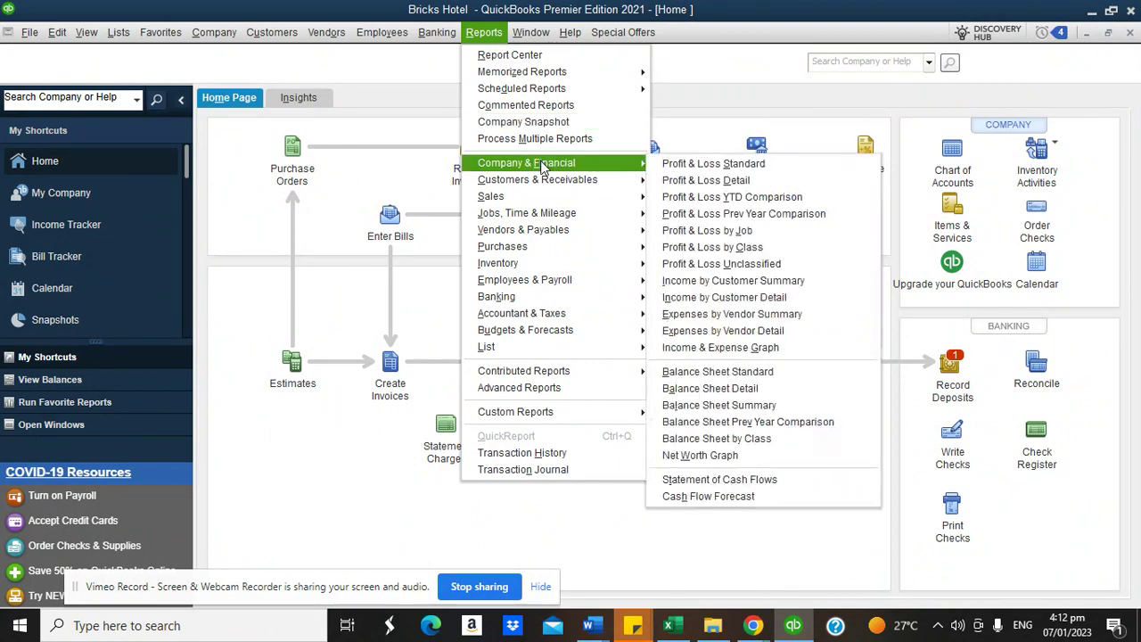
{"action": "left_click", "coordinate": [682, 164]}
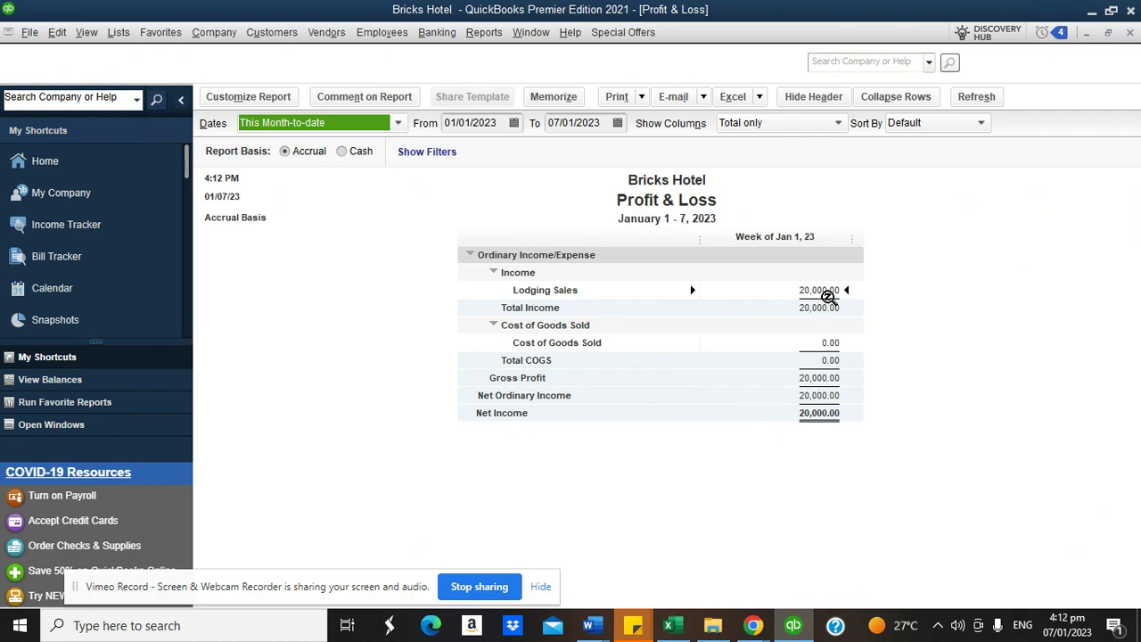
{"action": "left_click", "coordinate": [398, 122]}
{"action": "left_click", "coordinate": [259, 145]}
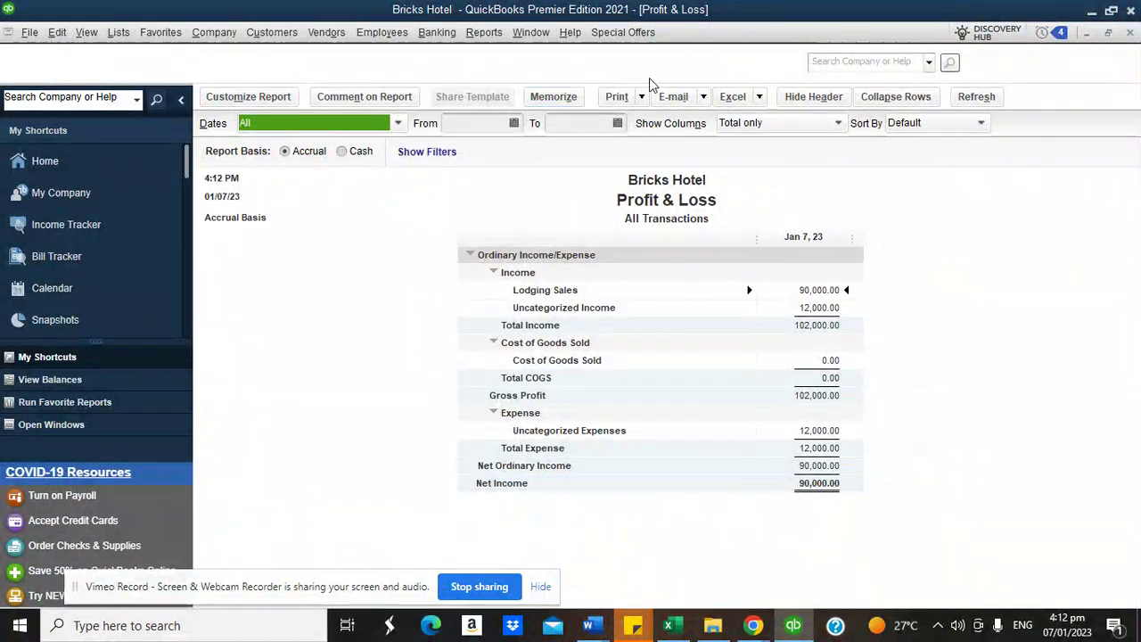
{"action": "left_click", "coordinate": [484, 34]}
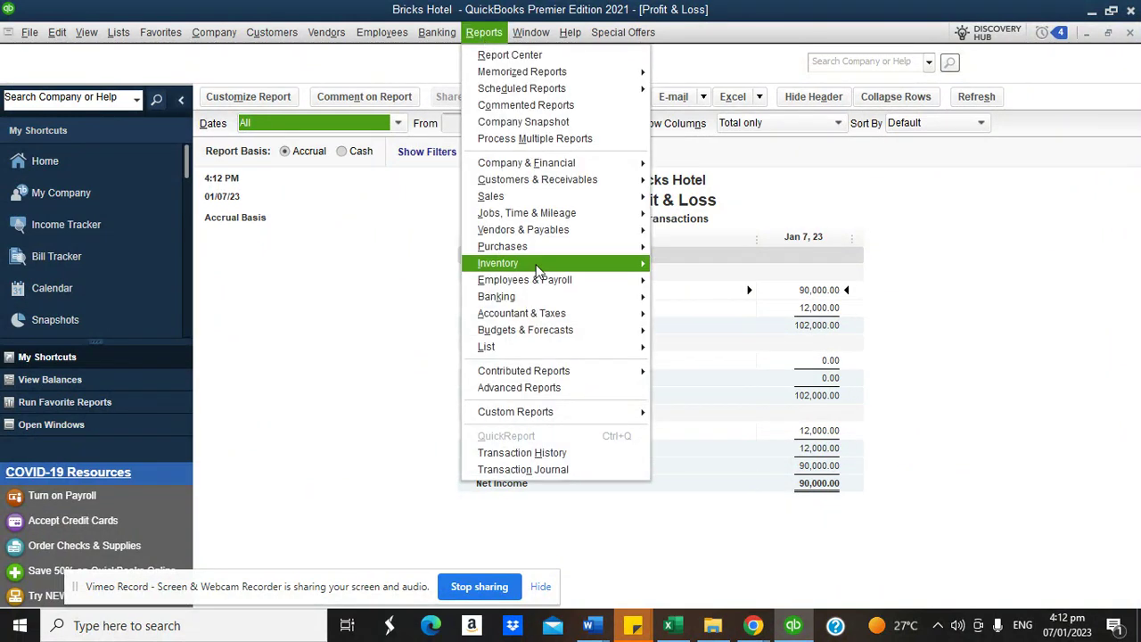
Step: Open the Inventory Valuation Summary report
{"action": "mouse_move", "coordinate": [535, 268]}
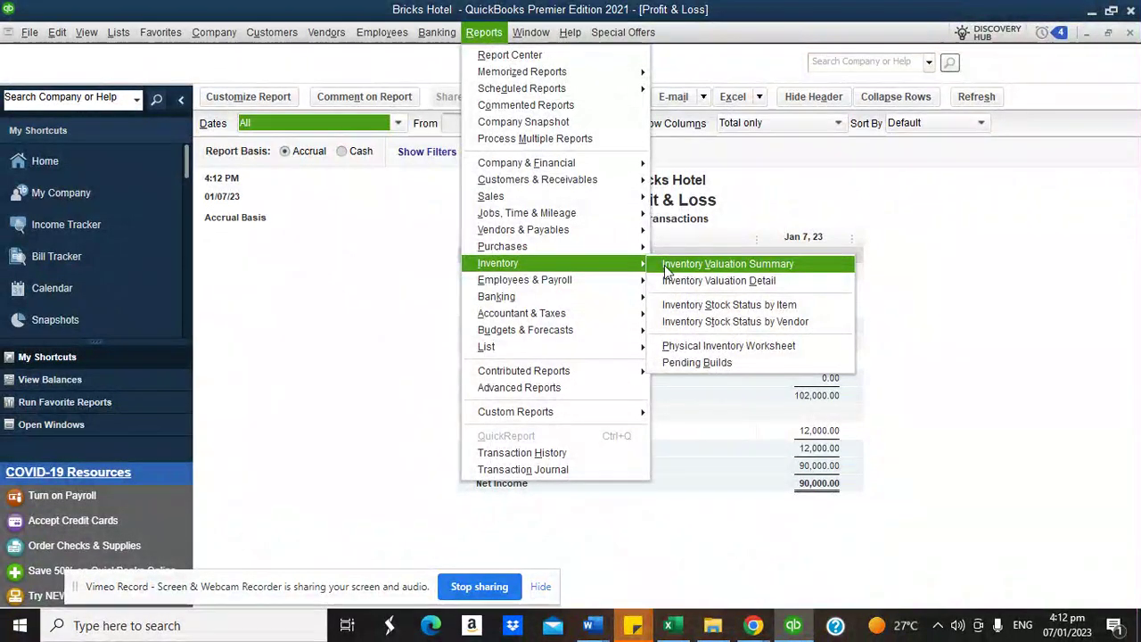
{"action": "left_click", "coordinate": [667, 267]}
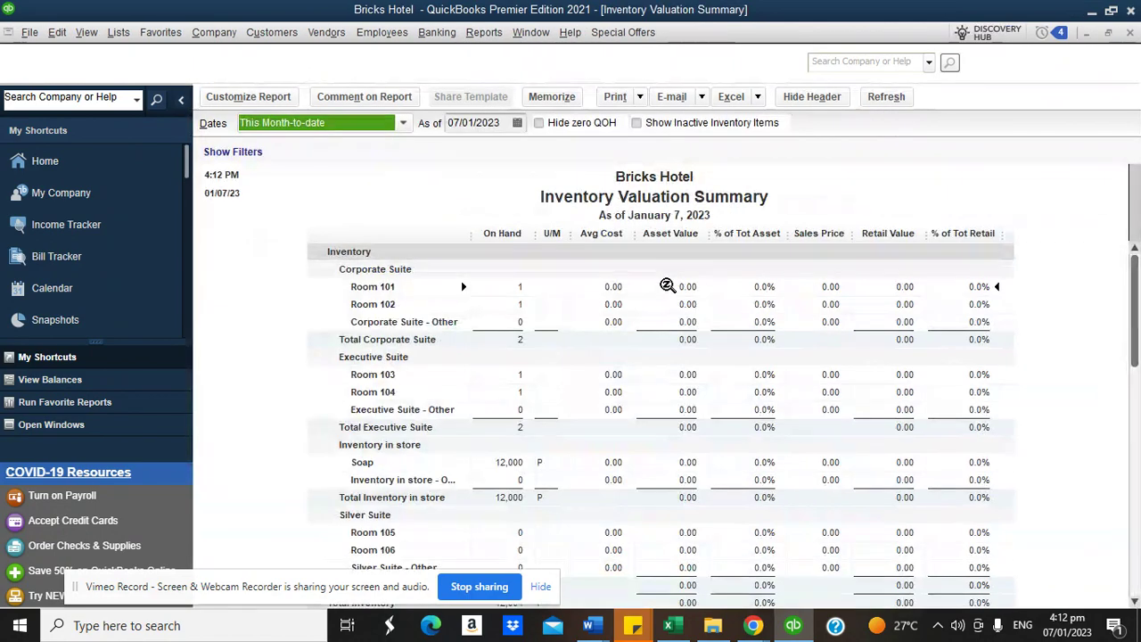
{"action": "left_click", "coordinate": [1135, 384]}
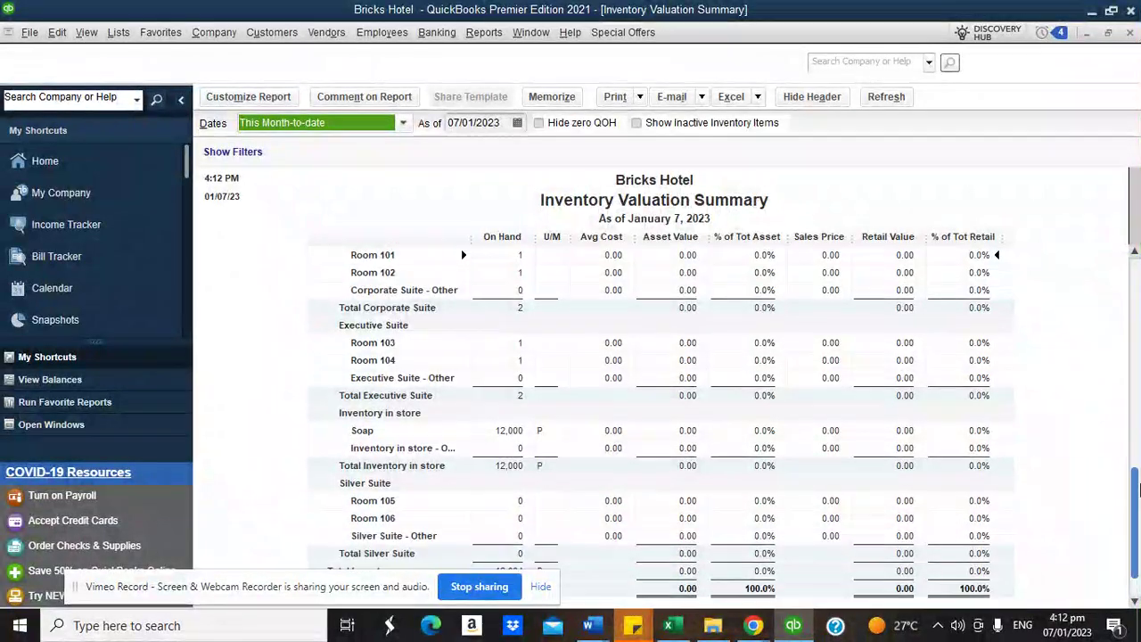
{"action": "scroll", "coordinate": [1135, 383], "scroll_direction": "up", "scroll_amount": 1}
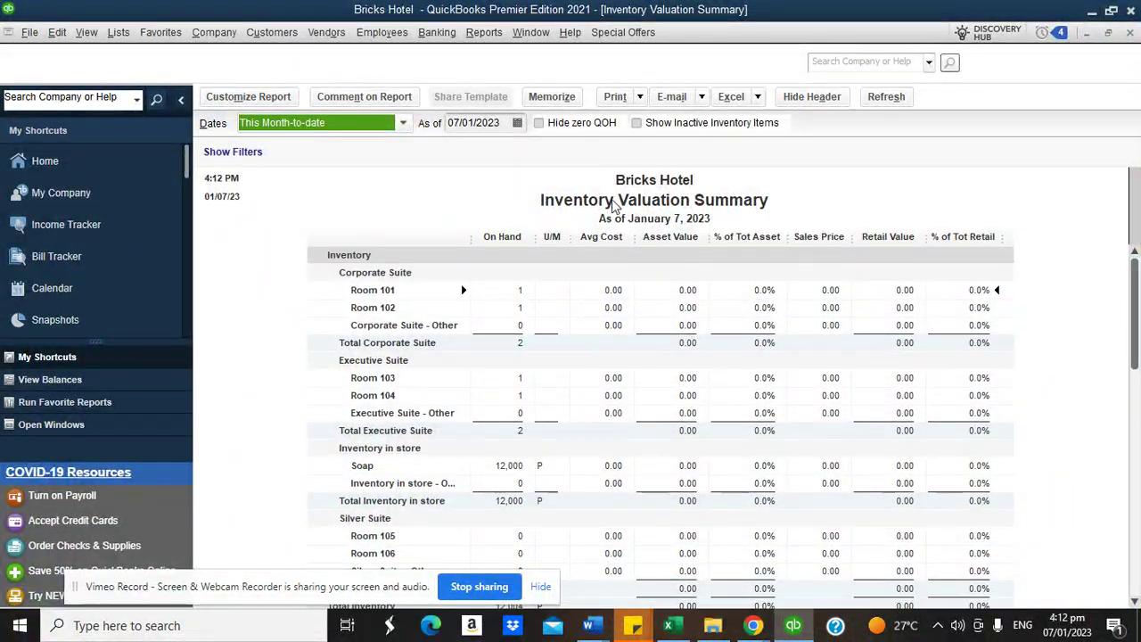
Step: Change the report title to 'Available Rooms'
{"action": "left_click", "coordinate": [248, 96]}
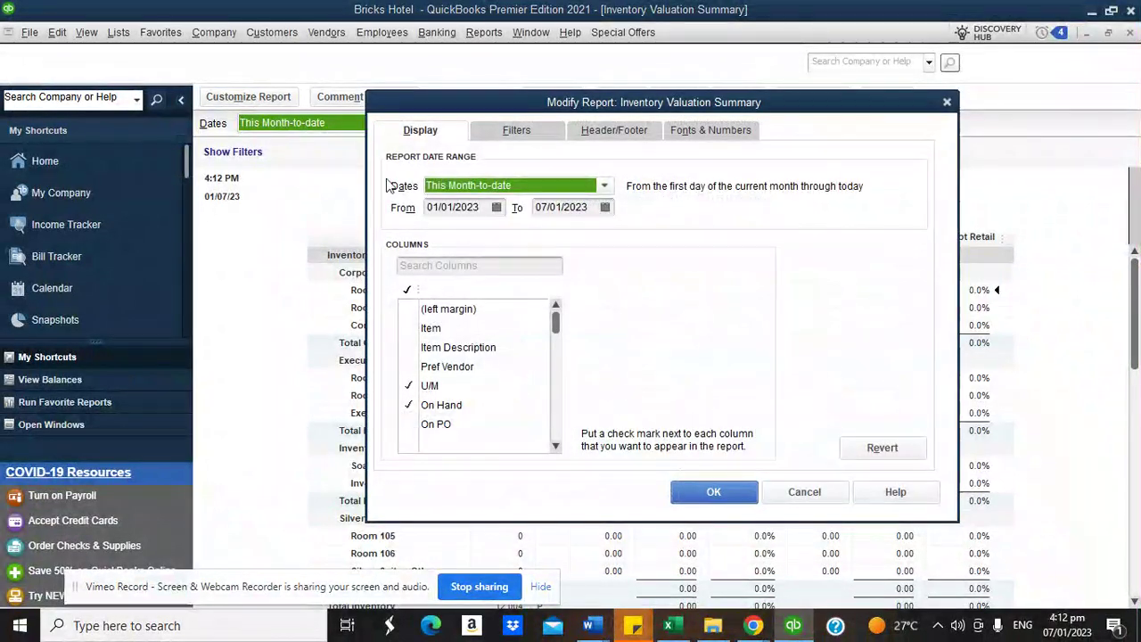
{"action": "left_click", "coordinate": [638, 133]}
{"action": "left_click_drag", "start_coordinate": [639, 208], "coordinate": [499, 211]}
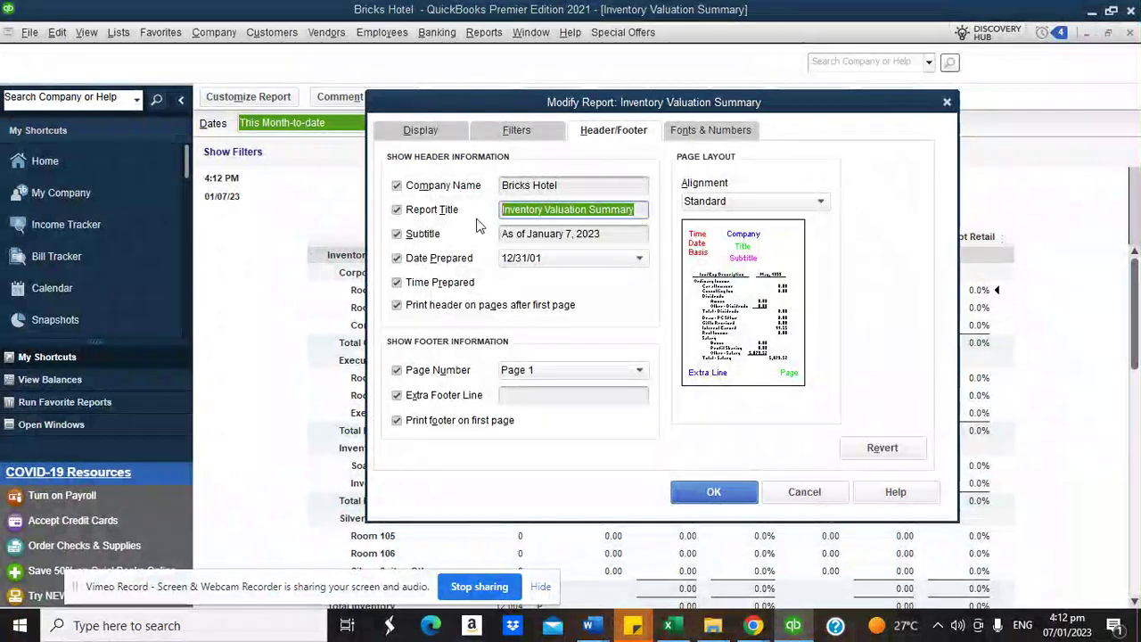
{"action": "key", "text": "BackSpace"}
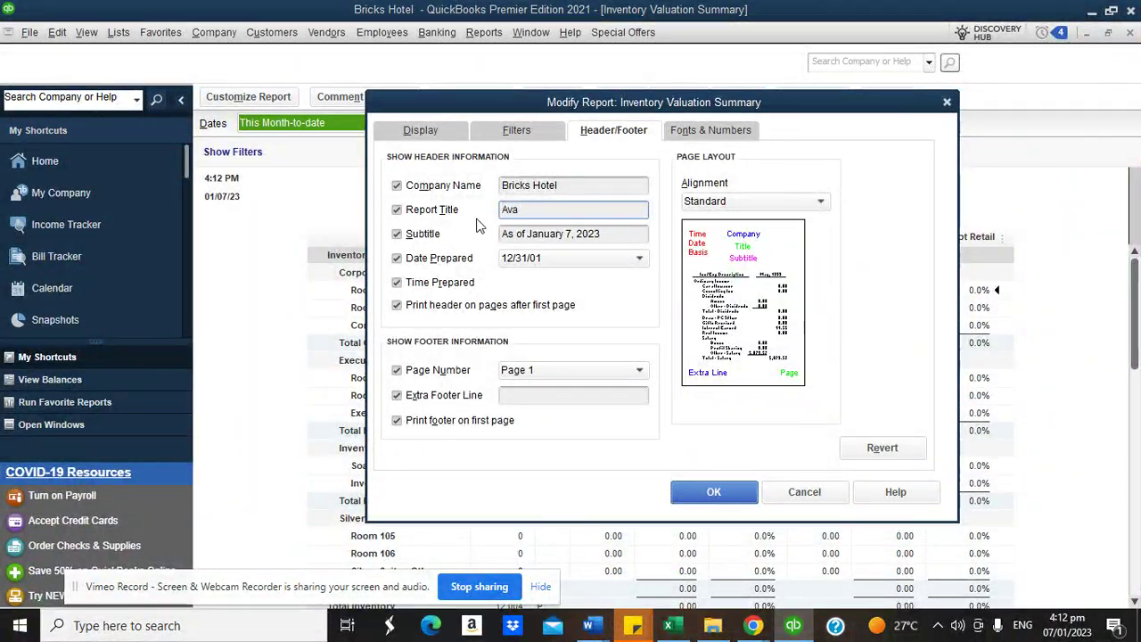
{"action": "type", "text": "Available Rooms"}
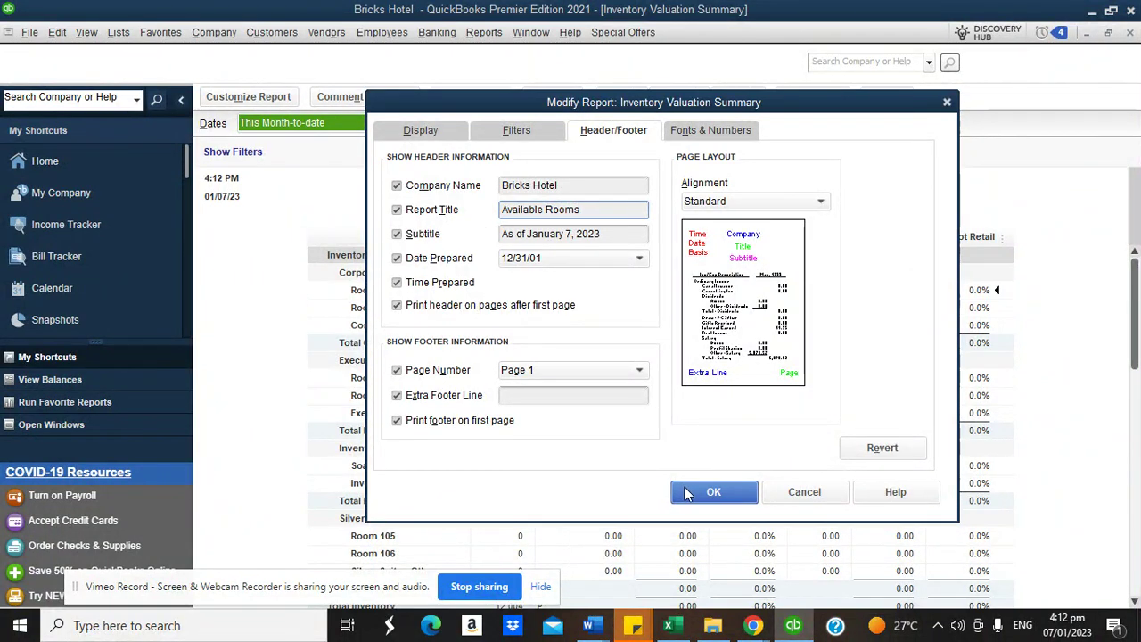
{"action": "left_click", "coordinate": [713, 492]}
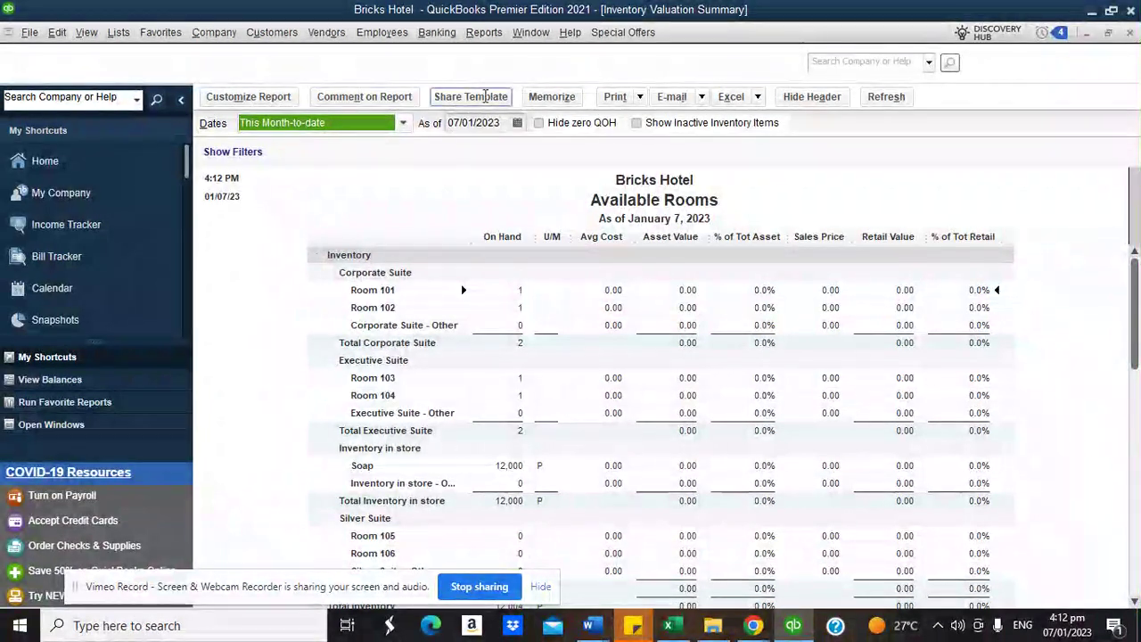
Step: Memorize the report as 'Available Rooms' and return to the Home page
{"action": "left_click", "coordinate": [541, 99]}
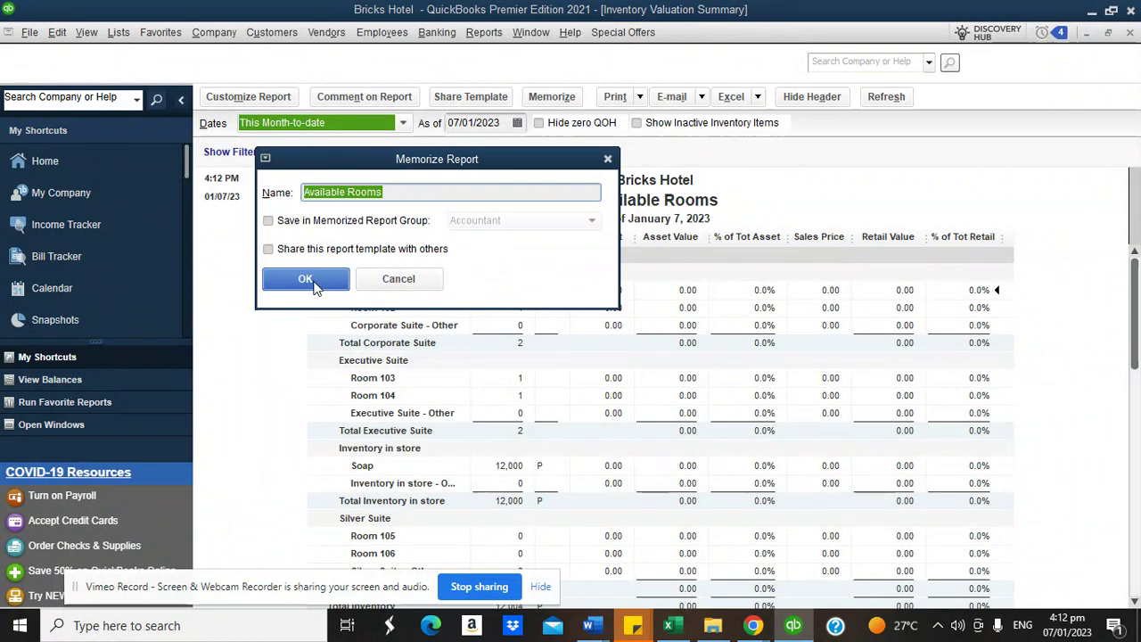
{"action": "left_click", "coordinate": [308, 279]}
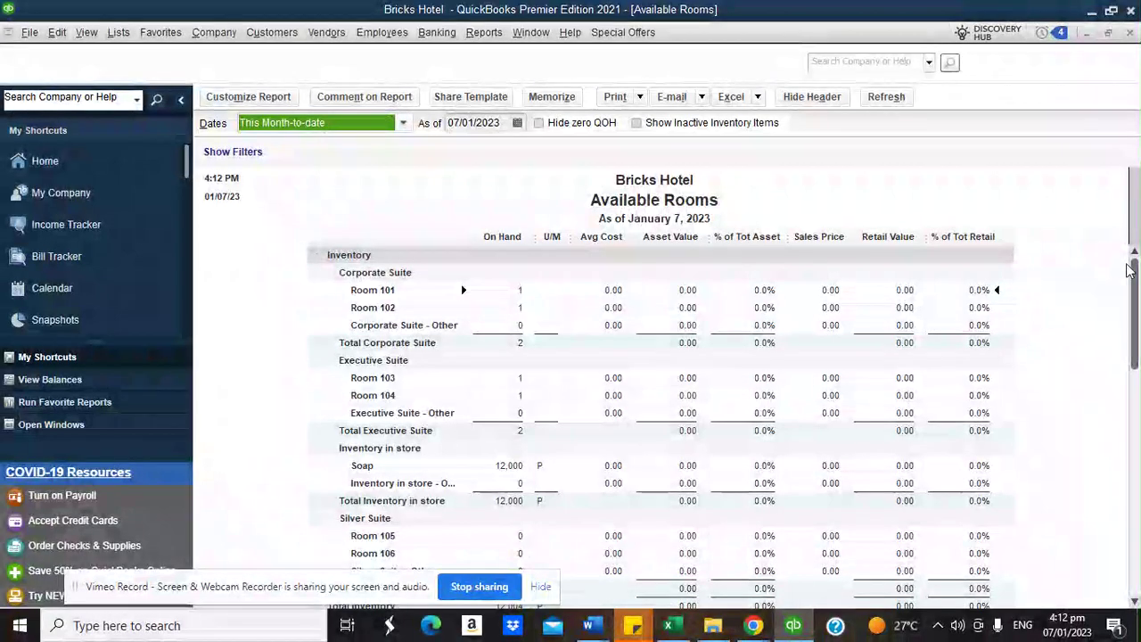
{"action": "left_click_drag", "start_coordinate": [1136, 361], "coordinate": [1136, 490]}
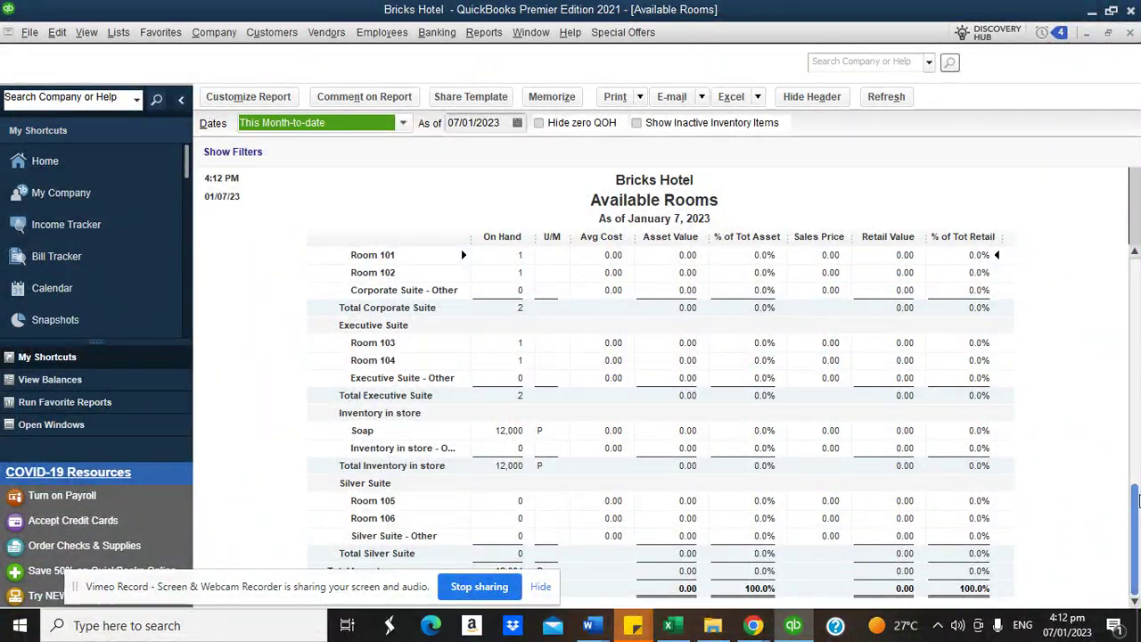
{"action": "scroll", "coordinate": [1089, 430], "scroll_direction": "up", "scroll_amount": 2}
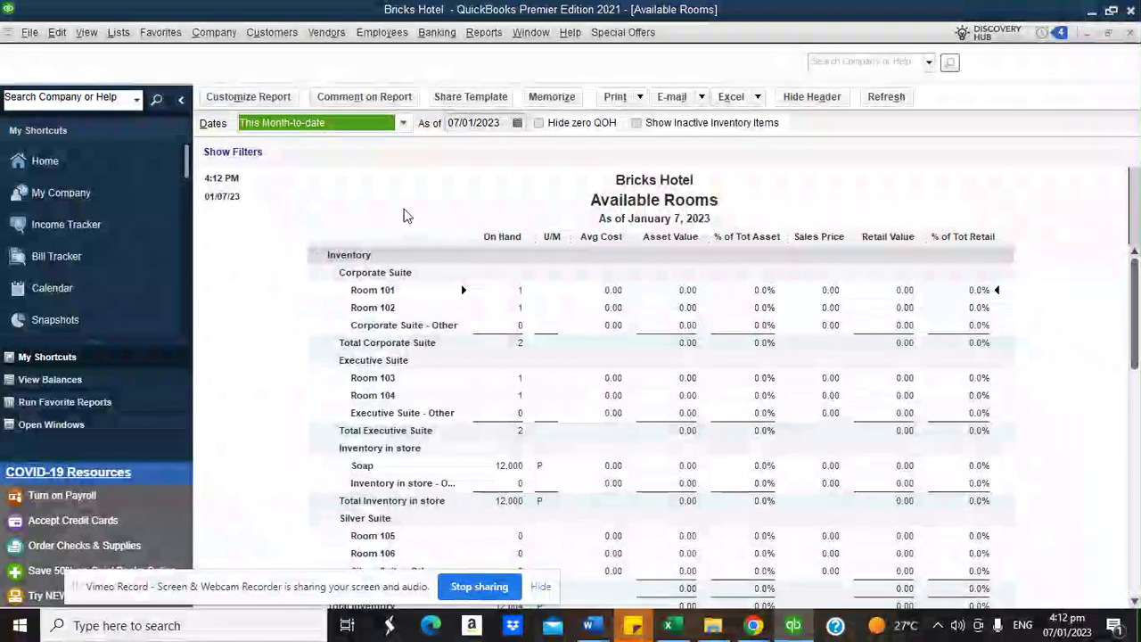
{"action": "left_click", "coordinate": [71, 170]}
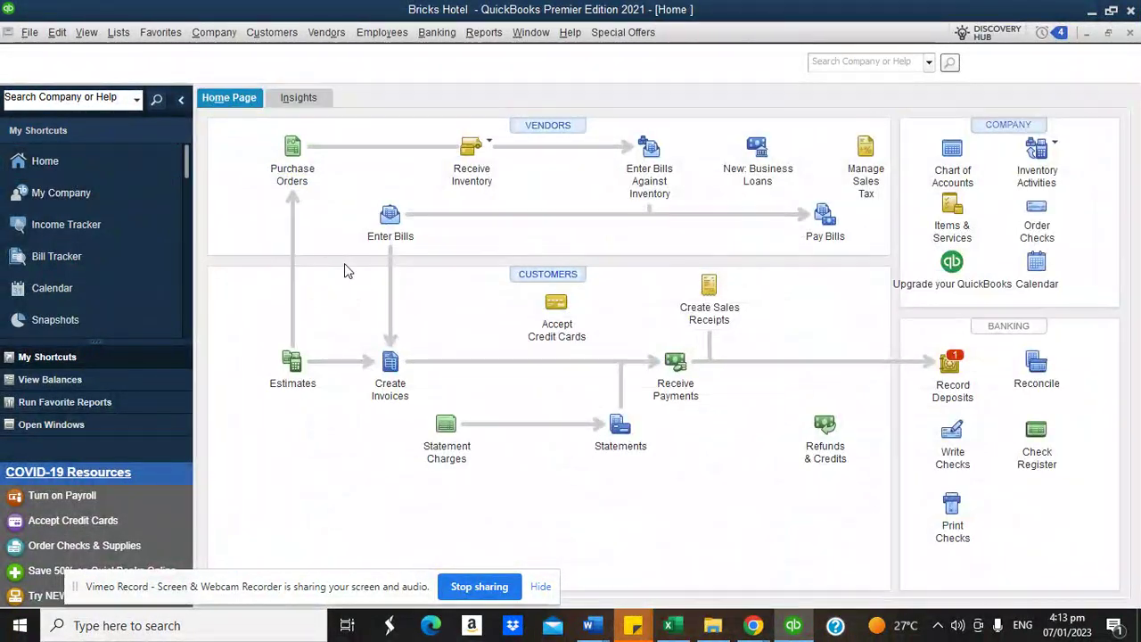
Step: Start an inventory quantity adjustment with Room 105 and Room 106 as its item lines
{"action": "left_click", "coordinate": [1038, 149]}
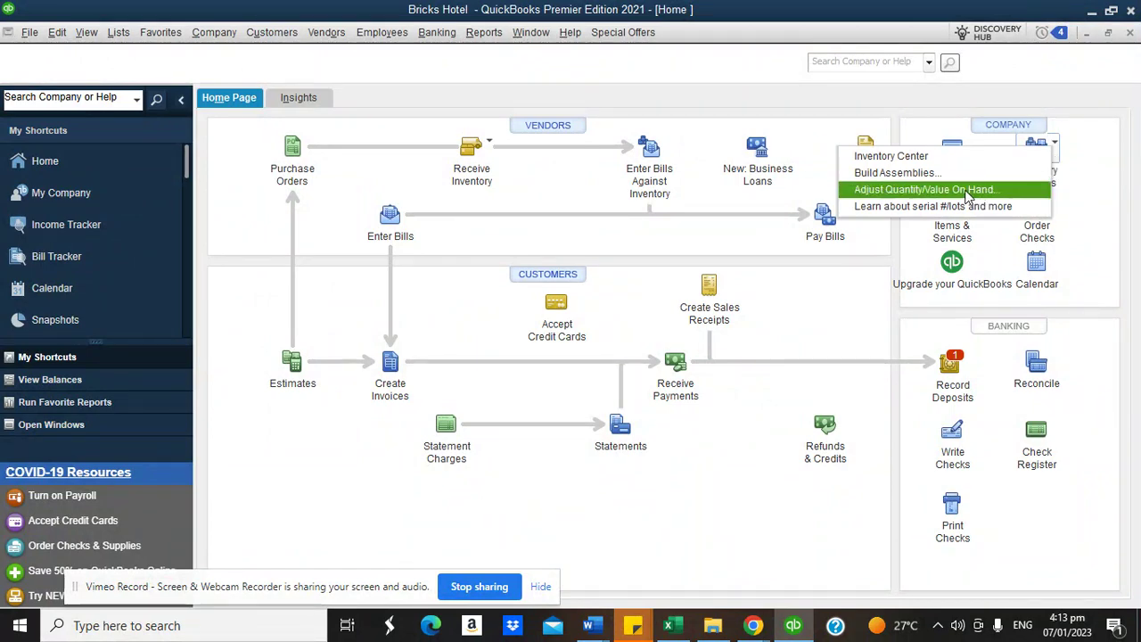
{"action": "left_click", "coordinate": [981, 191]}
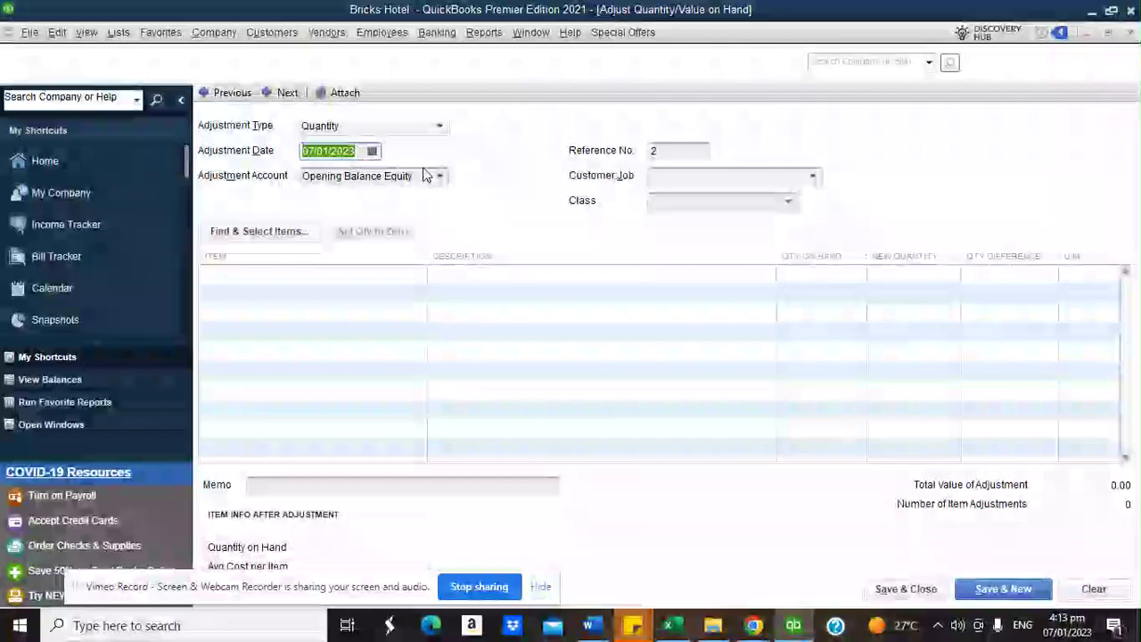
{"action": "left_click", "coordinate": [323, 272]}
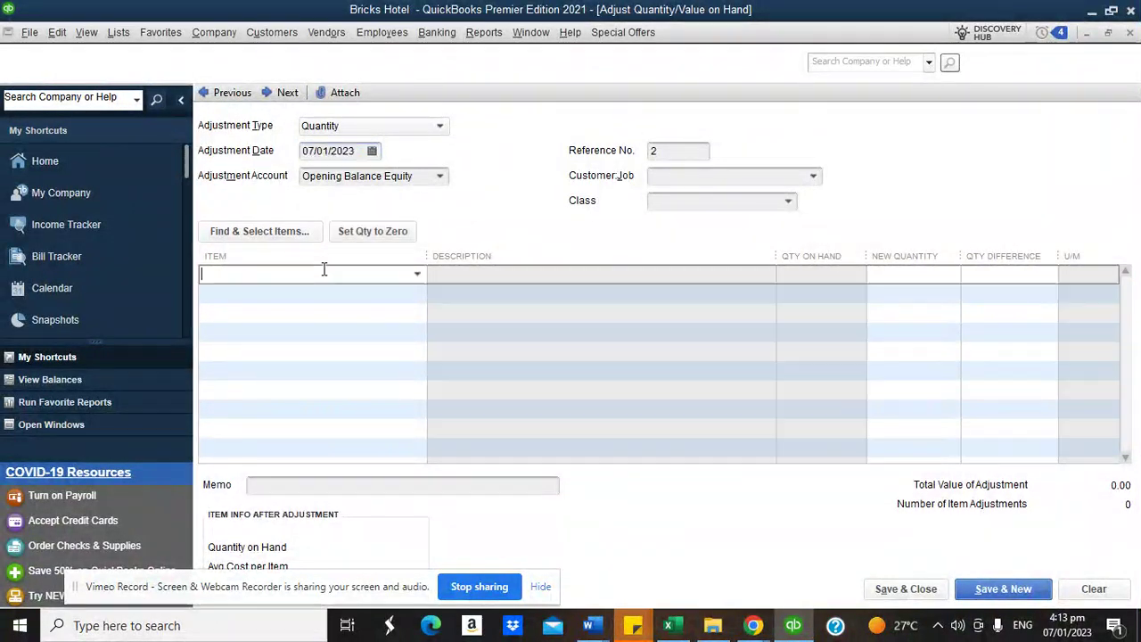
{"action": "left_click", "coordinate": [417, 275]}
{"action": "left_click", "coordinate": [250, 508]}
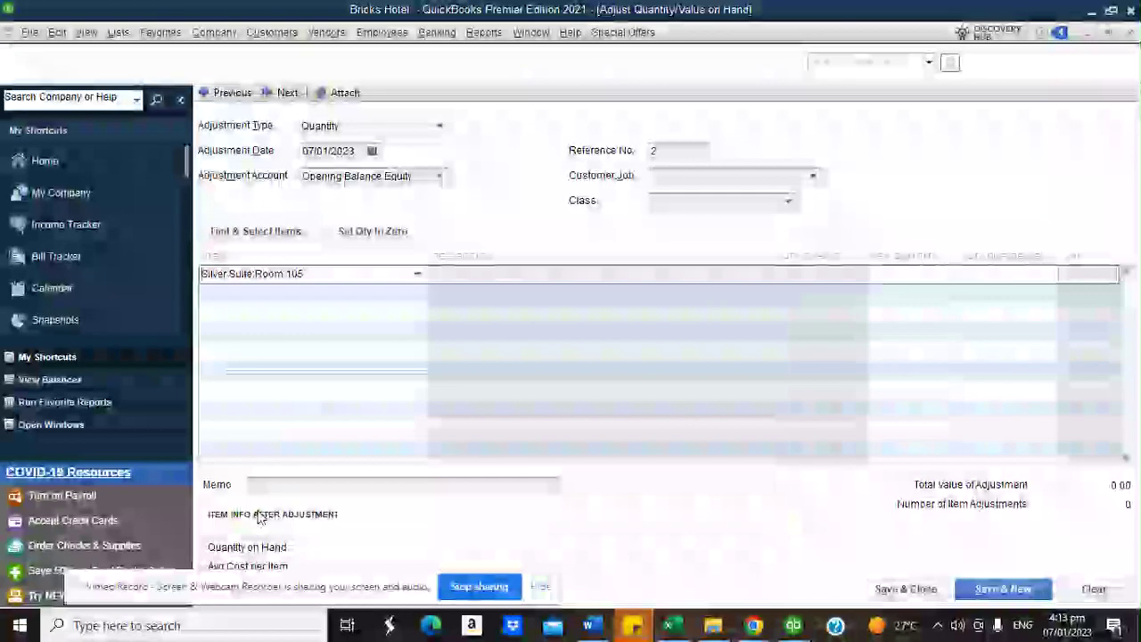
{"action": "left_click", "coordinate": [374, 293]}
{"action": "left_click", "coordinate": [417, 293]}
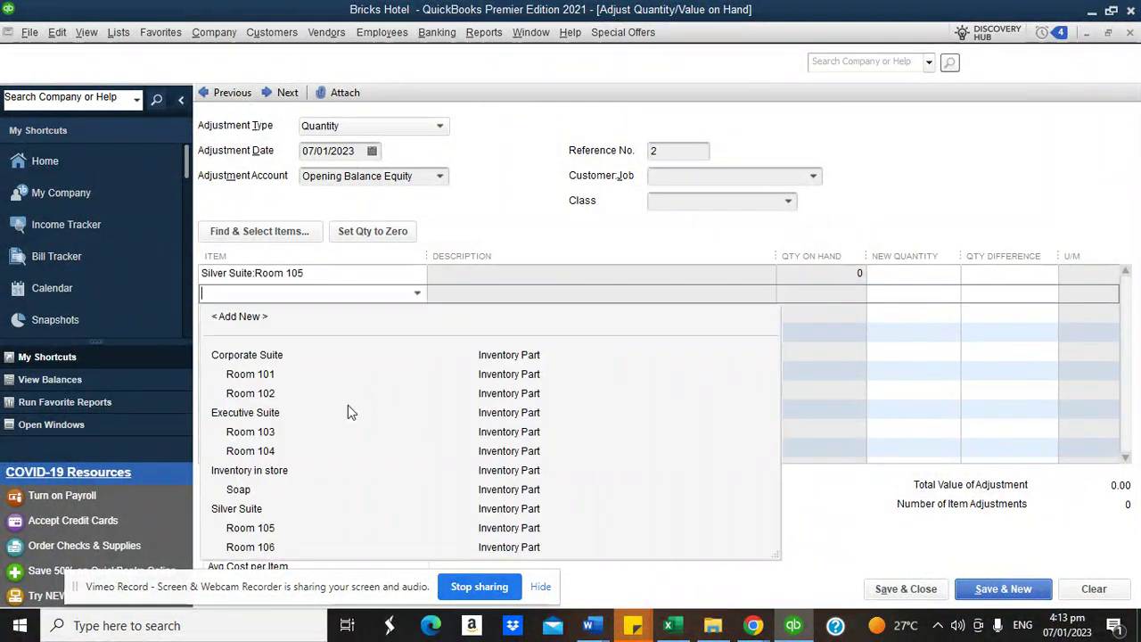
{"action": "left_click", "coordinate": [265, 547]}
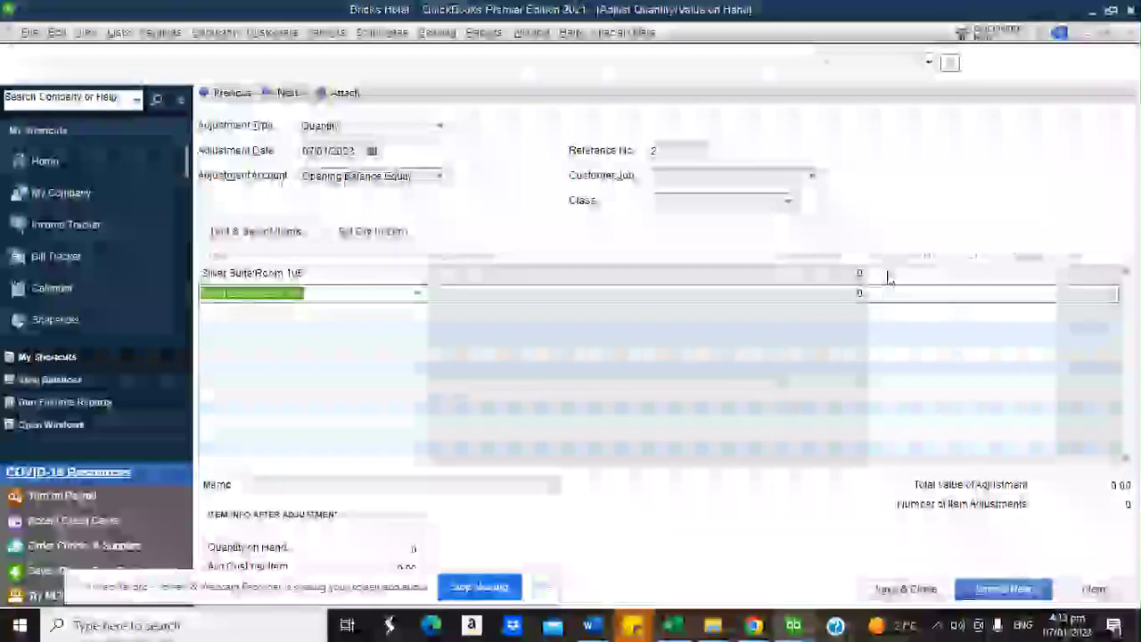
Step: Set both rooms' new quantity to 1, assign class Room Booking, and save the adjustment
{"action": "left_click", "coordinate": [889, 274]}
{"action": "type", "text": "1"}
{"action": "left_click", "coordinate": [902, 291]}
{"action": "type", "text": "1"}
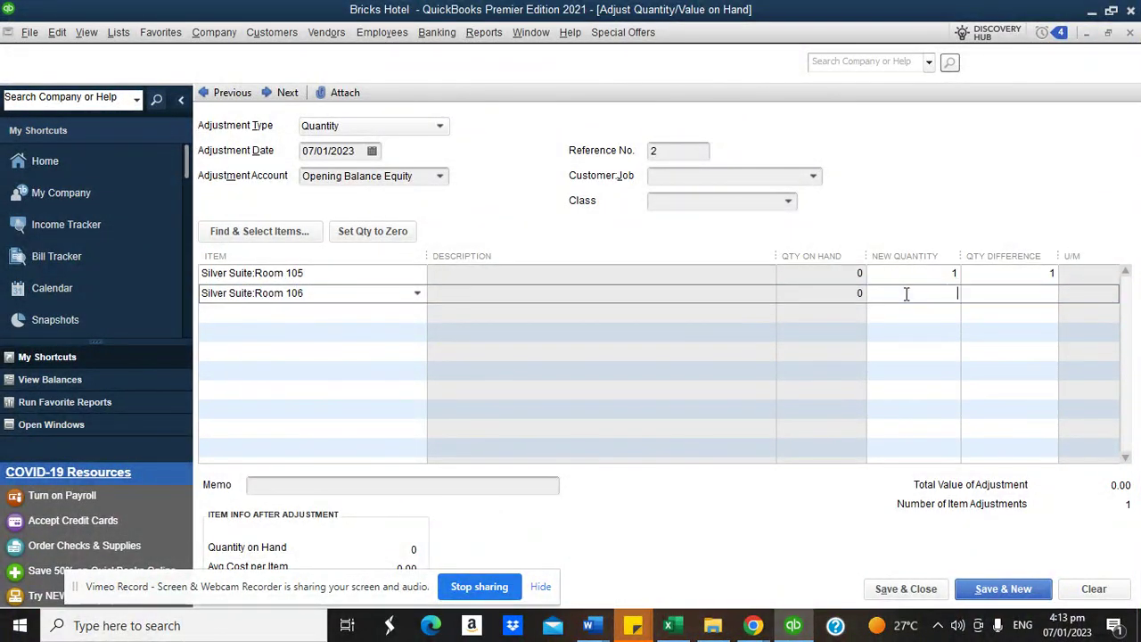
{"action": "left_click", "coordinate": [759, 203]}
{"action": "left_click", "coordinate": [694, 319]}
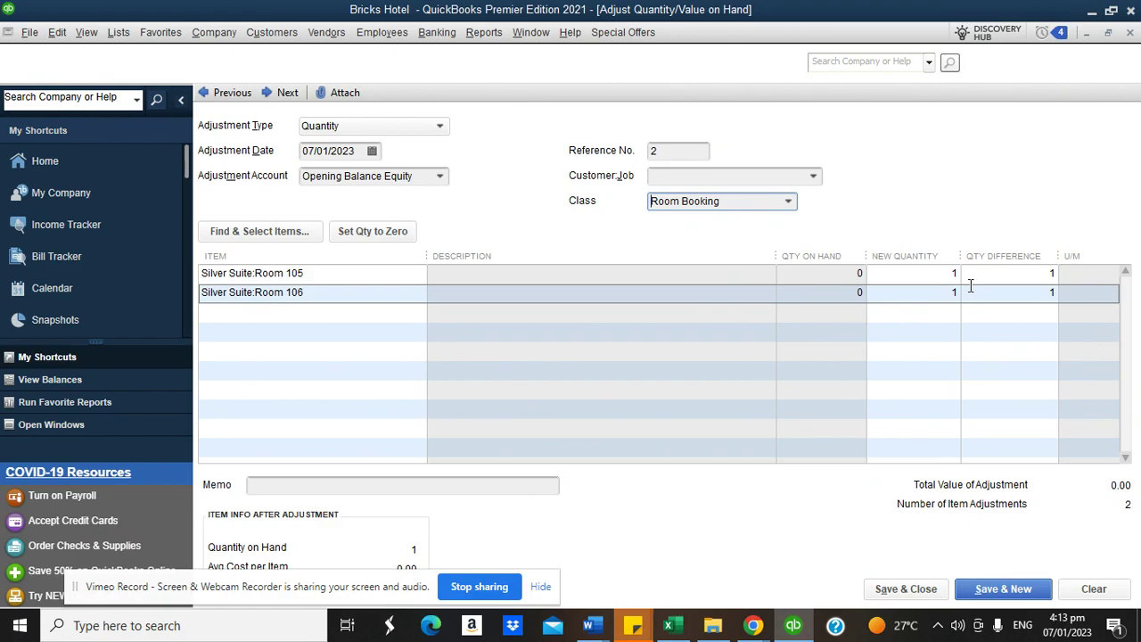
{"action": "left_click", "coordinate": [906, 588]}
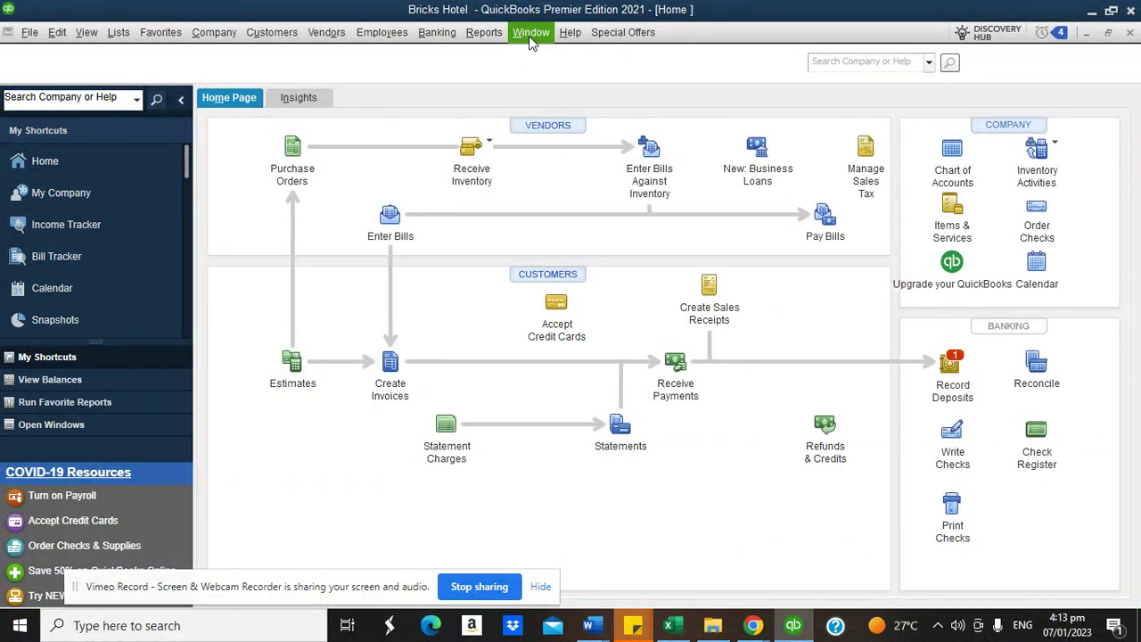
Step: Open the Inventory Valuation Summary and scroll through Rooms 101–106 at 1 each and 12,000 Soap
{"action": "left_click", "coordinate": [484, 32]}
{"action": "mouse_move", "coordinate": [550, 267]}
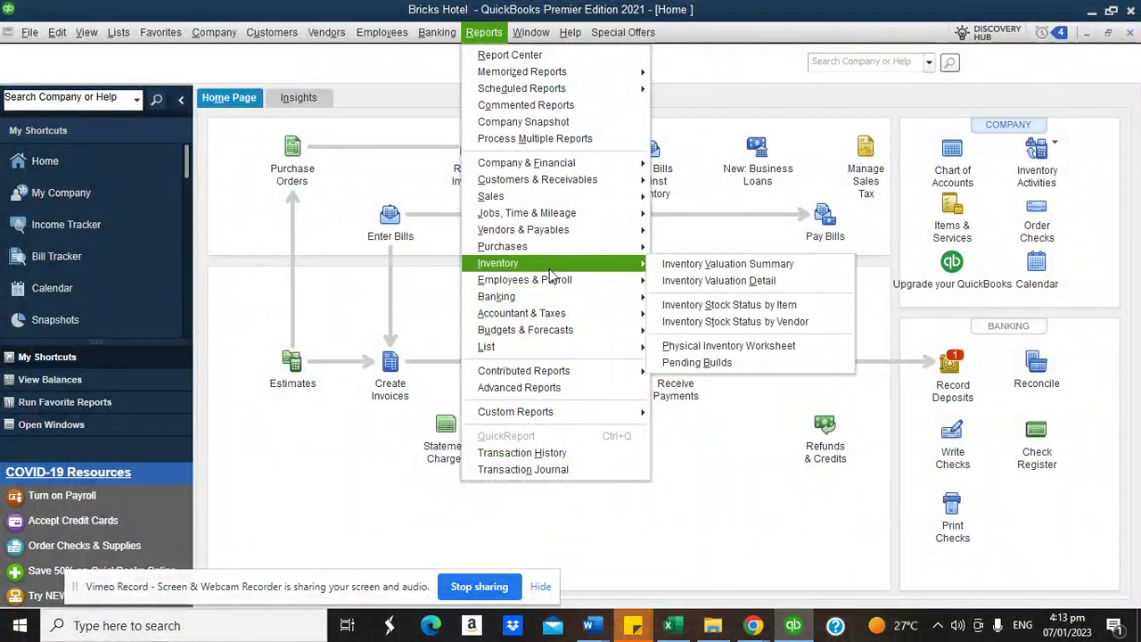
{"action": "left_click", "coordinate": [704, 264]}
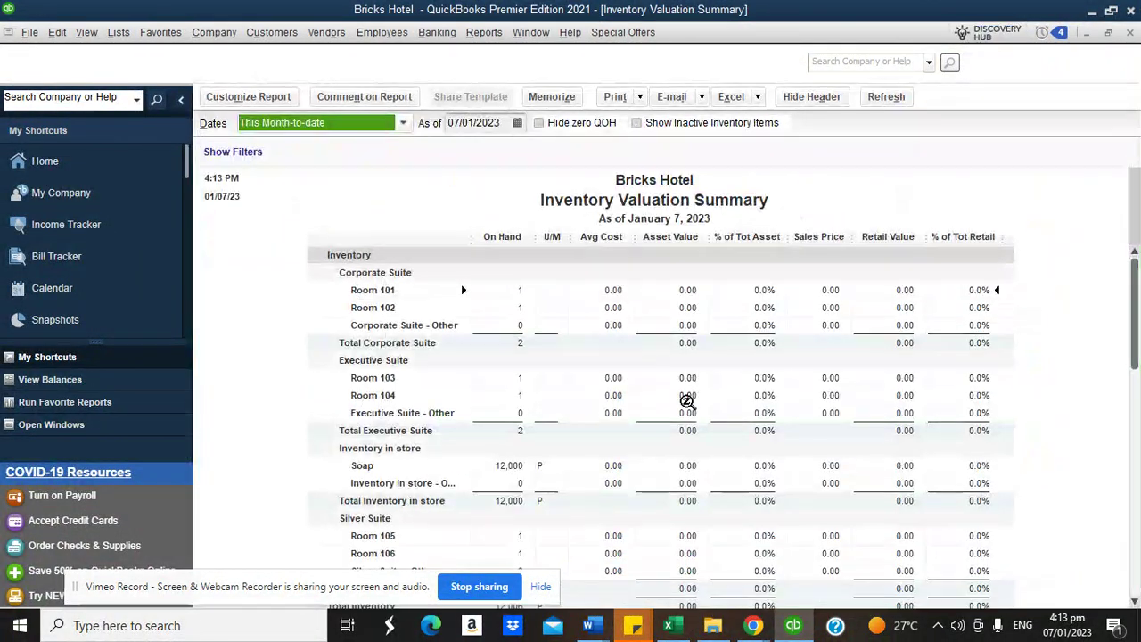
{"action": "scroll", "coordinate": [1138, 528], "scroll_direction": "down", "scroll_amount": 2}
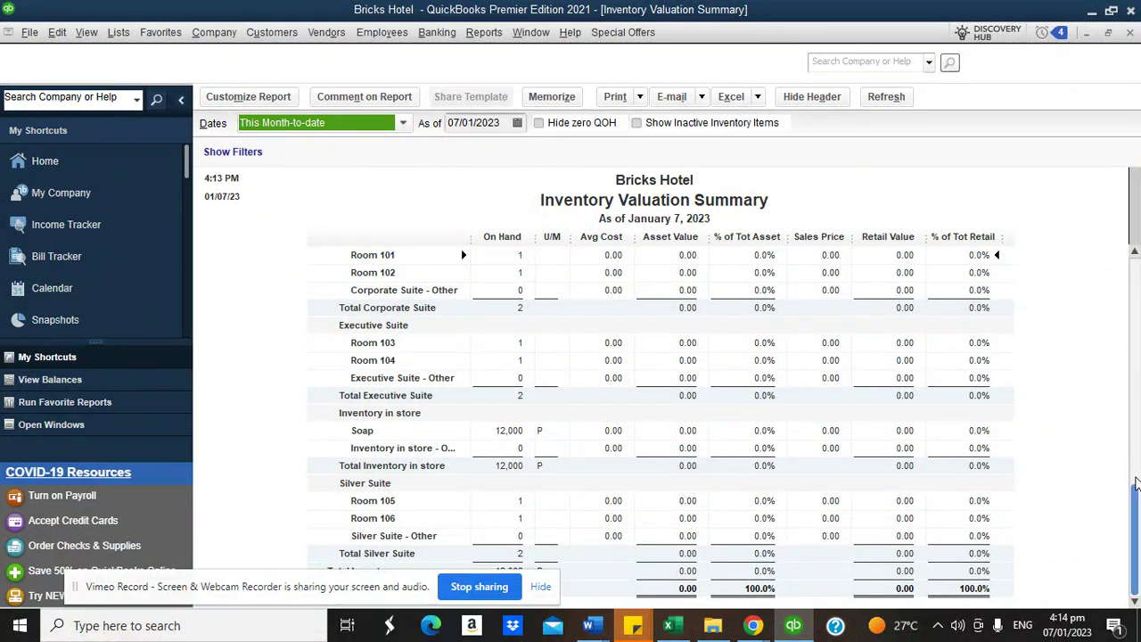
{"action": "left_click_drag", "start_coordinate": [1135, 506], "coordinate": [1135, 294]}
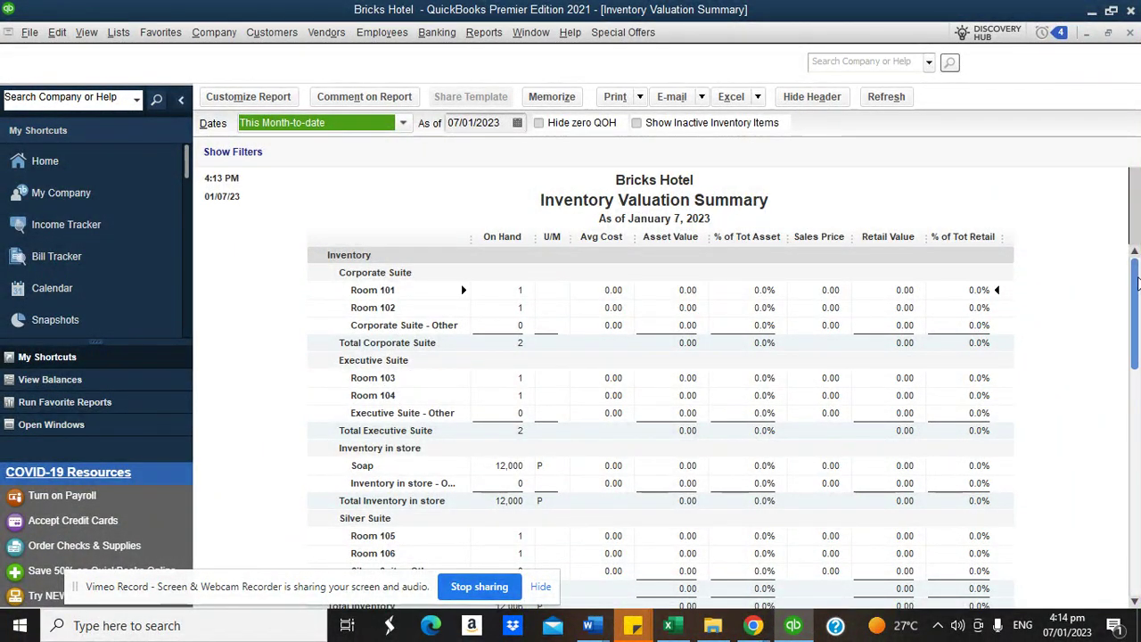
{"action": "scroll", "coordinate": [1137, 493], "scroll_direction": "down", "scroll_amount": 2}
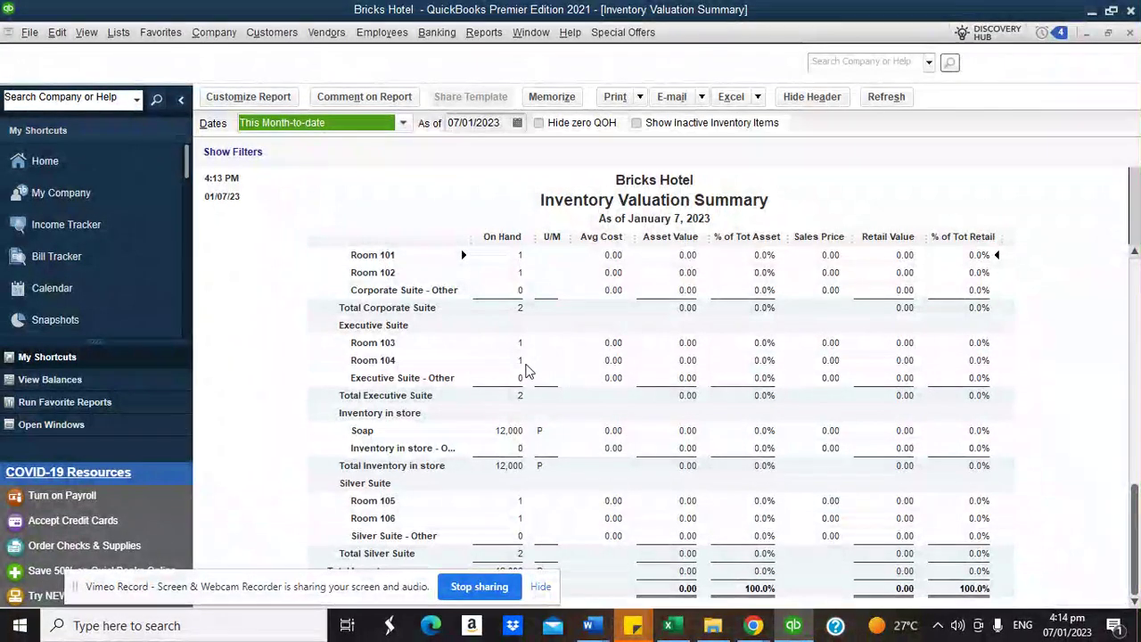
Step: Review the hotel task list in Notepad, then switch back to QuickBooks
{"action": "mouse_move", "coordinate": [753, 625]}
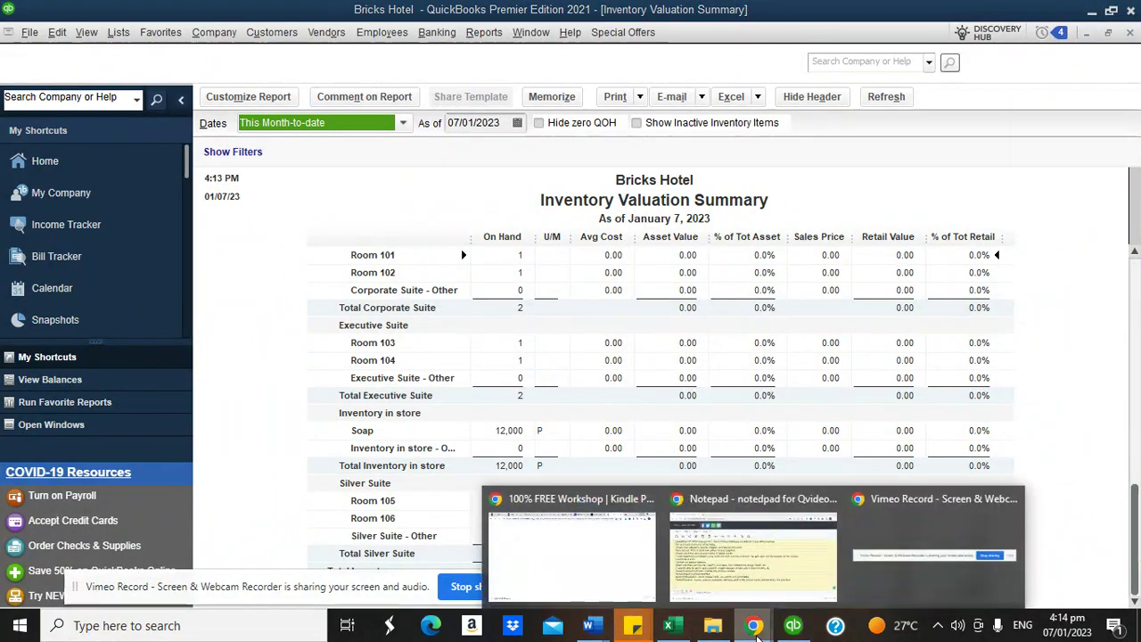
{"action": "left_click", "coordinate": [737, 579]}
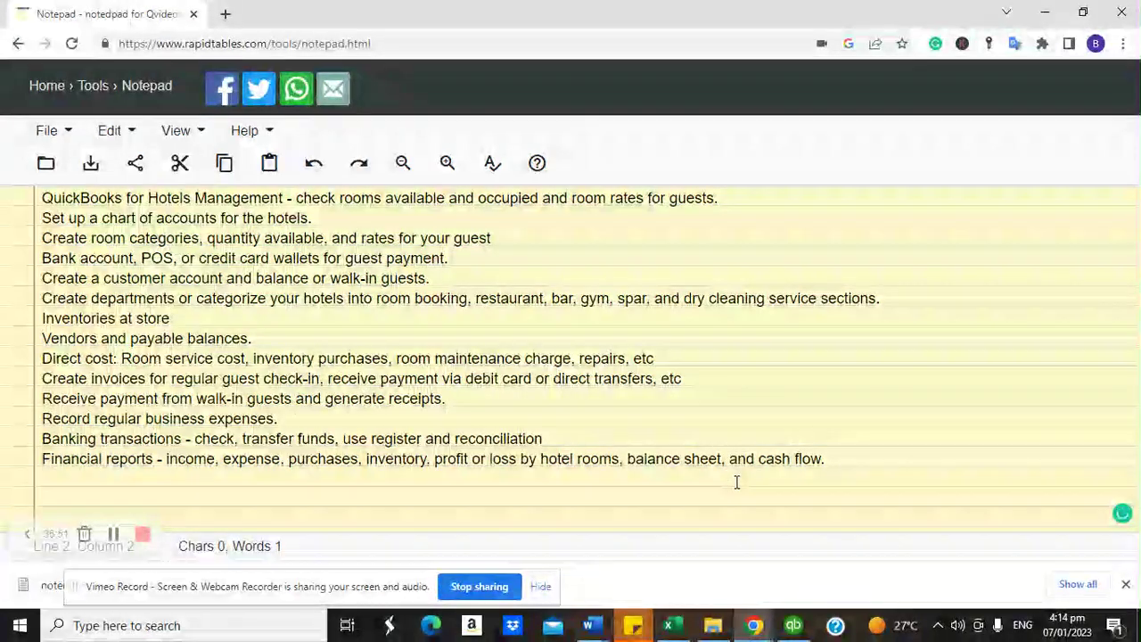
{"action": "left_click", "coordinate": [790, 625]}
{"action": "left_click", "coordinate": [76, 161]}
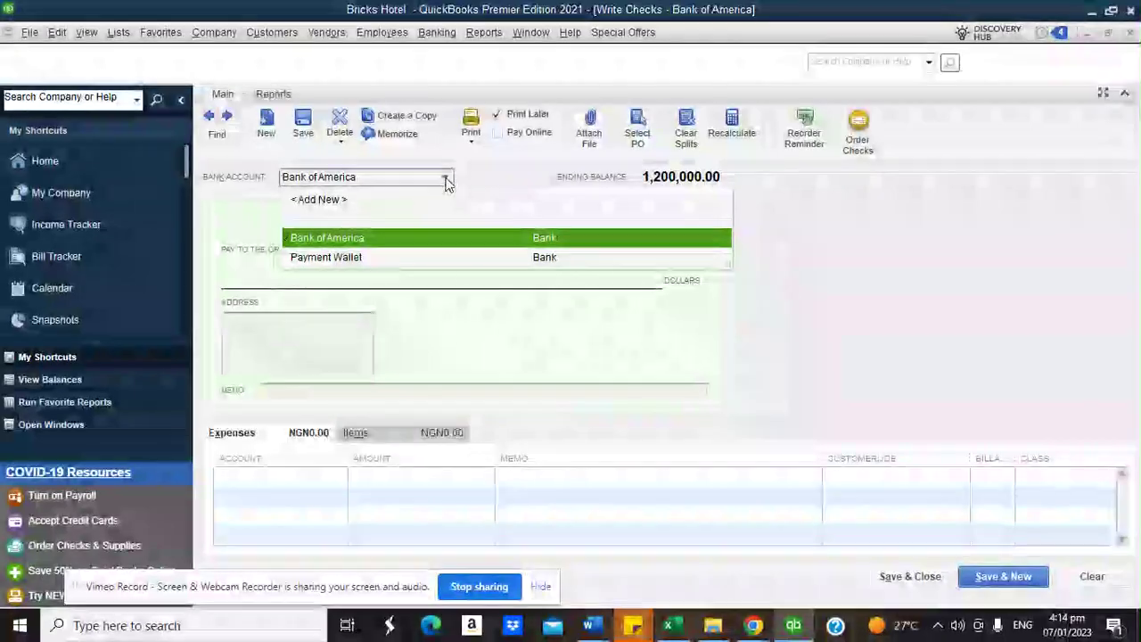
Step: Make AC Cleaning Ltd the check's payee, creating it as a new vendor
{"action": "left_click", "coordinate": [380, 201]}
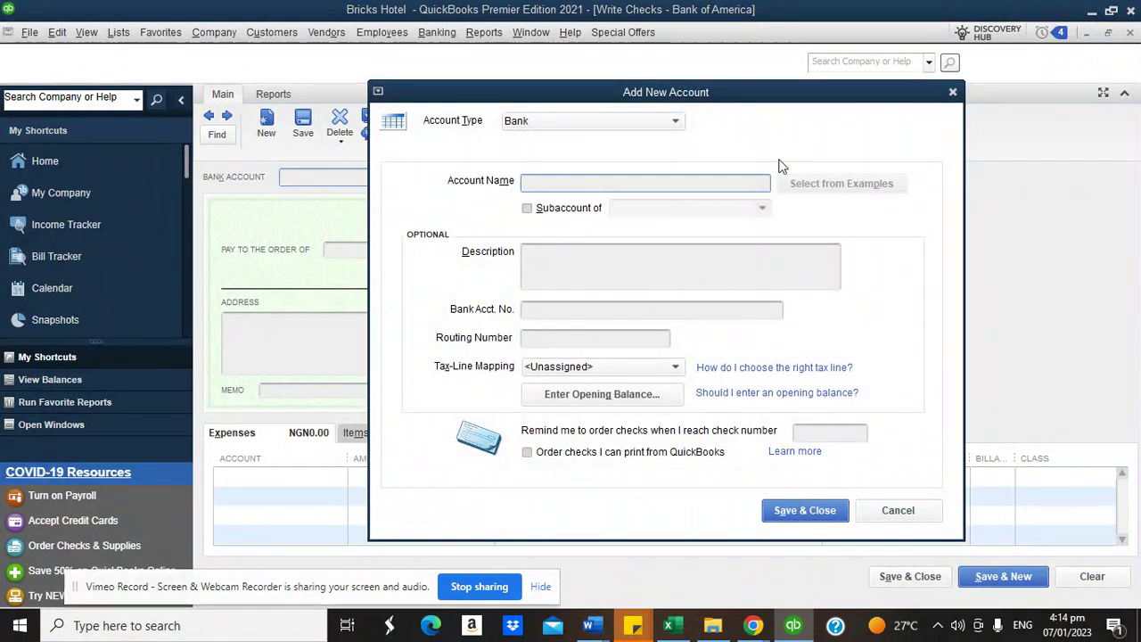
{"action": "left_click", "coordinate": [896, 510]}
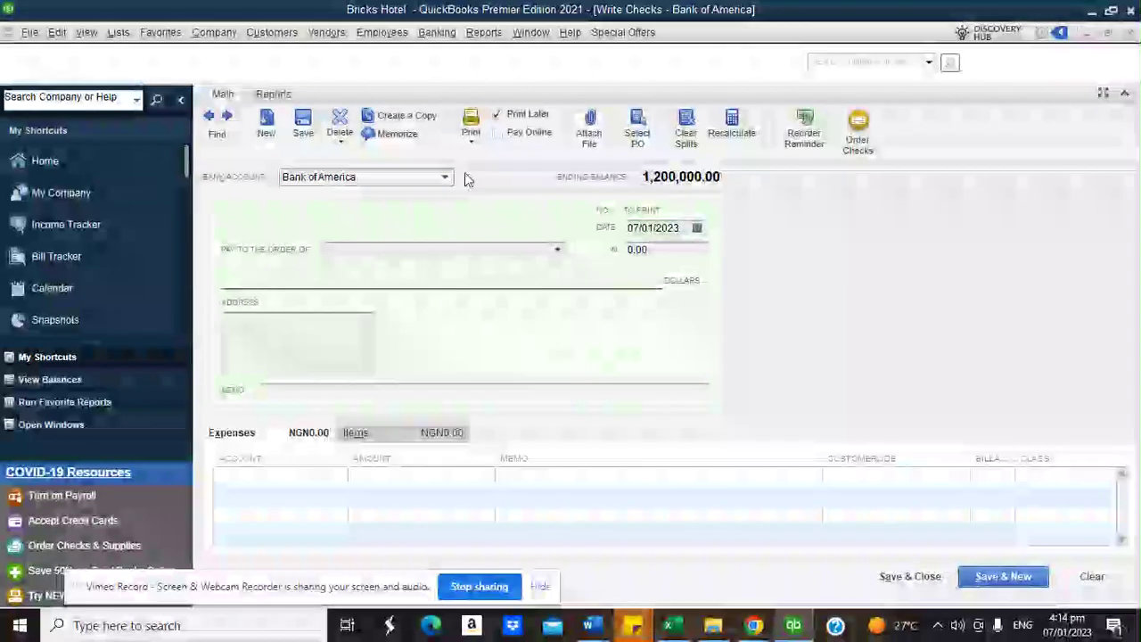
{"action": "left_click", "coordinate": [490, 257]}
{"action": "left_click", "coordinate": [558, 250]}
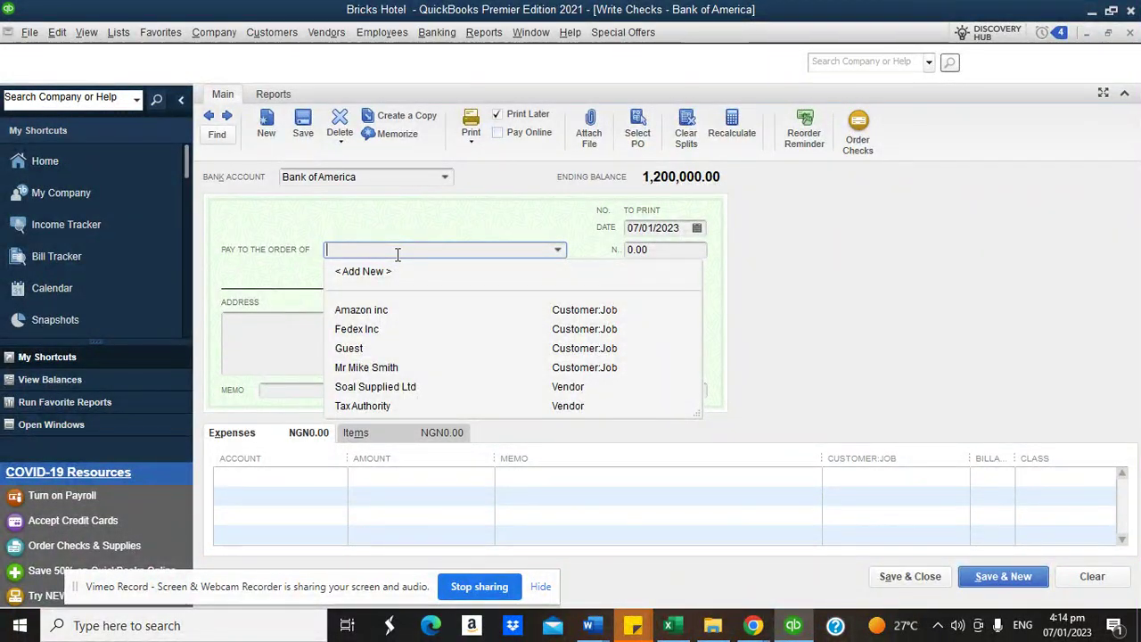
{"action": "type", "text": "AC"}
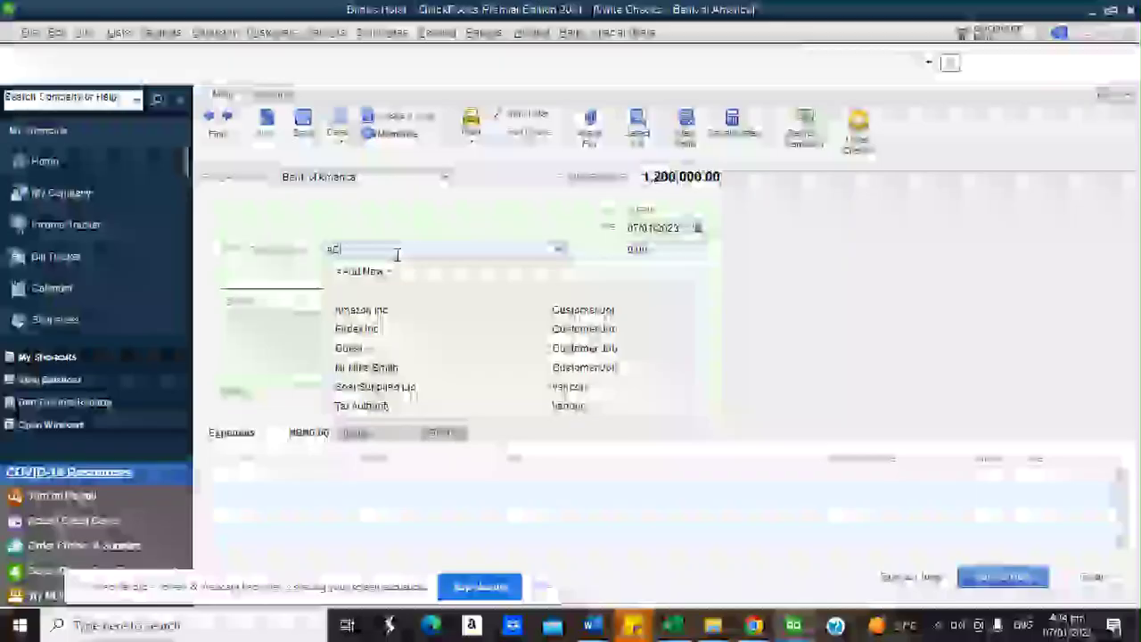
{"action": "type", "text": " Cleaning Ltd"}
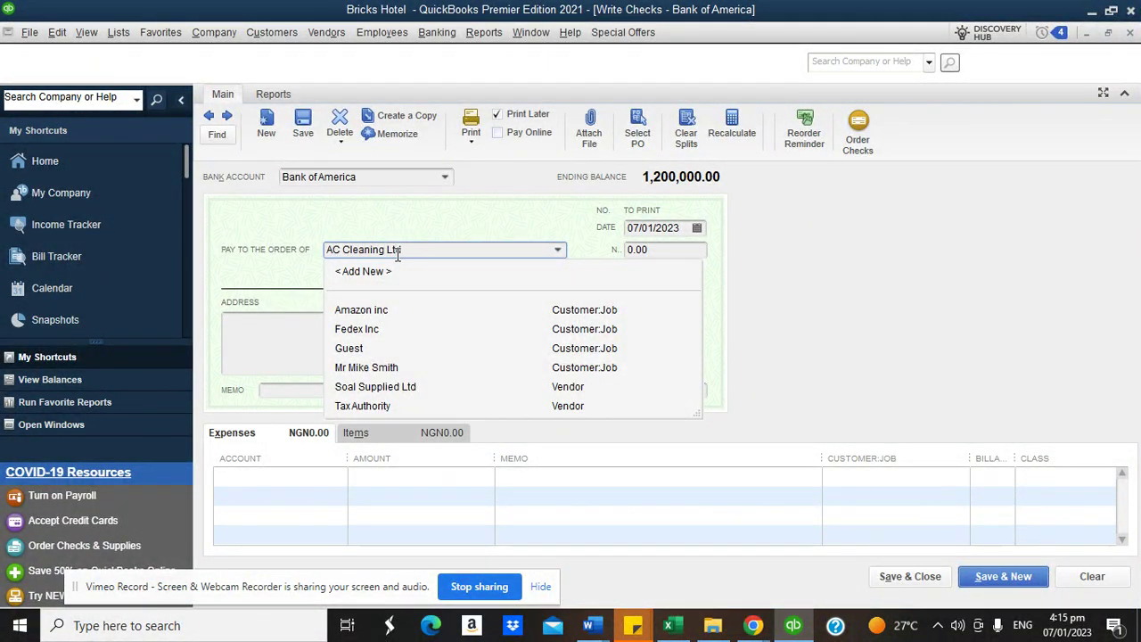
{"action": "key", "text": "Tab"}
{"action": "left_click", "coordinate": [557, 268]}
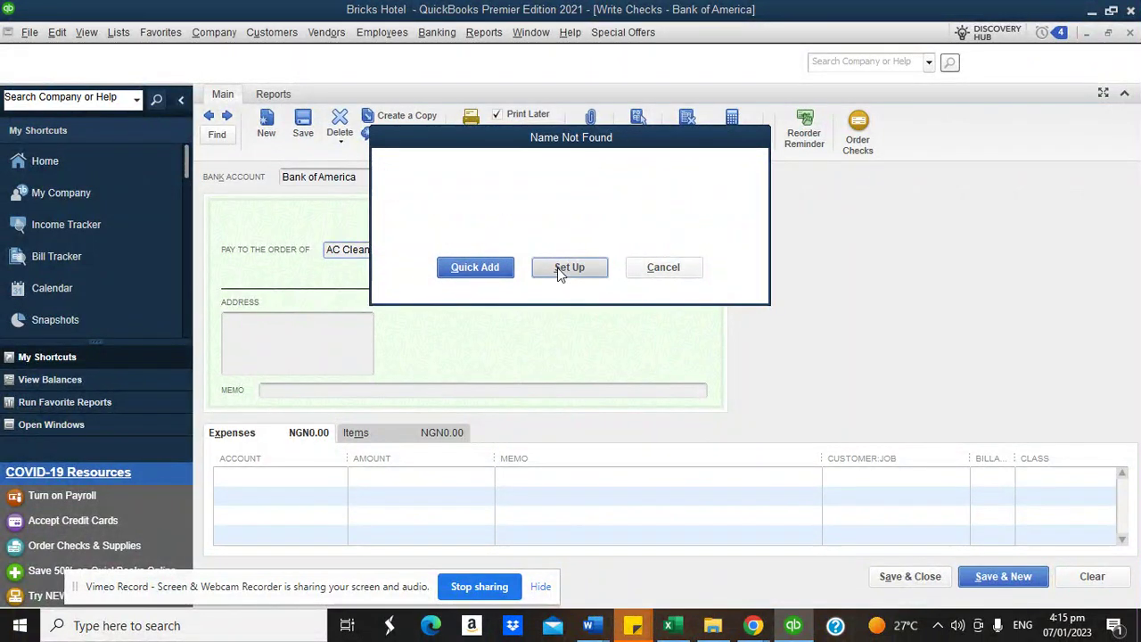
{"action": "left_click", "coordinate": [619, 337]}
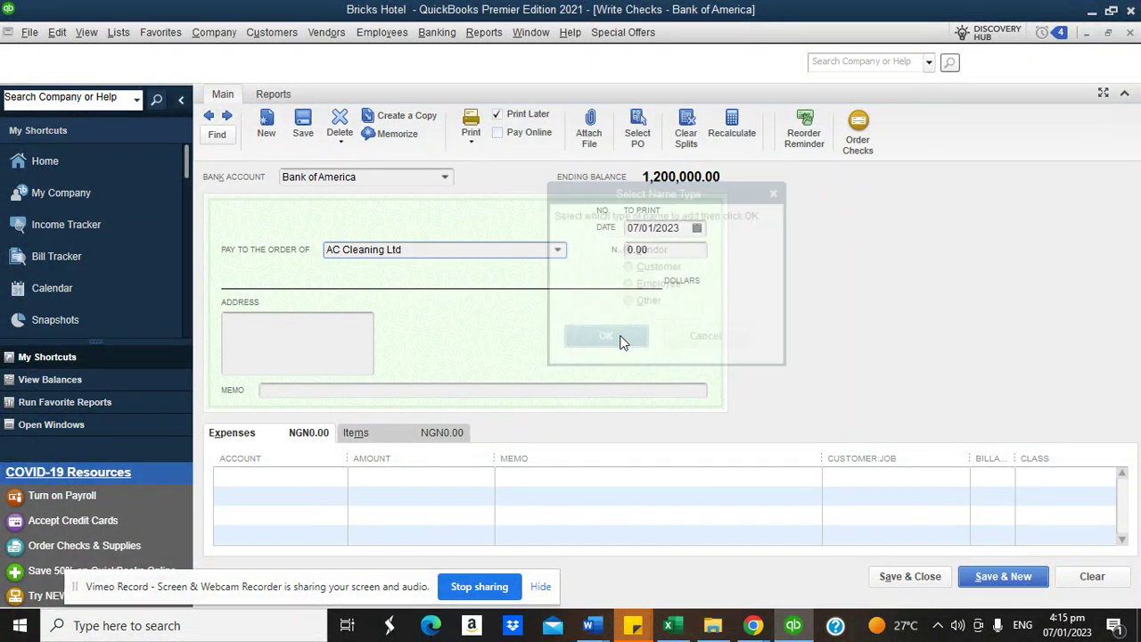
{"action": "left_click", "coordinate": [759, 515]}
Step: Charge 550.00 to Repairs and Maintenance on the check's expense line
{"action": "left_click", "coordinate": [315, 477]}
{"action": "type", "text": "Repairs and Maintenance"}
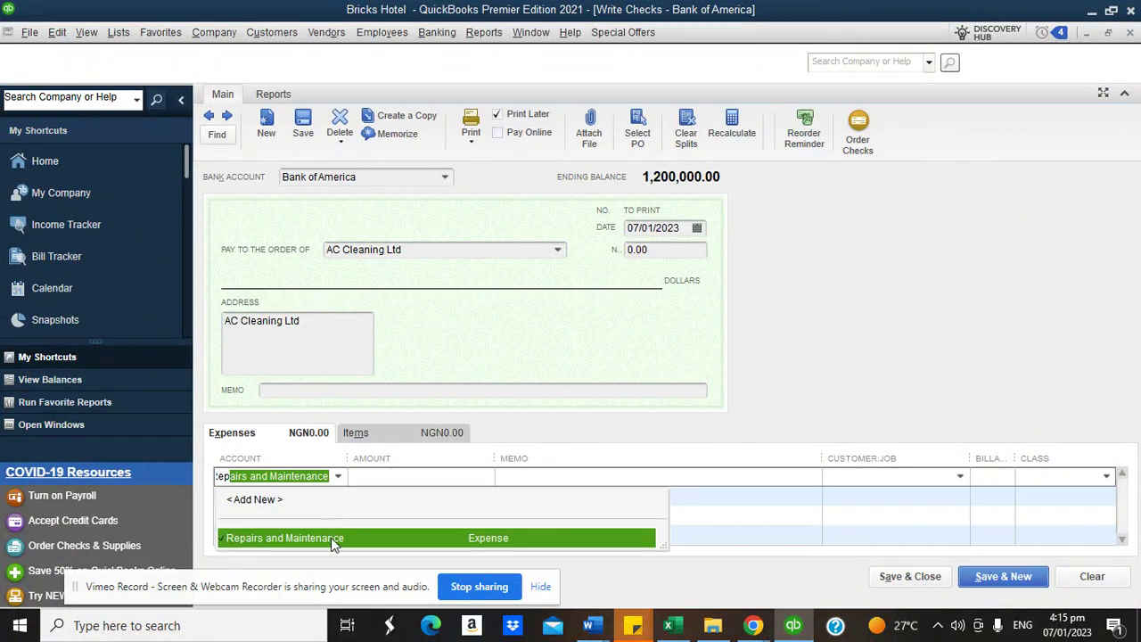
{"action": "left_click", "coordinate": [330, 539]}
{"action": "left_click", "coordinate": [402, 480]}
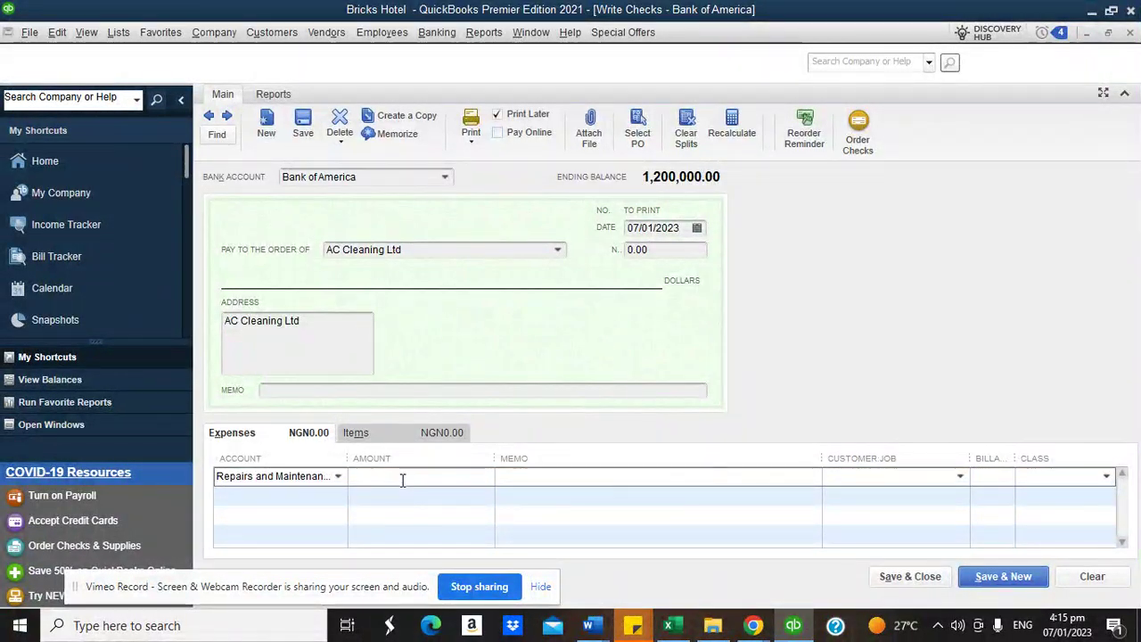
{"action": "type", "text": "550"}
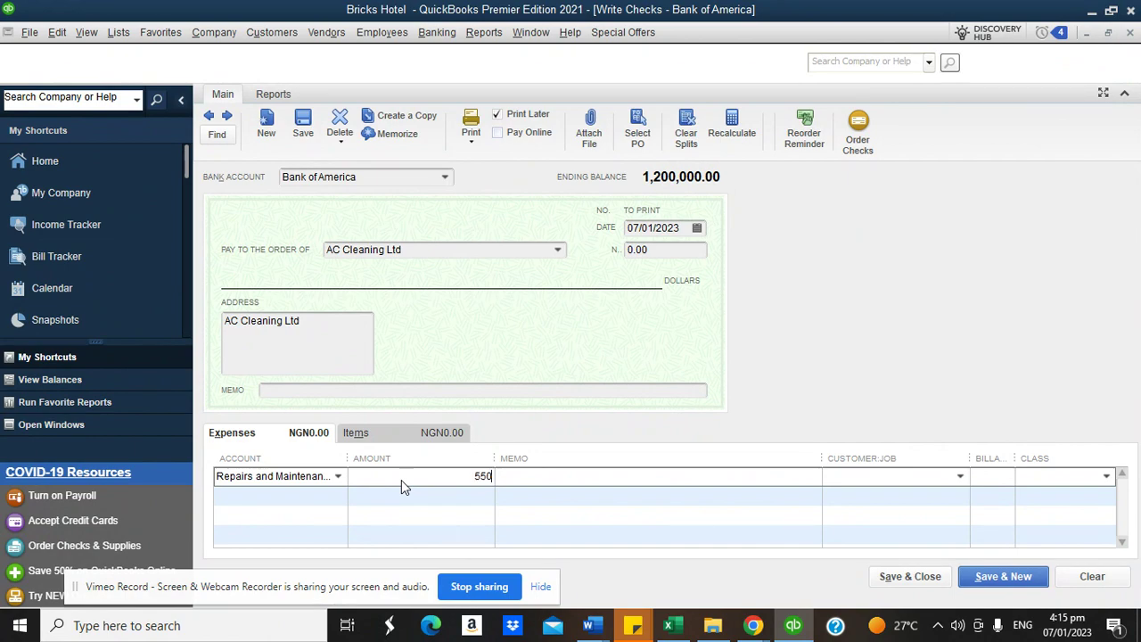
{"action": "left_click", "coordinate": [499, 476]}
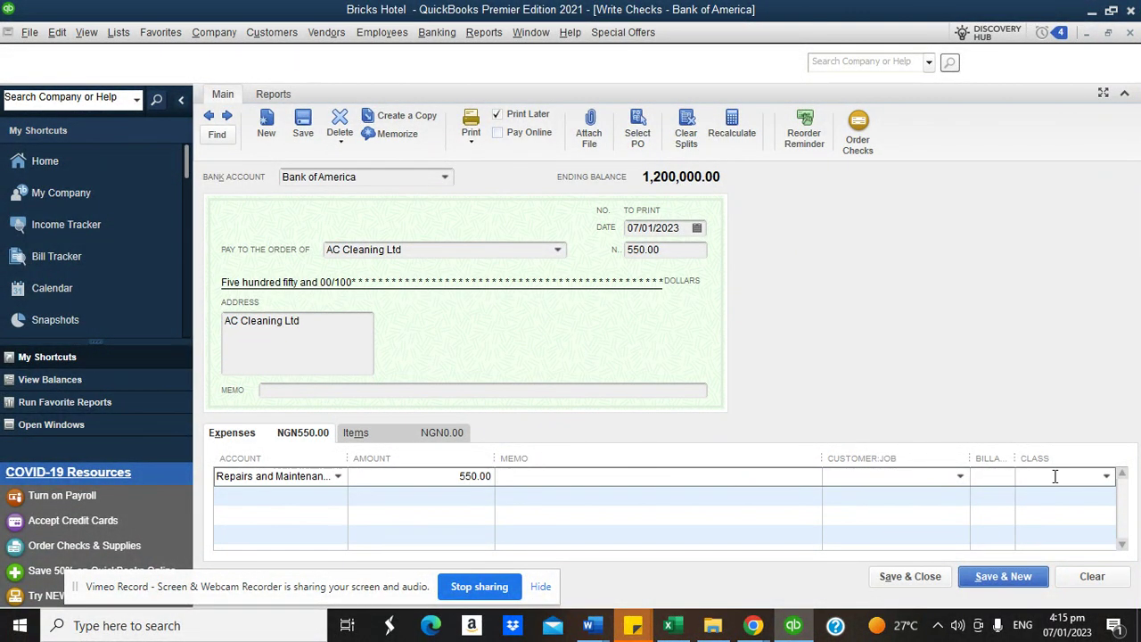
Step: Class the line Room Booking, add memo 'Being repair and maintenace of Room 102', and save
{"action": "left_click", "coordinate": [1106, 478]}
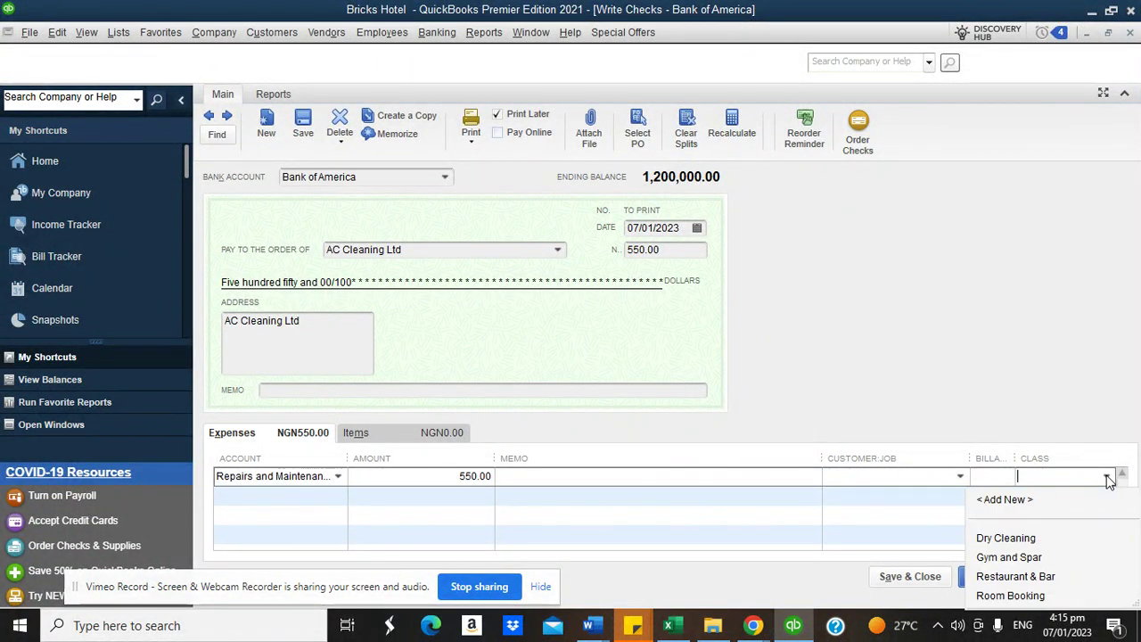
{"action": "left_click", "coordinate": [1022, 597]}
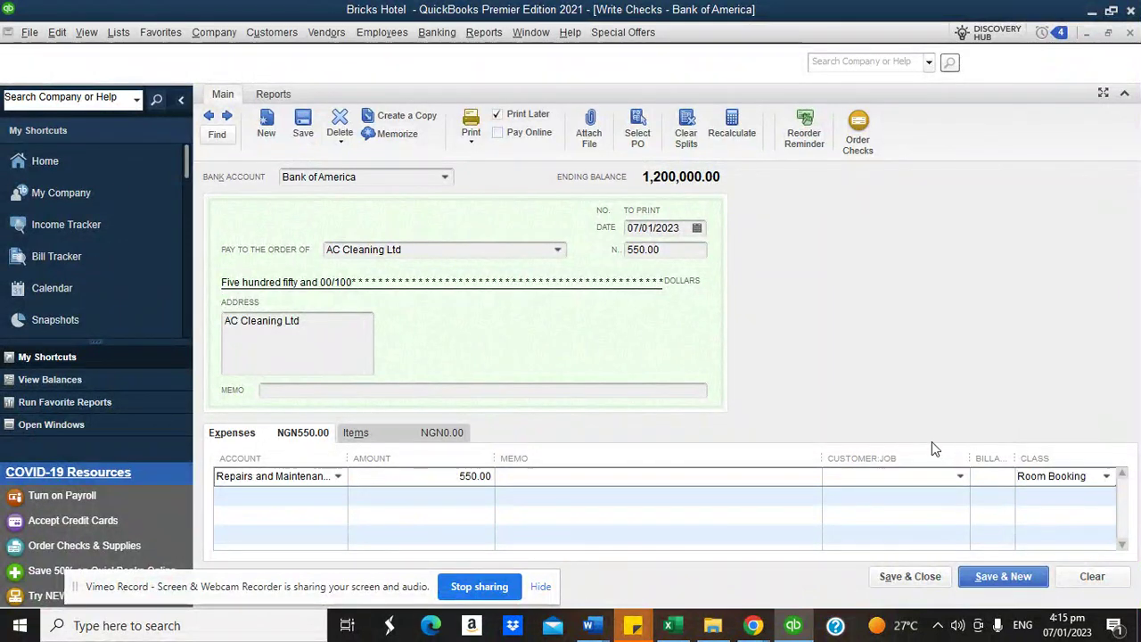
{"action": "left_click", "coordinate": [961, 478]}
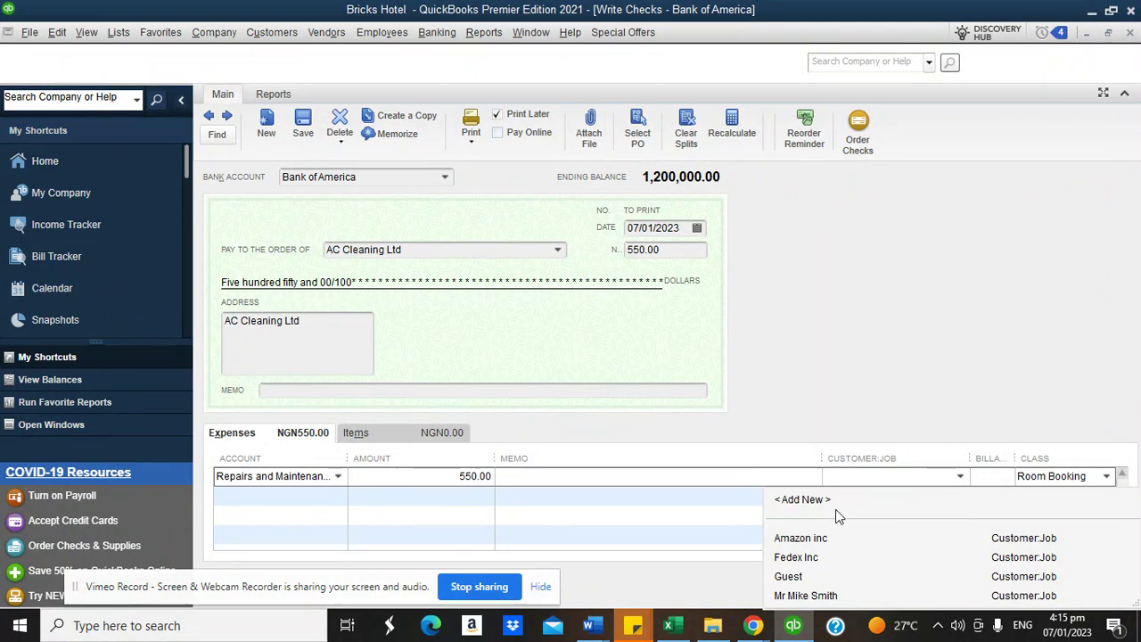
{"action": "left_click", "coordinate": [886, 420]}
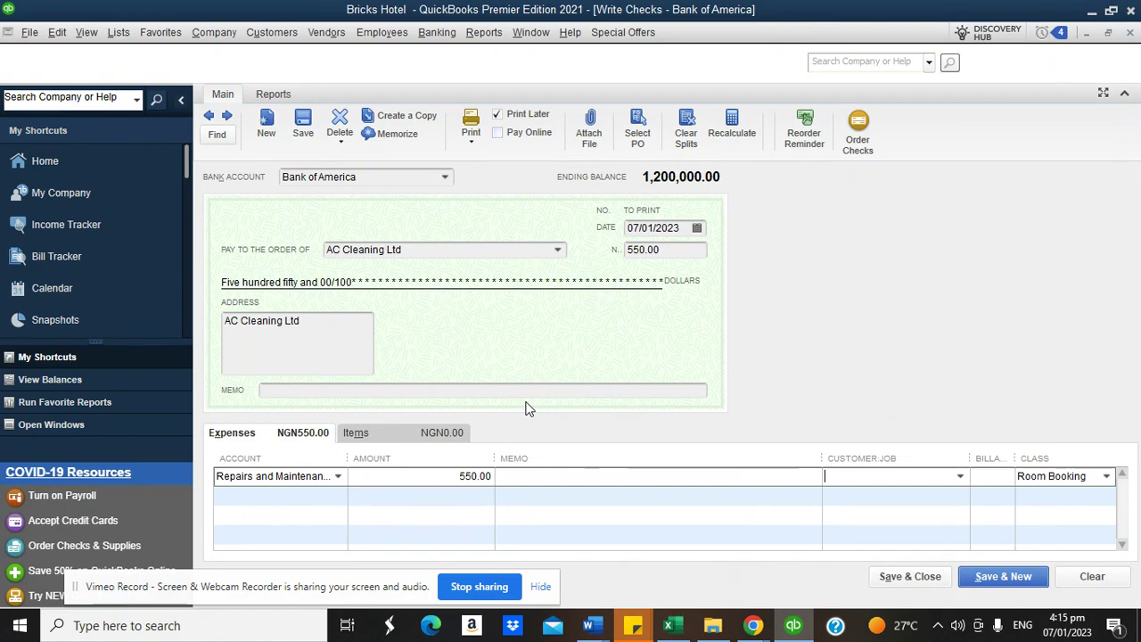
{"action": "left_click", "coordinate": [548, 474]}
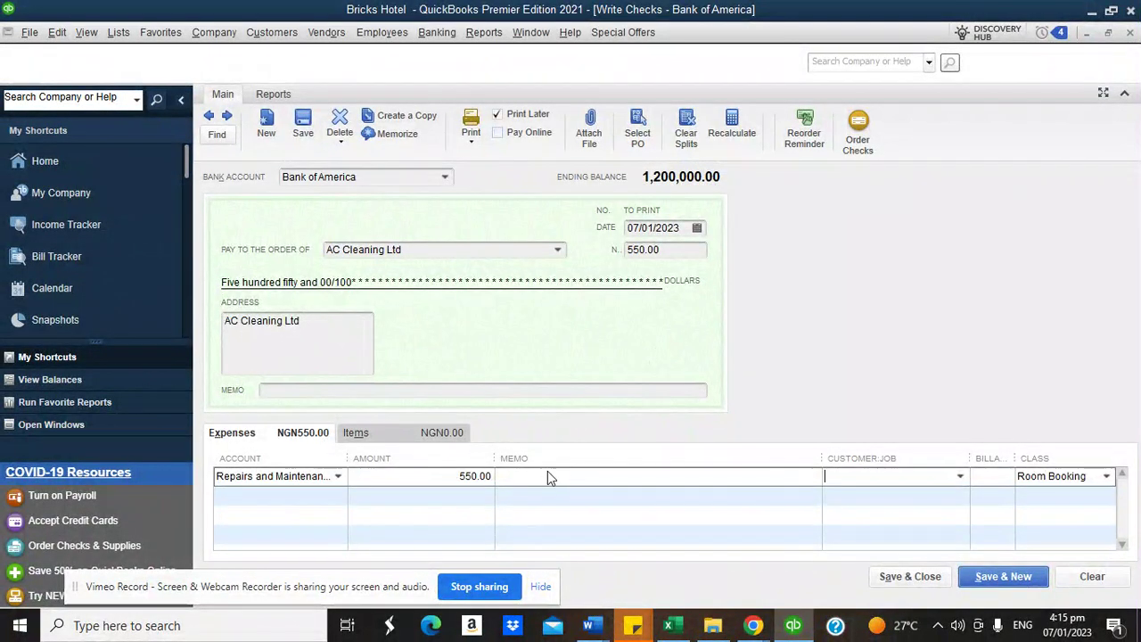
{"action": "type", "text": "BE"}
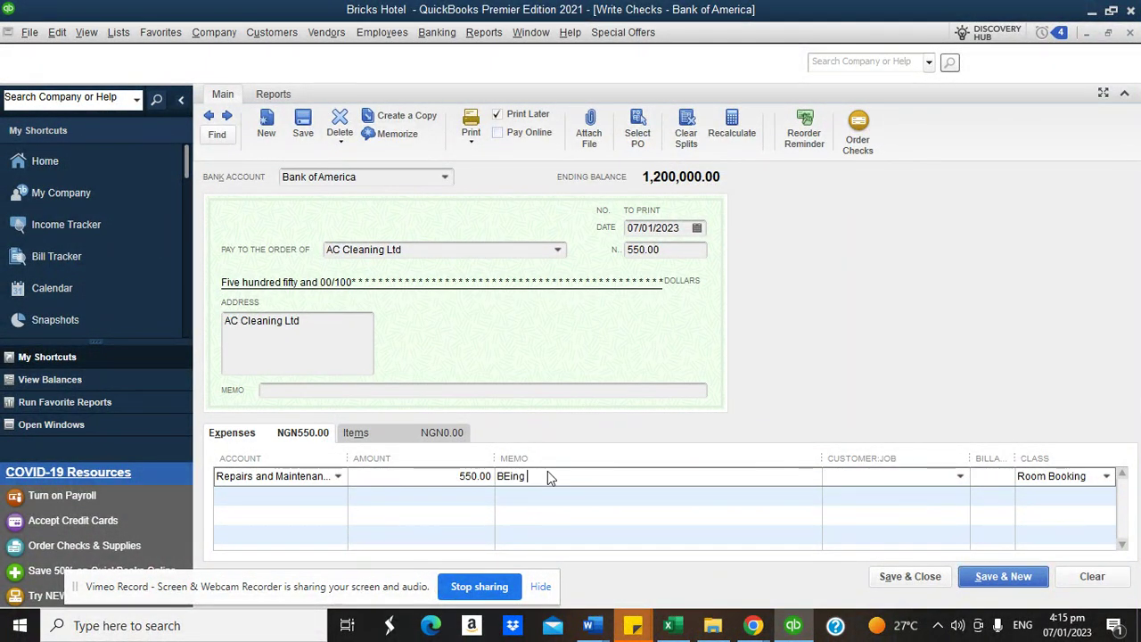
{"action": "key", "text": "BackSpace"}
{"action": "type", "text": "eing"}
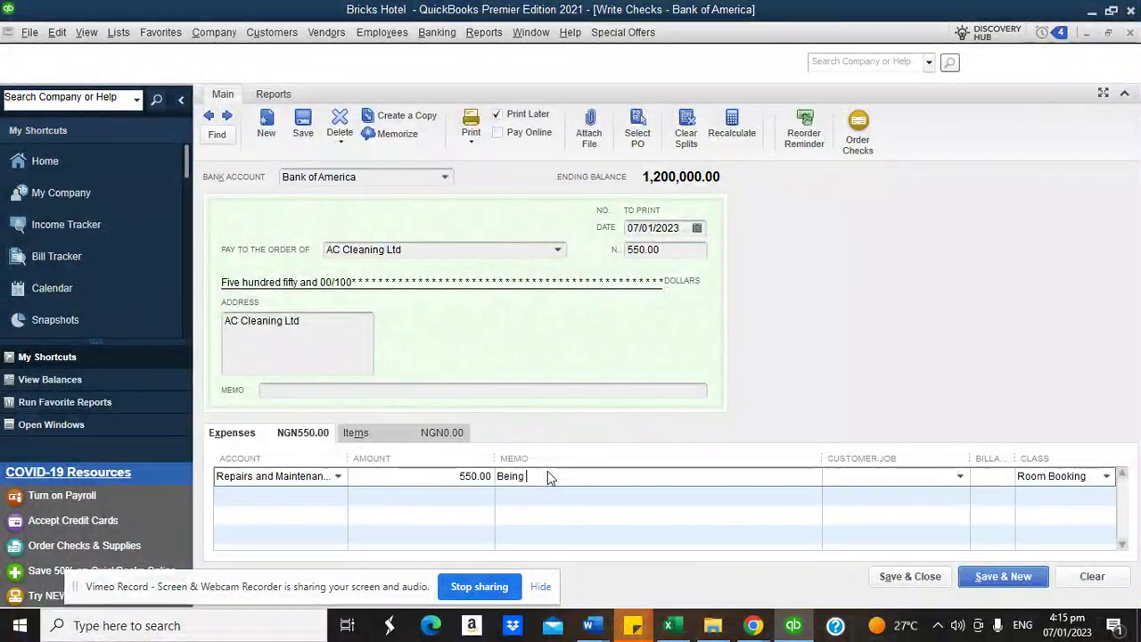
{"action": "type", "text": " repair and maintenace of R"}
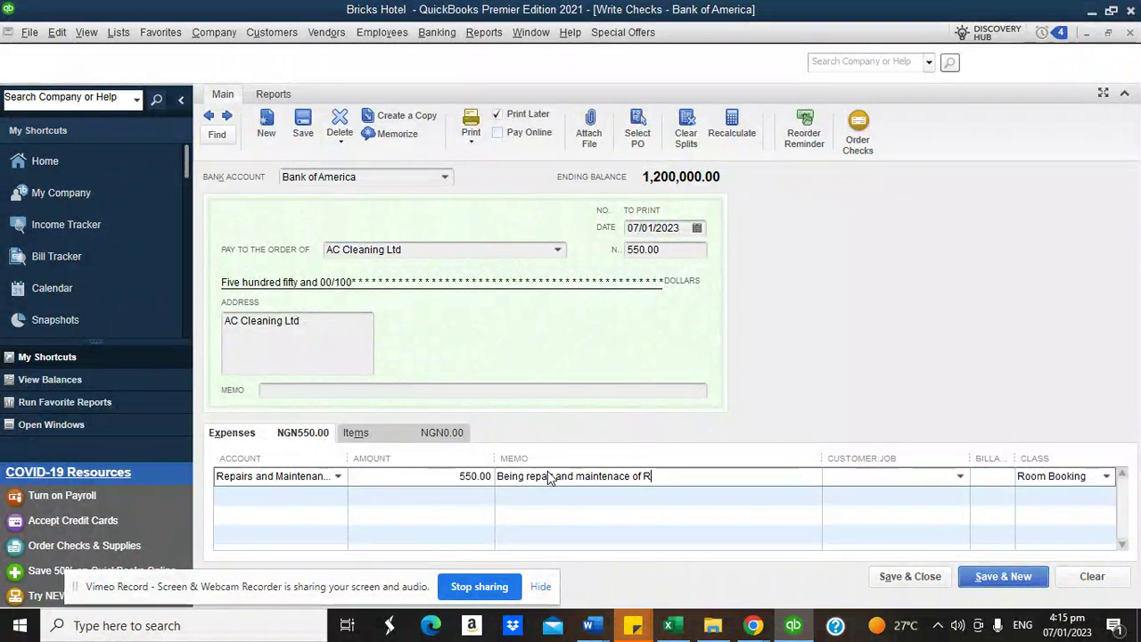
{"action": "type", "text": "oom 102"}
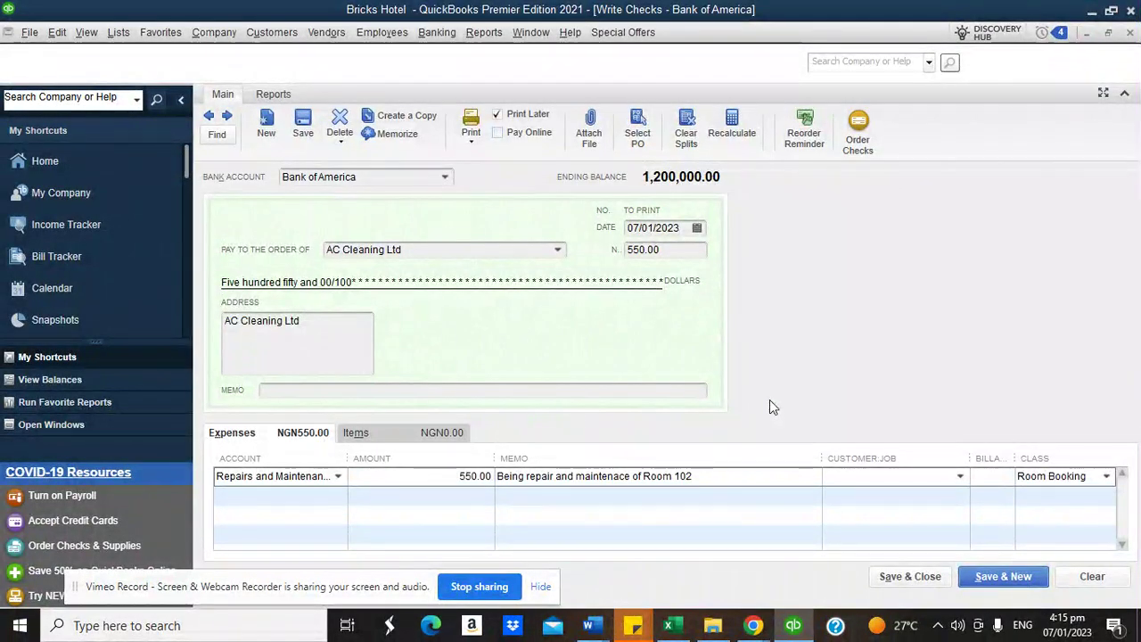
{"action": "left_click", "coordinate": [891, 577]}
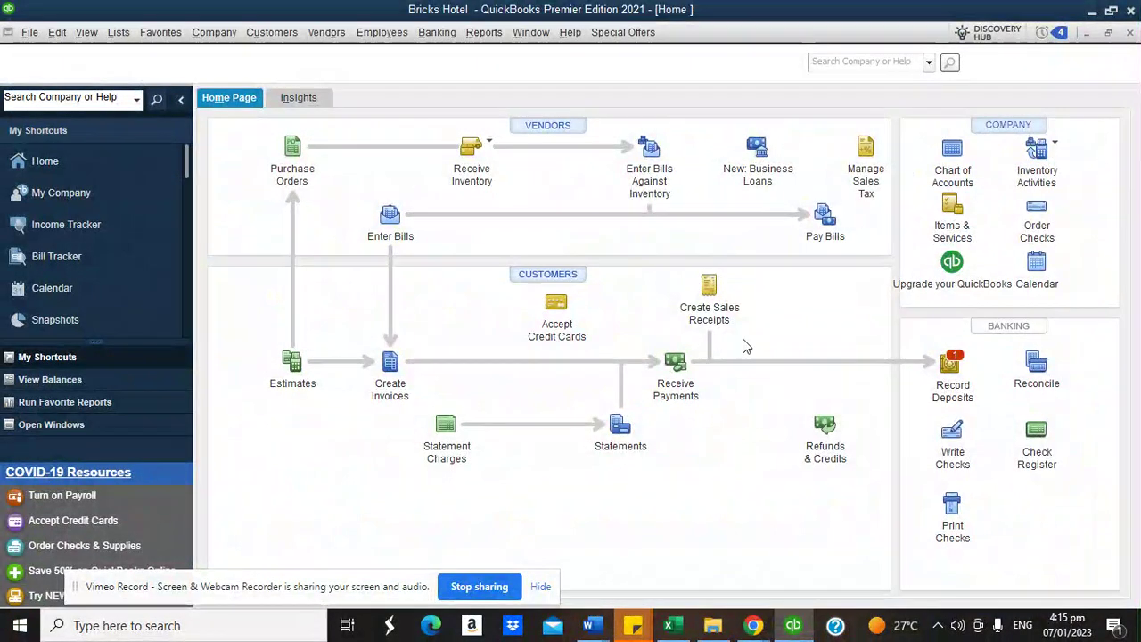
Step: Show the Profit & Loss Standard for All dates, now 89,450.00 net income, then go Home
{"action": "left_click", "coordinate": [484, 32]}
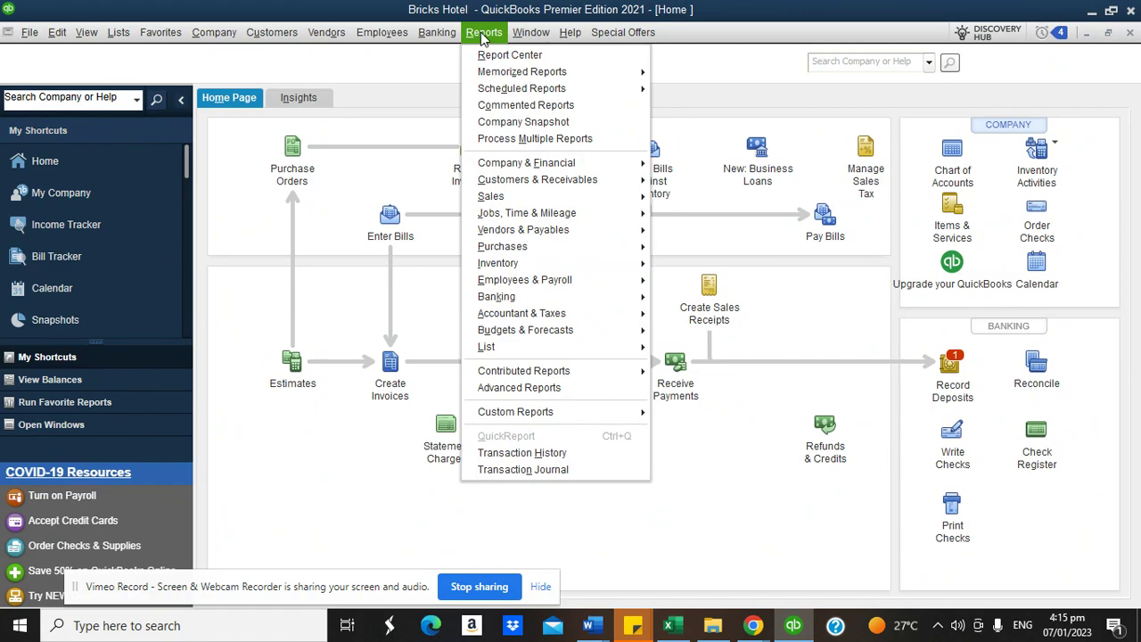
{"action": "mouse_move", "coordinate": [538, 188]}
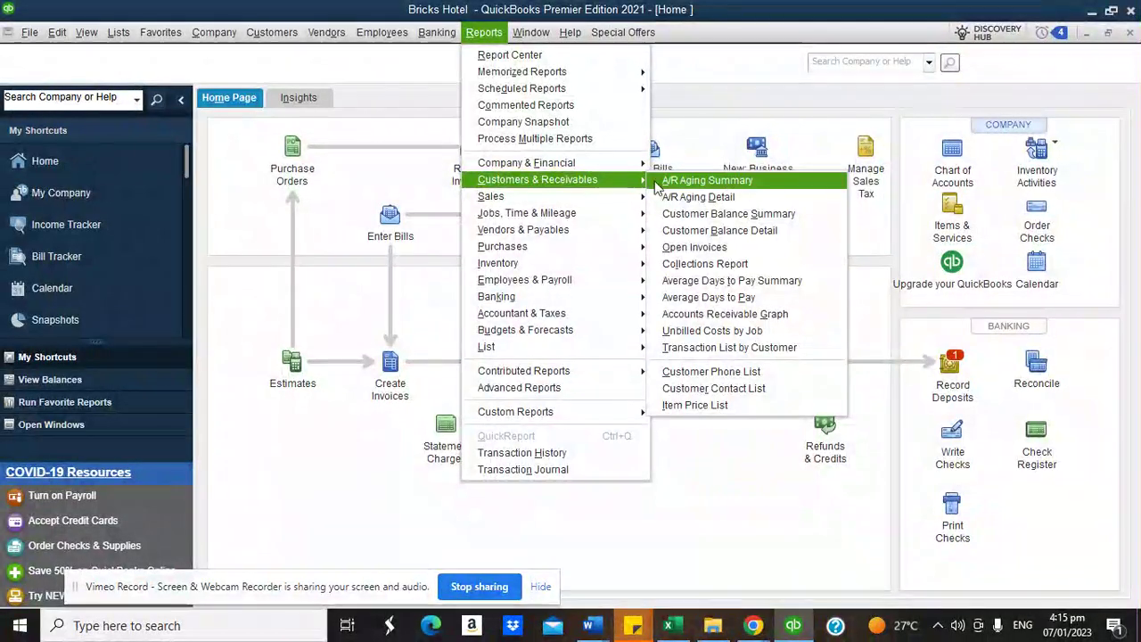
{"action": "mouse_move", "coordinate": [613, 163]}
{"action": "left_click", "coordinate": [710, 168]}
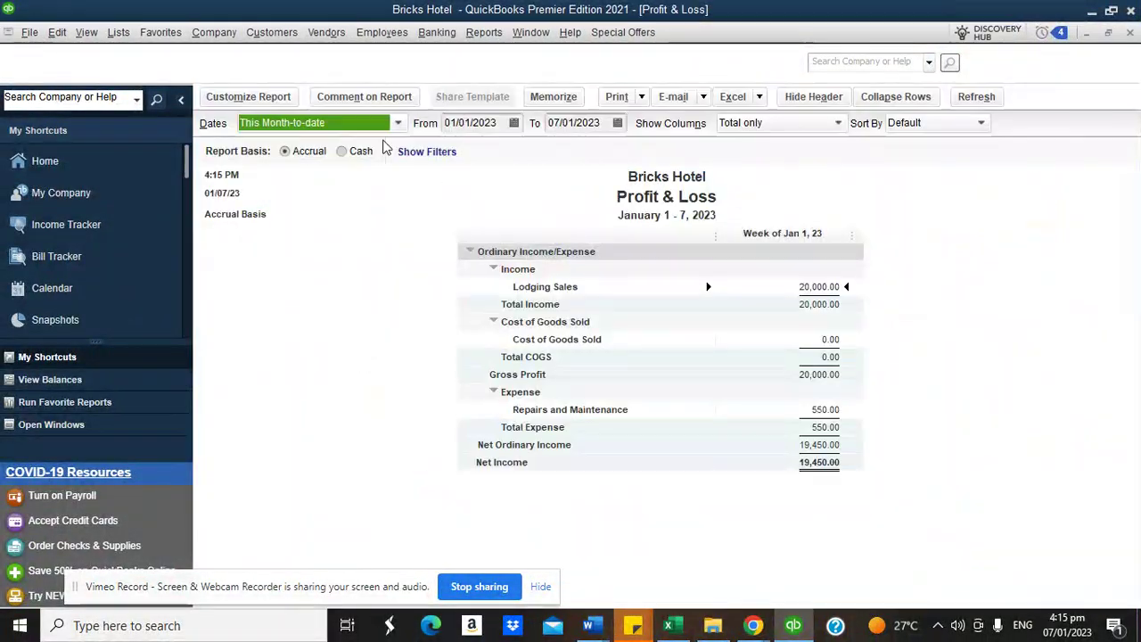
{"action": "left_click", "coordinate": [386, 125]}
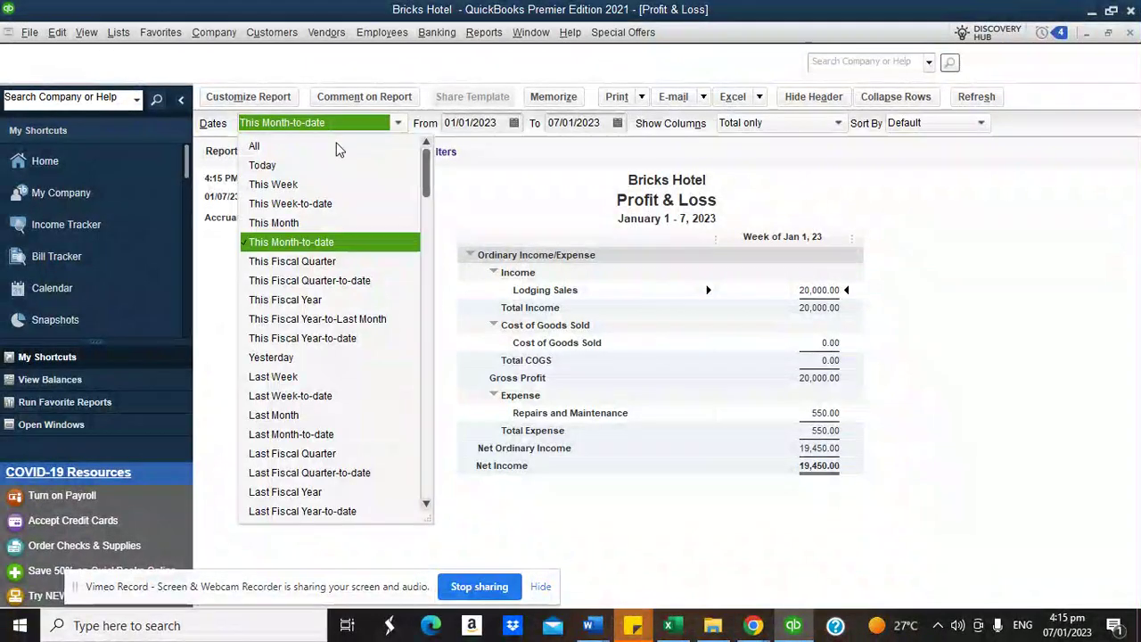
{"action": "left_click", "coordinate": [258, 148]}
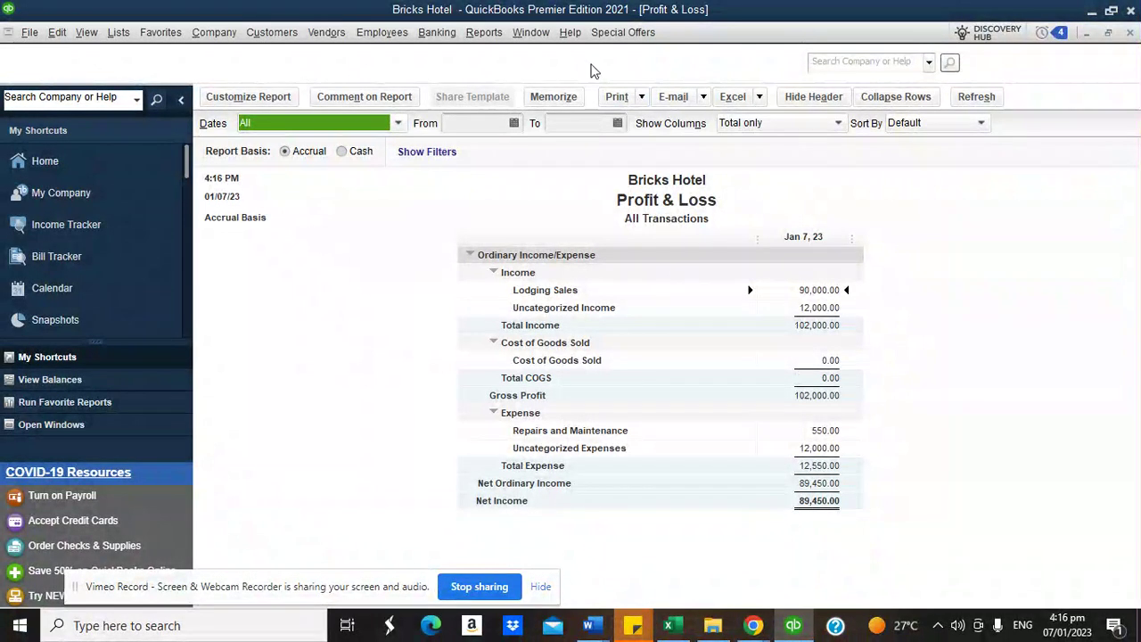
{"action": "left_click", "coordinate": [120, 165]}
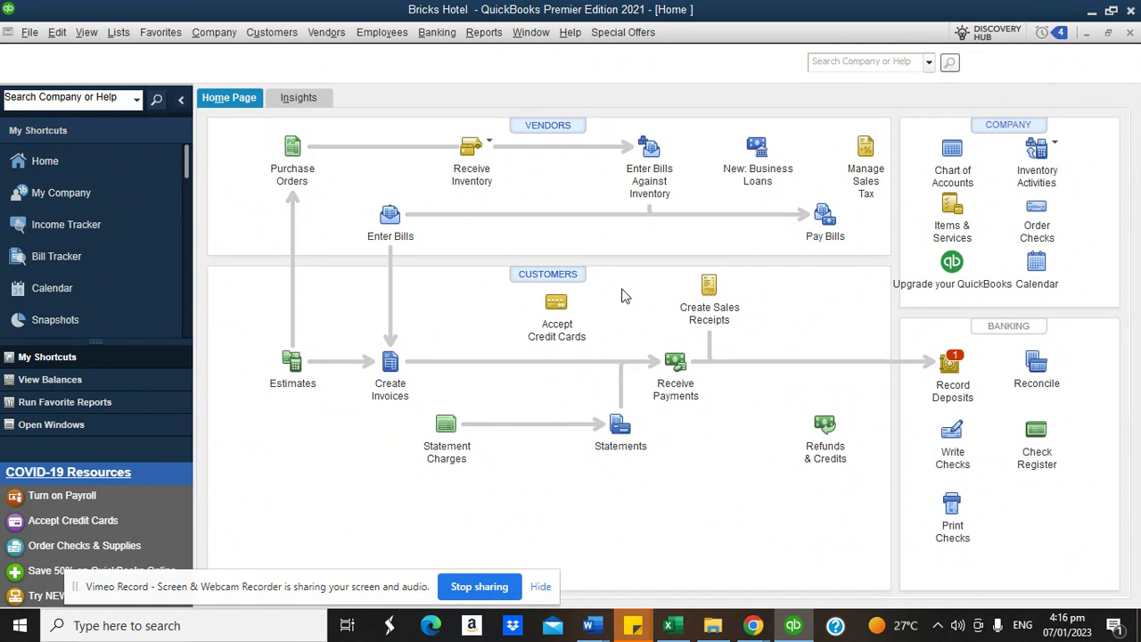
Step: Open a blank Bank of America check, whose ending balance now reads 1,199,450.00
{"action": "key", "text": "ctrl+w"}
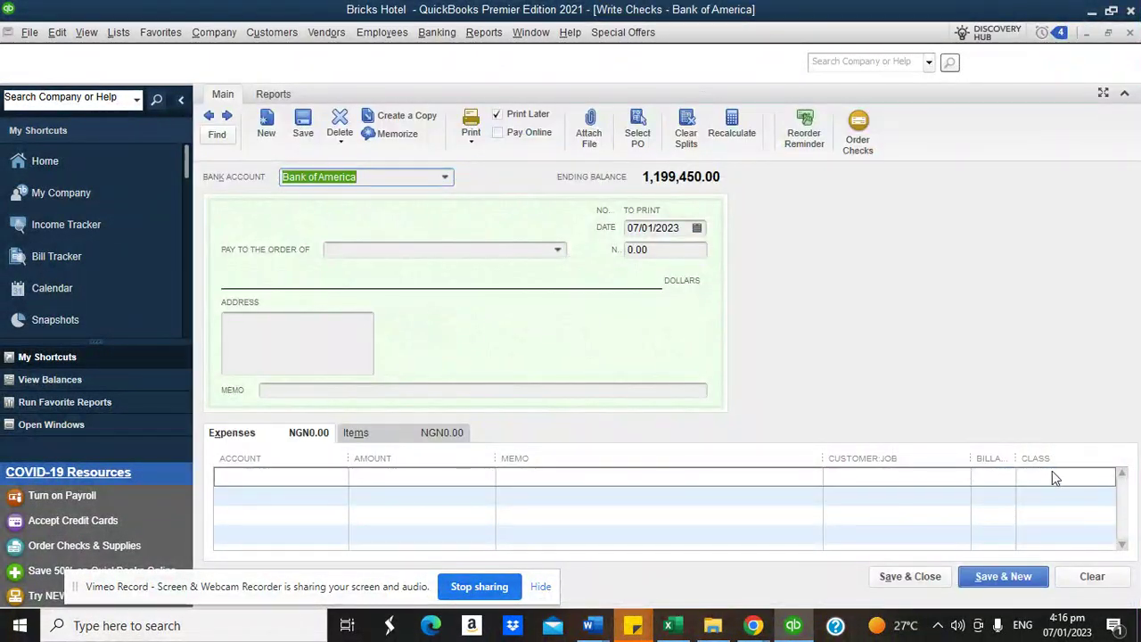
{"action": "left_click", "coordinate": [1054, 474]}
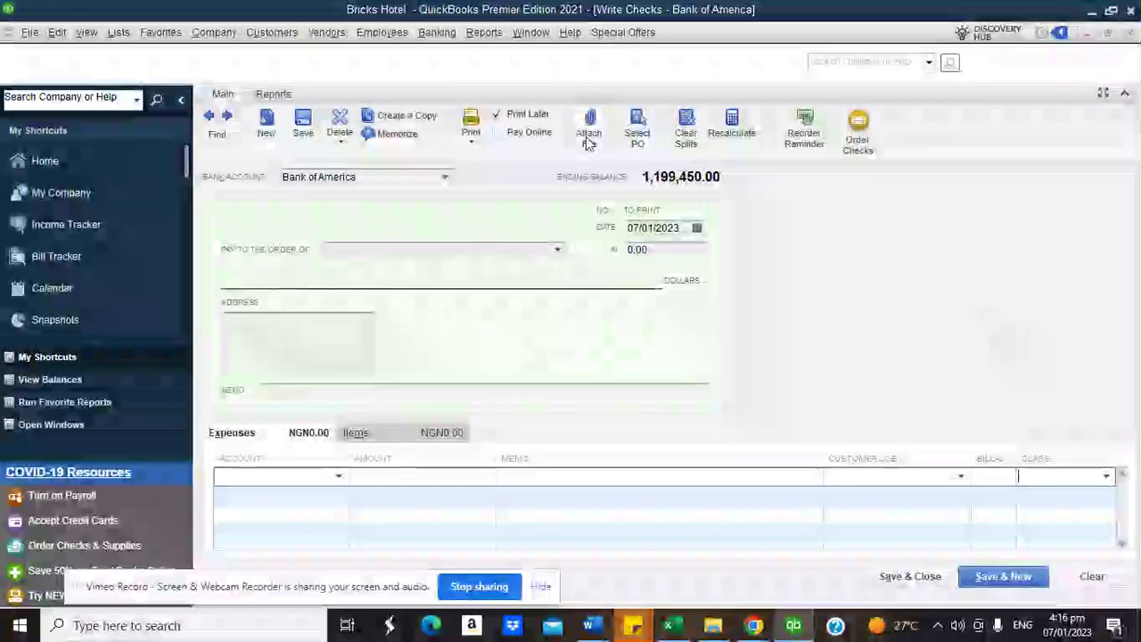
{"action": "left_click", "coordinate": [484, 32]}
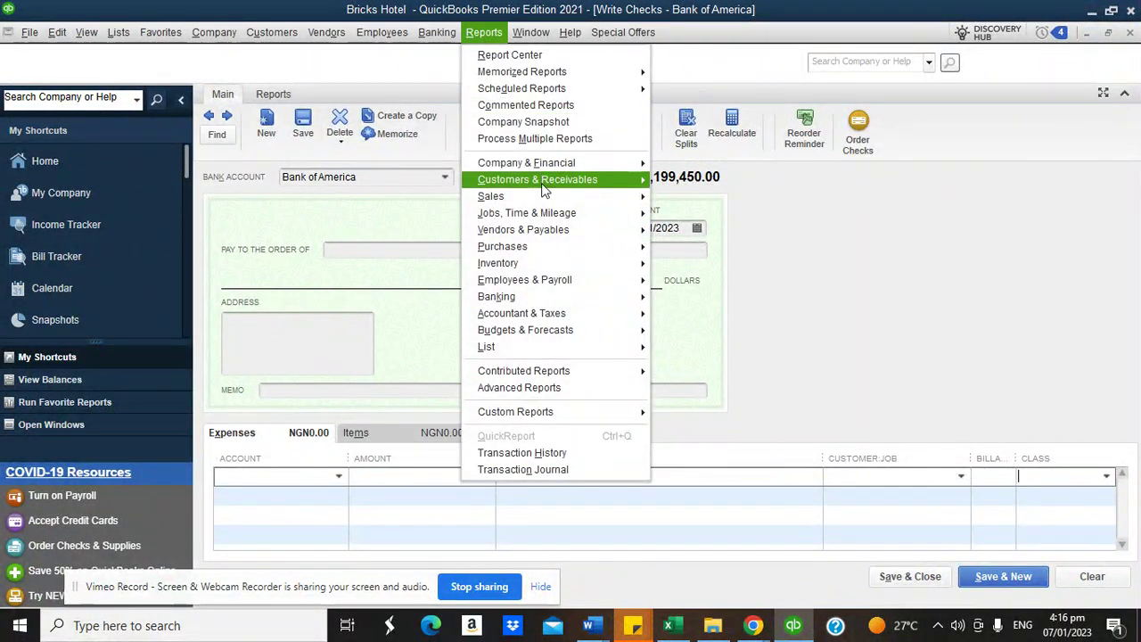
Step: View Profit & Loss by Class for All dates (Room Booking net income 89,450.00), closing without memorizing
{"action": "mouse_move", "coordinate": [541, 193]}
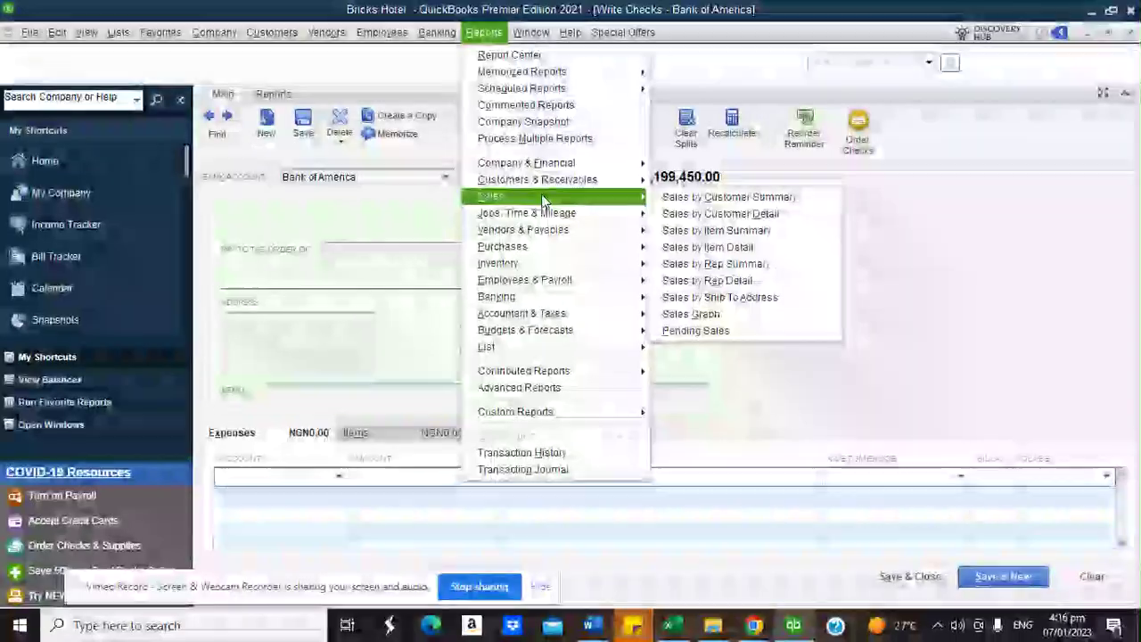
{"action": "mouse_move", "coordinate": [544, 163]}
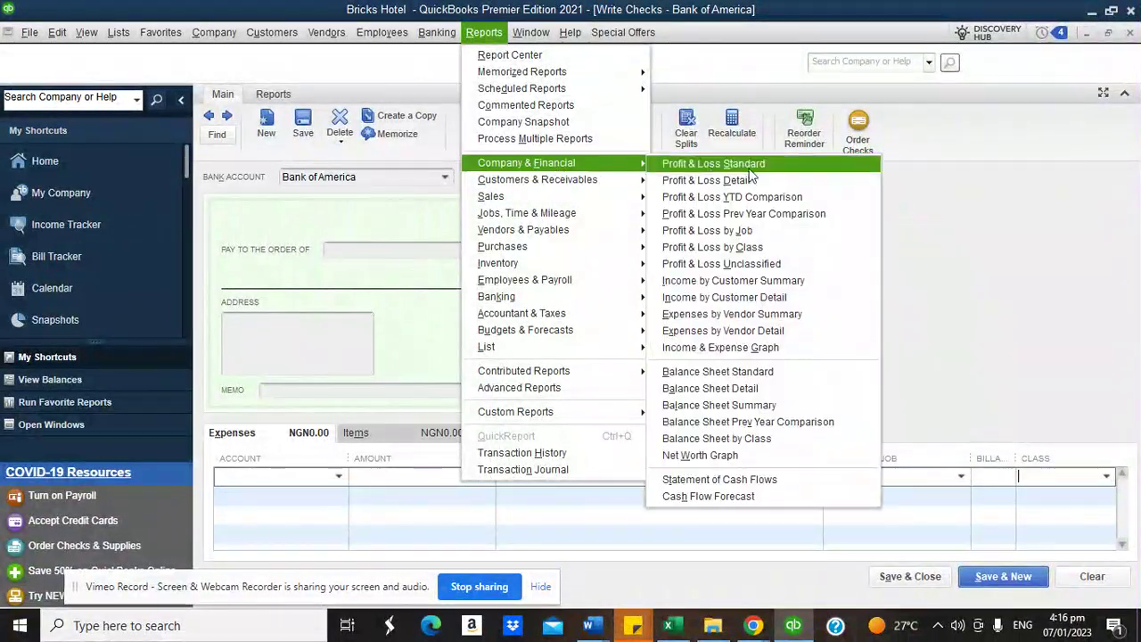
{"action": "left_click", "coordinate": [753, 247]}
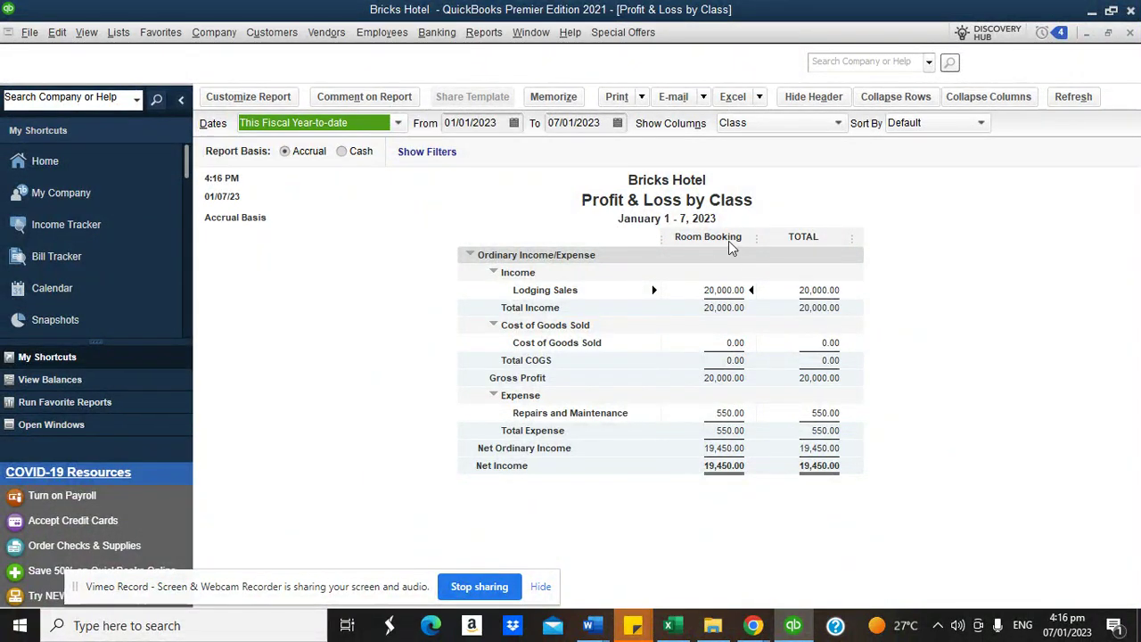
{"action": "left_click", "coordinate": [398, 123]}
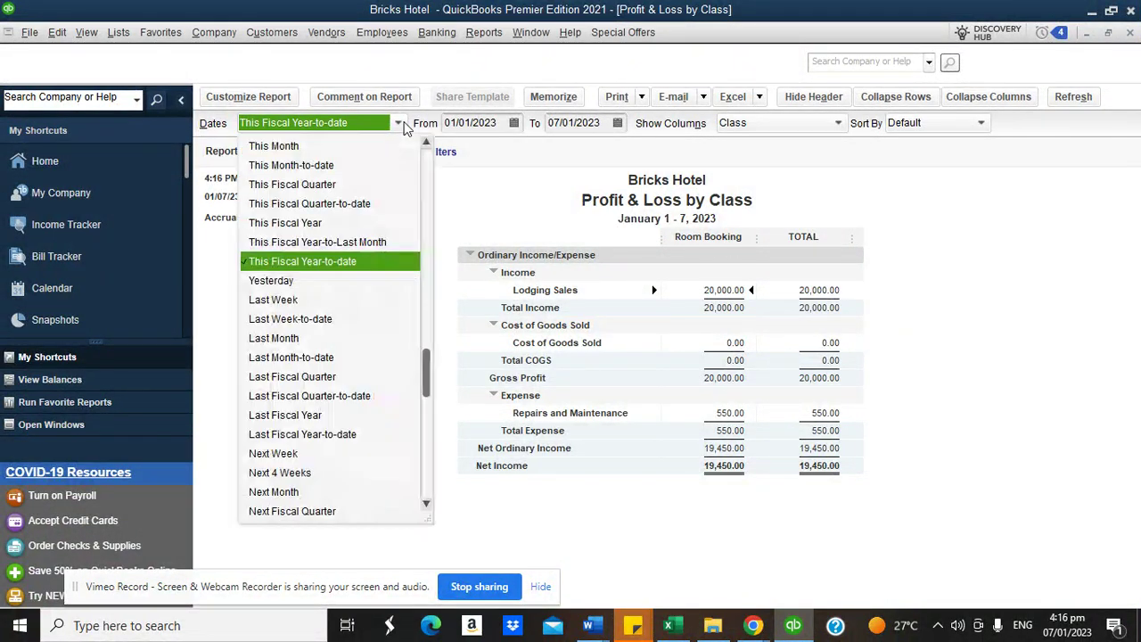
{"action": "scroll", "coordinate": [348, 146], "scroll_direction": "up", "scroll_amount": 2}
{"action": "left_click", "coordinate": [340, 147]}
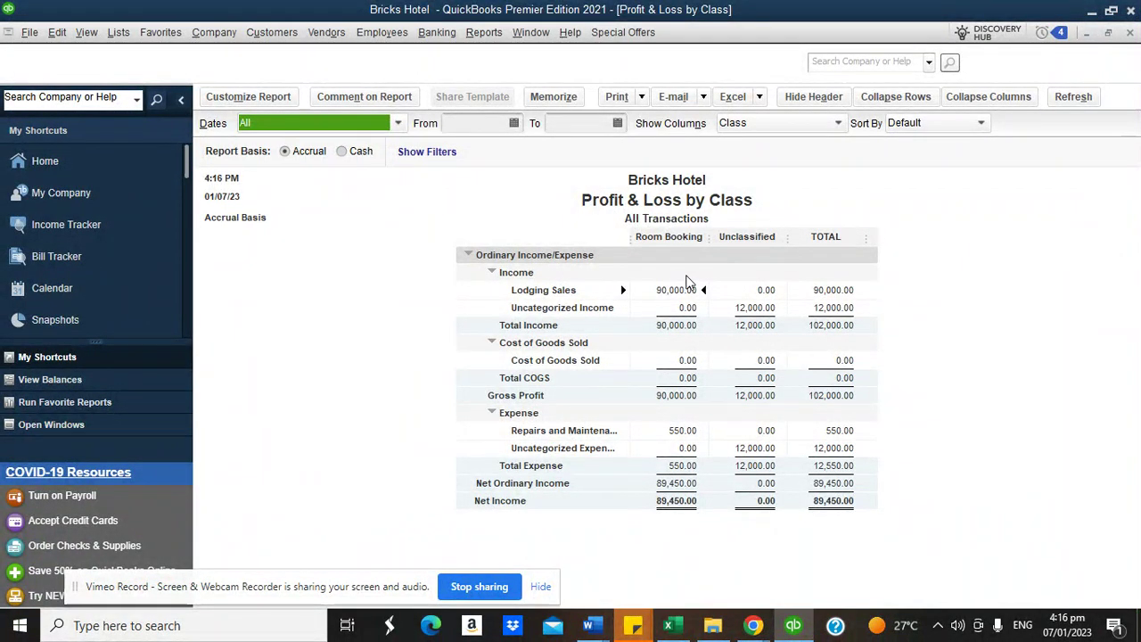
{"action": "left_click", "coordinate": [1130, 33]}
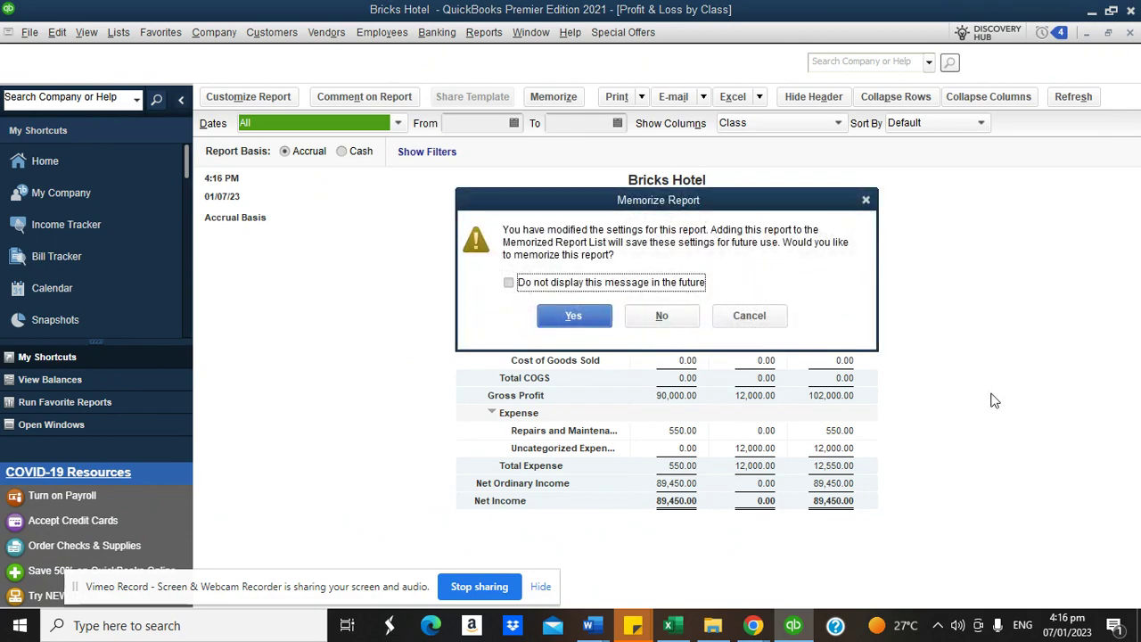
{"action": "left_click", "coordinate": [661, 315]}
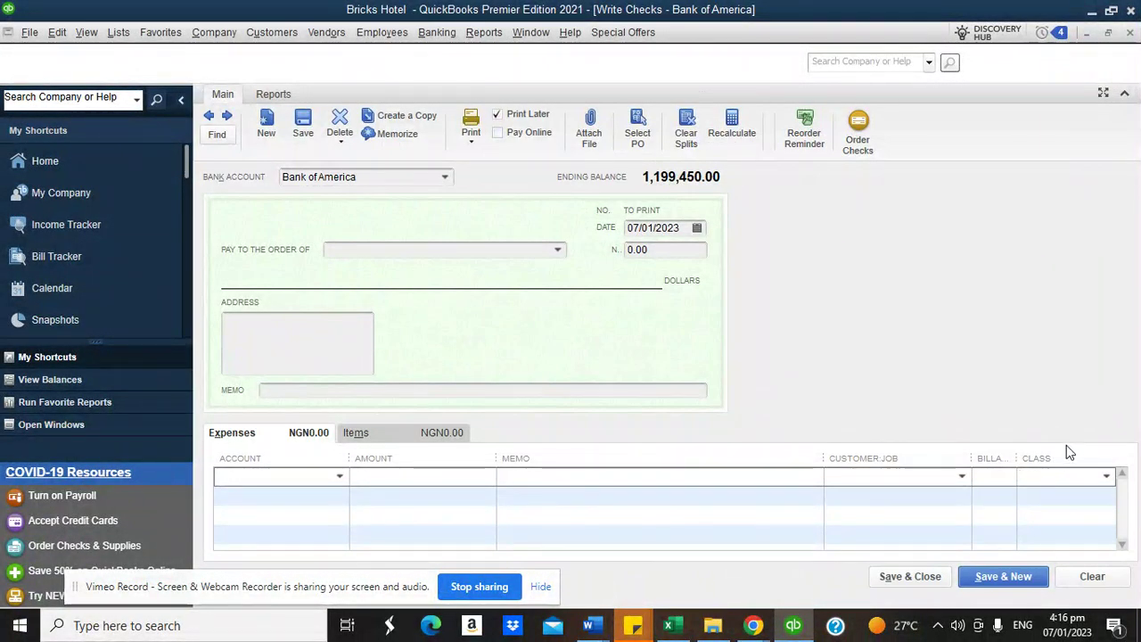
Step: Check the expense line's class list, then start invoice number 3 and confirm the four hotel classes
{"action": "left_click", "coordinate": [1104, 475]}
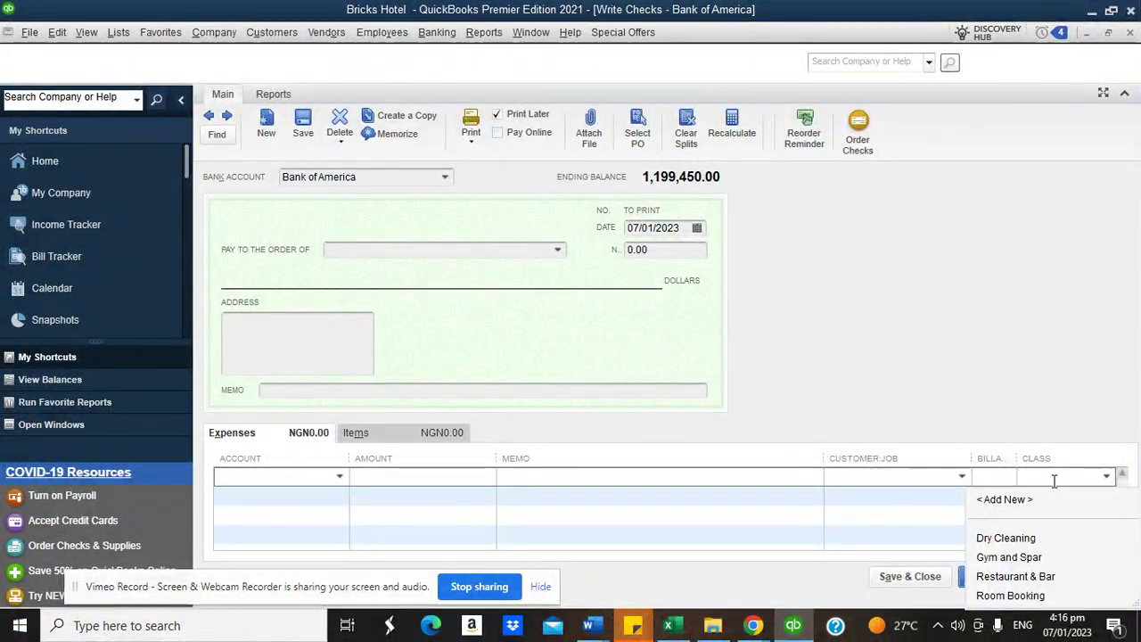
{"action": "left_click", "coordinate": [929, 364]}
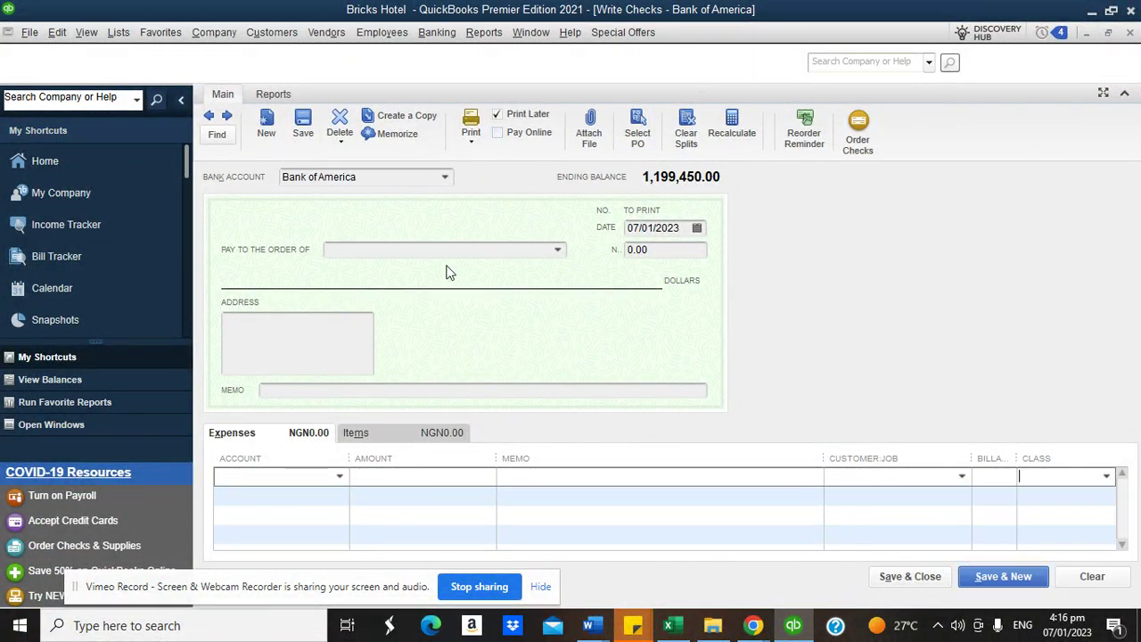
{"action": "left_click", "coordinate": [113, 169]}
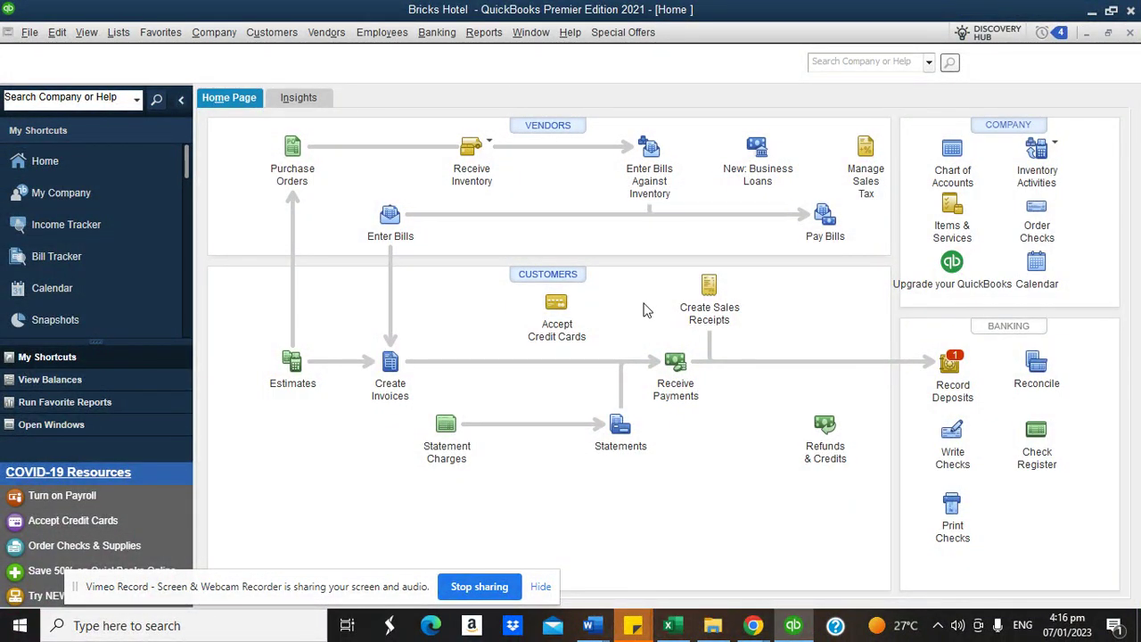
{"action": "left_click", "coordinate": [393, 366]}
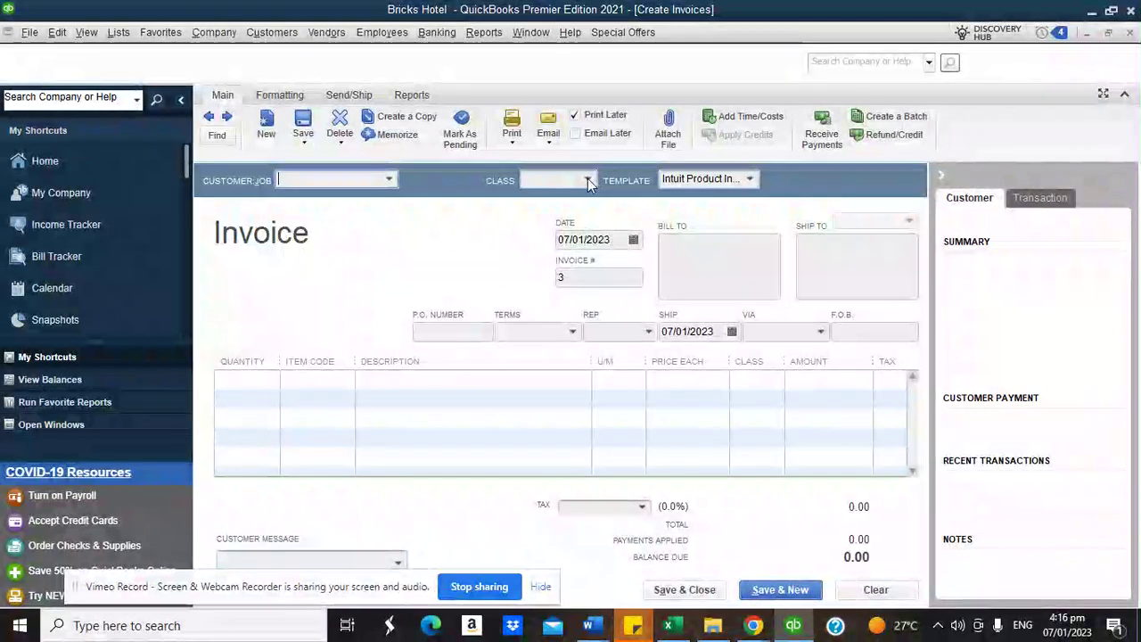
{"action": "left_click", "coordinate": [588, 179]}
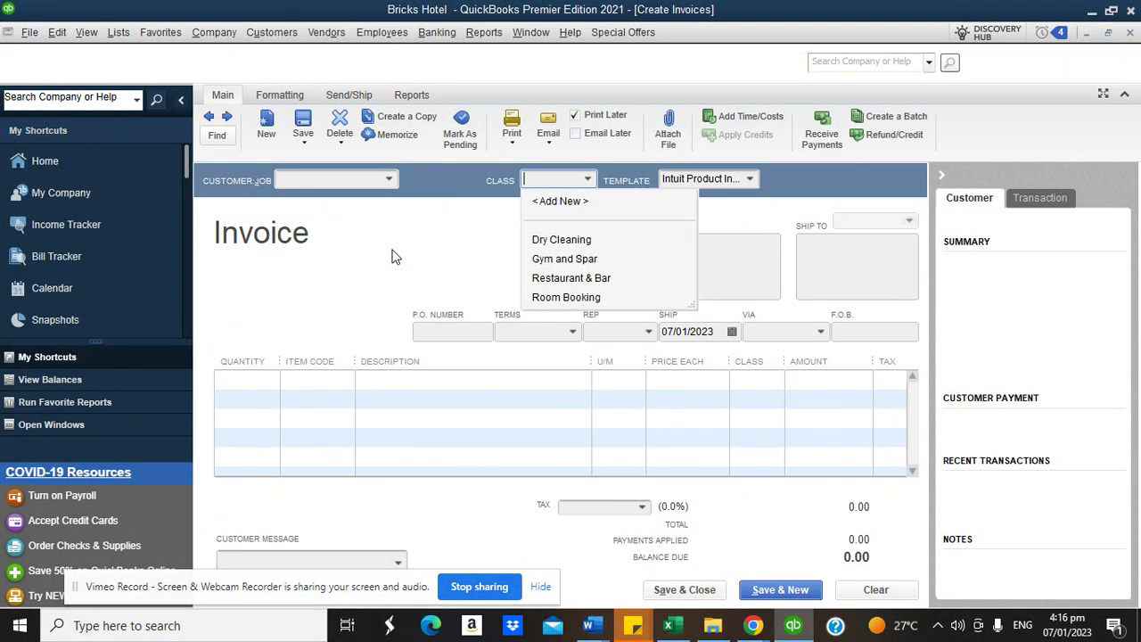
{"action": "left_click", "coordinate": [754, 625]}
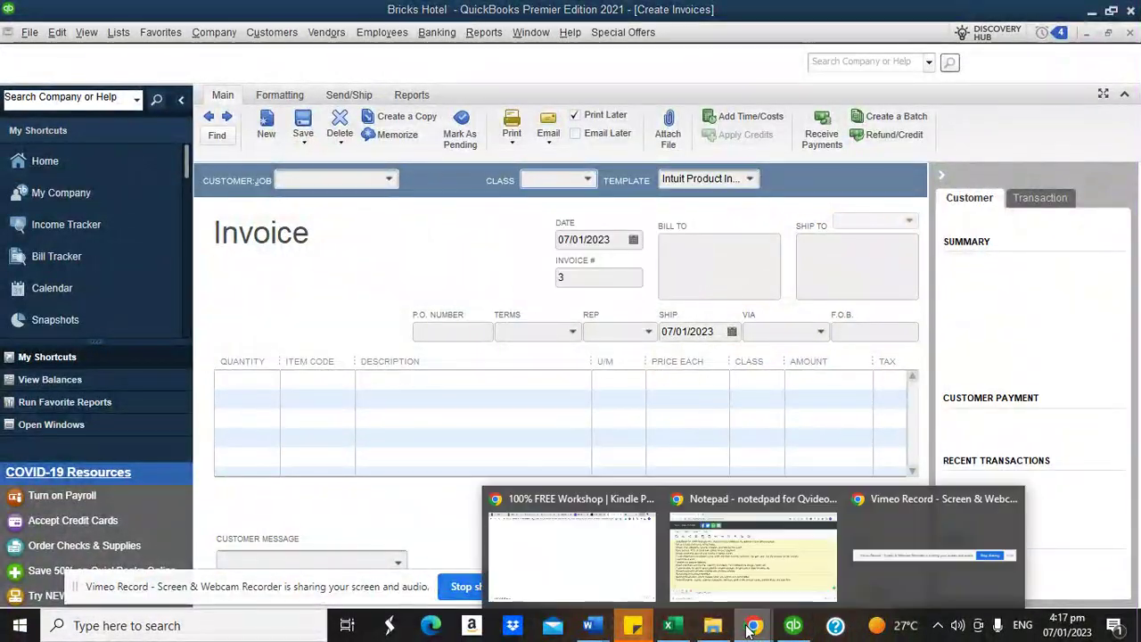
Step: Look at the hotel task list in the Chrome notepad, then go back to blank invoice 3
{"action": "left_click", "coordinate": [759, 573]}
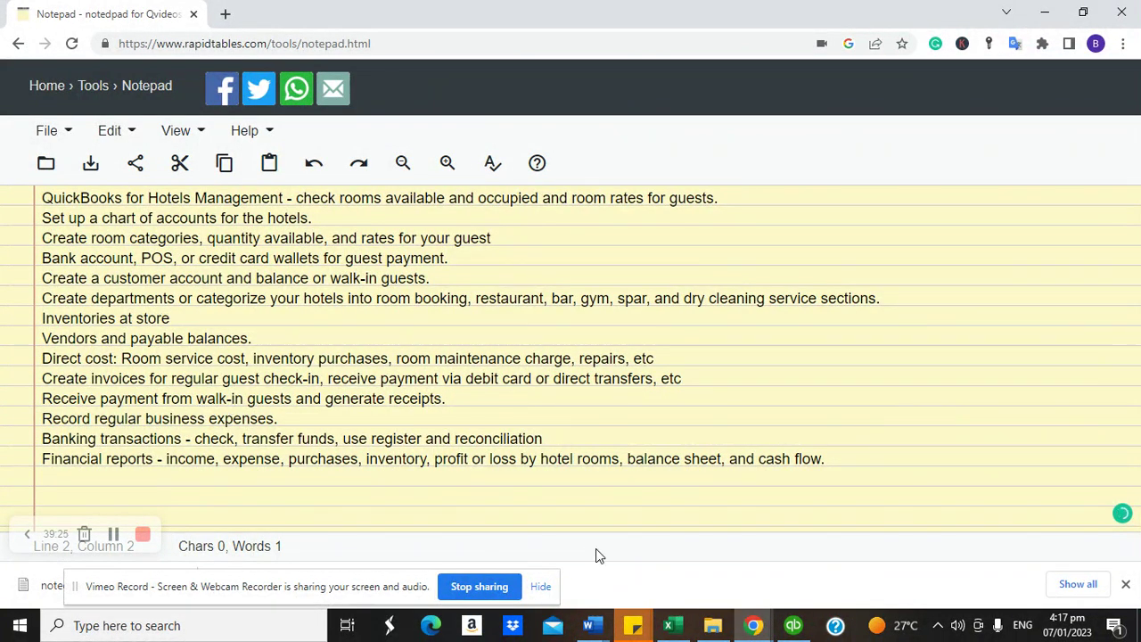
{"action": "left_click", "coordinate": [790, 625]}
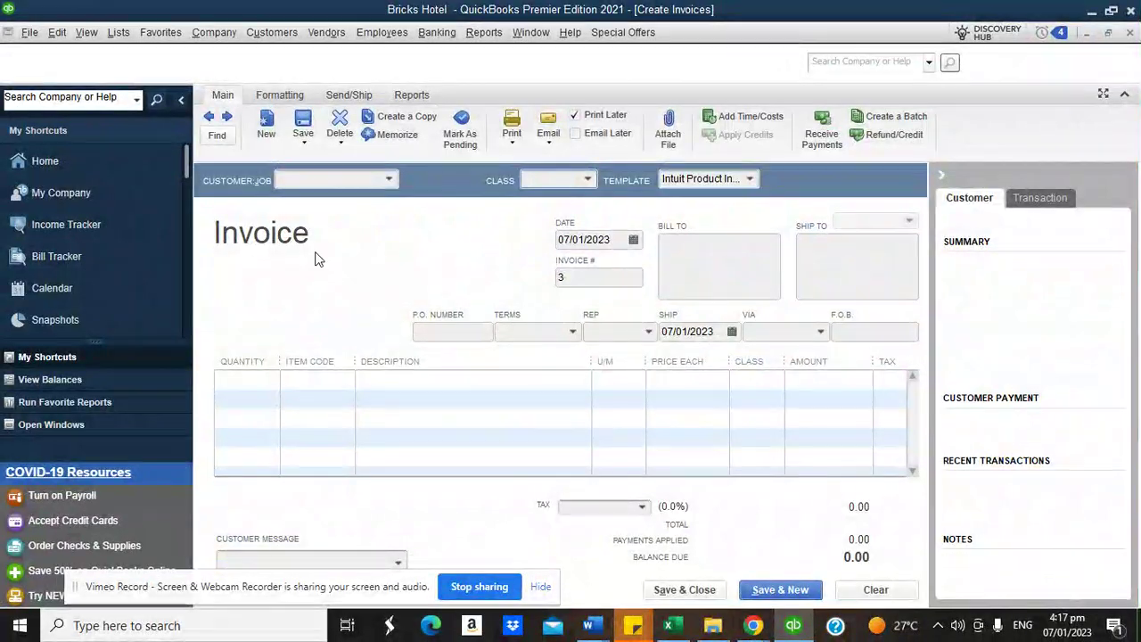
Step: Leave invoice 3 for the Home page, glance at the notepad task list, and show the Banking menu
{"action": "left_click", "coordinate": [73, 173]}
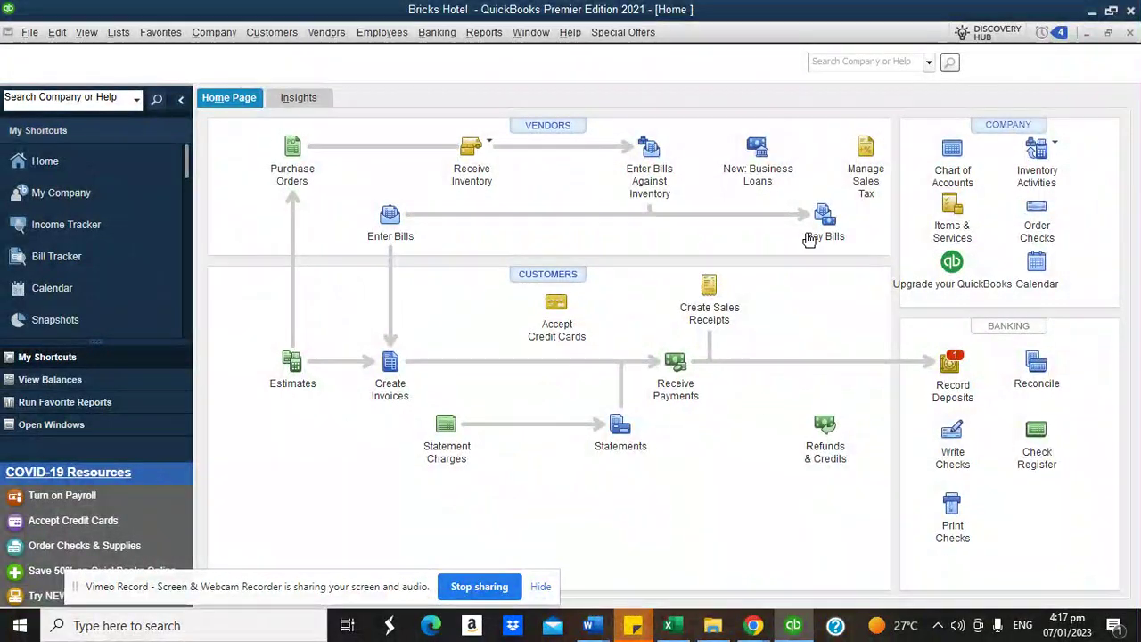
{"action": "left_click", "coordinate": [791, 617]}
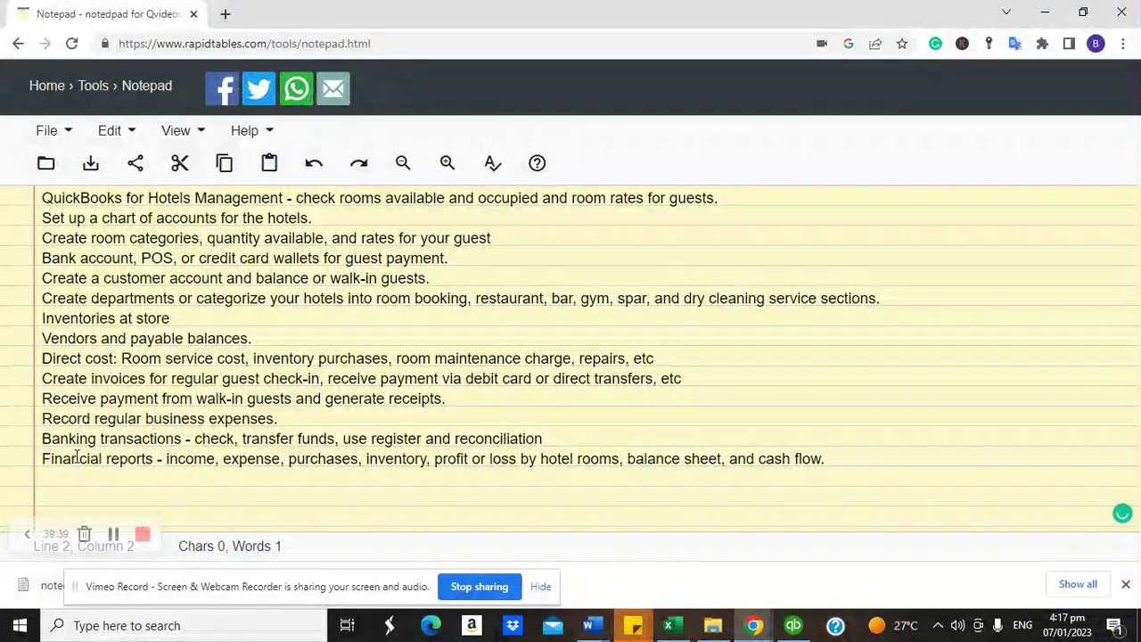
{"action": "left_click", "coordinate": [793, 626]}
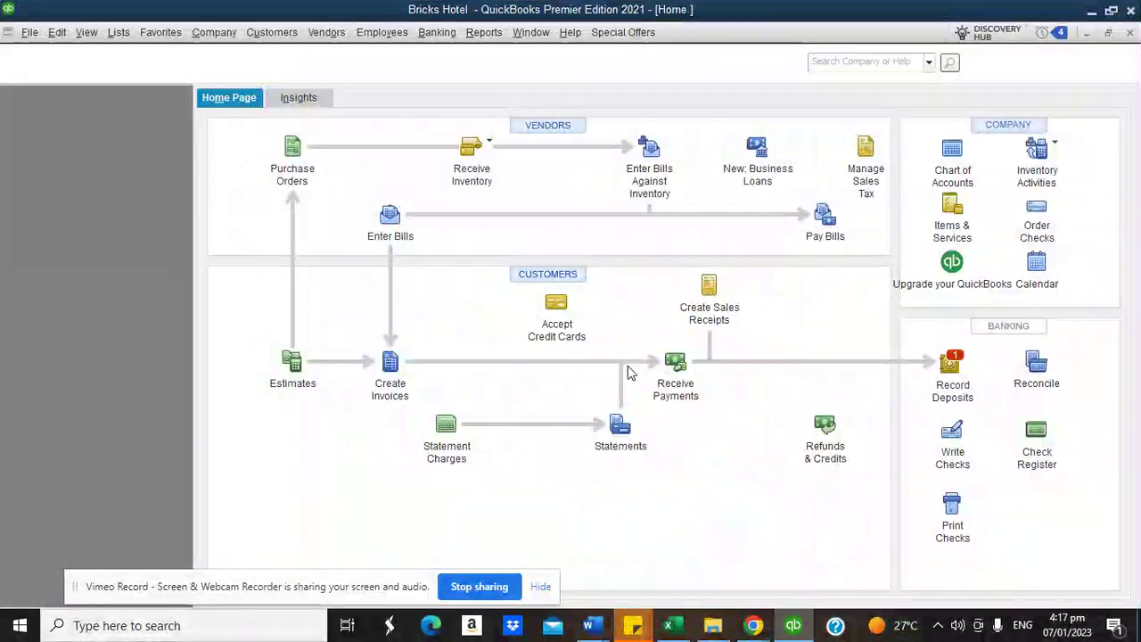
{"action": "left_click", "coordinate": [437, 33]}
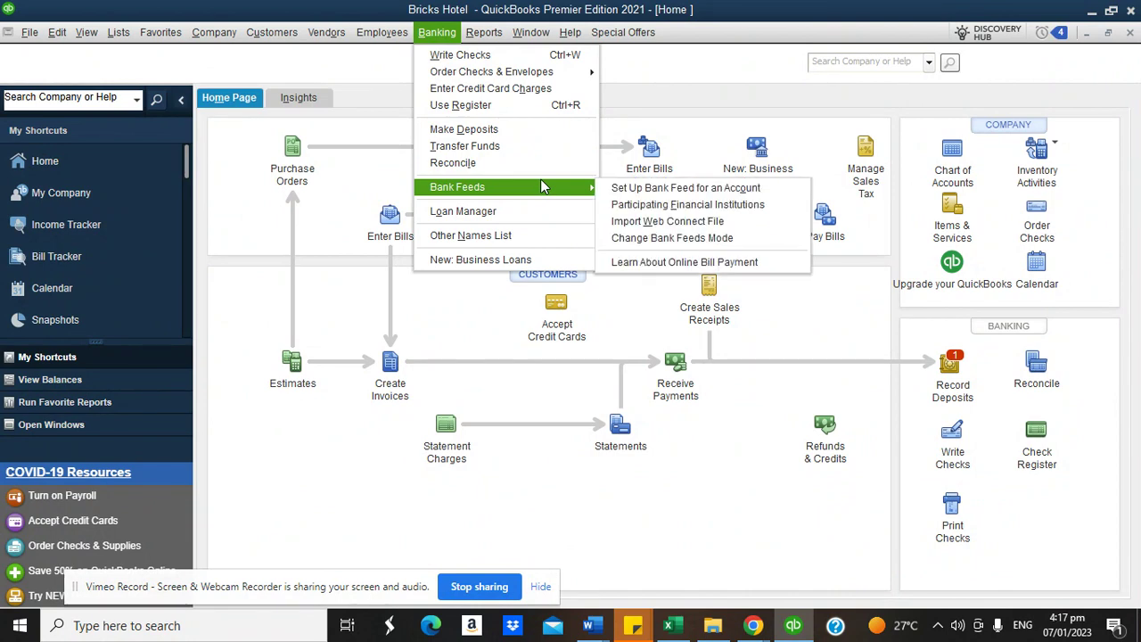
{"action": "left_click", "coordinate": [473, 105]}
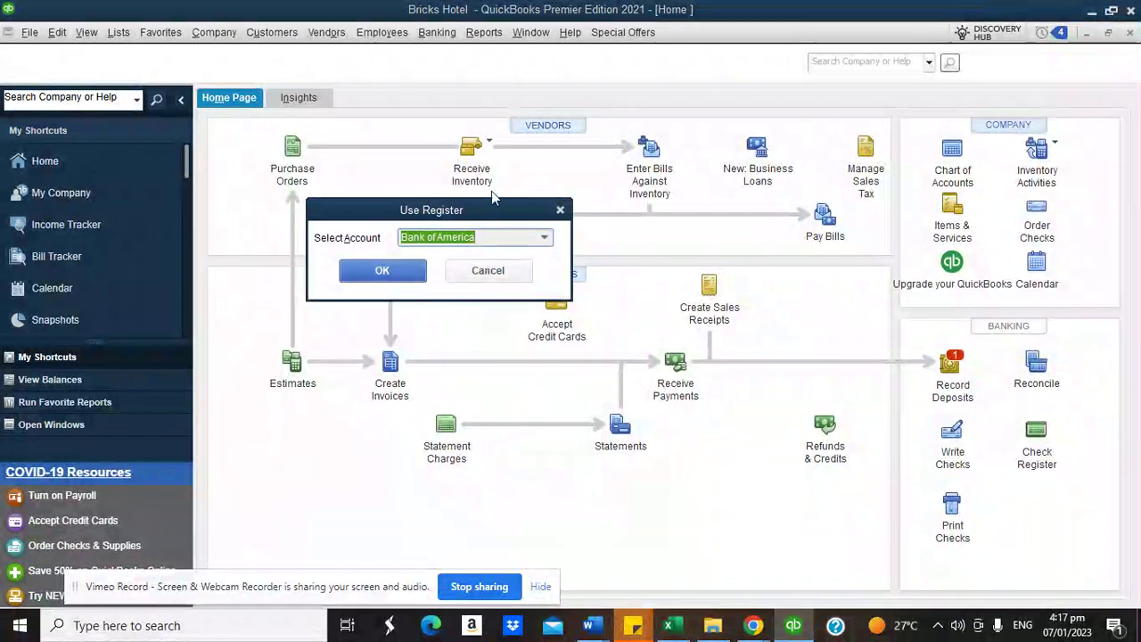
{"action": "left_click", "coordinate": [389, 270]}
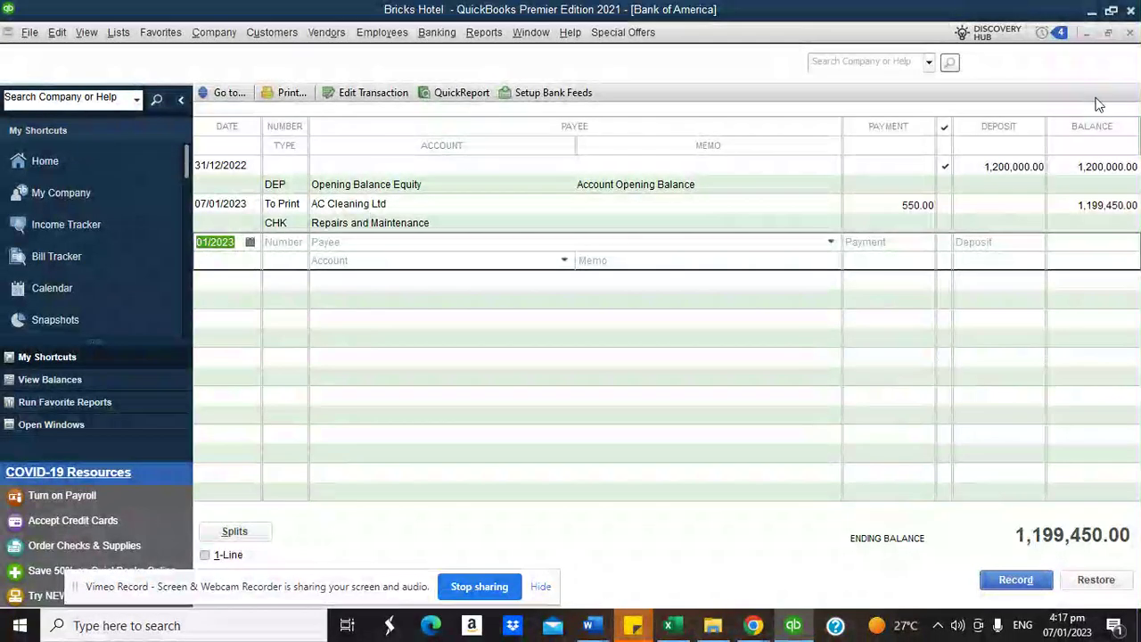
{"action": "left_click", "coordinate": [1130, 33]}
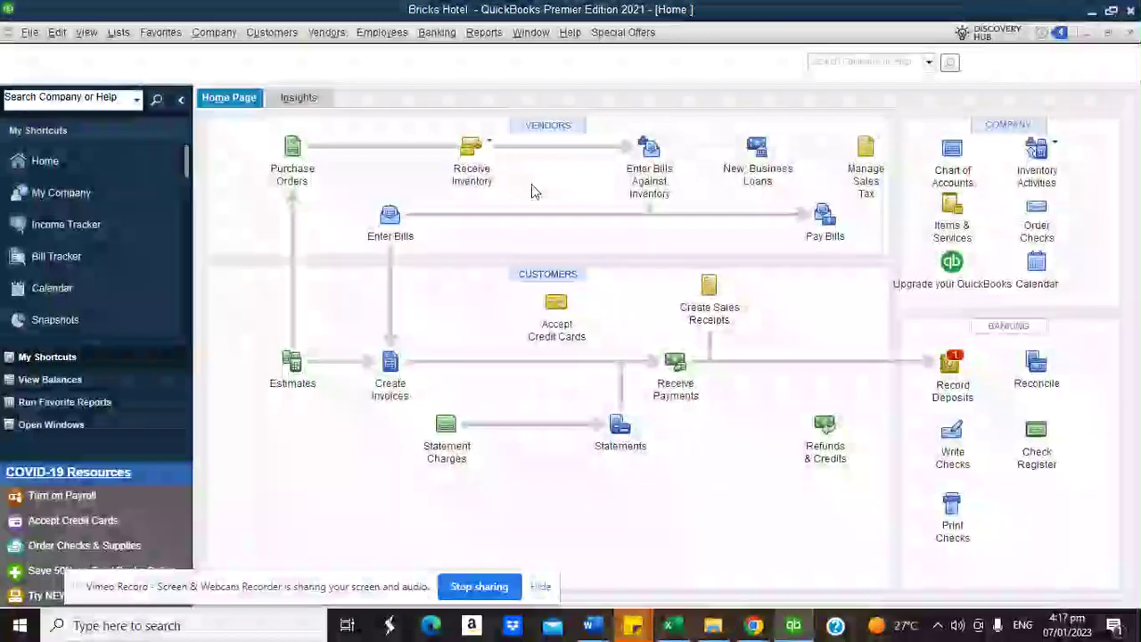
Step: Run and scroll through the Inventory Valuation Summary report
{"action": "left_click", "coordinate": [485, 32]}
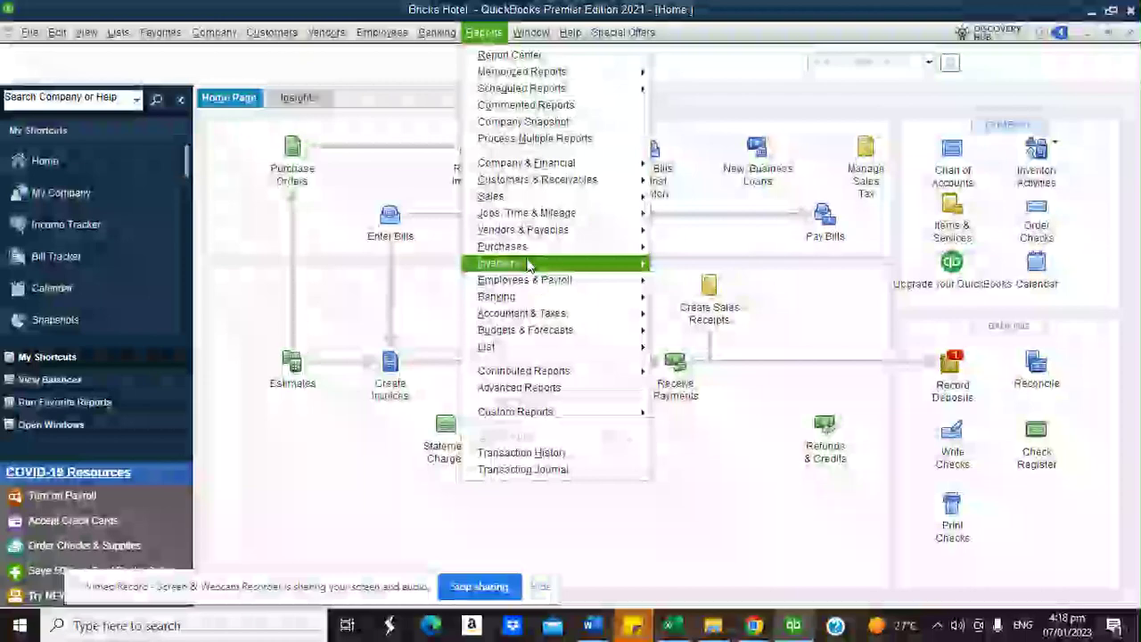
{"action": "mouse_move", "coordinate": [528, 263]}
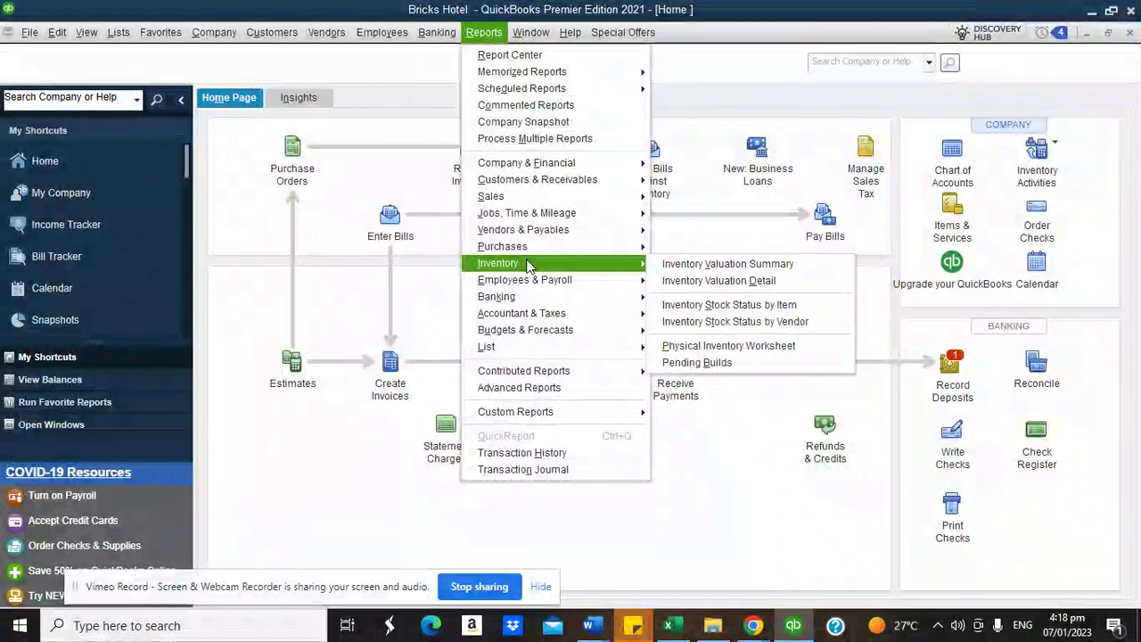
{"action": "left_click", "coordinate": [730, 266]}
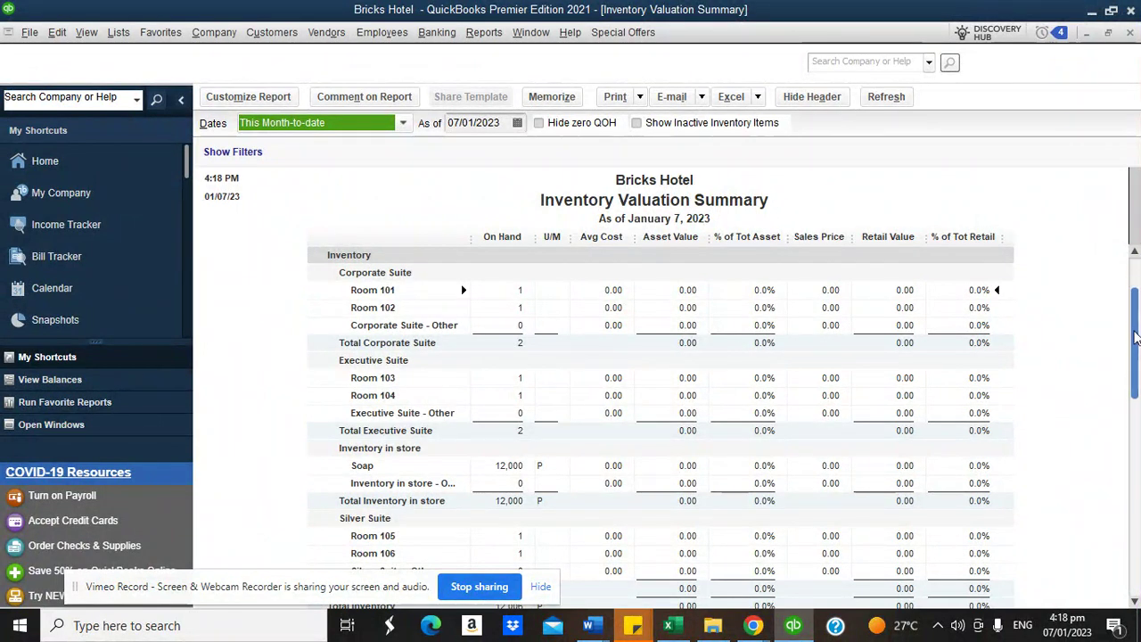
{"action": "scroll", "coordinate": [1134, 337], "scroll_direction": "down", "scroll_amount": 1}
{"action": "scroll", "coordinate": [1134, 341], "scroll_direction": "up", "scroll_amount": 1}
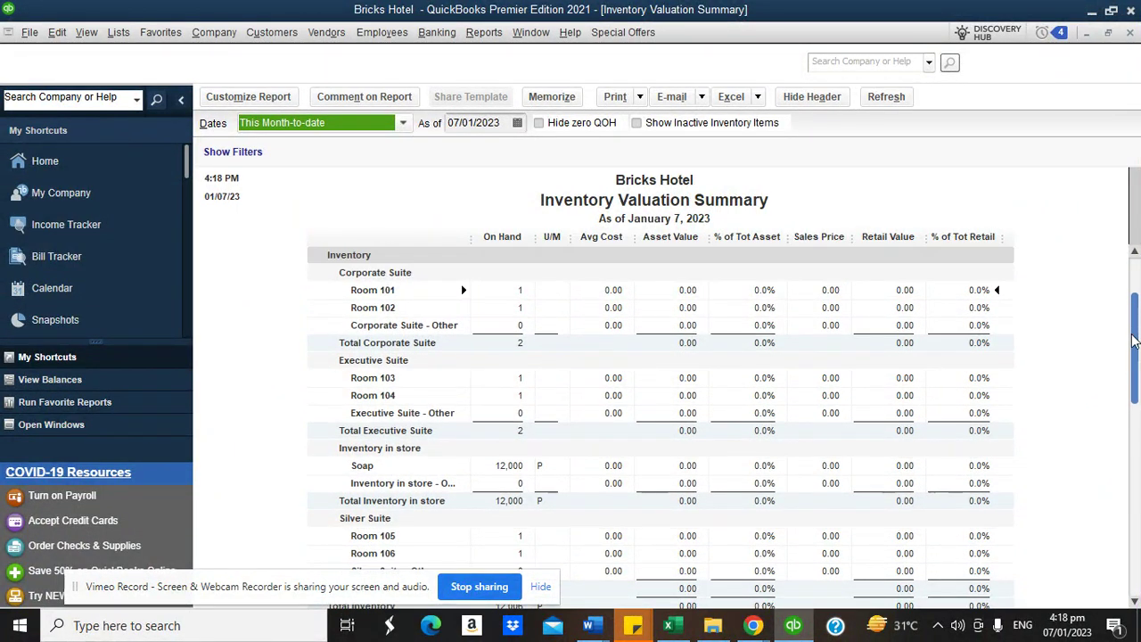
Step: Open the memorized Available Rooms report listing each room with 1 on hand
{"action": "left_click", "coordinate": [489, 35]}
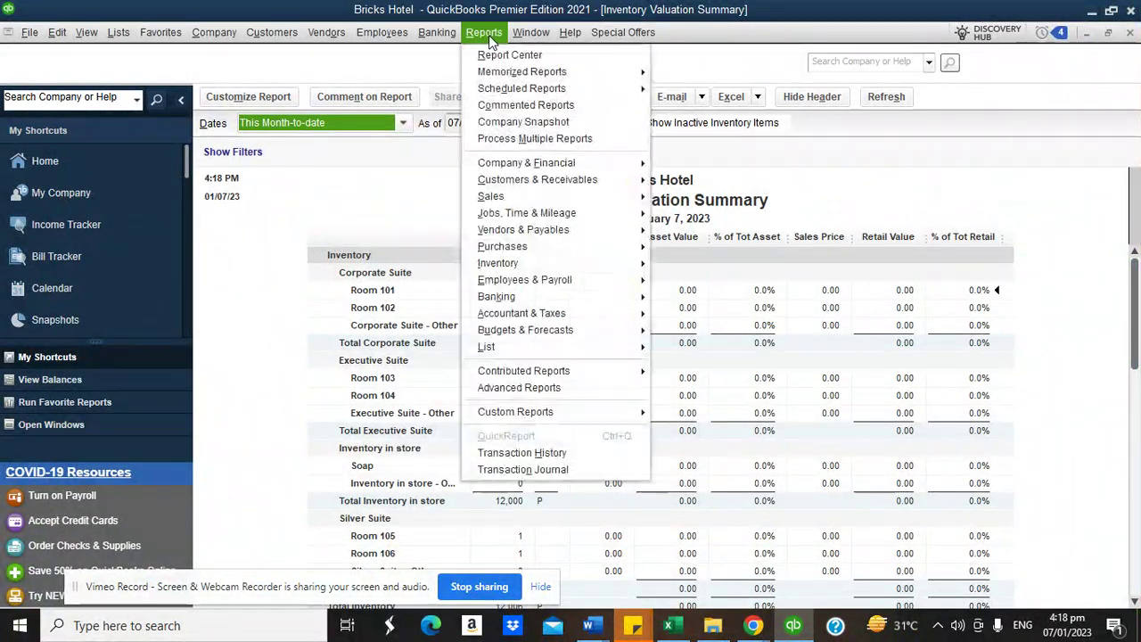
{"action": "mouse_move", "coordinate": [554, 77]}
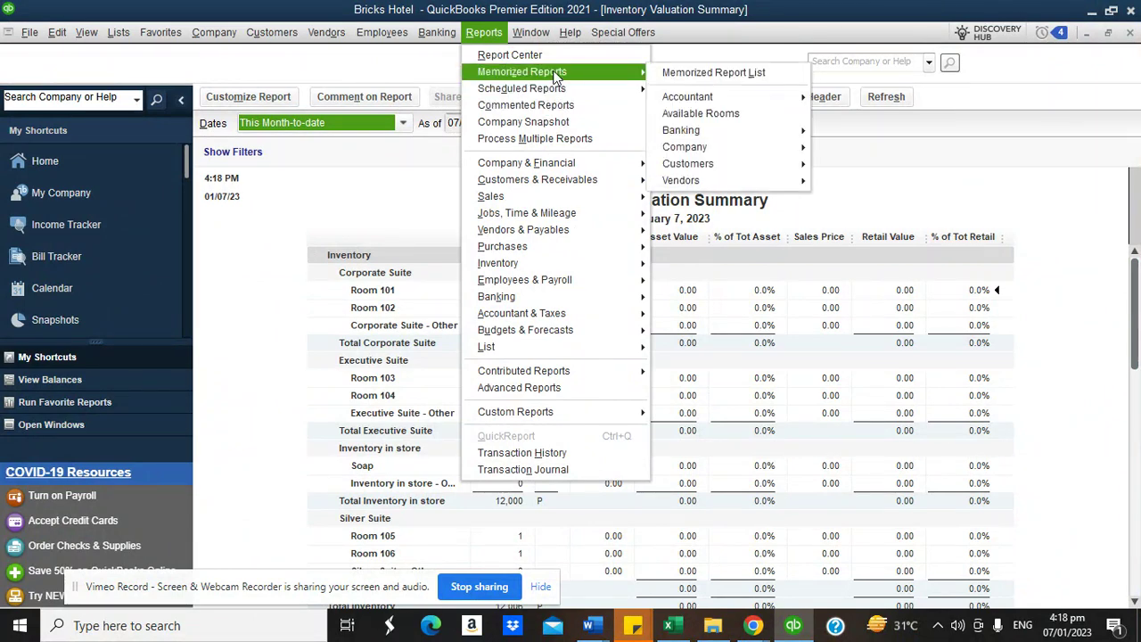
{"action": "left_click", "coordinate": [731, 114]}
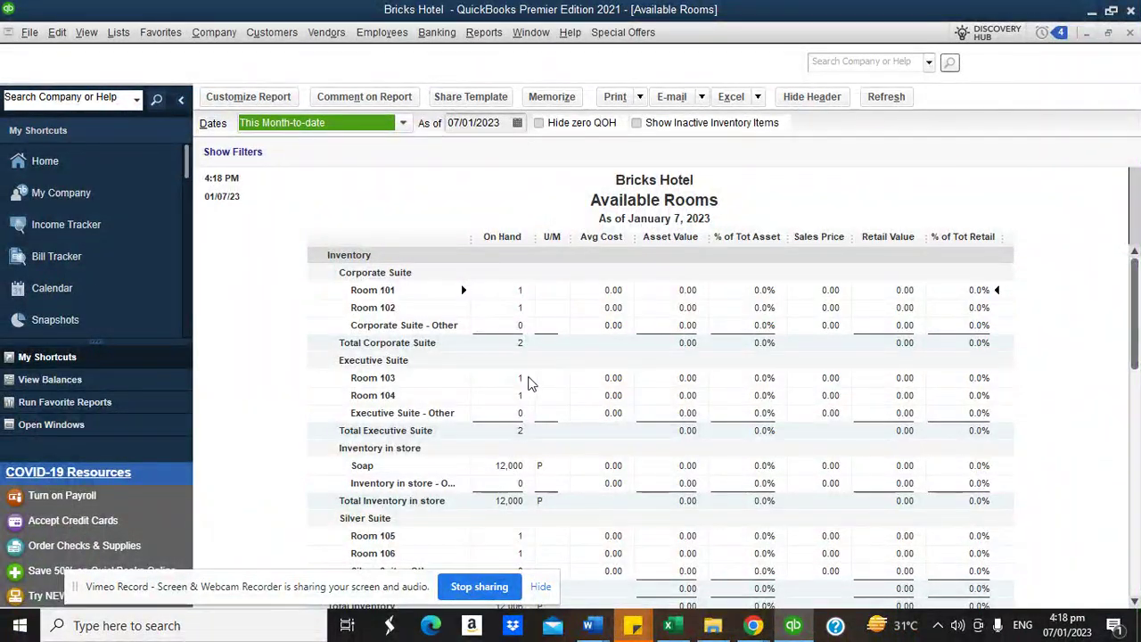
{"action": "mouse_move", "coordinate": [1136, 303]}
{"action": "left_mouse_down"}
{"action": "mouse_move", "coordinate": [1136, 513]}
{"action": "mouse_move", "coordinate": [1136, 294]}
{"action": "left_mouse_up"}
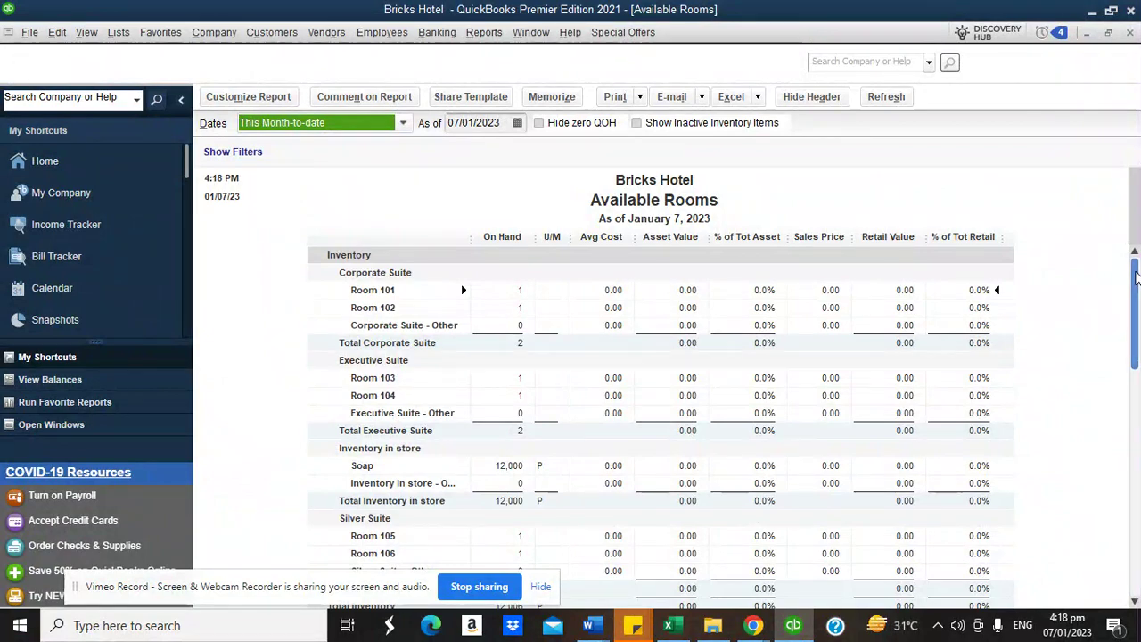
Step: Run the standard Balance Sheet report from the Company & Financial reports and scroll through it
{"action": "left_click", "coordinate": [42, 166]}
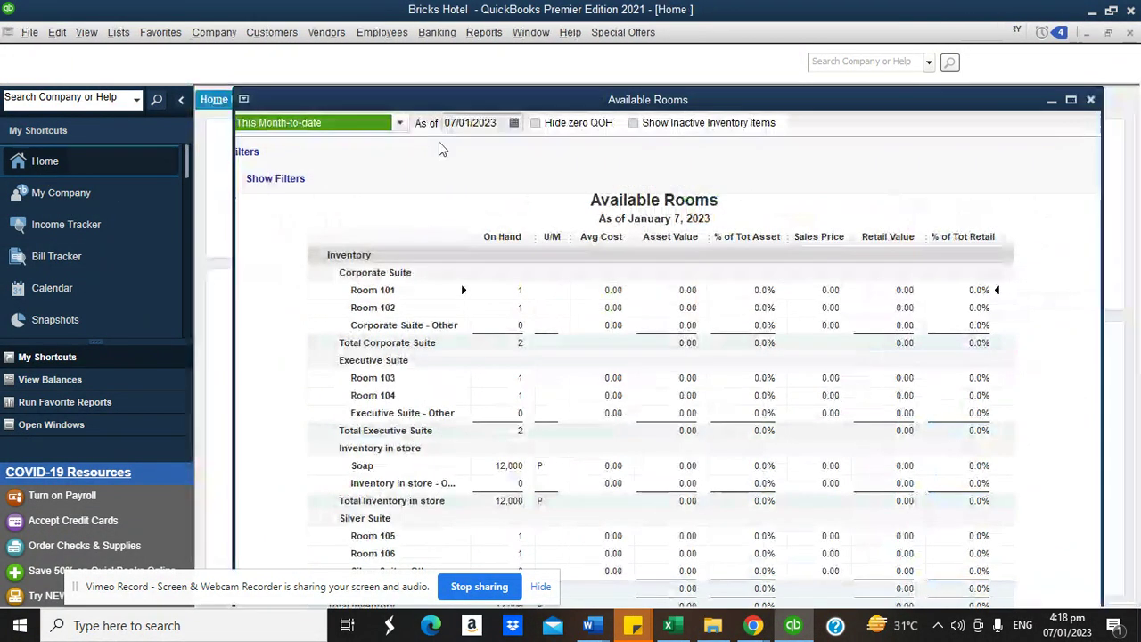
{"action": "left_click", "coordinate": [484, 32]}
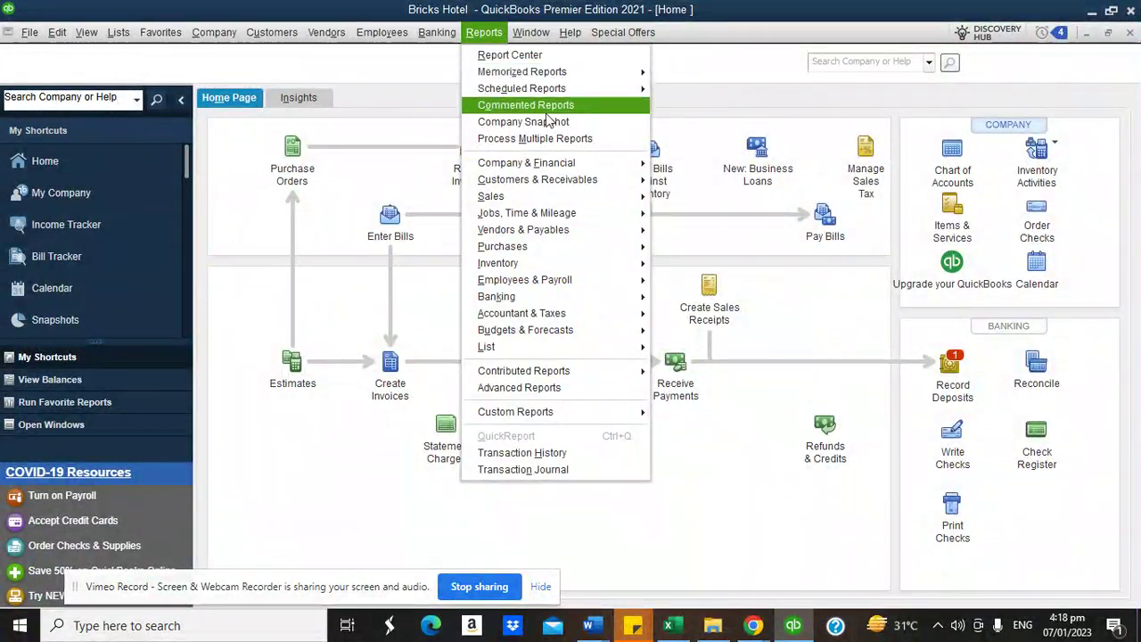
{"action": "mouse_move", "coordinate": [551, 167]}
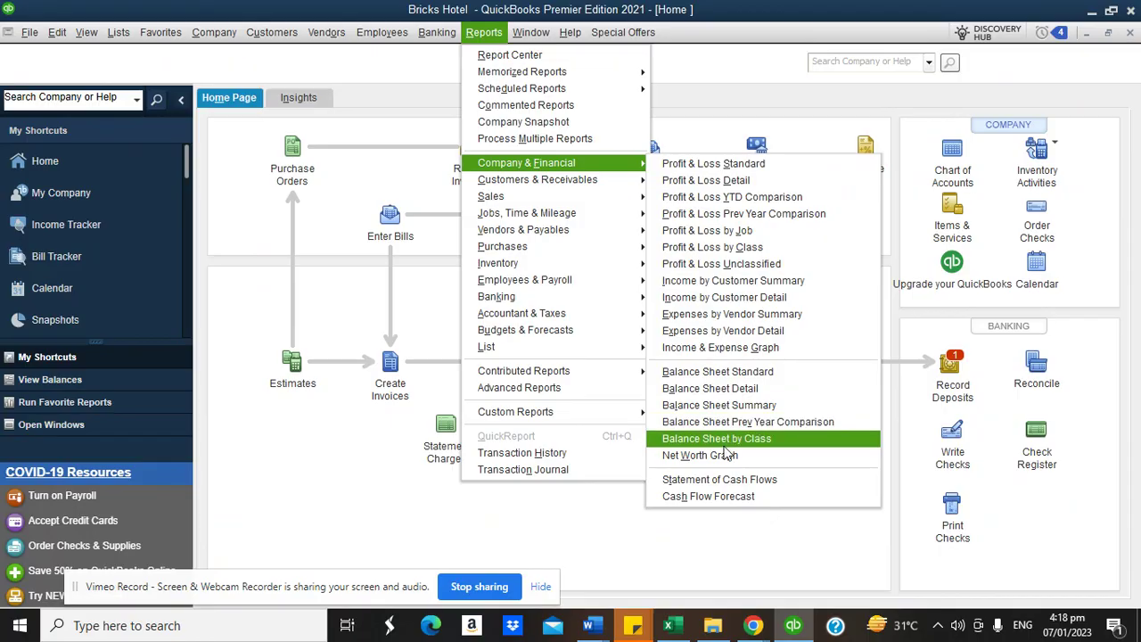
{"action": "left_click", "coordinate": [709, 371]}
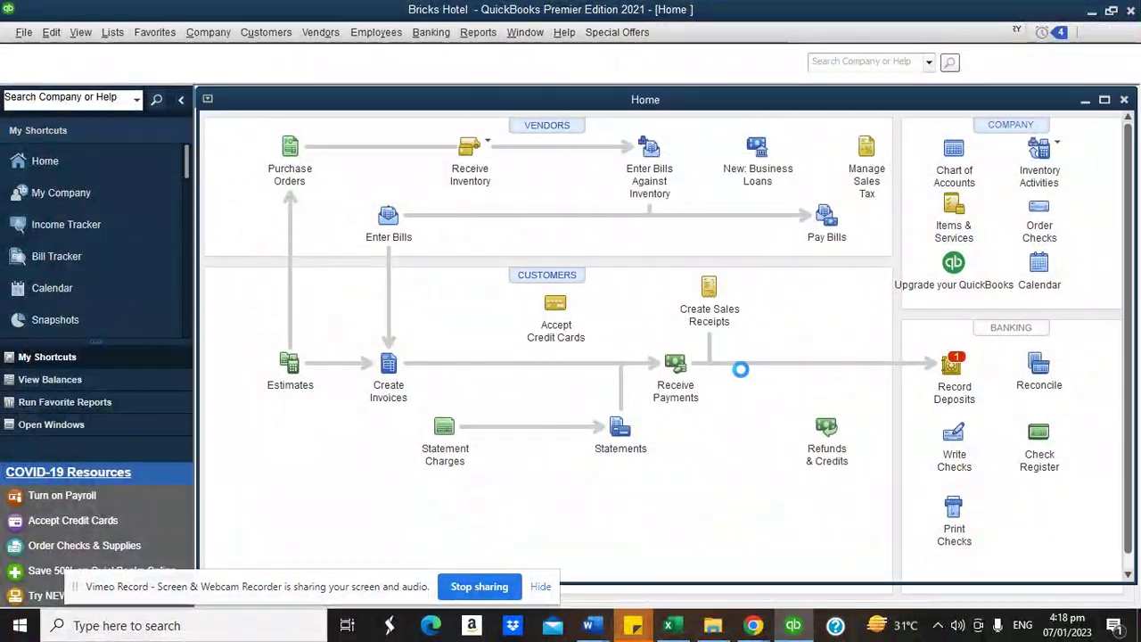
{"action": "left_click_drag", "start_coordinate": [1135, 267], "coordinate": [1135, 579]}
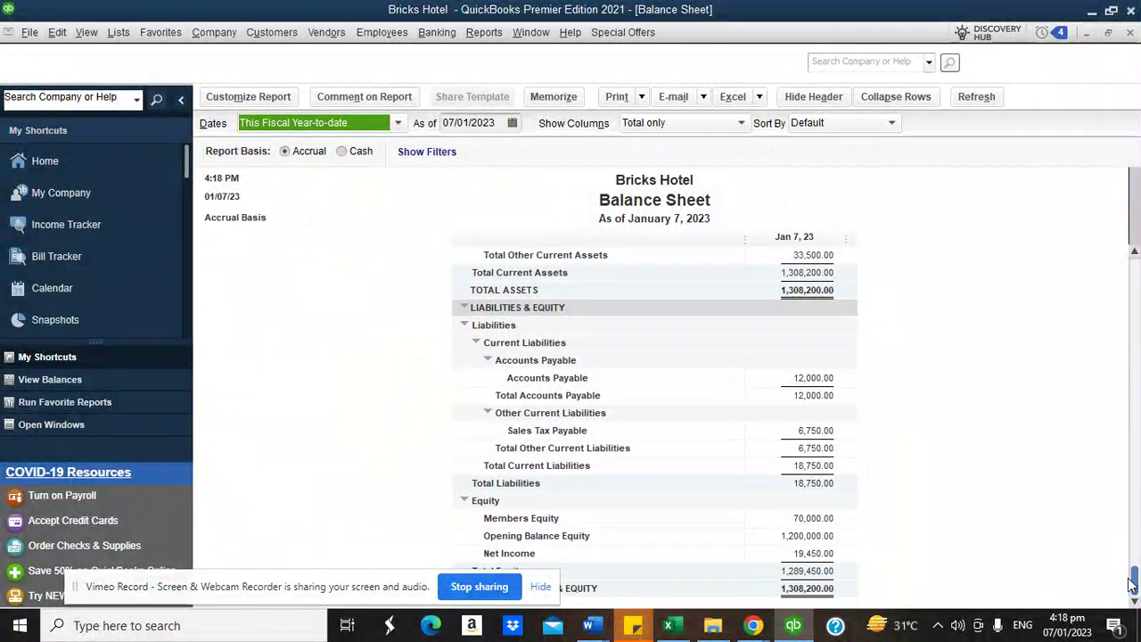
Step: Run the Statement of Cash Flows for all dates, ending cash 1,232,950.00, then return Home
{"action": "left_click", "coordinate": [484, 32]}
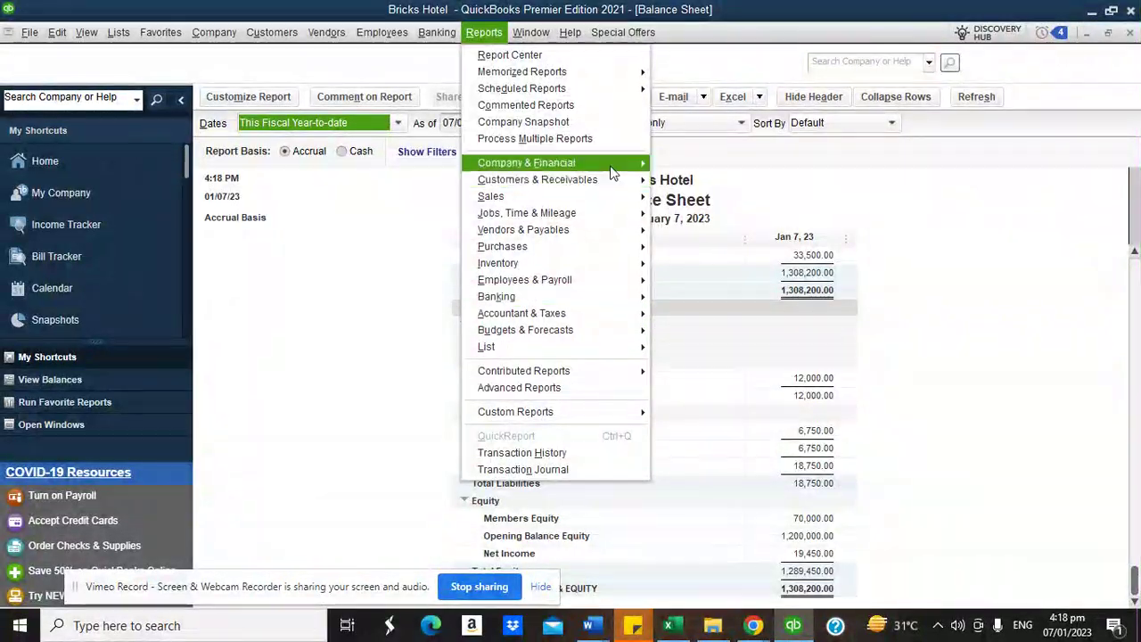
{"action": "left_click", "coordinate": [753, 479]}
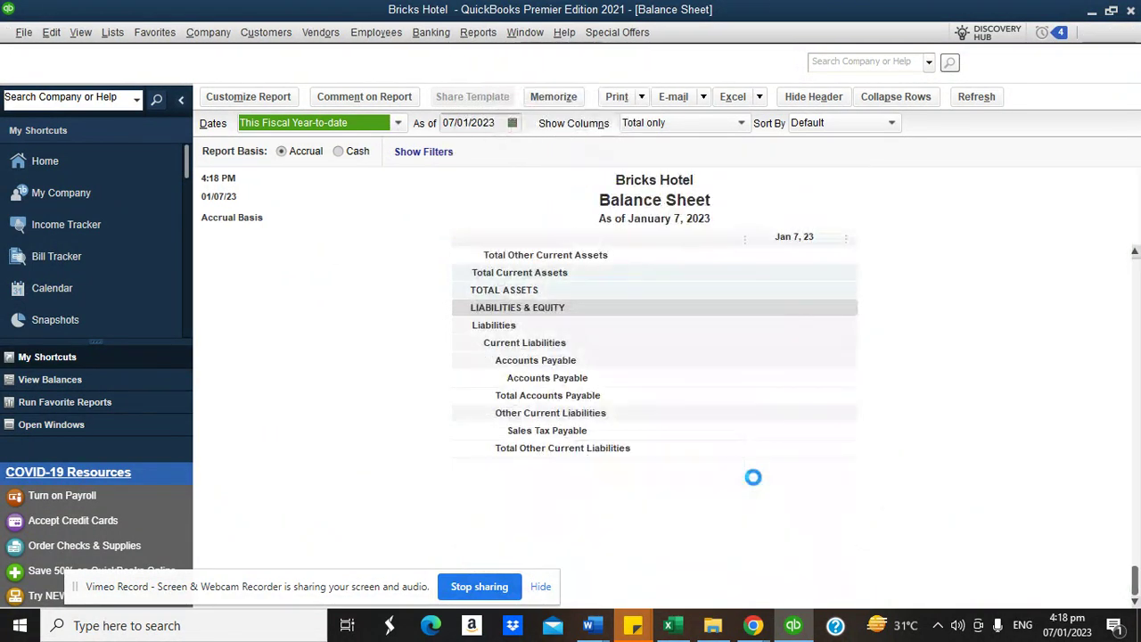
{"action": "left_click", "coordinate": [403, 123]}
{"action": "scroll", "coordinate": [379, 153], "scroll_direction": "up", "scroll_amount": 2}
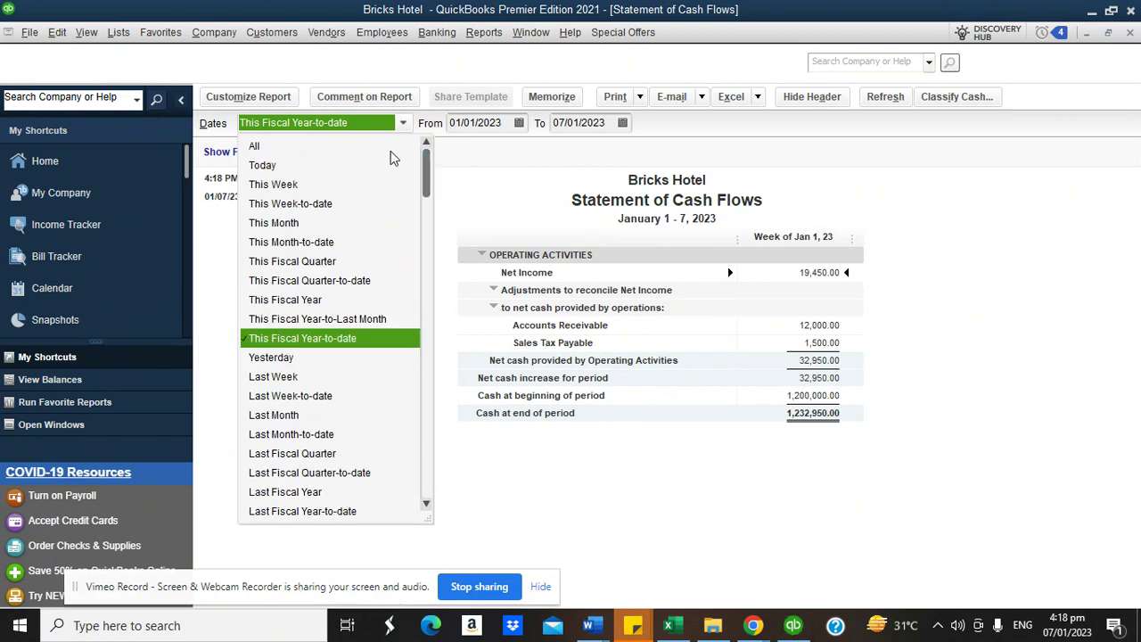
{"action": "left_click", "coordinate": [375, 151]}
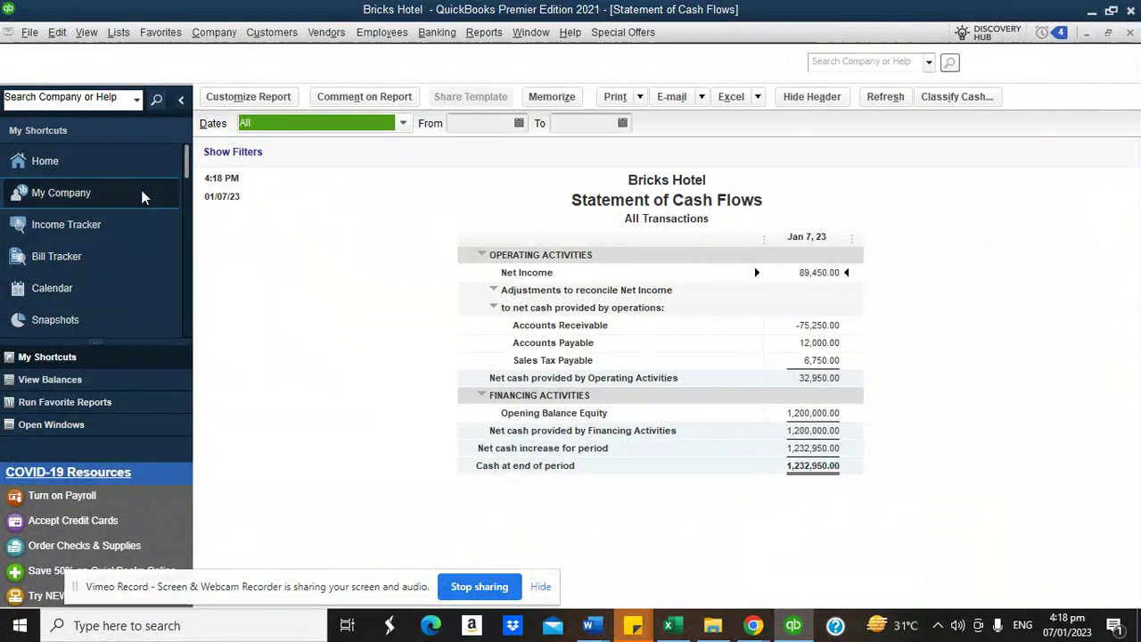
{"action": "left_click", "coordinate": [110, 176]}
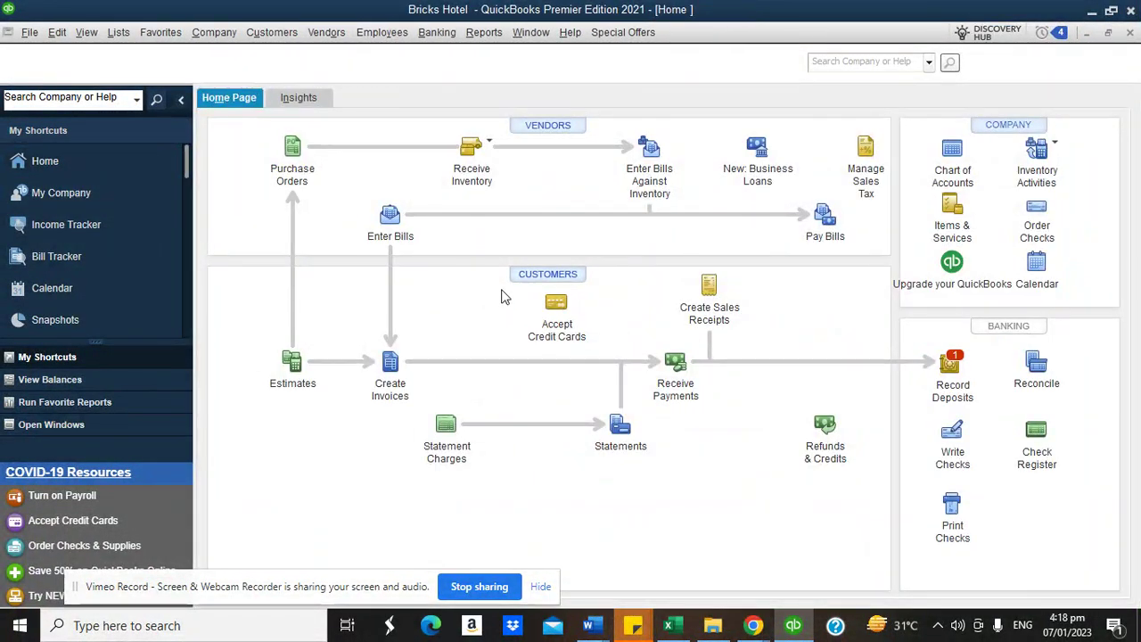